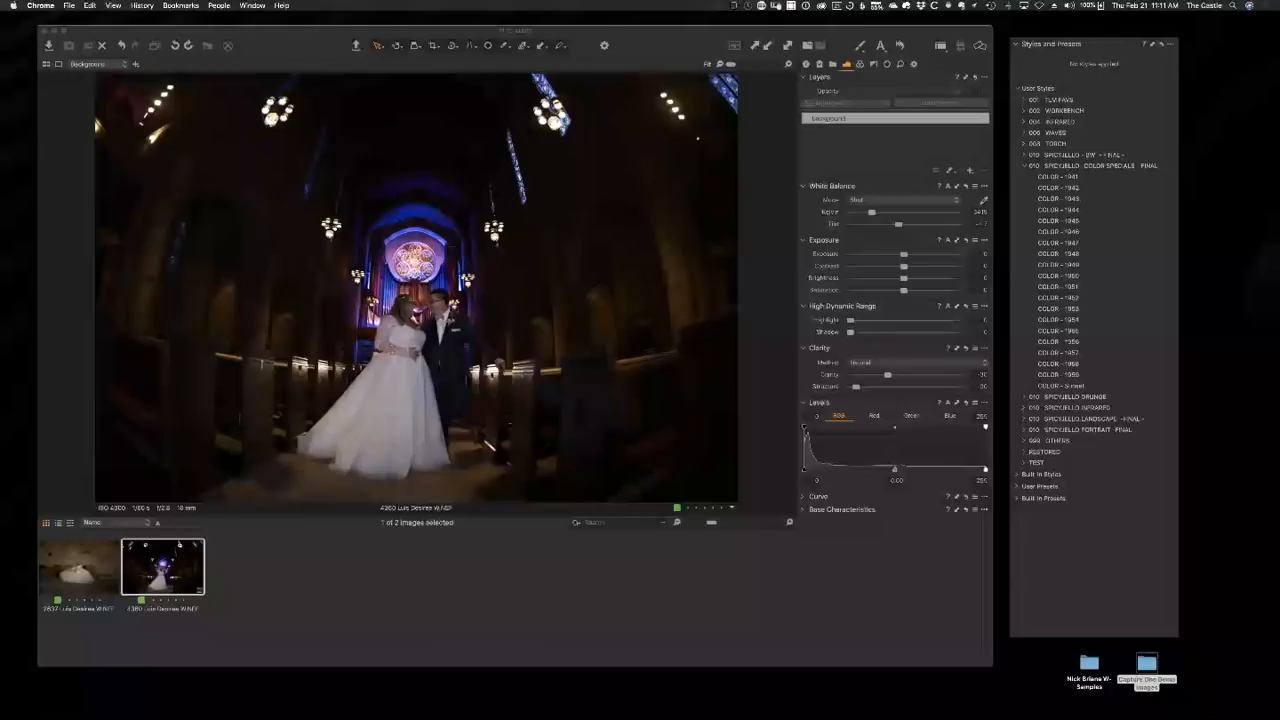
Show the Library tools, start an image import from the desktop's wedding samples folder, and cancel the import.
left_click(833, 65)
left_click(833, 64)
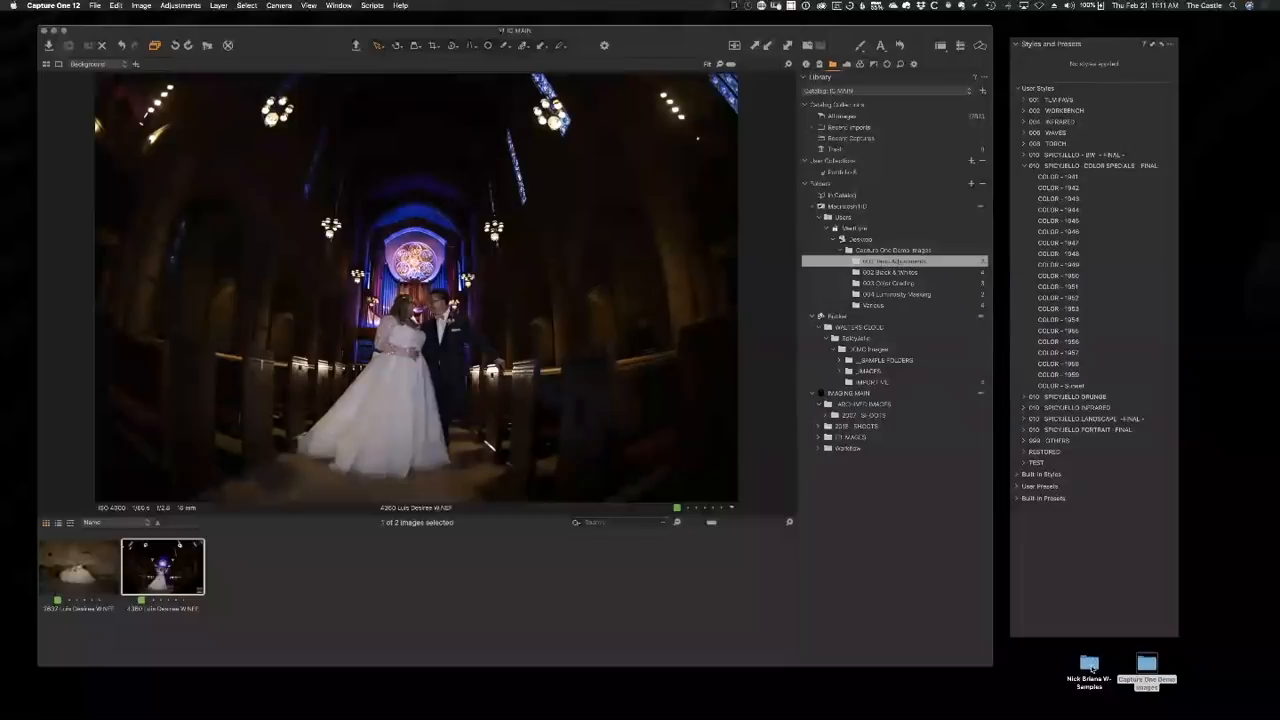
left_click_drag(1090, 665, 1080, 668)
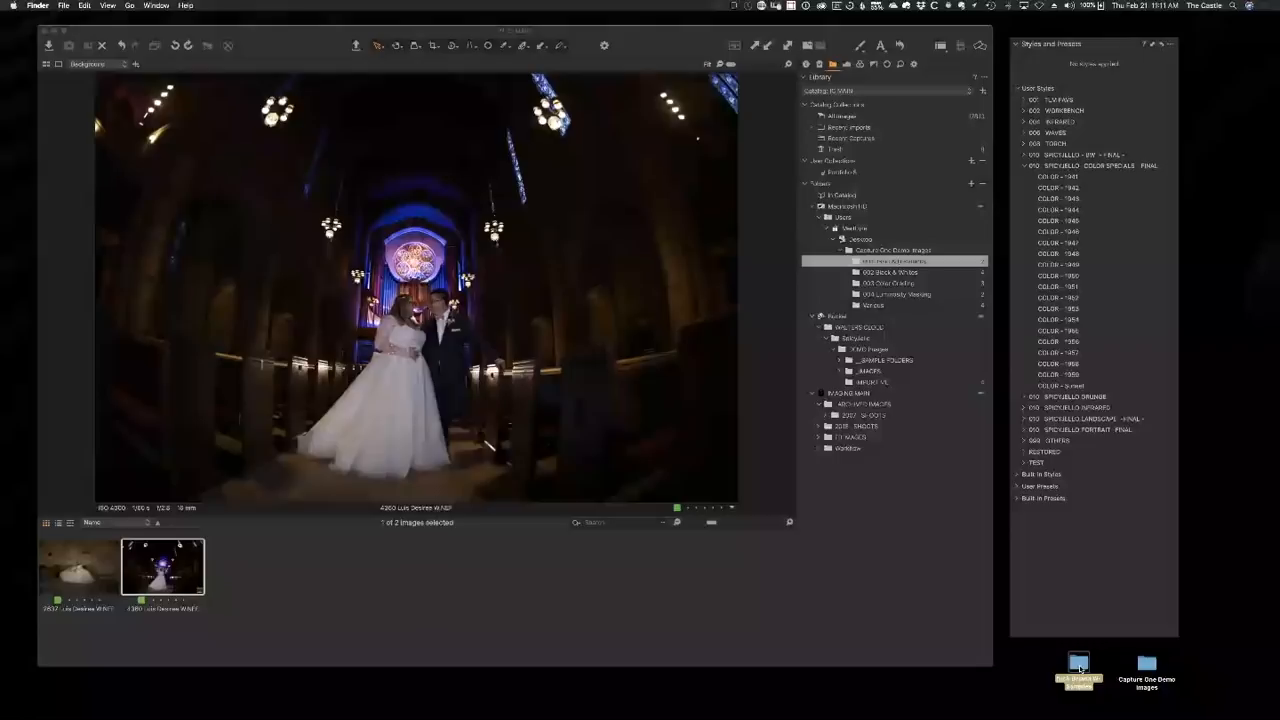
left_click_drag(1080, 665, 383, 699)
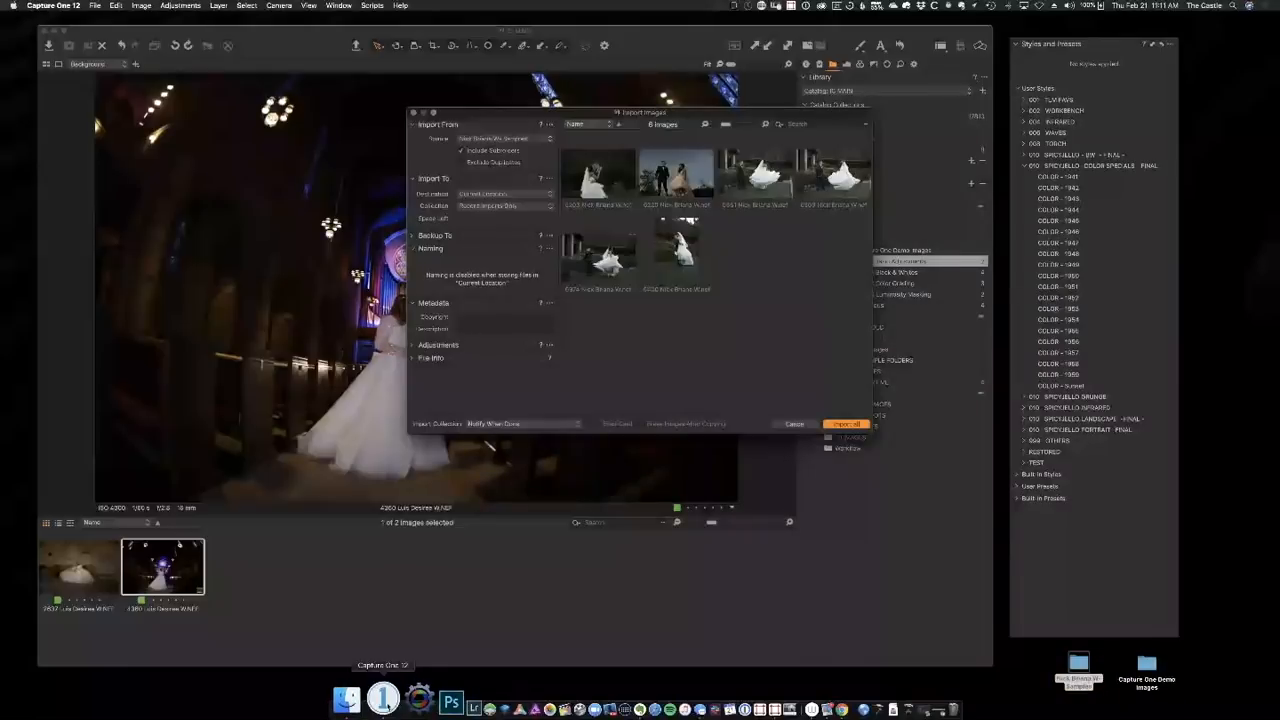
left_click(796, 425)
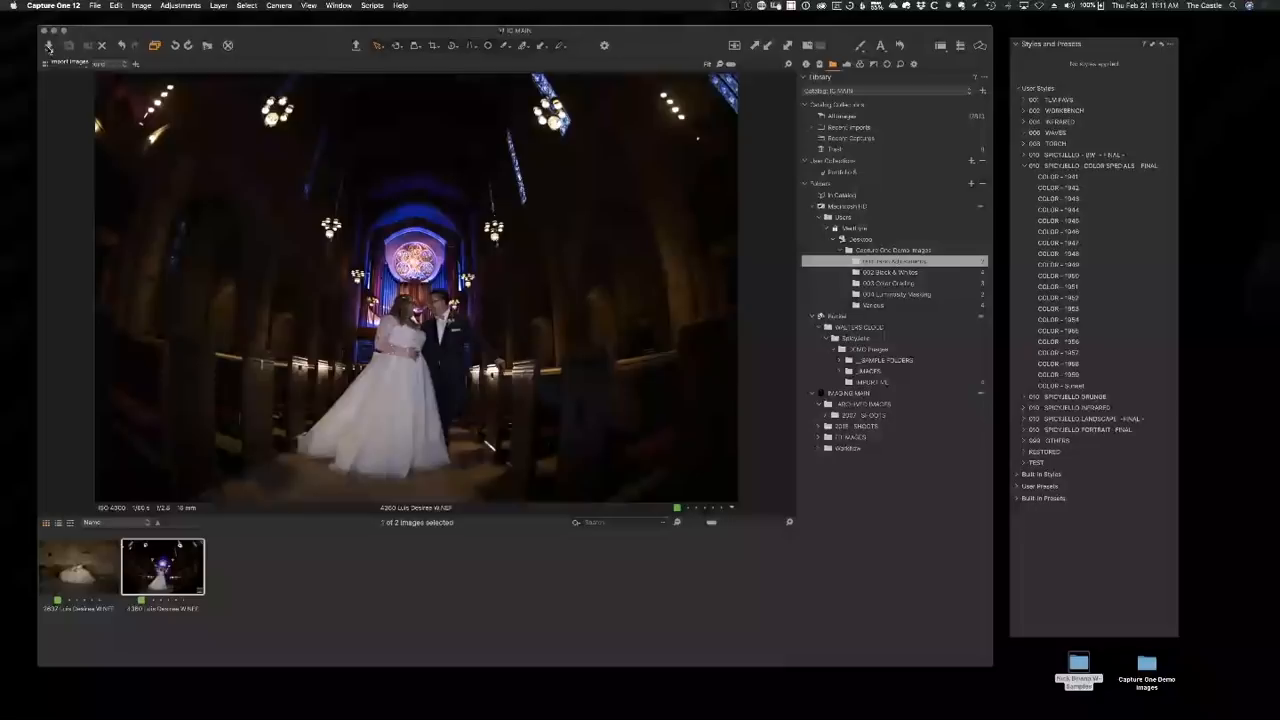
Import all images from the wedding samples folder, keeping them in their current location and including existing adjustments.
left_click(48, 47)
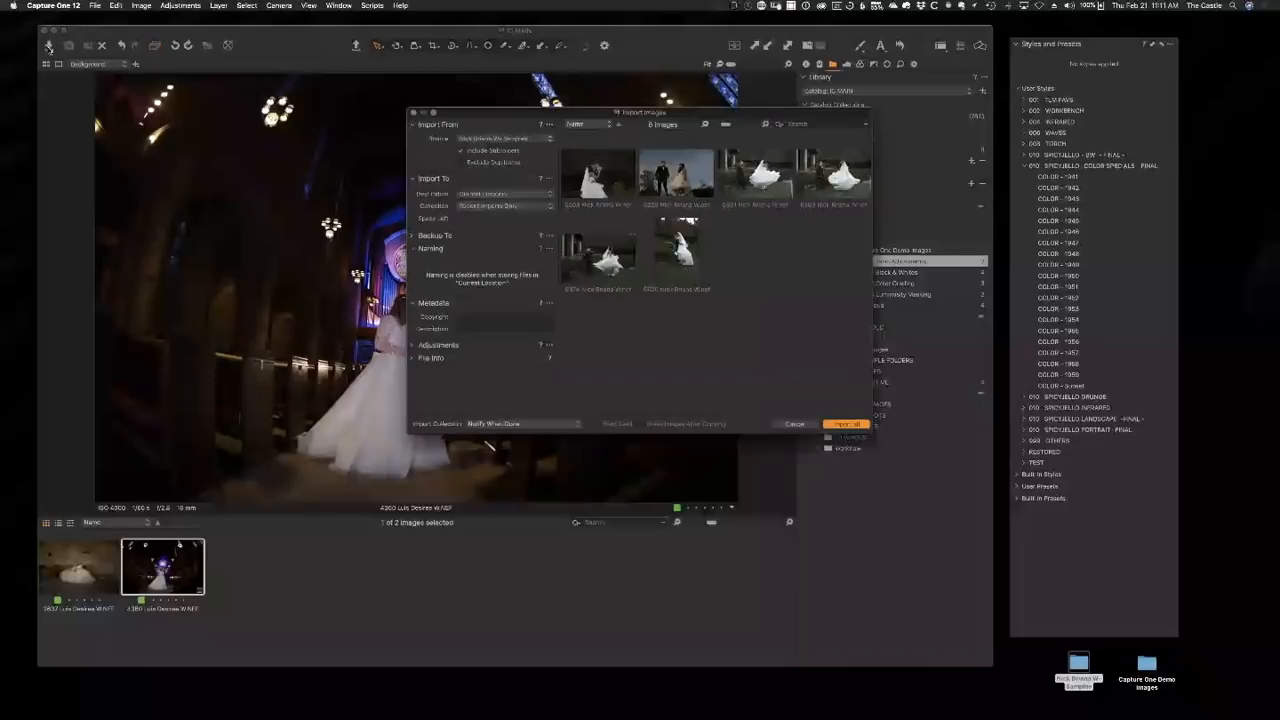
left_click(550, 142)
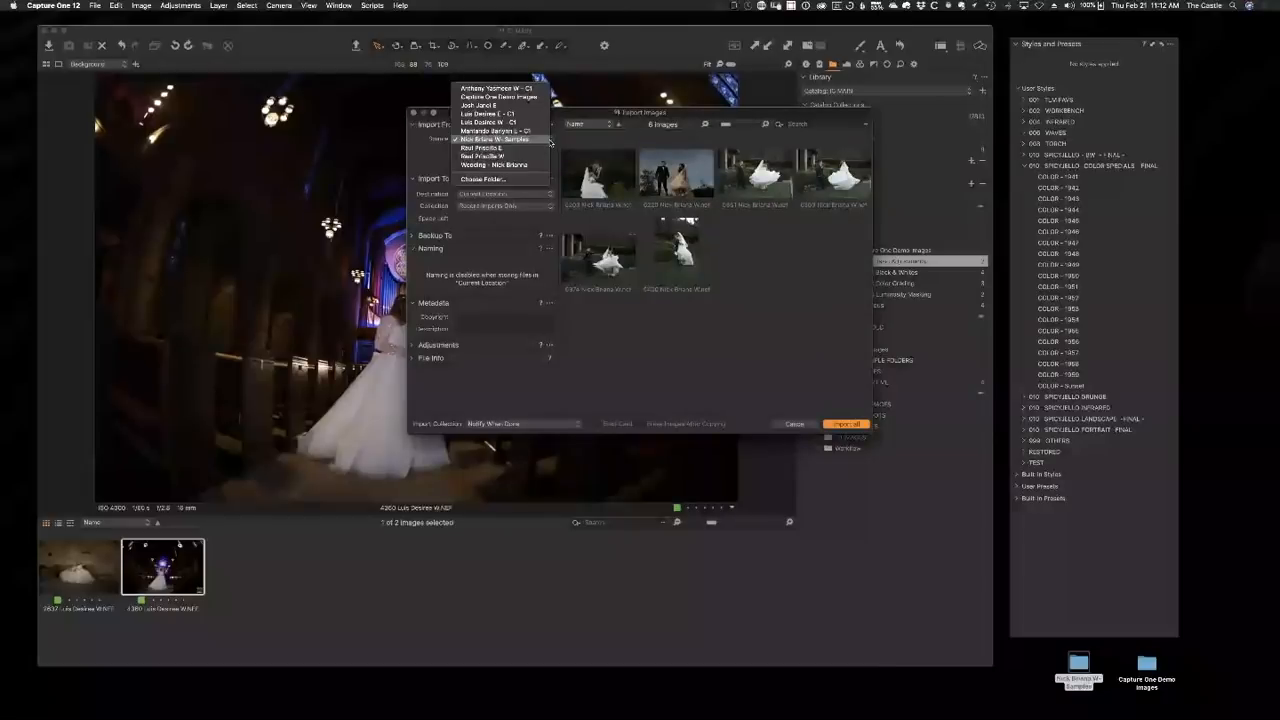
left_click(549, 140)
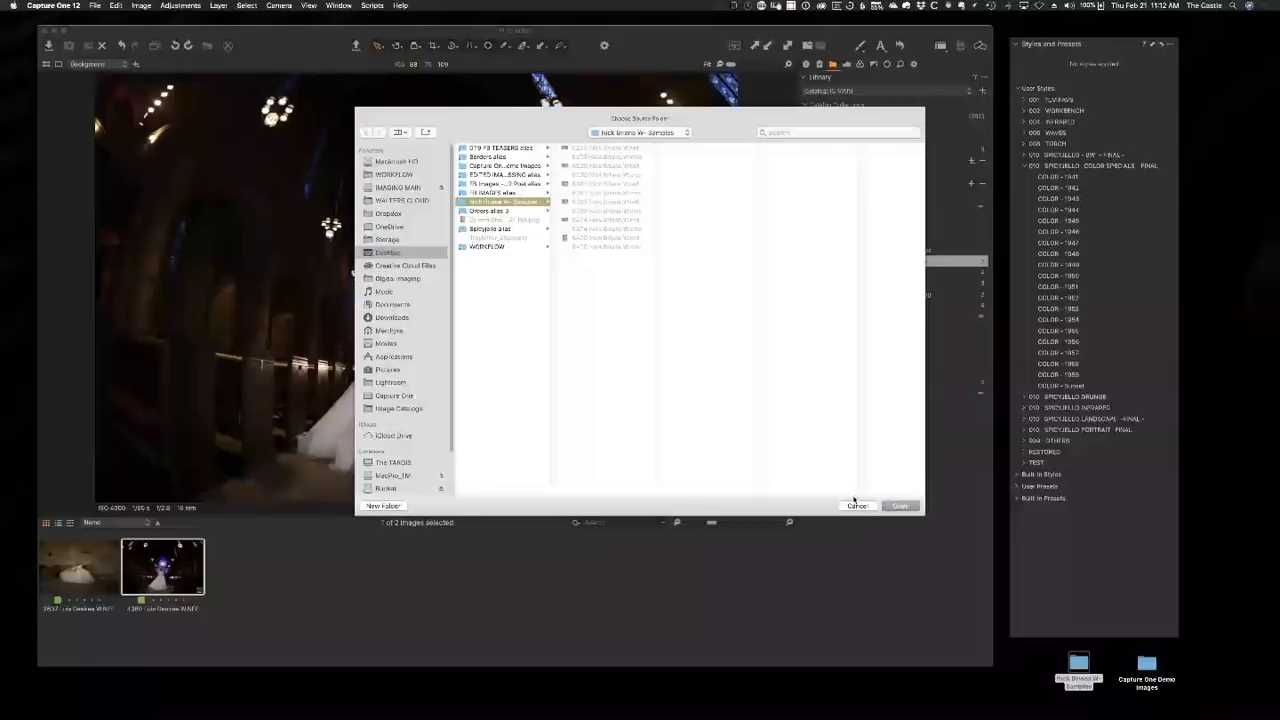
left_click(862, 506)
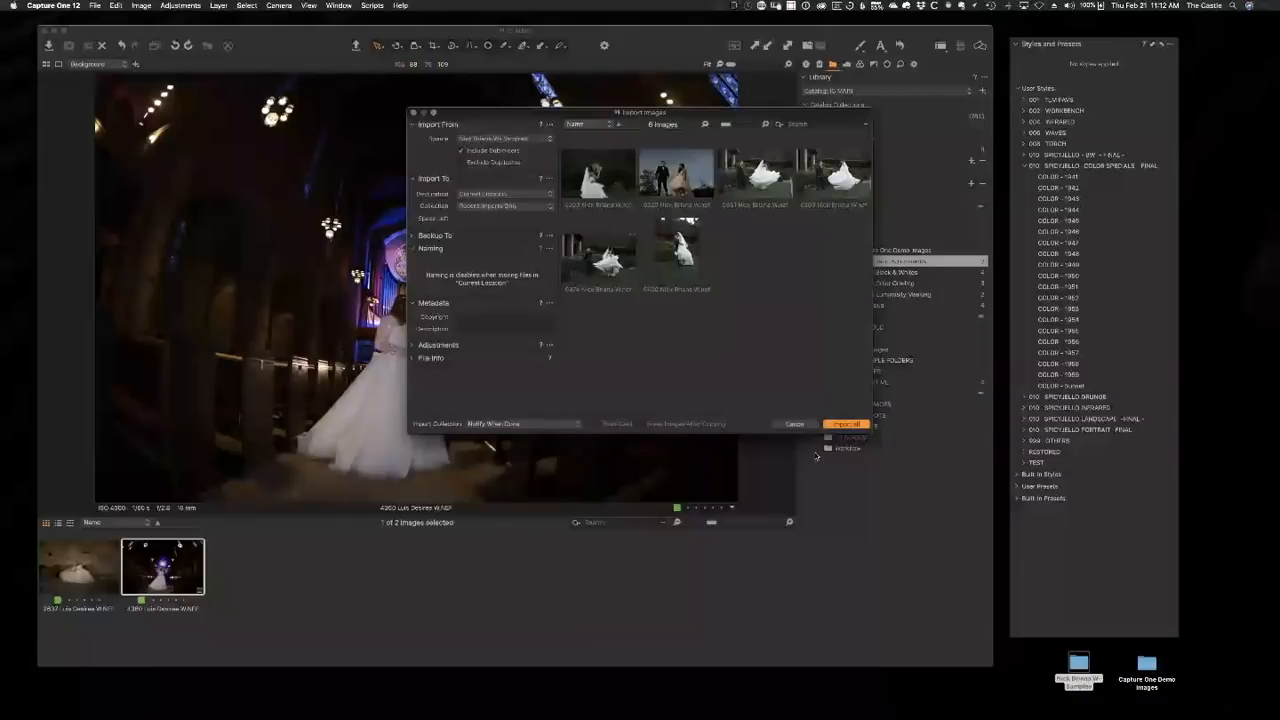
left_click(796, 425)
left_click(412, 346)
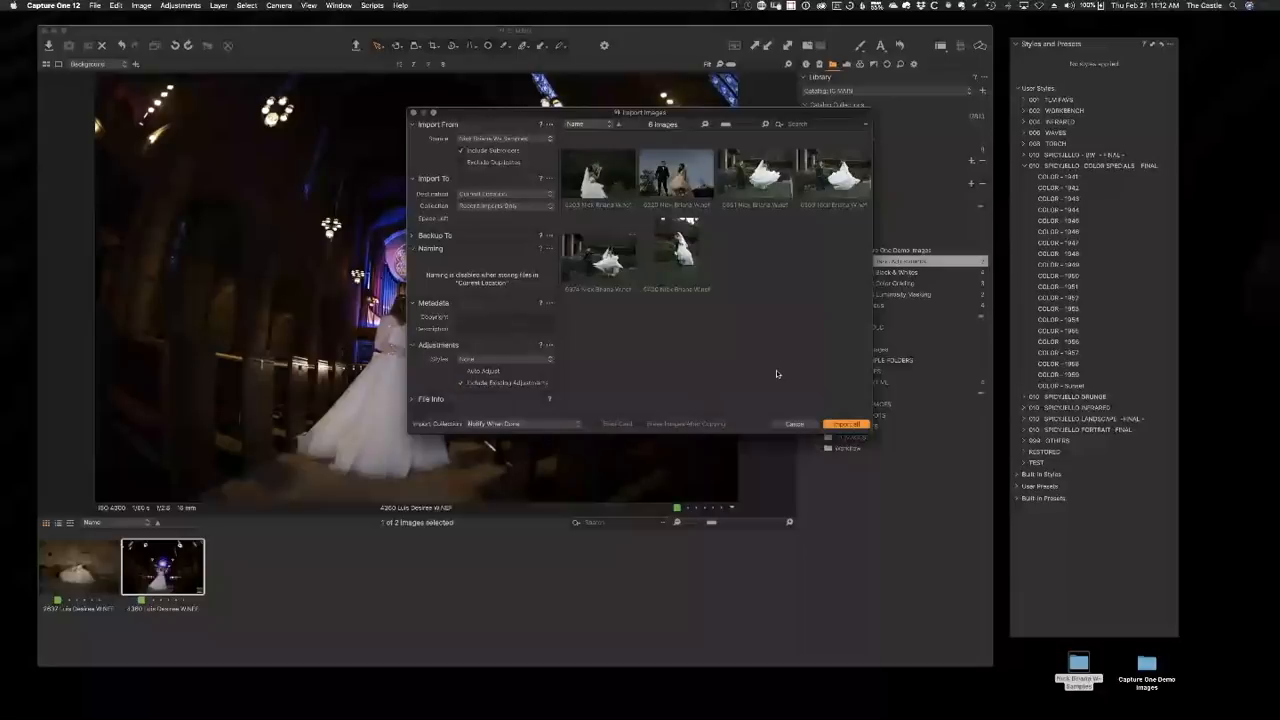
left_click(846, 424)
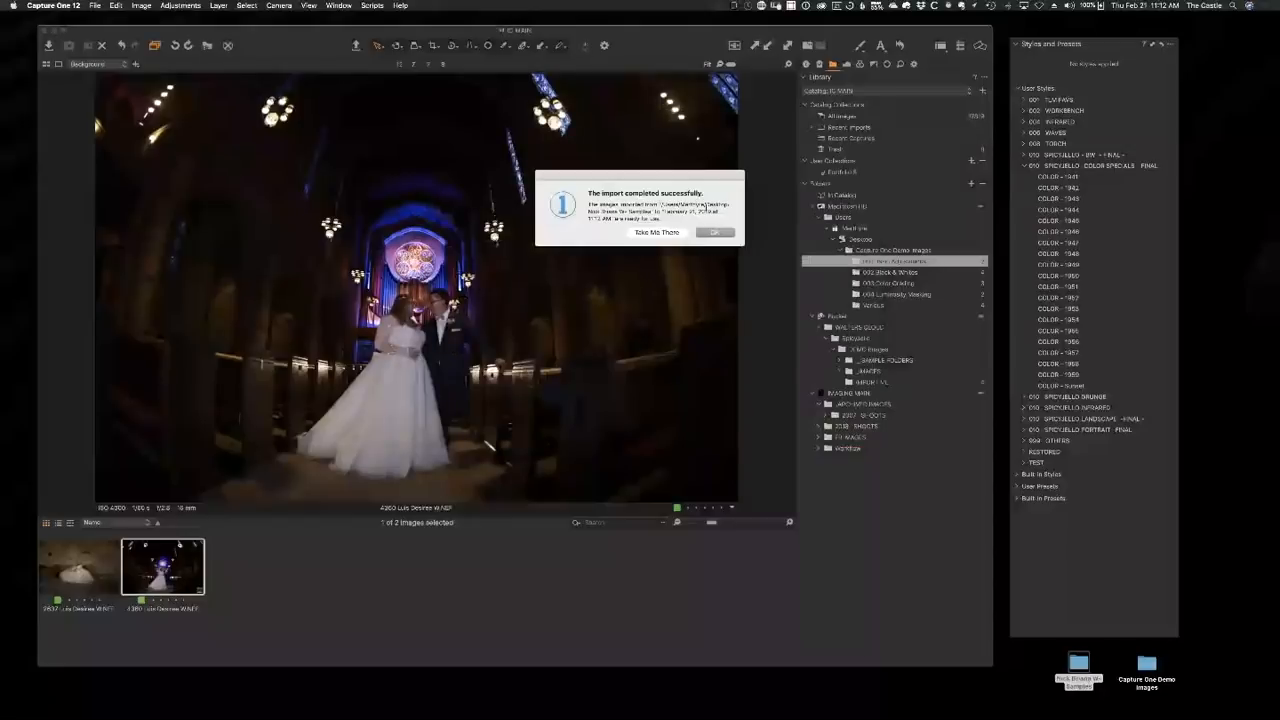
left_click(713, 233)
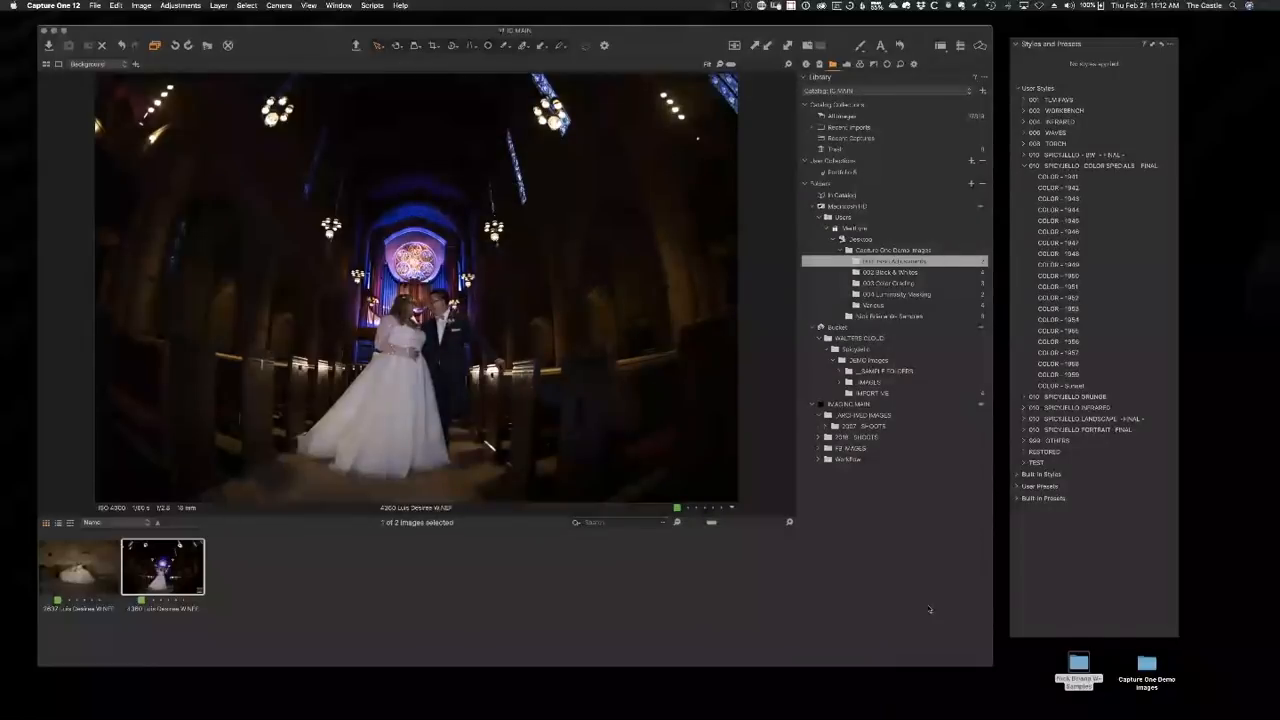
Preview a bride-and-groom photo in the imported samples folder, and return to the 001 Basic Adjustments folder.
left_click(870, 316)
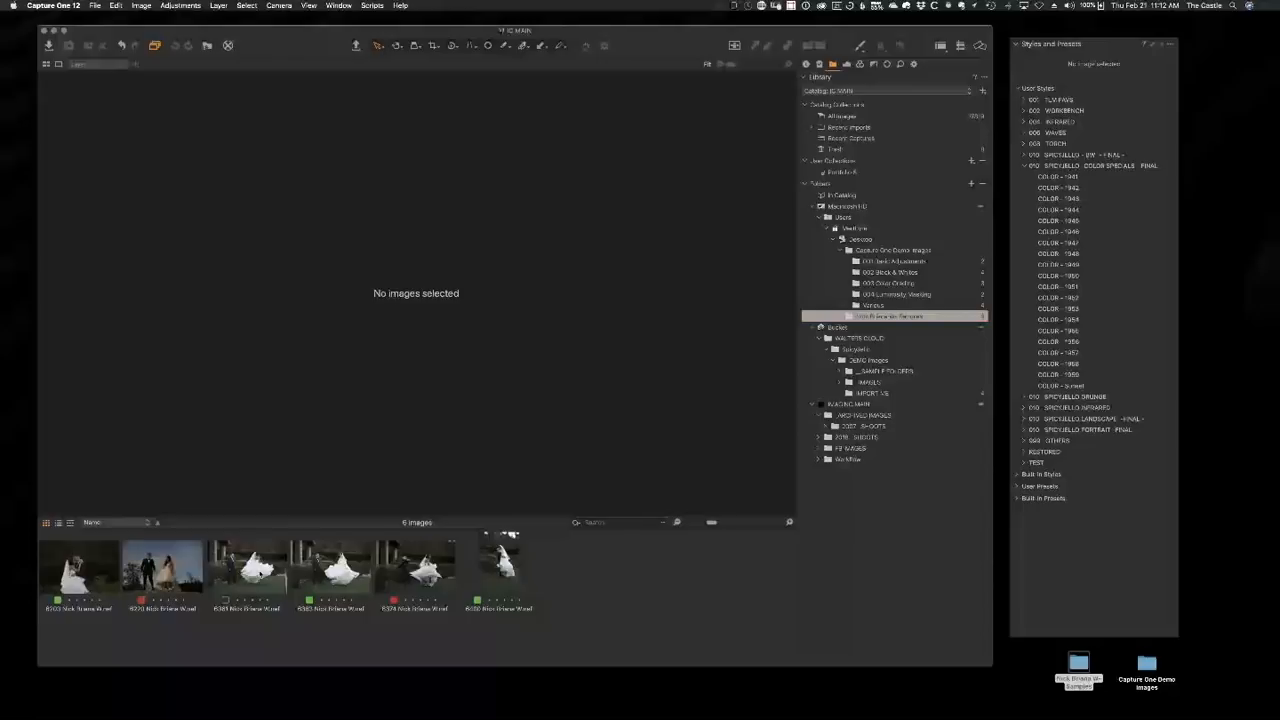
left_click(366, 571)
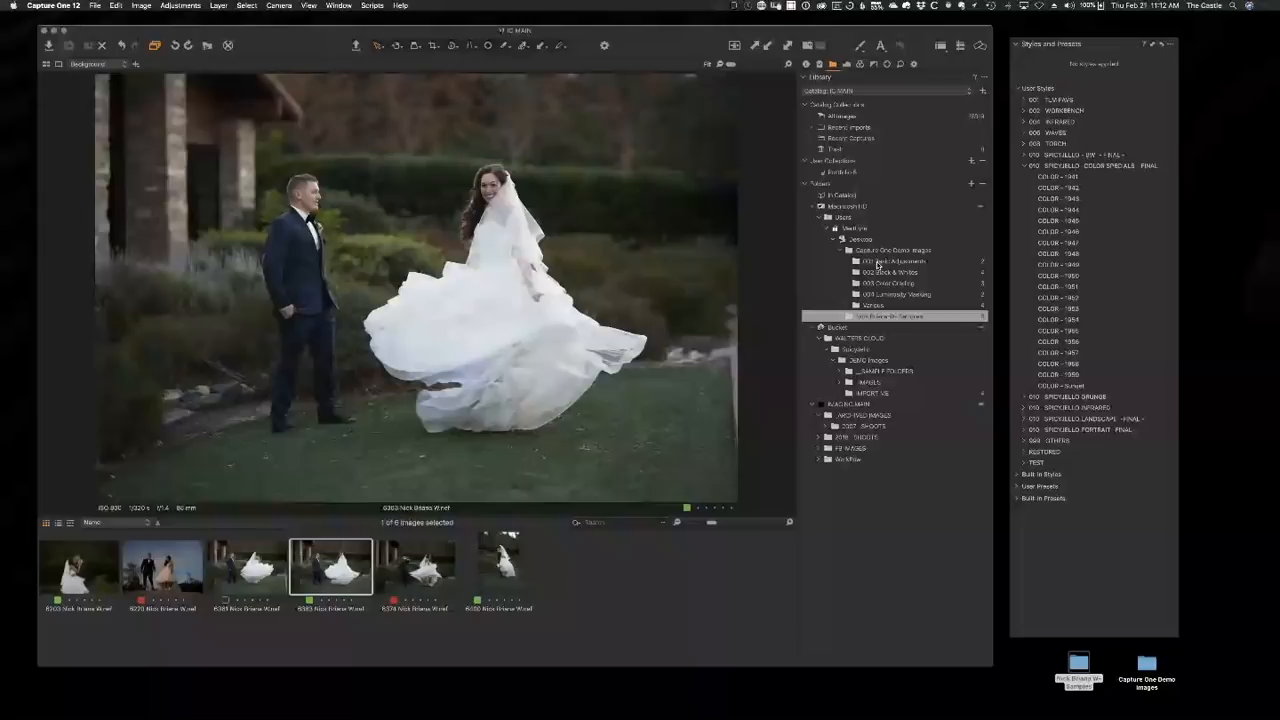
left_click(878, 262)
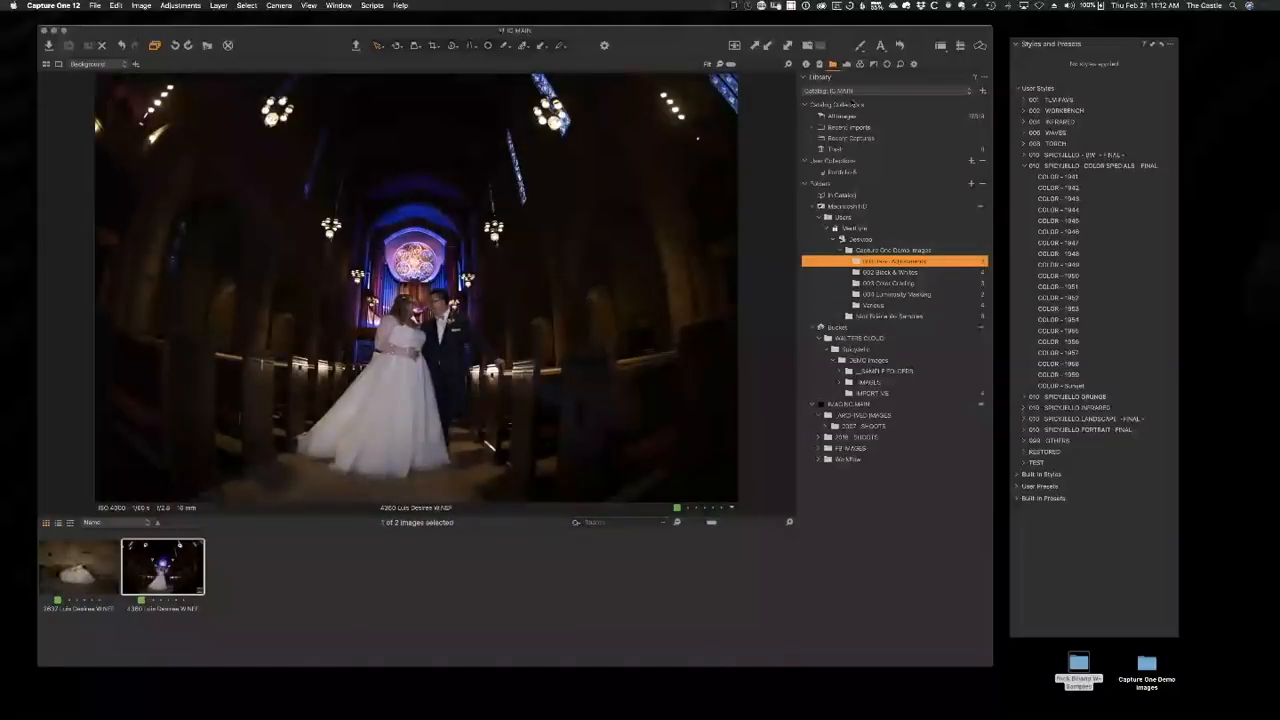
Review the tools available for customizing the toolbar and close the customization options.
left_click_drag(843, 39, 856, 36)
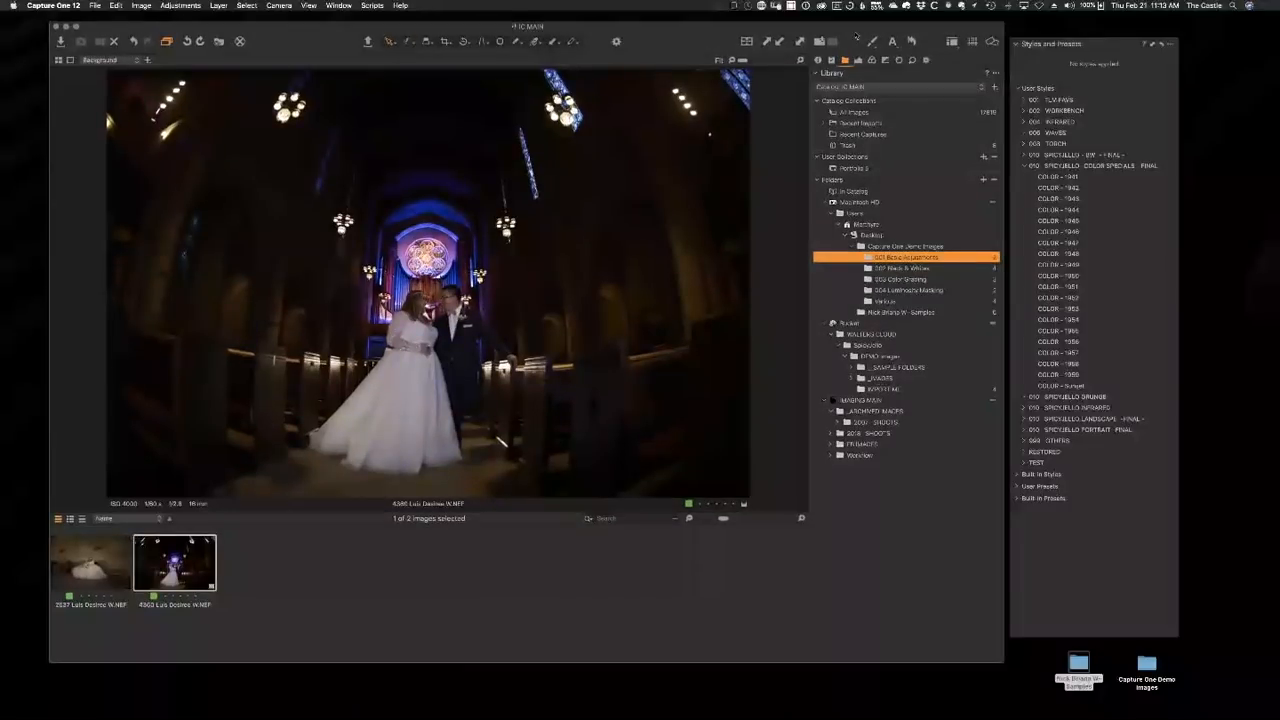
left_click(759, 58)
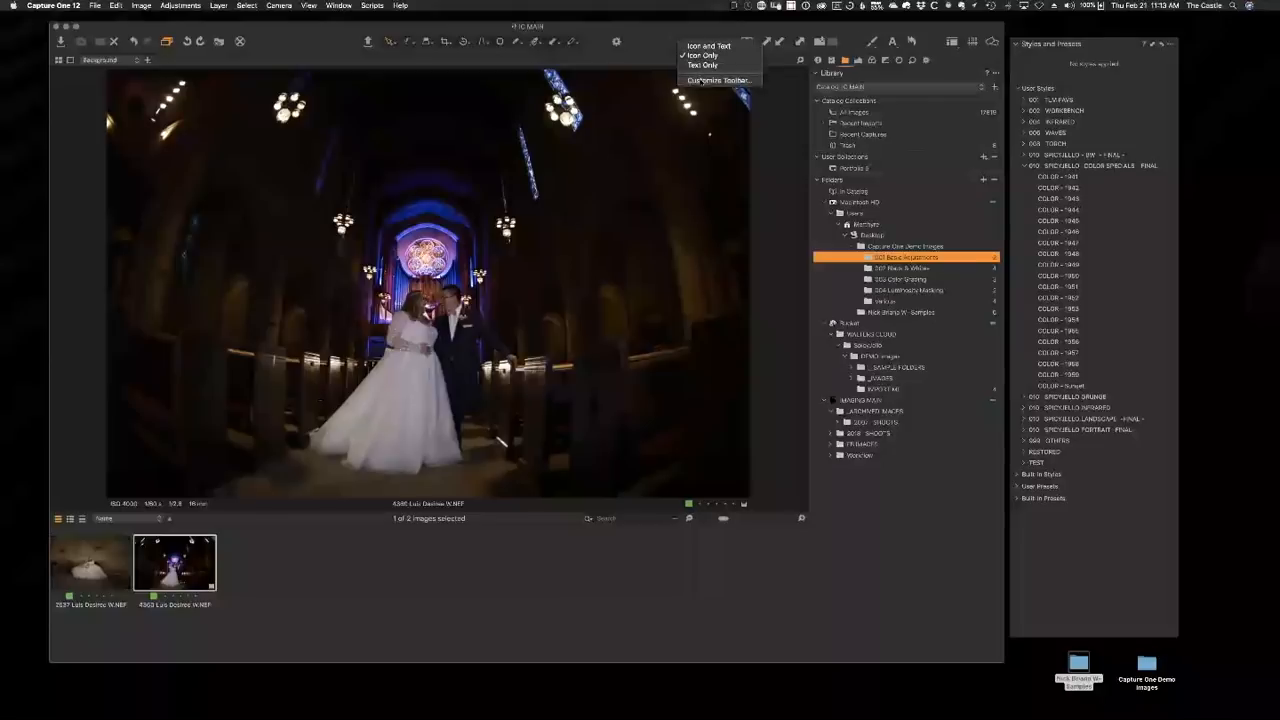
left_click(702, 83)
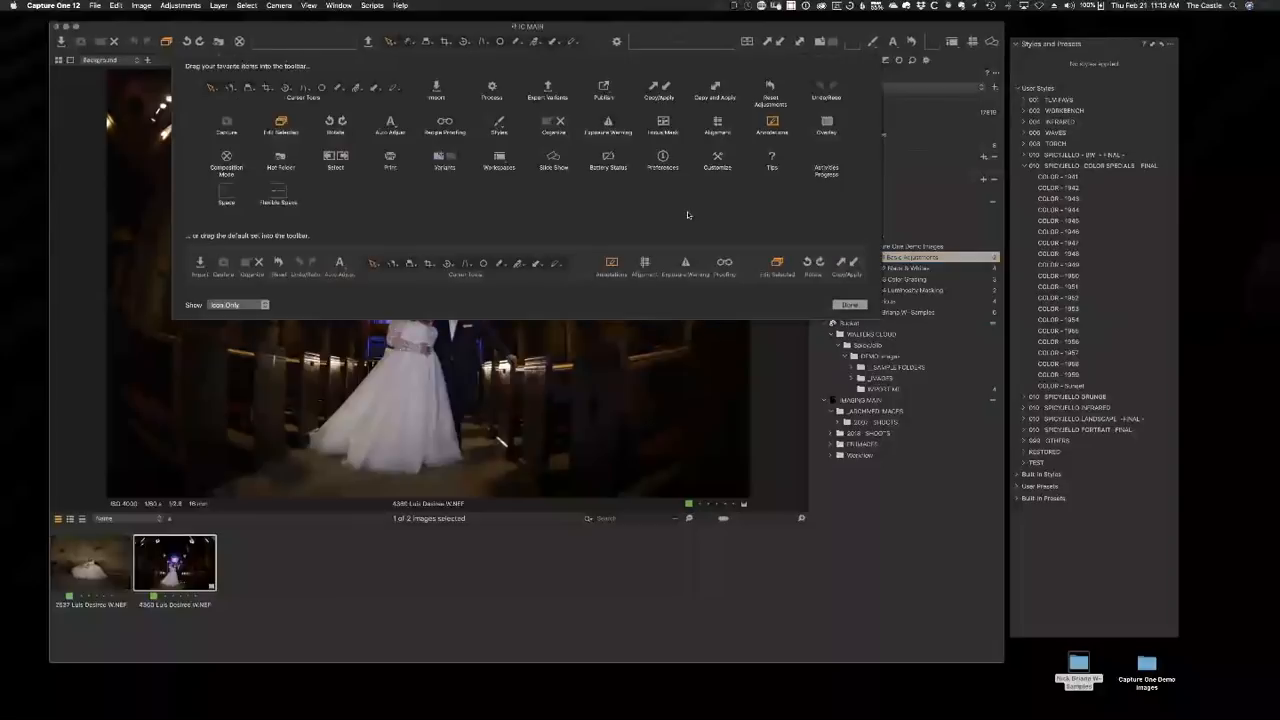
left_click(849, 305)
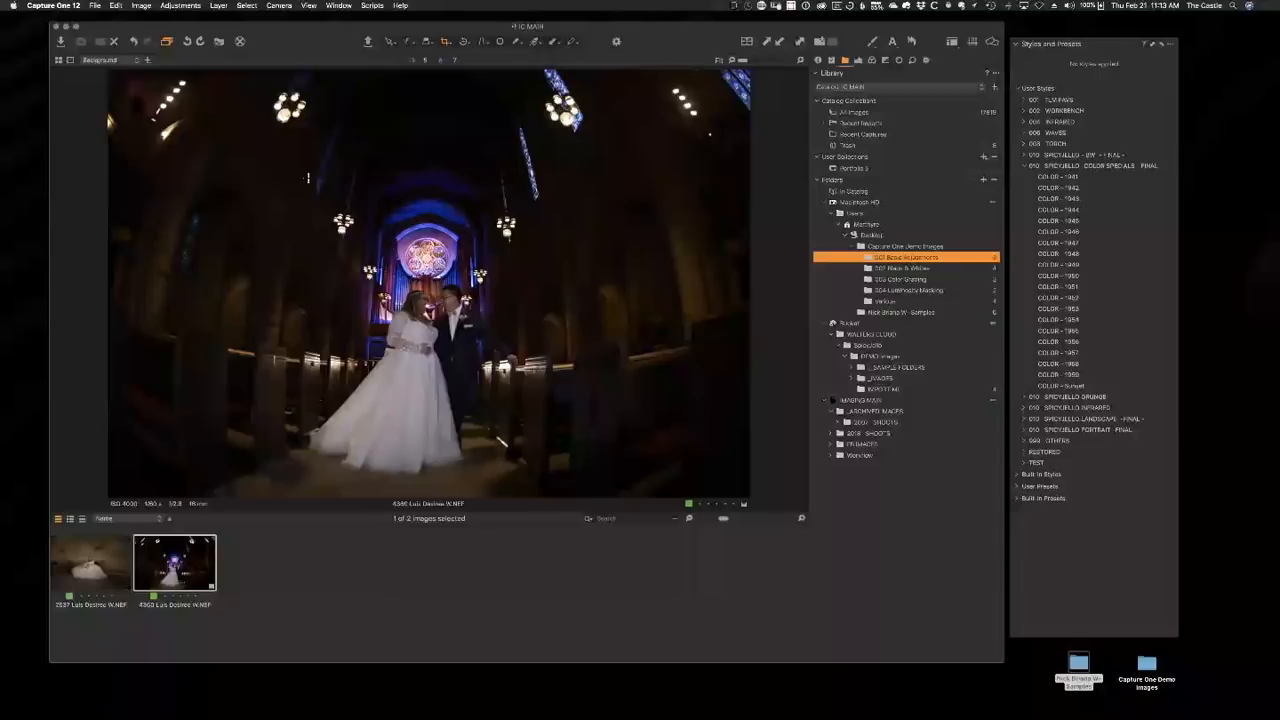
Crop the church photo tightly around the couple, and enlarge the crop to nearly the full frame.
left_click_drag(288, 187, 575, 363)
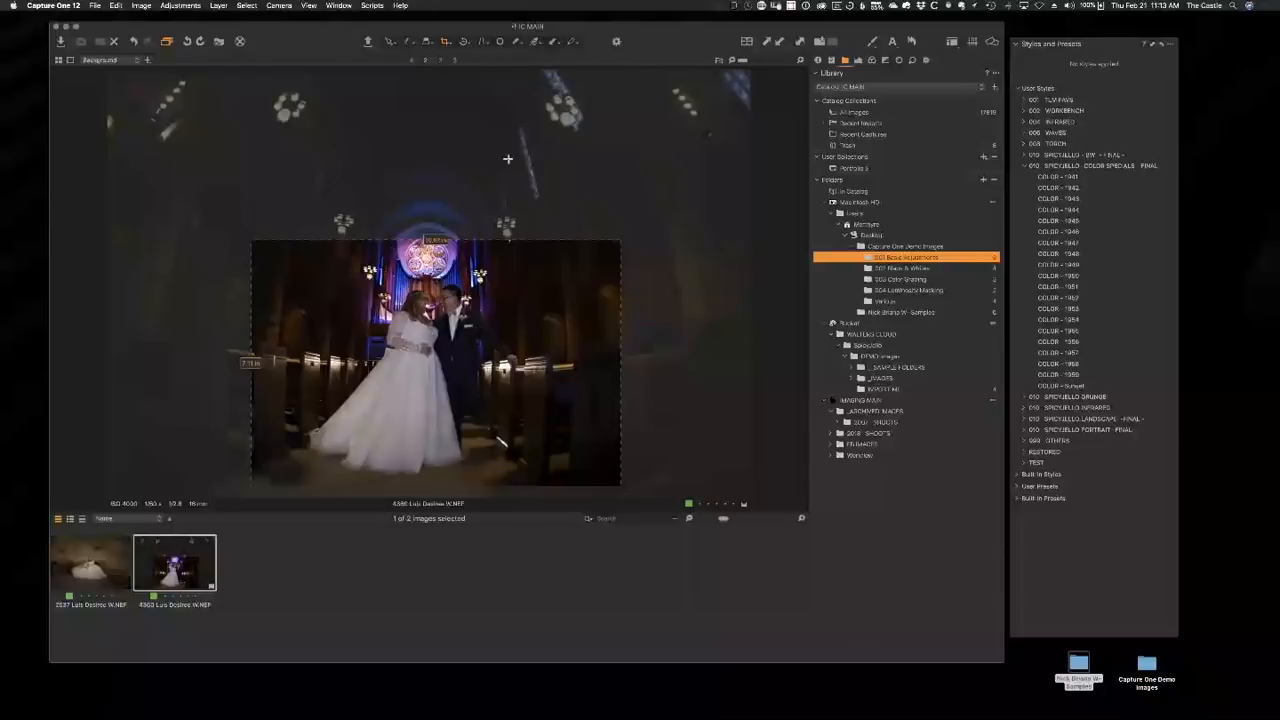
left_click(392, 43)
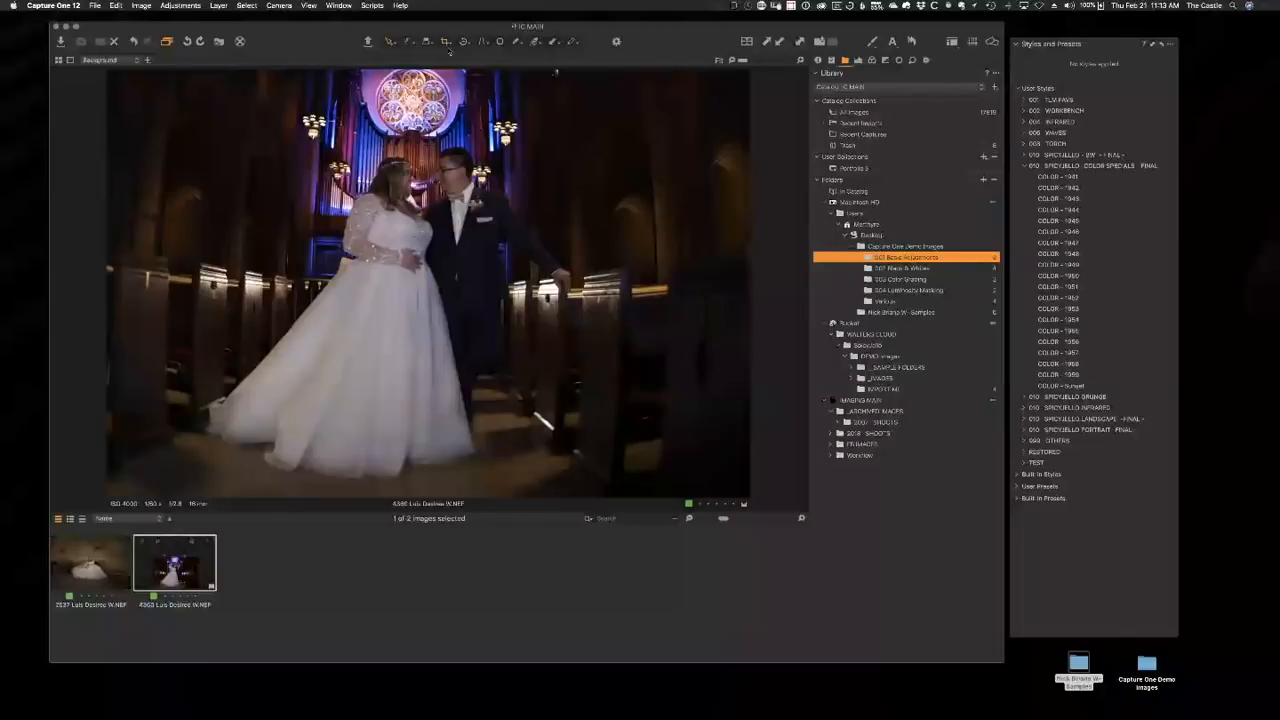
left_click(446, 42)
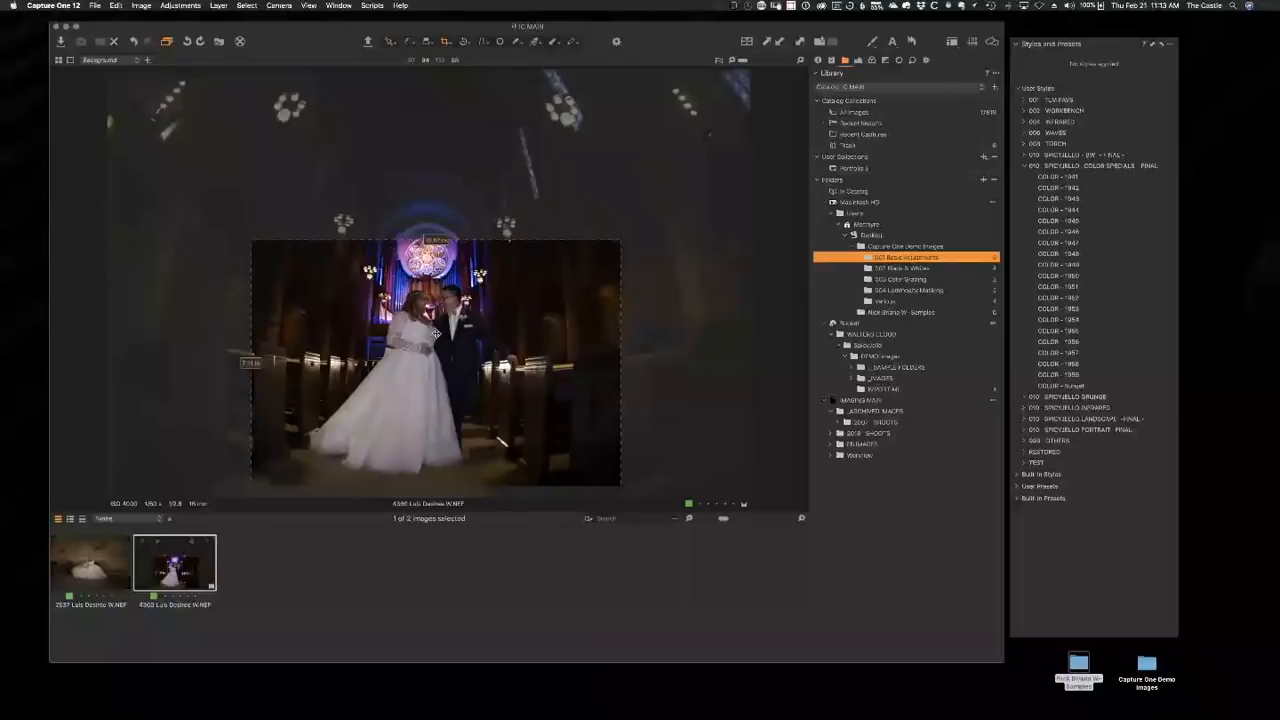
left_click_drag(620, 241, 731, 68)
left_click(390, 41)
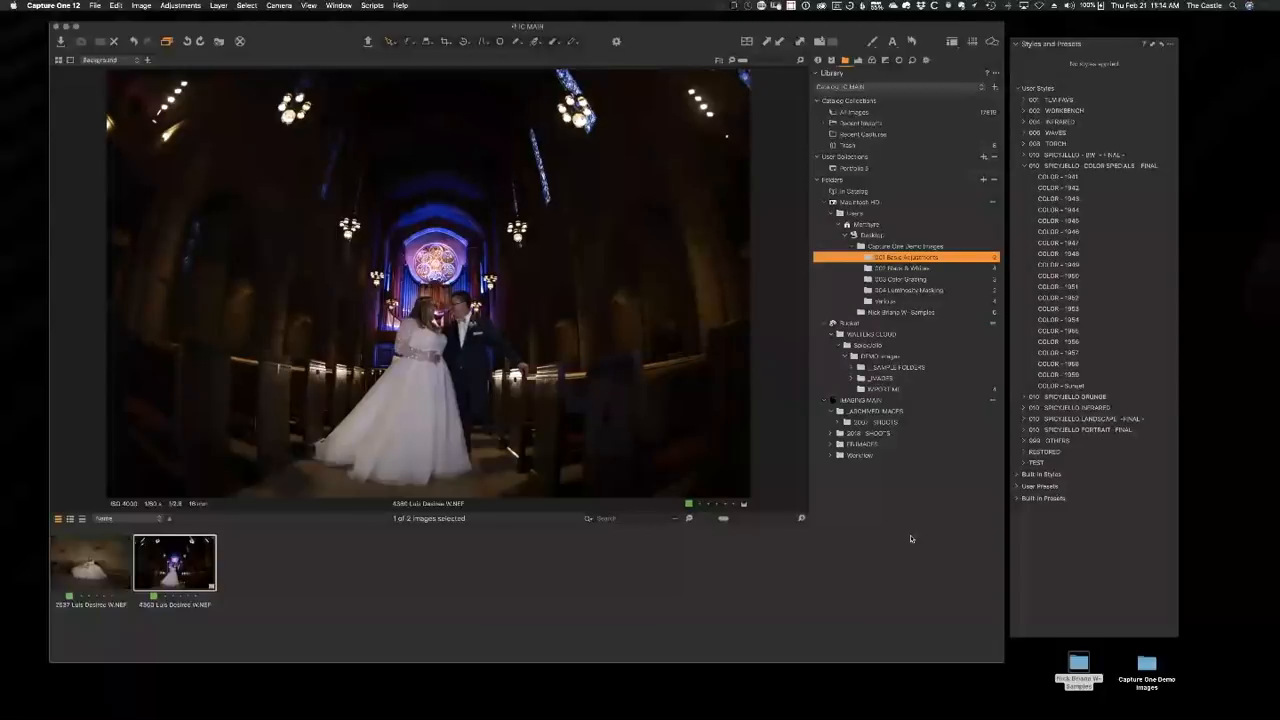
Show the exposure adjustment tools and reset the church photo's crop to the full frame.
left_click(857, 61)
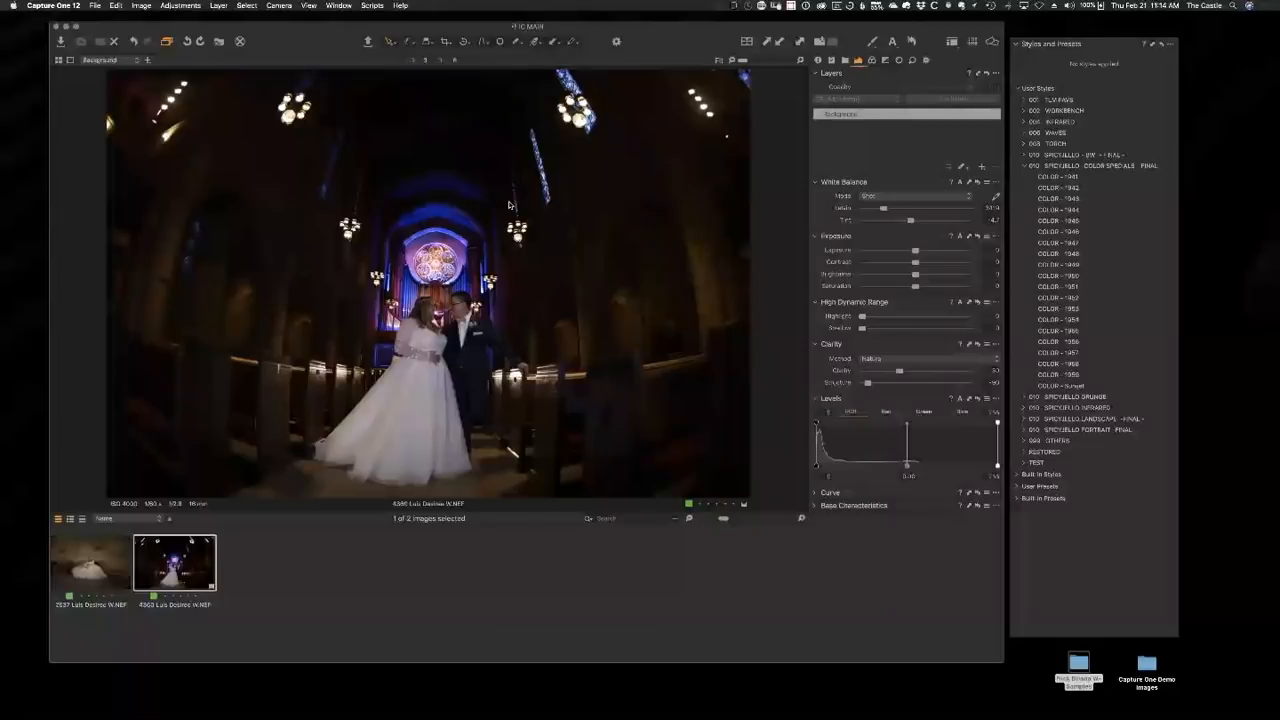
key("c")
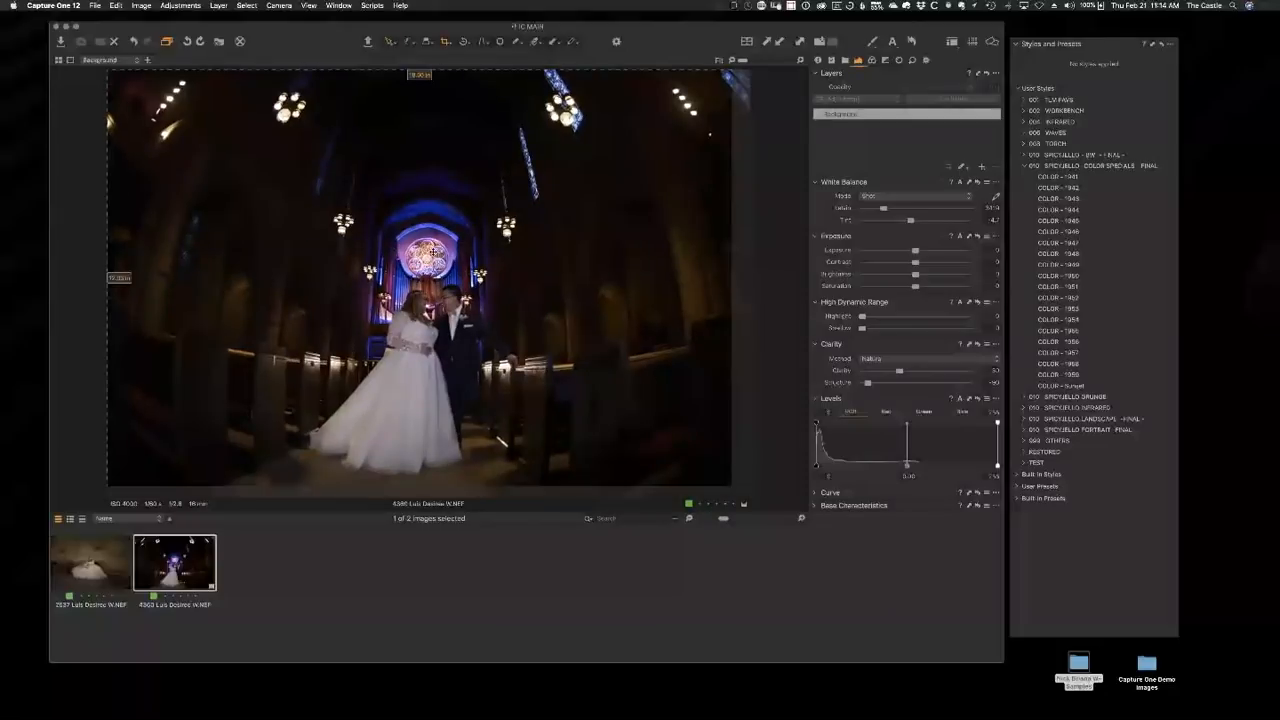
right_click(433, 252)
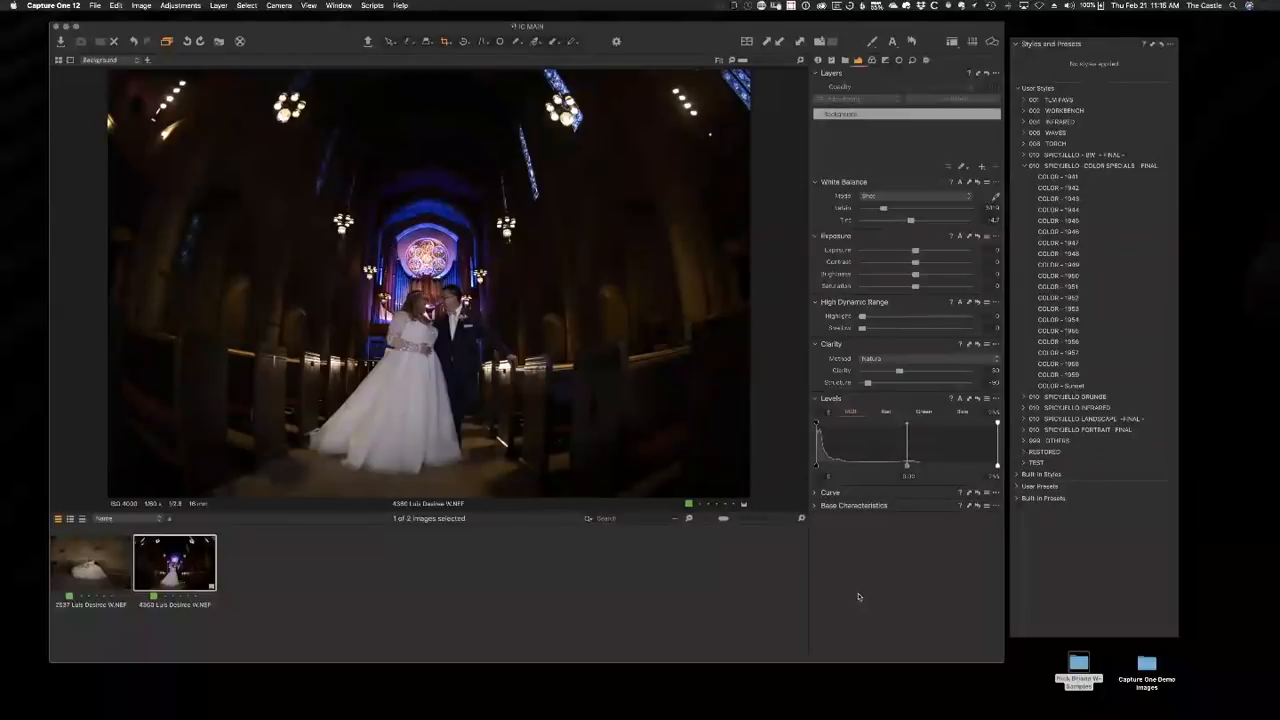
Collapse the Curve and Levels sections and raise the church photo's exposure to about 0.77.
left_click(815, 493)
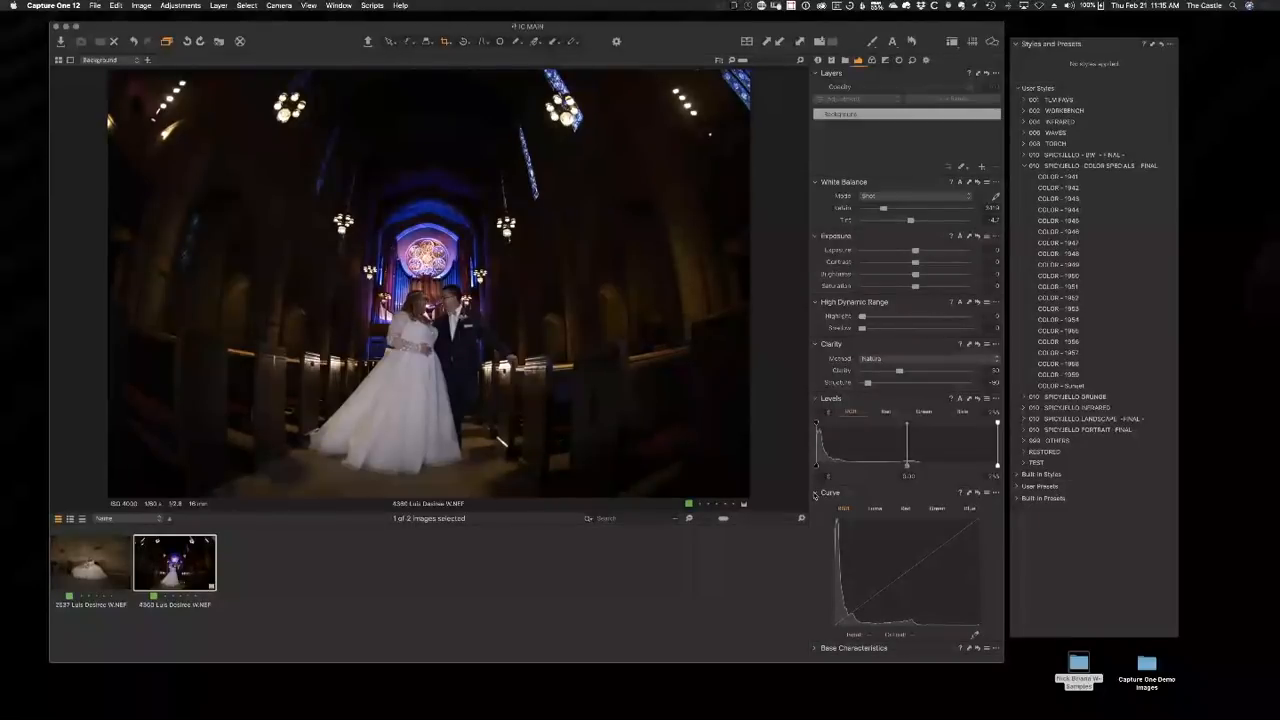
left_click(815, 493)
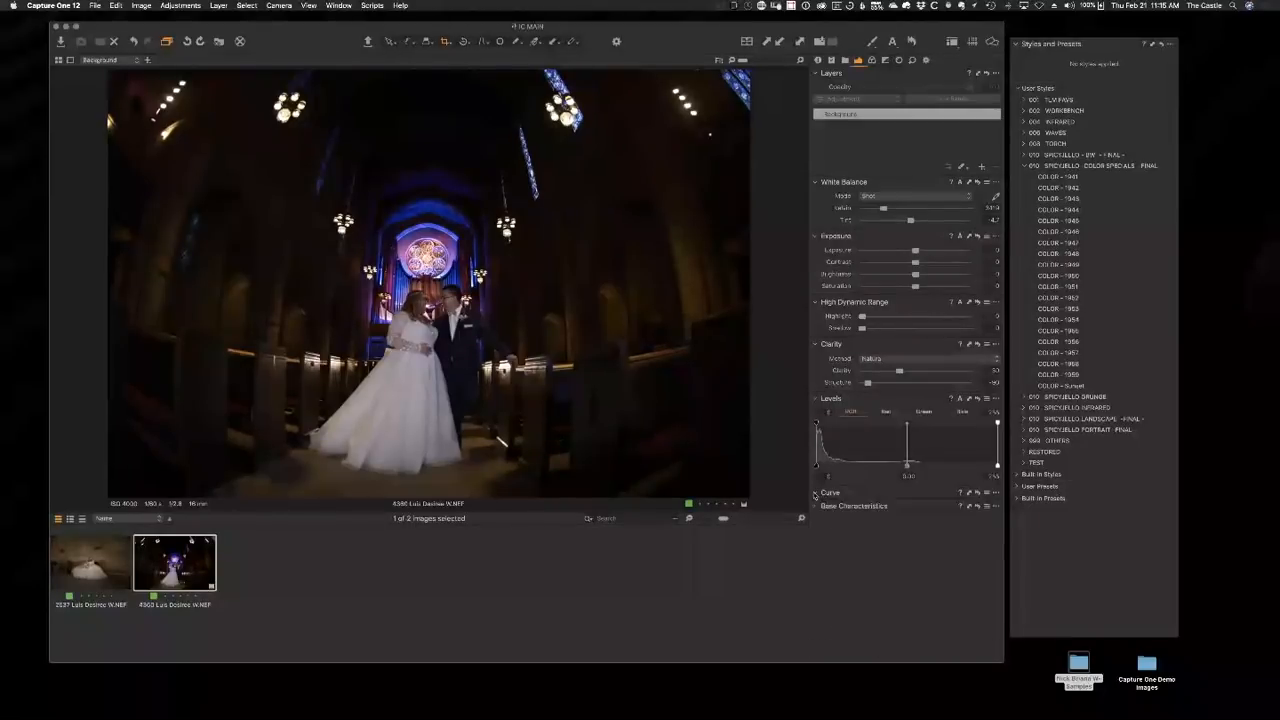
left_click(815, 399)
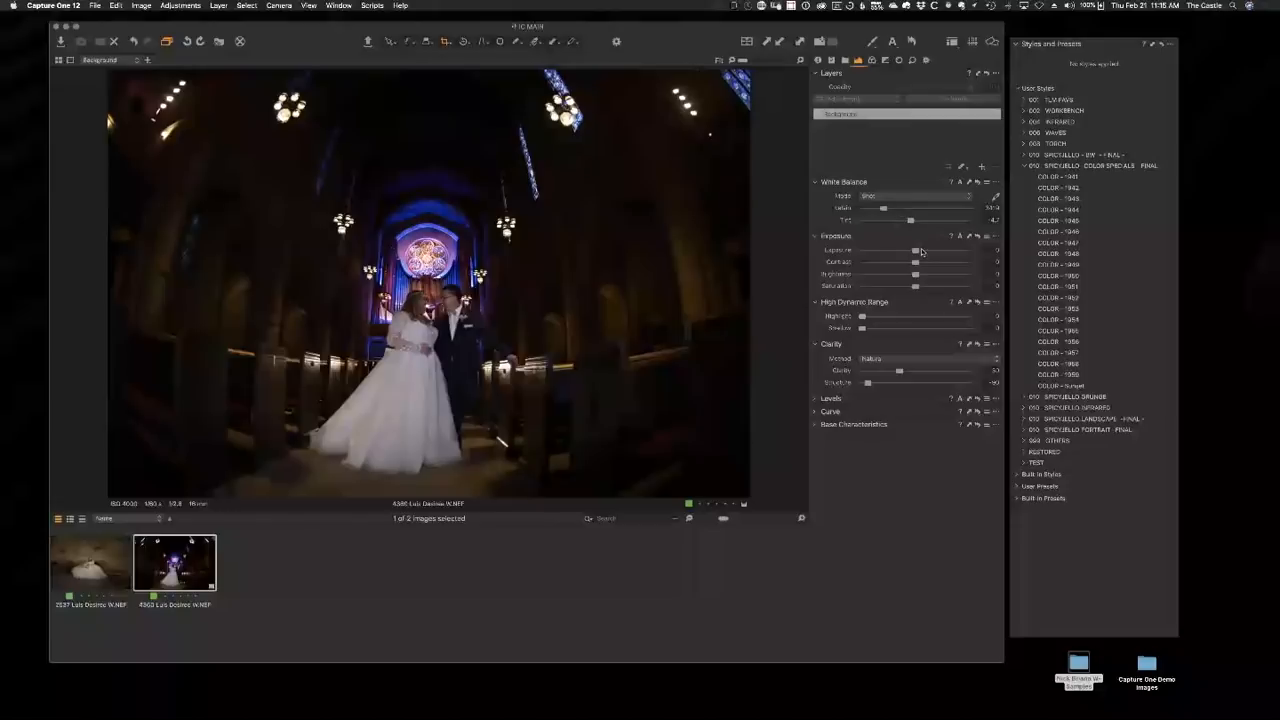
left_click_drag(917, 251, 925, 251)
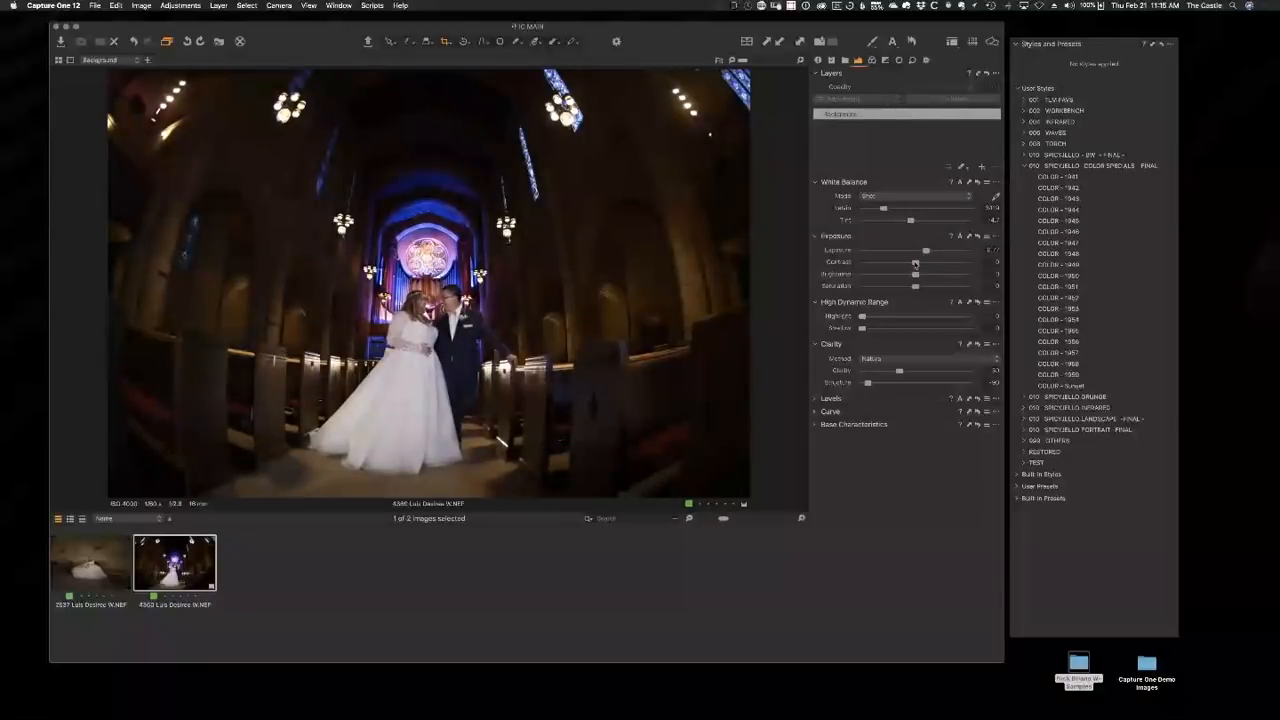
mouse_move(915, 263)
left_mouse_down()
mouse_move(941, 263)
mouse_move(916, 263)
left_mouse_up()
Expand Levels, try its shadow point, and test a small saturation increase before returning saturation to 0.
left_click(815, 400)
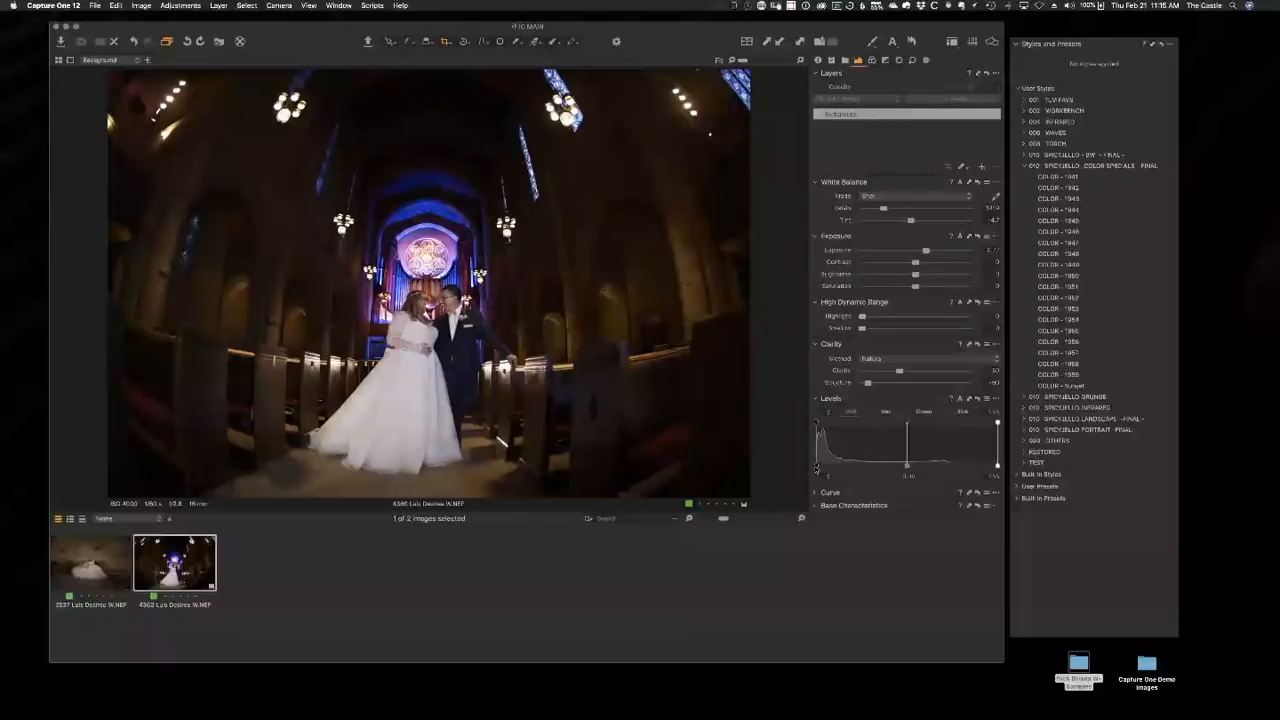
left_click_drag(816, 468, 816, 465)
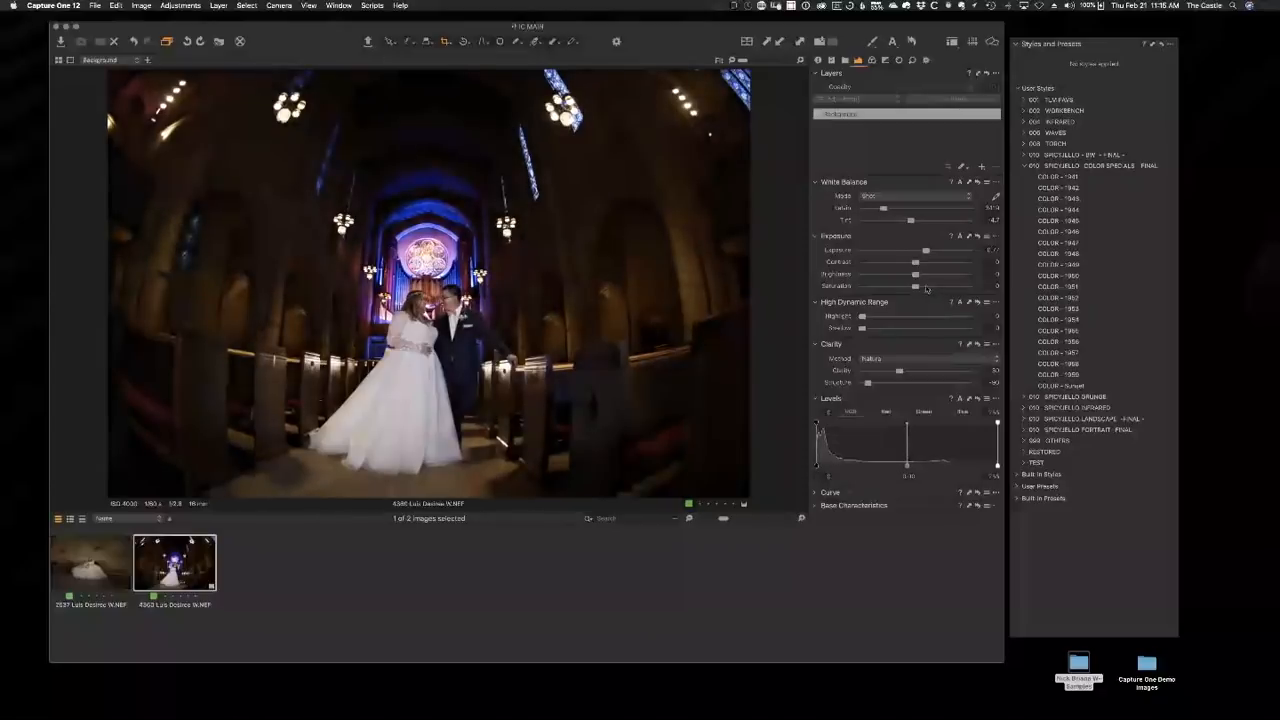
mouse_move(915, 287)
left_mouse_down()
mouse_move(939, 289)
mouse_move(921, 288)
left_mouse_up()
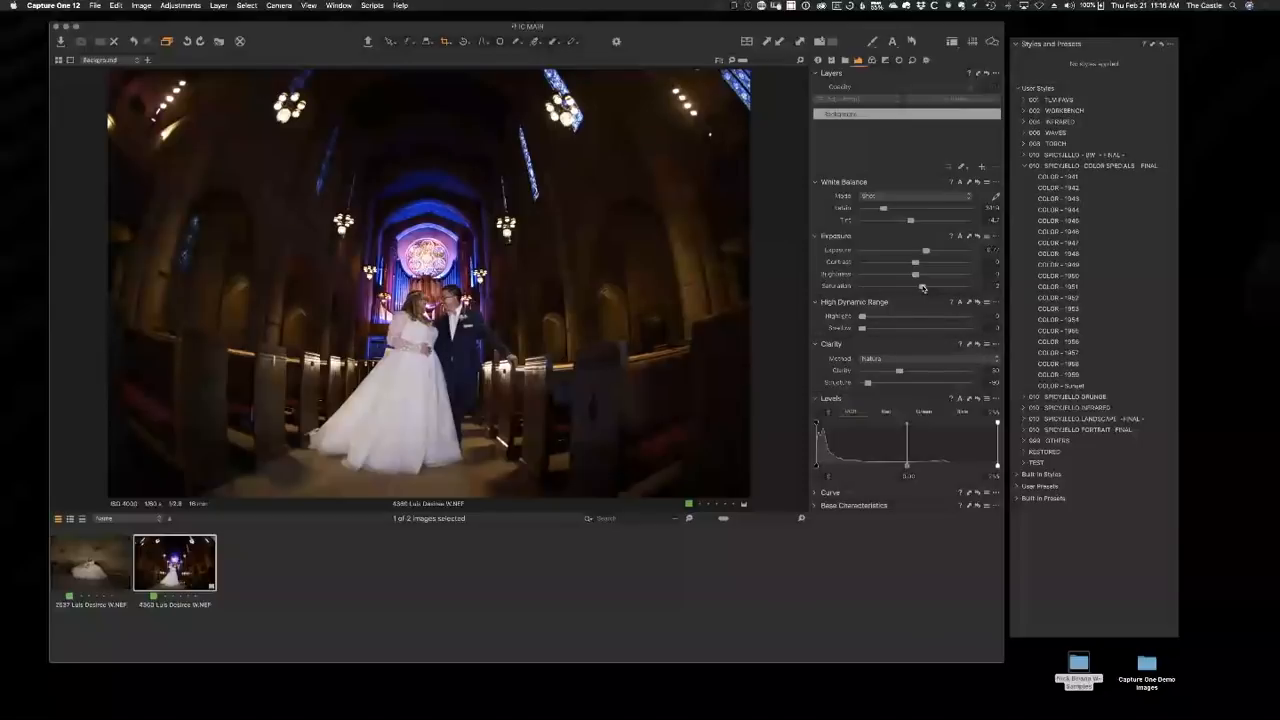
mouse_move(923, 288)
left_mouse_down()
mouse_move(944, 288)
mouse_move(917, 287)
left_mouse_up()
left_click_drag(917, 287, 916, 288)
Raise the church photo's exposure to about 2.2 and set the High Dynamic Range highlight recovery to 40.
left_click(939, 251)
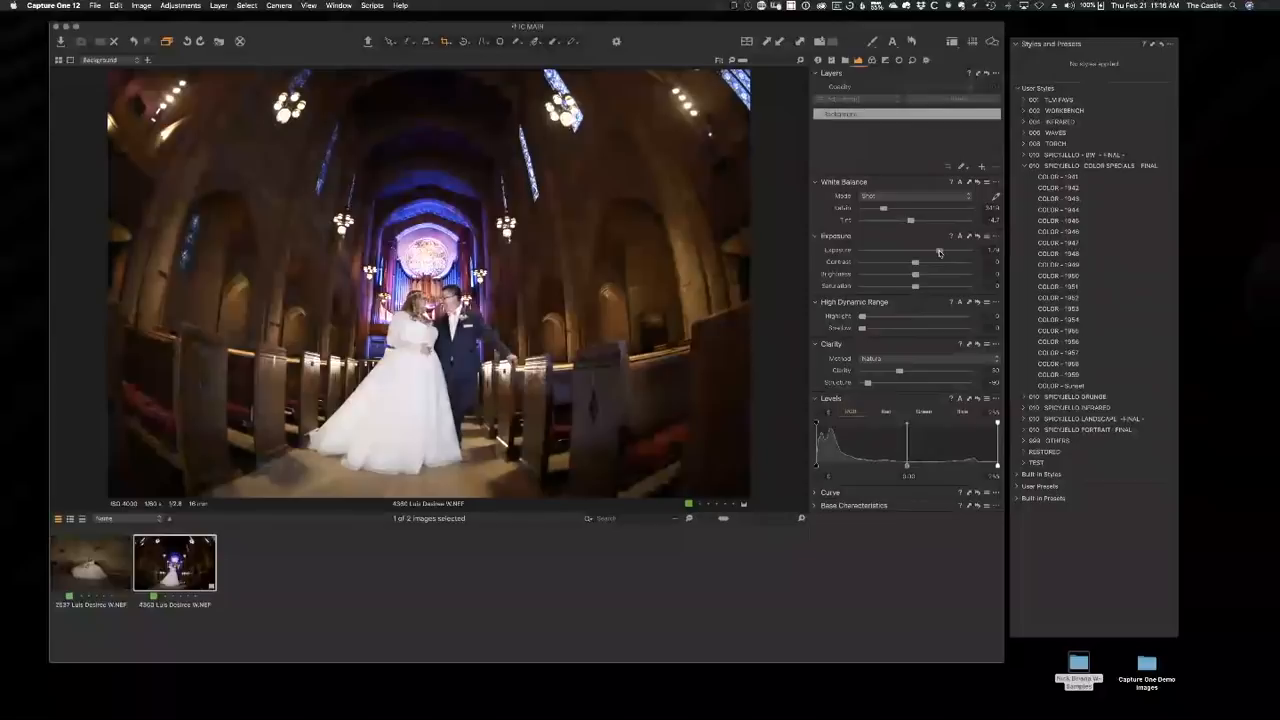
left_click_drag(939, 251, 946, 253)
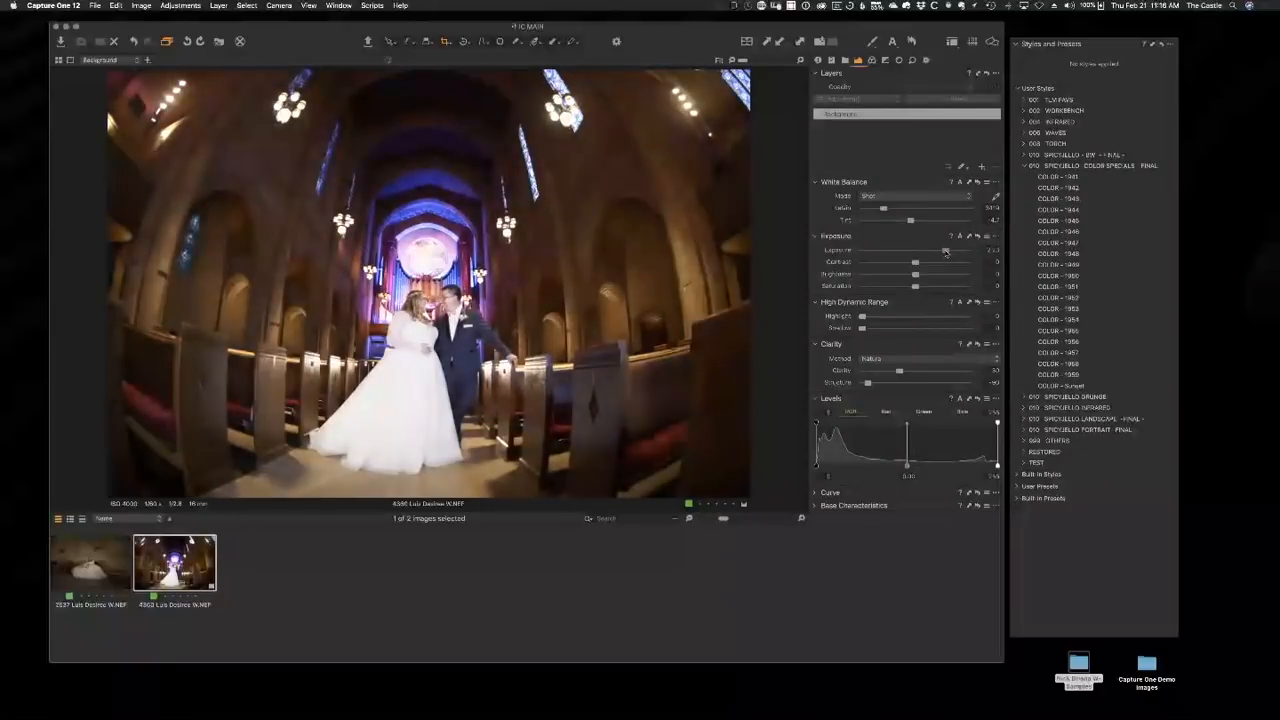
left_click(906, 317)
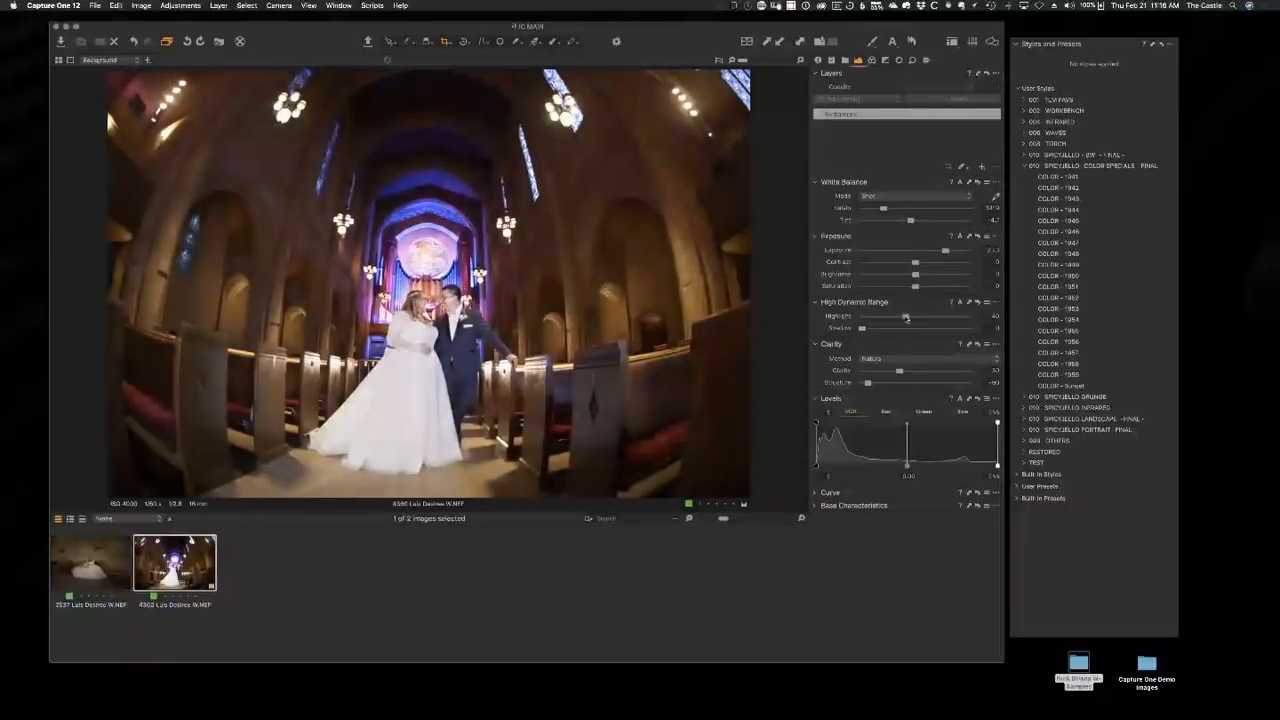
Reduce the church photo's highlight recovery to about 23 and its exposure to about 0.07.
left_click_drag(906, 317, 893, 317)
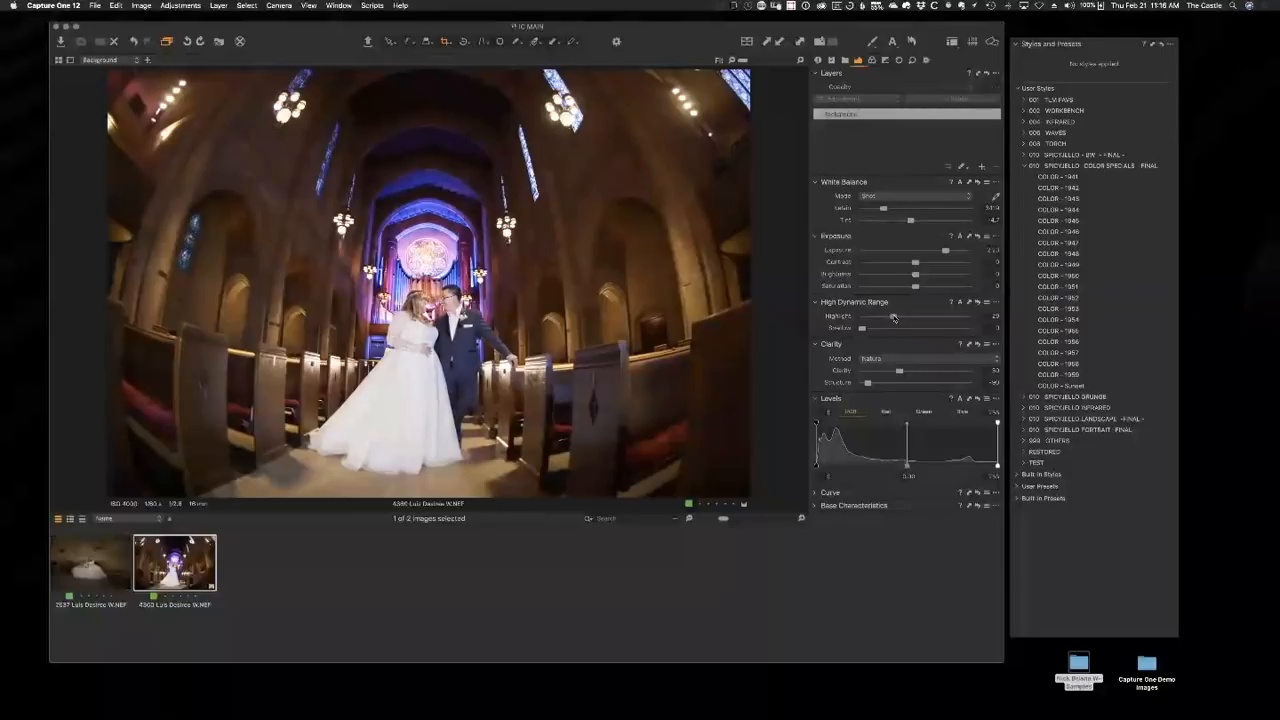
left_click_drag(893, 317, 886, 318)
left_click_drag(945, 250, 916, 252)
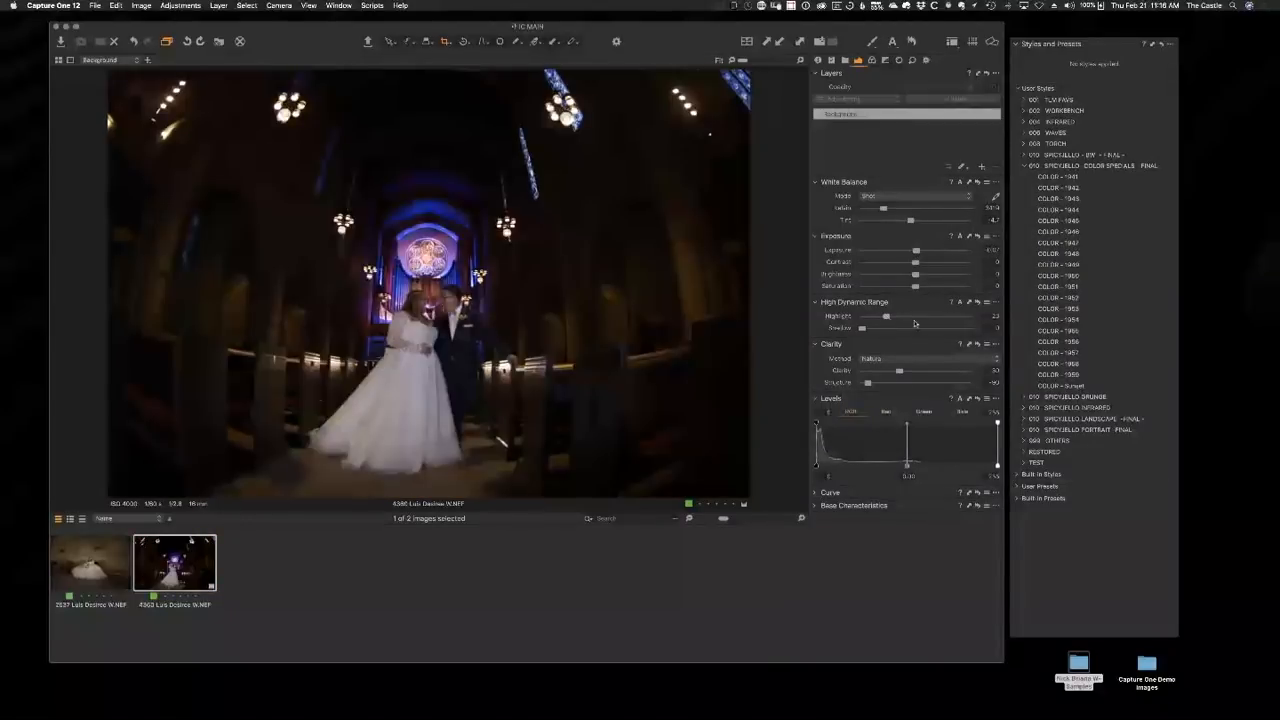
Try a shadow recovery of about 47 on the church photo and return both highlight and shadow recovery to 0.
left_click(914, 329)
mouse_move(914, 329)
left_mouse_down()
mouse_move(931, 330)
mouse_move(912, 330)
left_mouse_up()
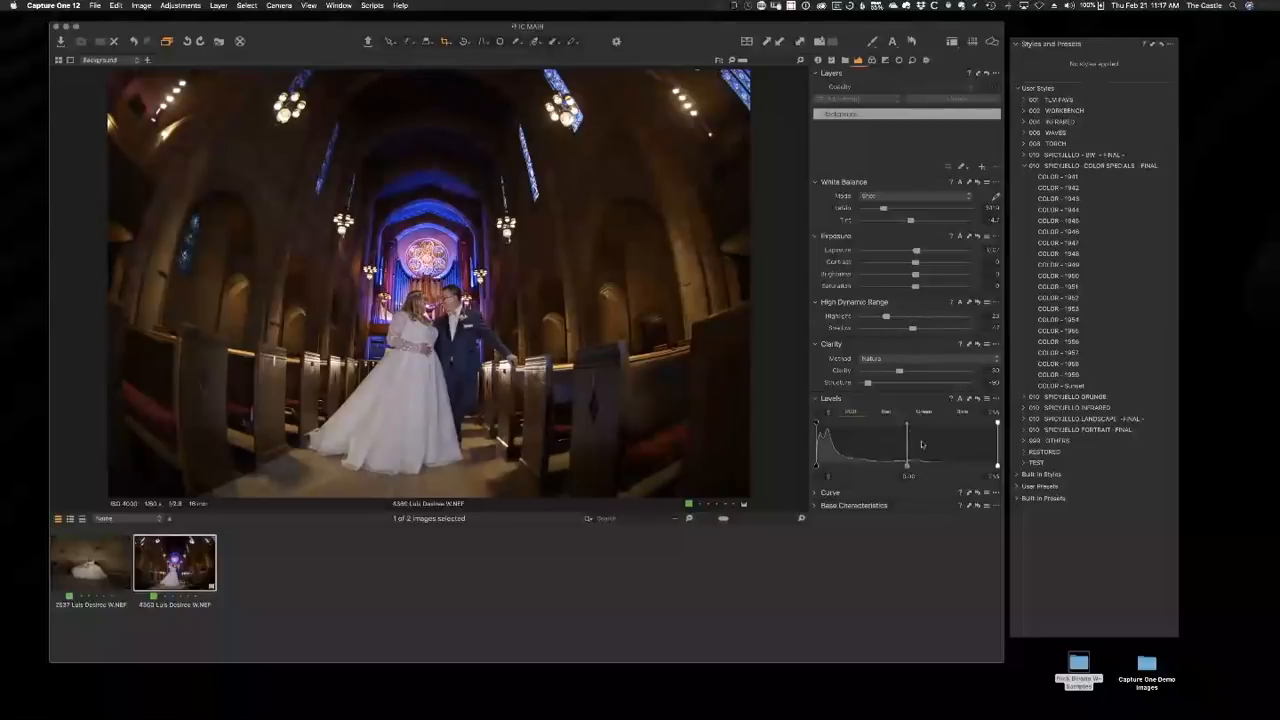
left_click_drag(886, 317, 853, 331)
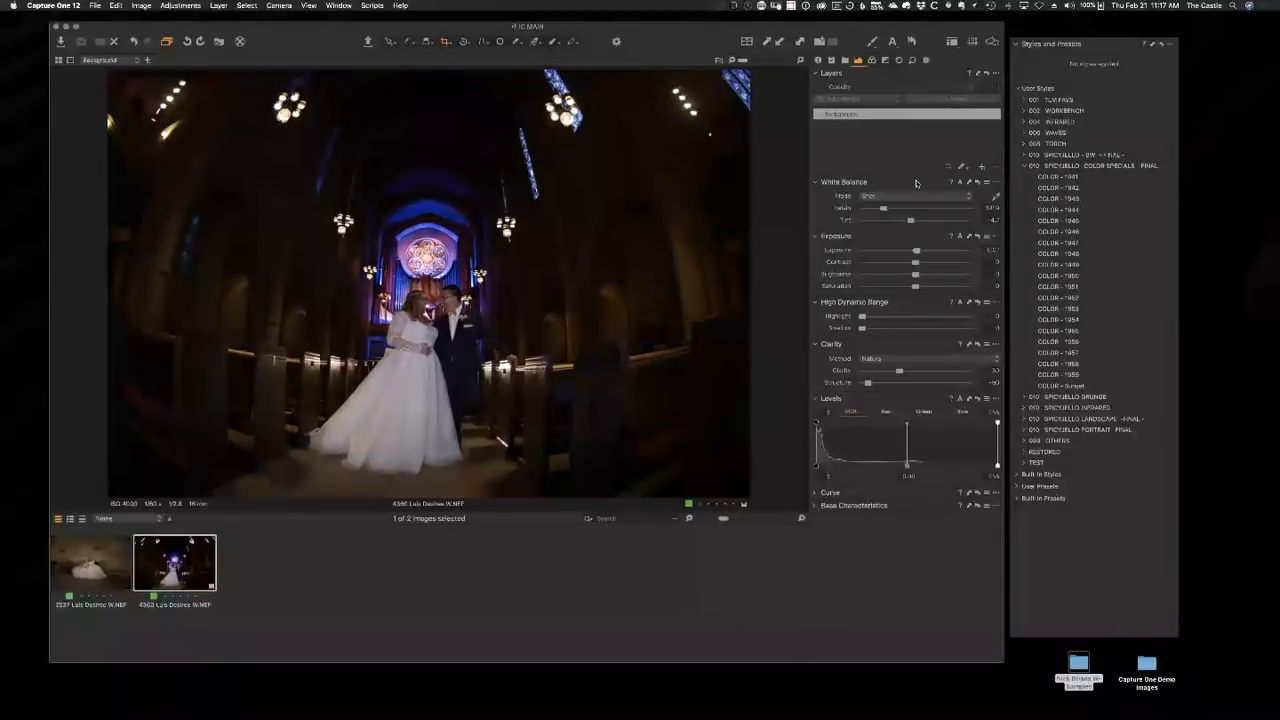
Raise the church photo's exposure to about 0.95 and set clarity to about -20 and structure to -100.
left_click_drag(916, 250, 929, 252)
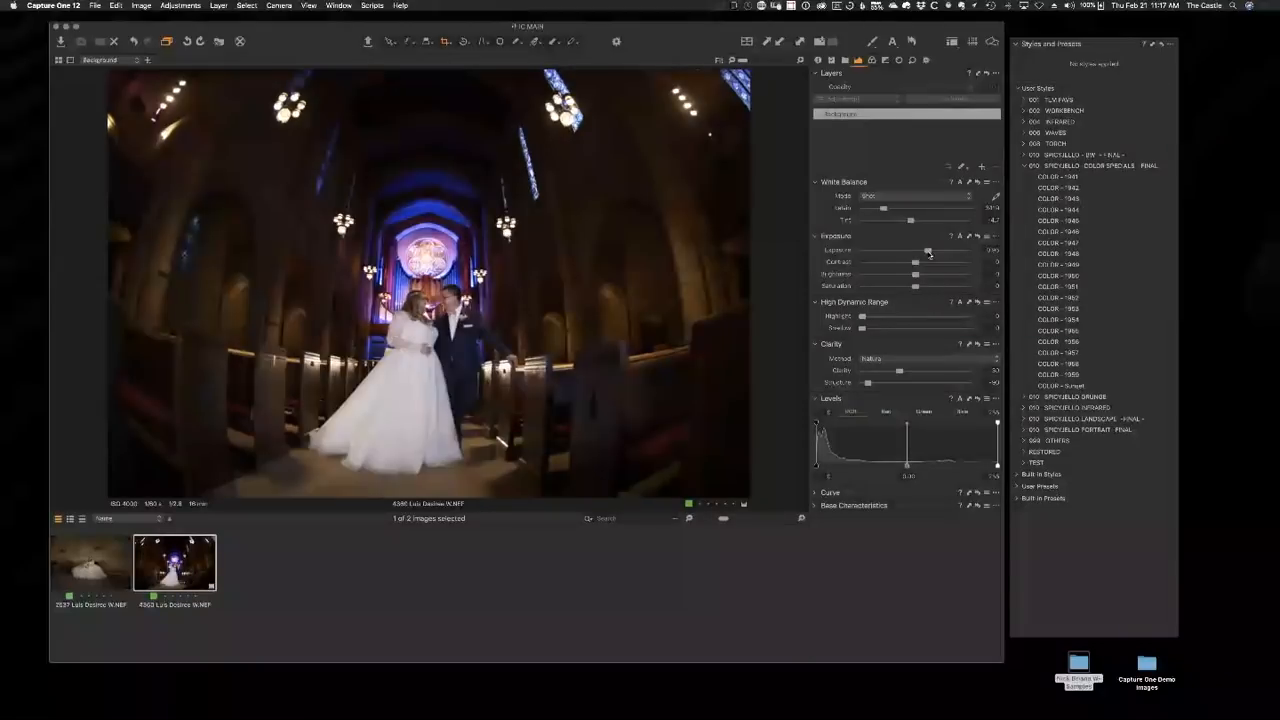
mouse_move(899, 371)
left_mouse_down()
mouse_move(953, 371)
mouse_move(886, 384)
mouse_move(900, 385)
left_mouse_up()
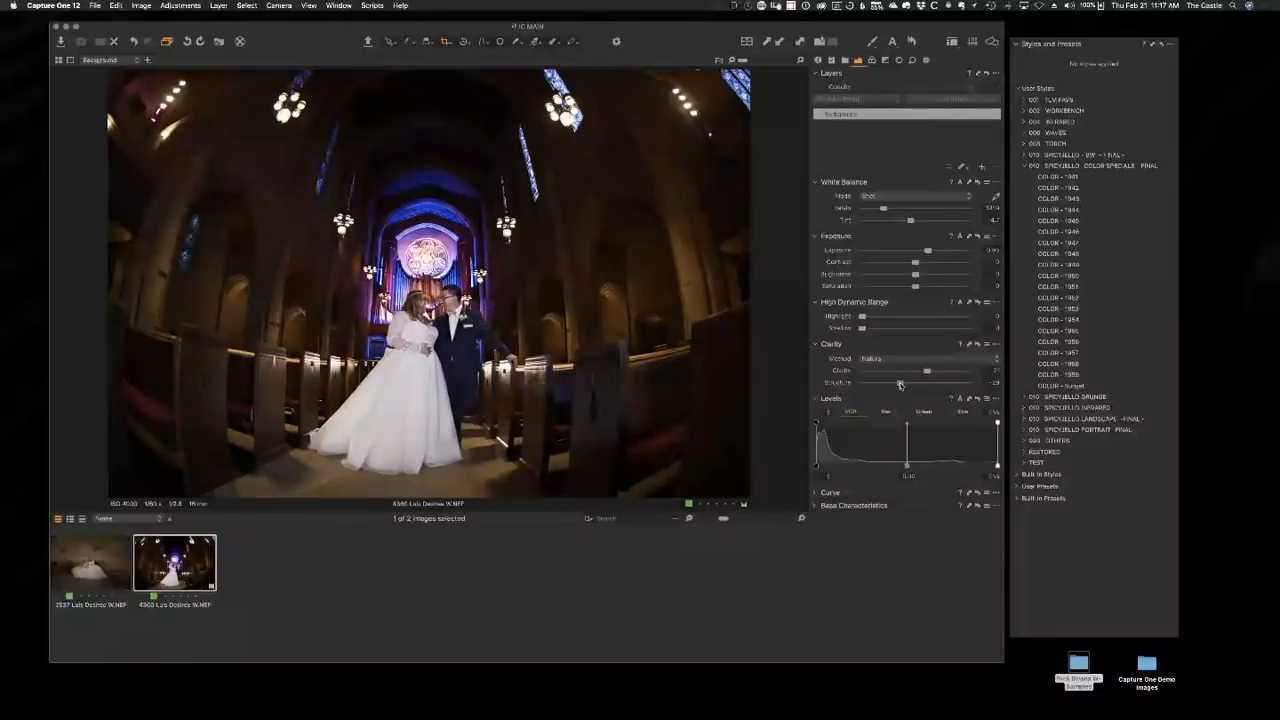
mouse_move(900, 385)
left_mouse_down()
mouse_move(856, 387)
mouse_move(905, 373)
left_mouse_up()
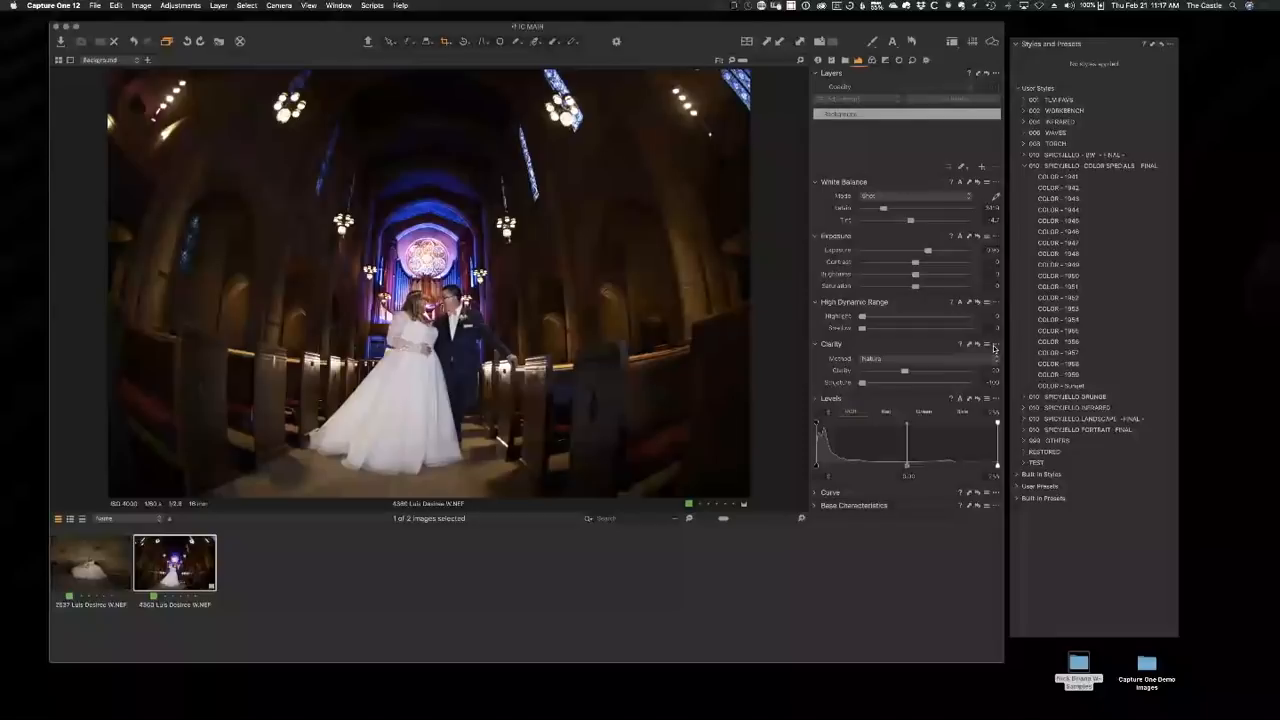
Set highlight recovery to about 32 and show the camera-default options for Clarity and High Dynamic Range without choosing any.
left_click(994, 346)
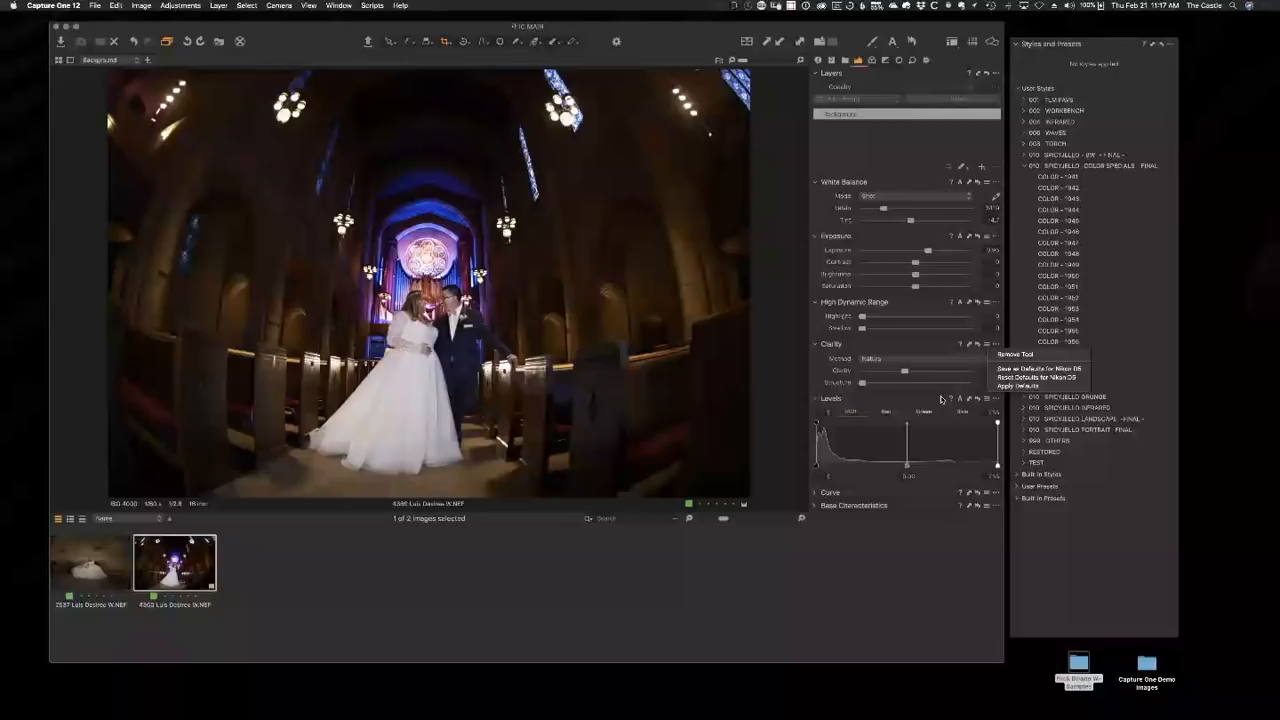
left_click(906, 321)
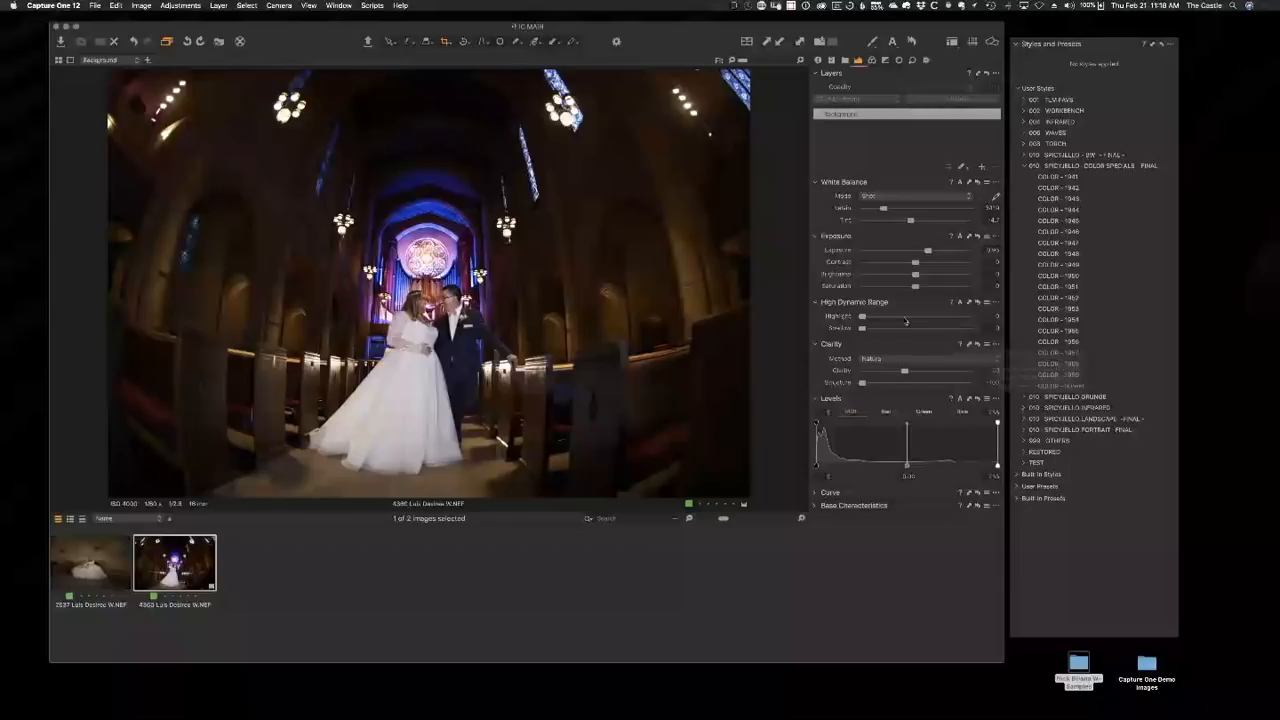
left_click_drag(906, 321, 897, 318)
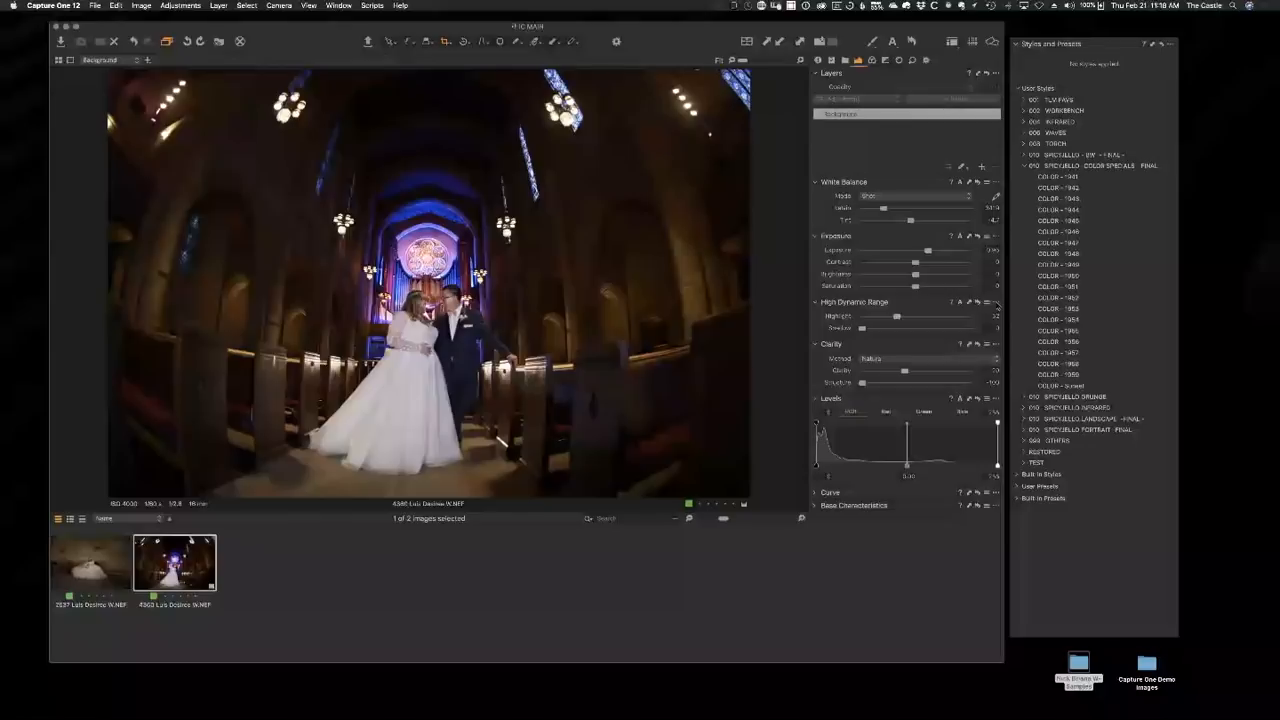
left_click(995, 303)
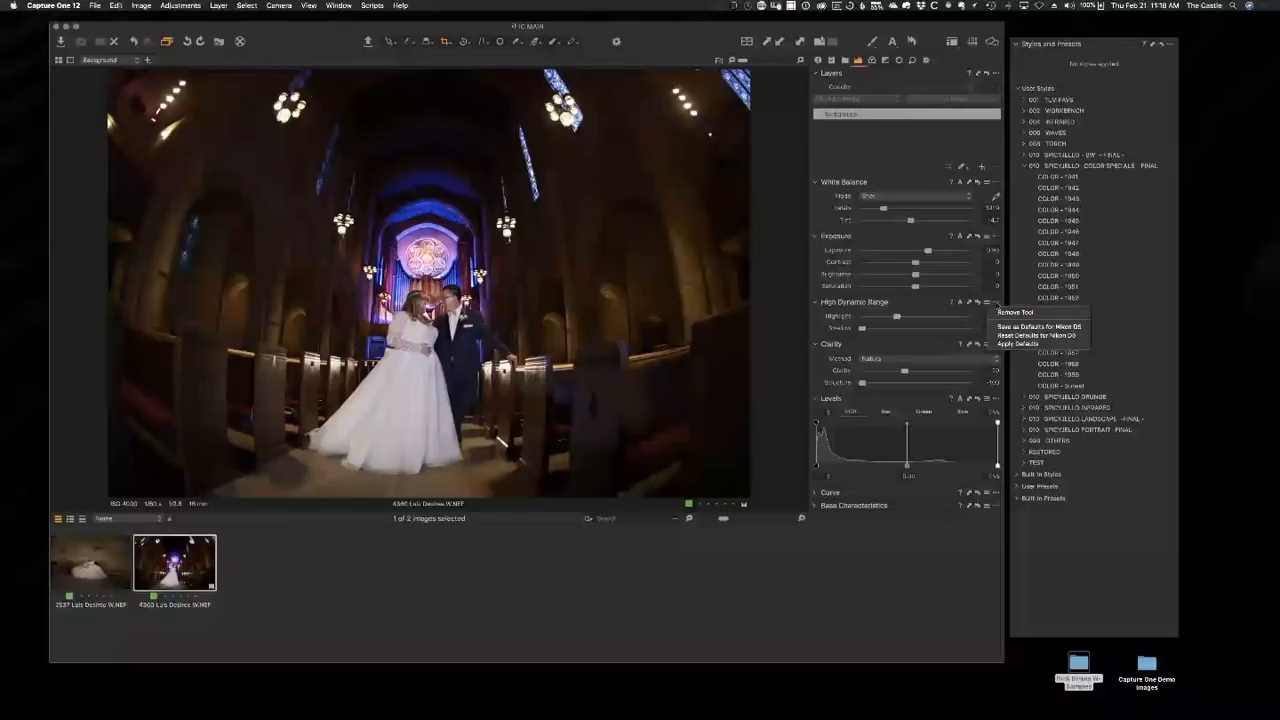
left_click(910, 637)
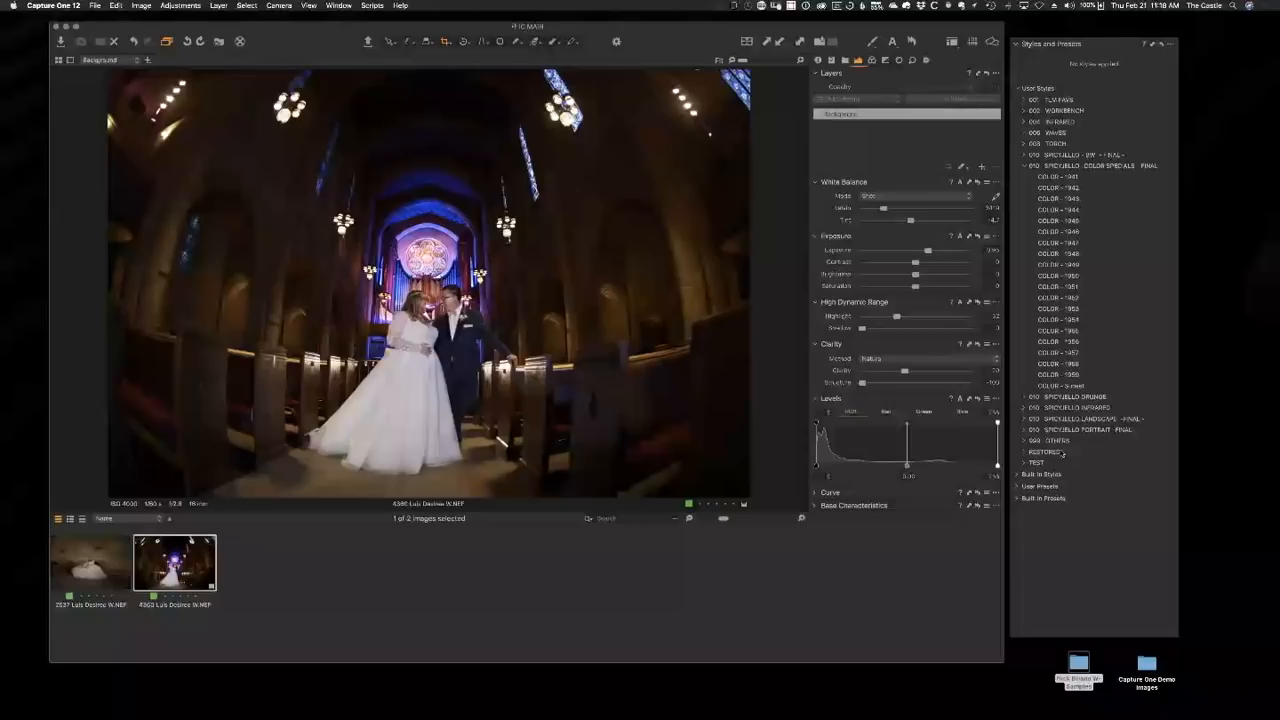
mouse_move(997, 465)
left_mouse_down()
mouse_move(951, 467)
mouse_move(1001, 468)
left_mouse_up()
Select the photo of the bride on the bench, enable Black & White, and return to the exposure tools.
left_click(95, 571)
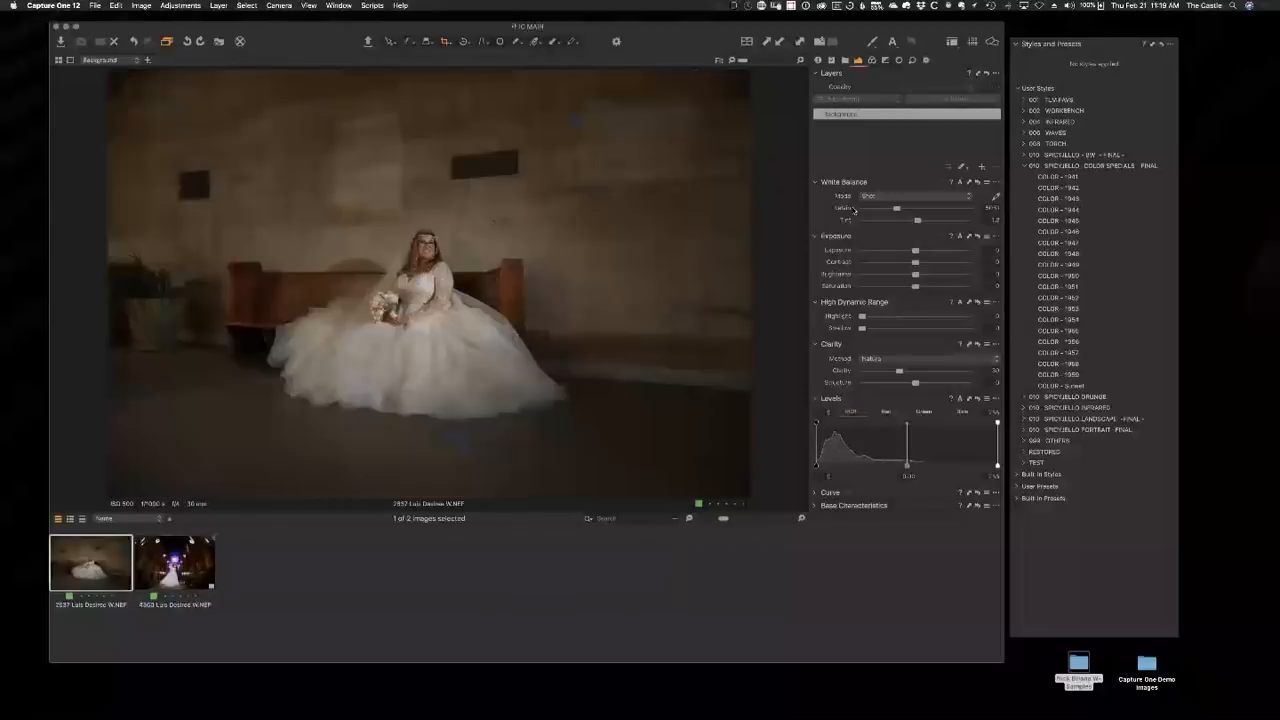
left_click(885, 61)
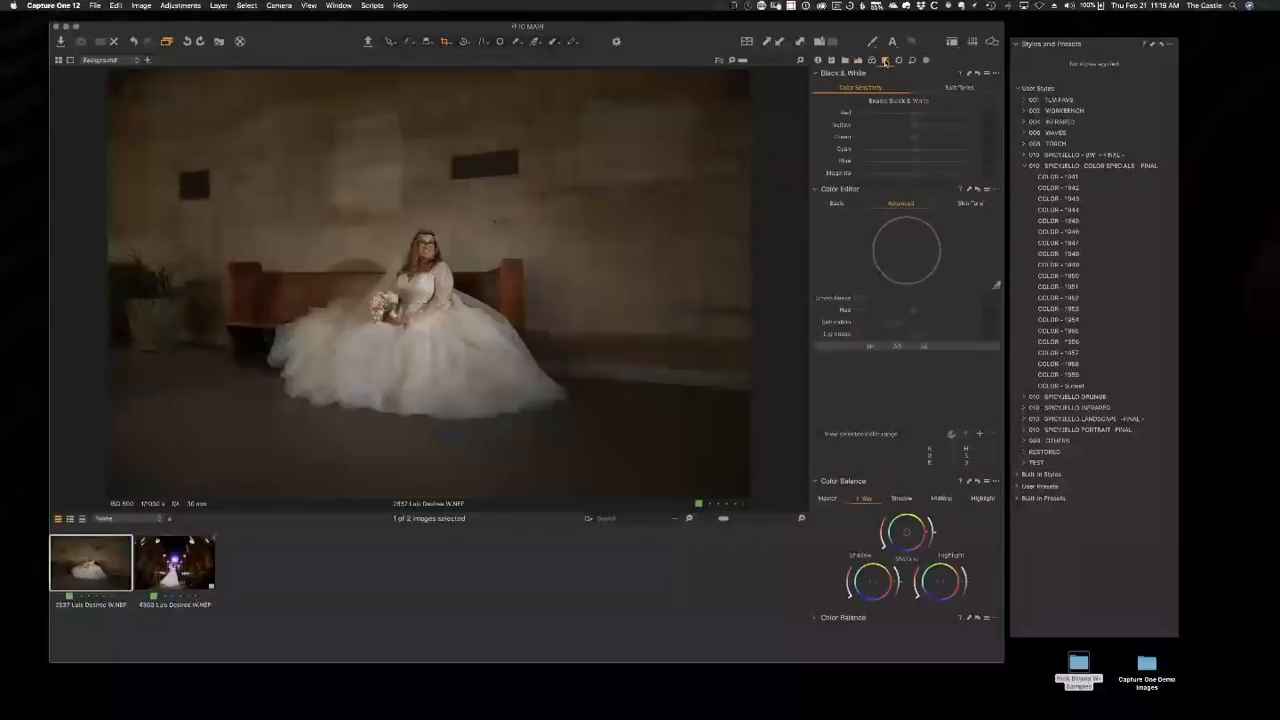
left_click(862, 101)
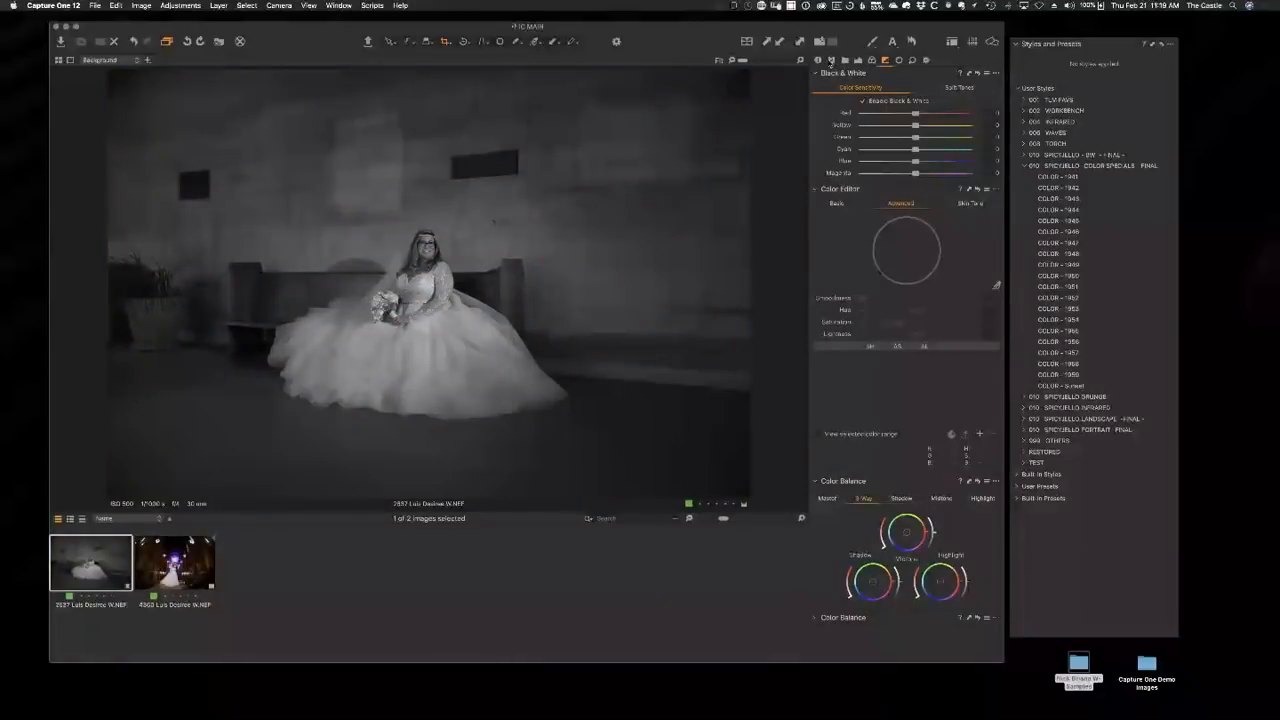
left_click(857, 61)
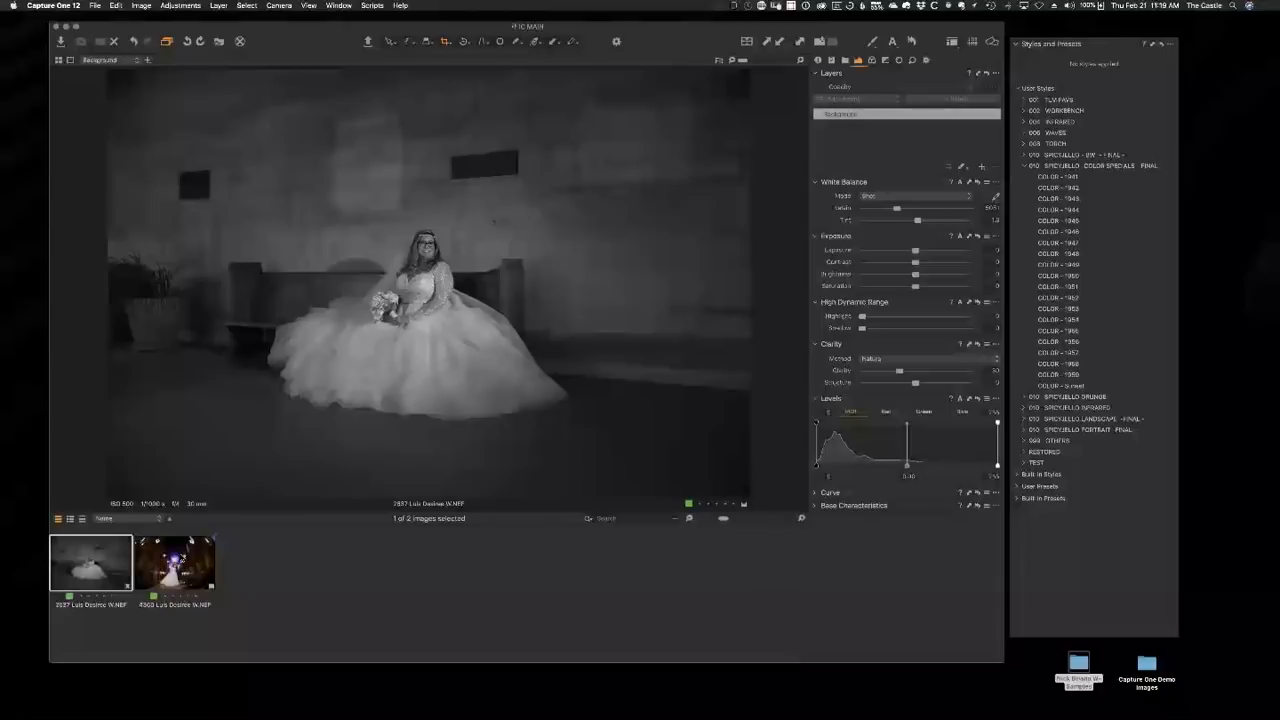
Select both photos with the bench portrait as the primary variant, and copy and apply its black-and-white adjustment to the church photo.
left_click(185, 568, "super")
left_click(178, 562)
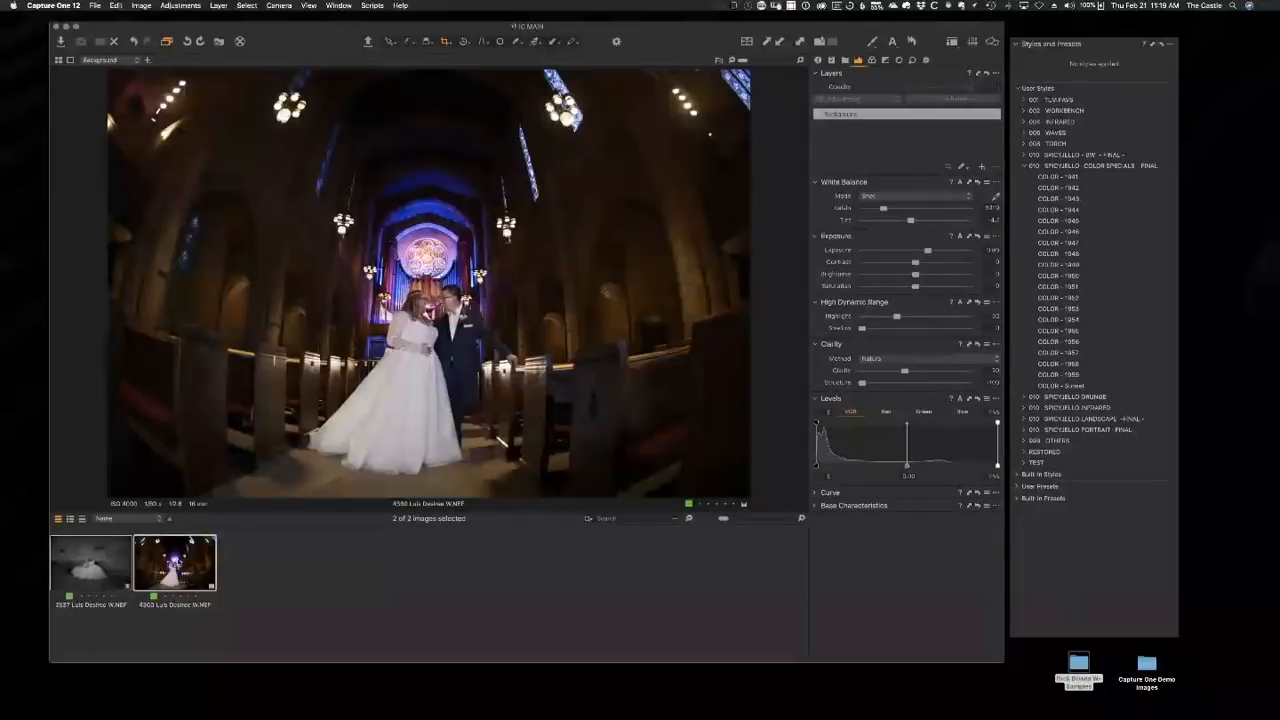
left_click(105, 553)
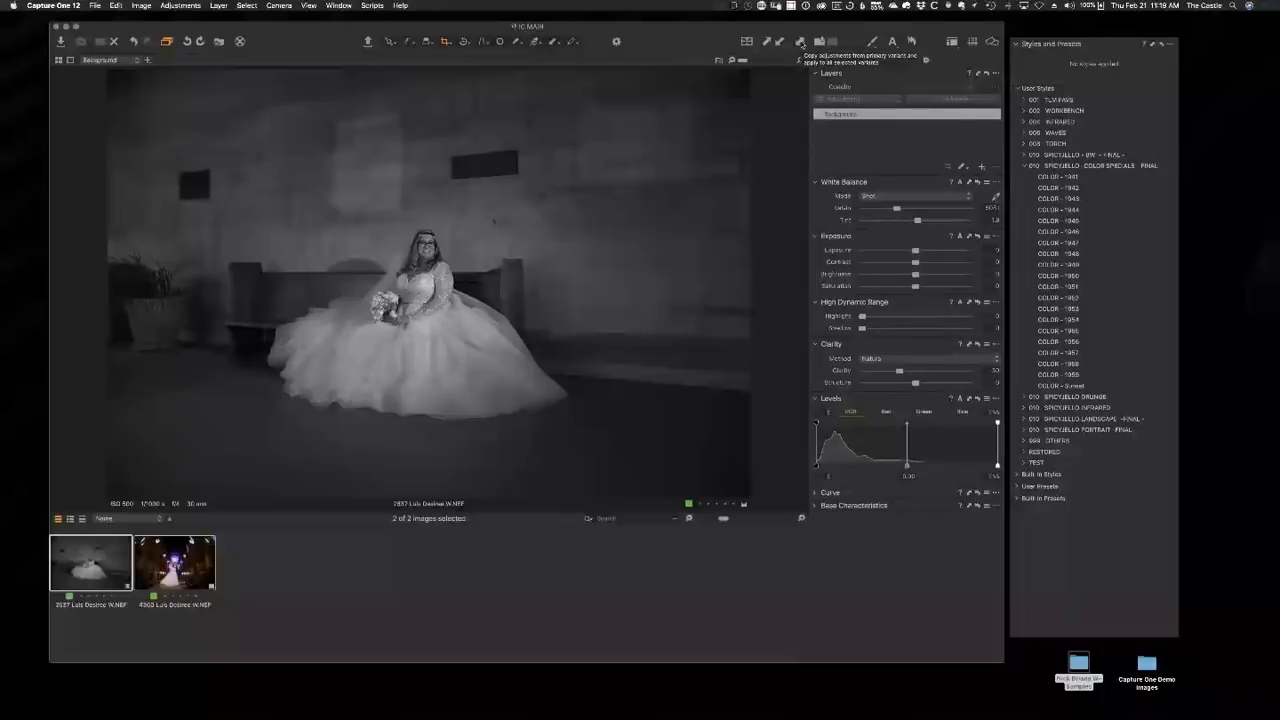
left_click(800, 42)
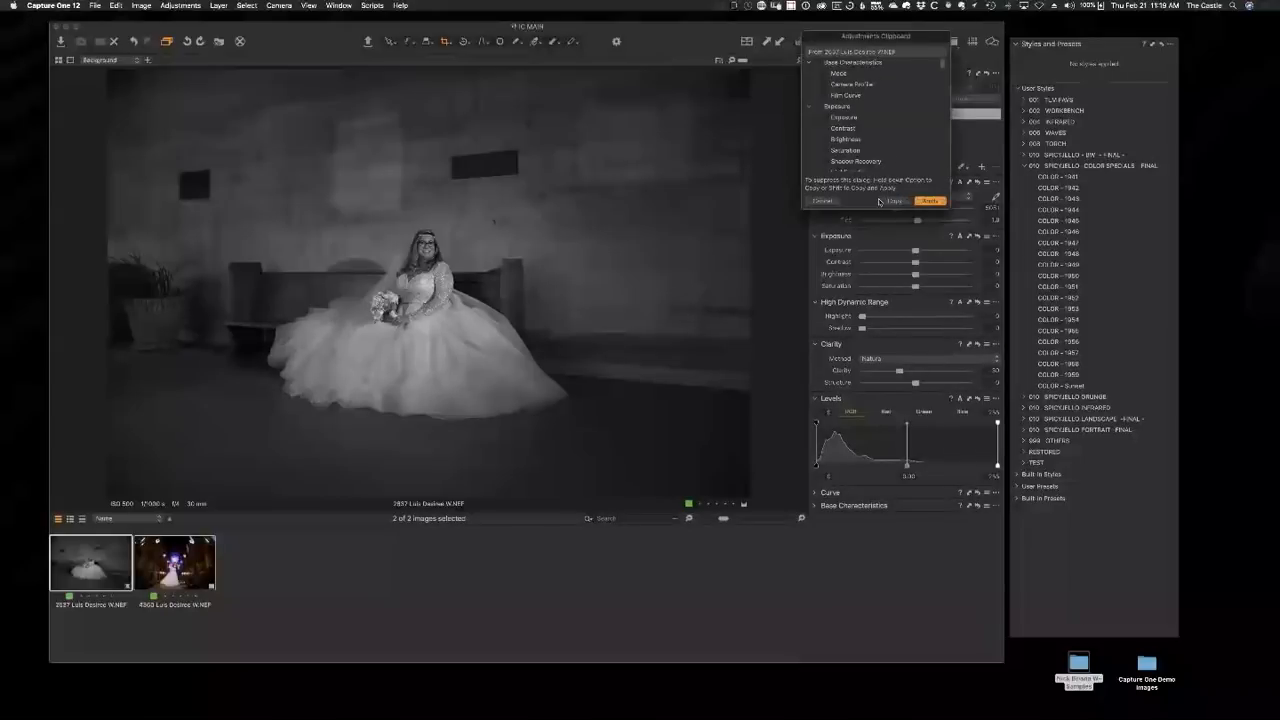
left_click_drag(875, 209, 884, 565)
scroll(886, 388, "down", 5)
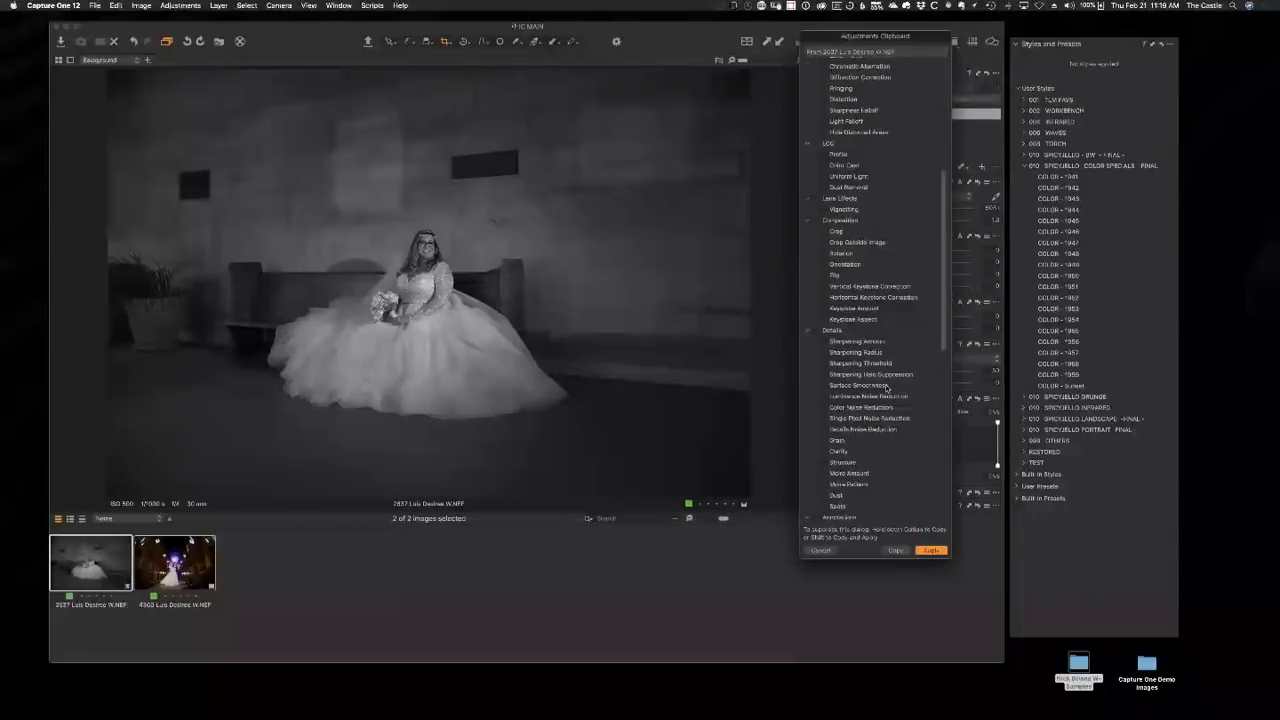
scroll(886, 388, "down", 10)
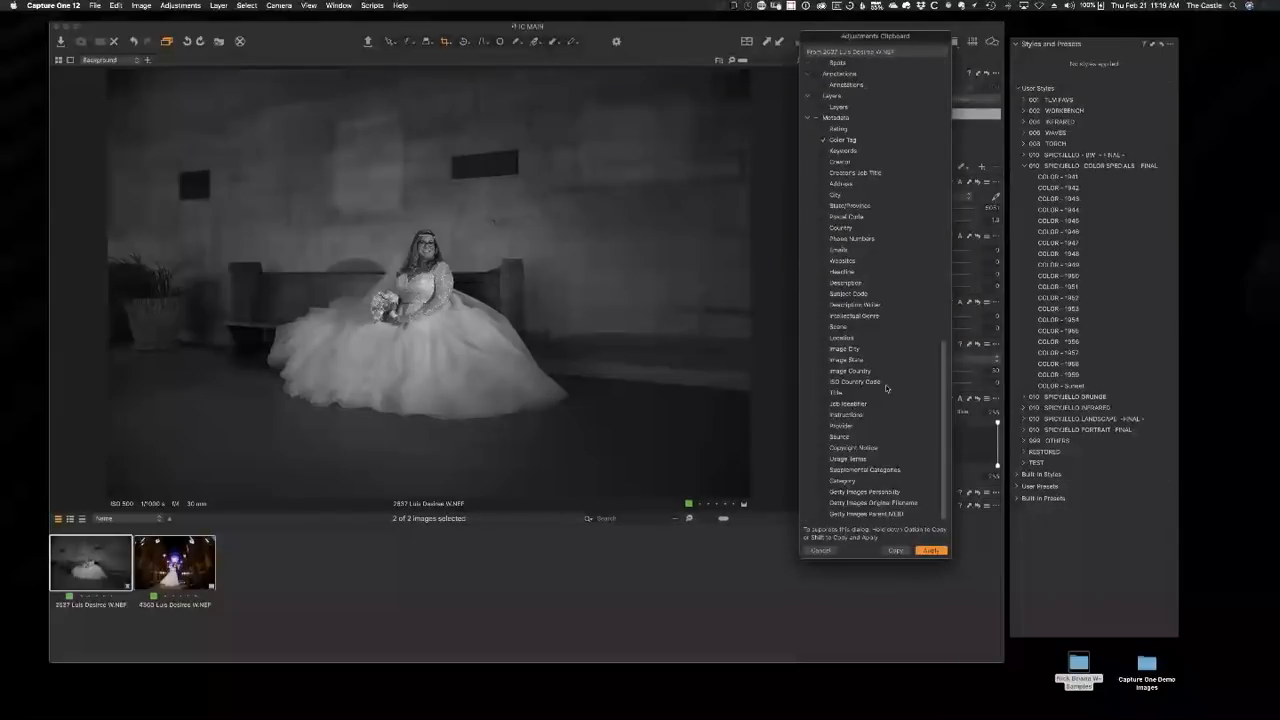
scroll(886, 388, "up", 15)
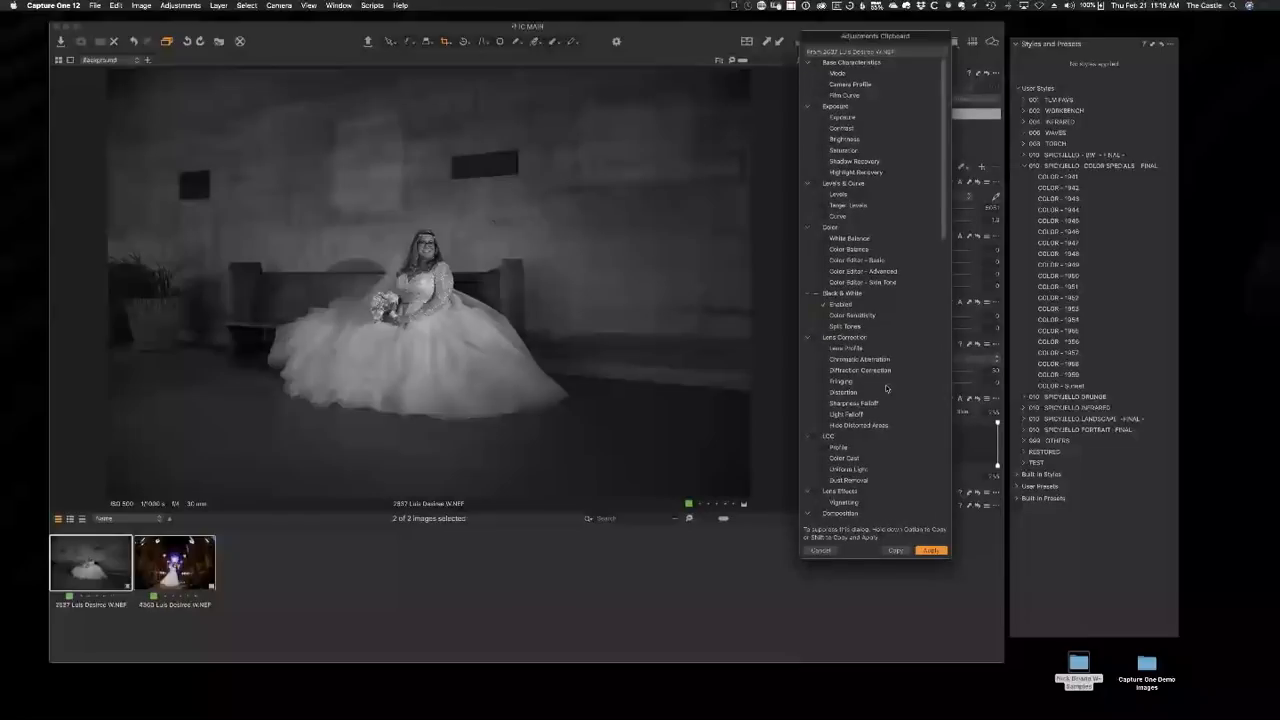
left_click(931, 550)
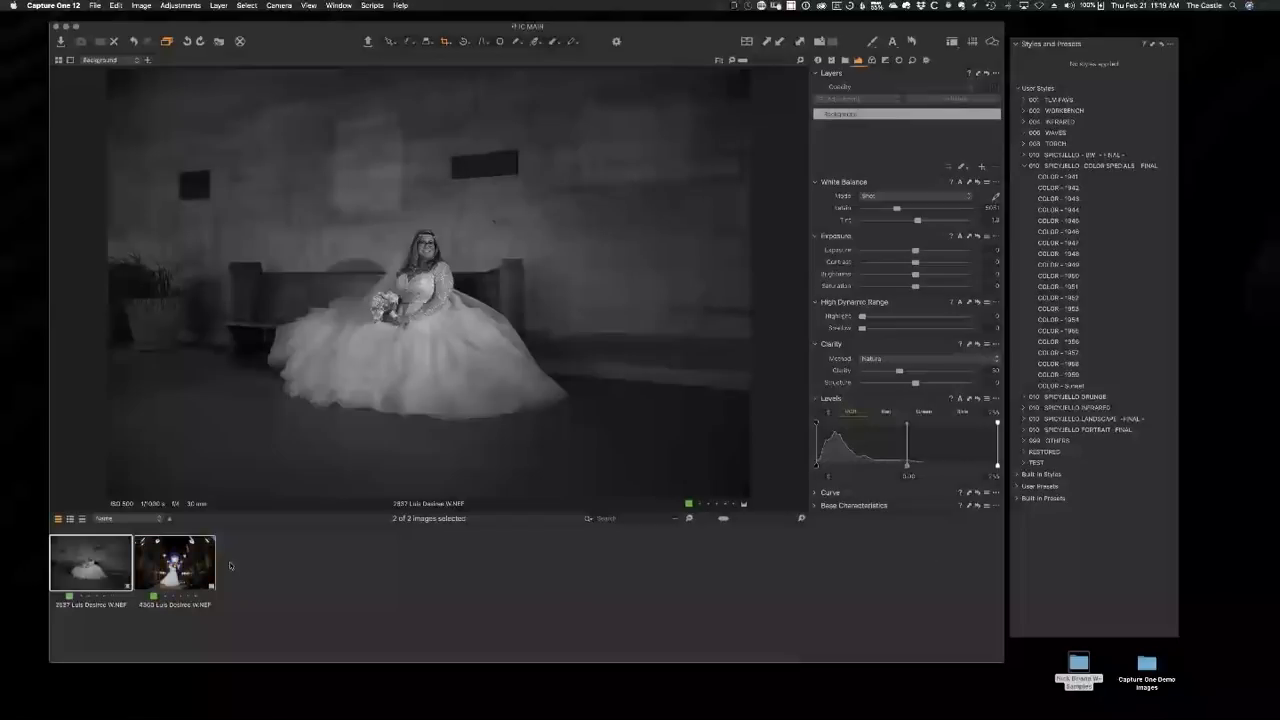
Select both wedding photos and reset all of their adjustments.
left_click(205, 565)
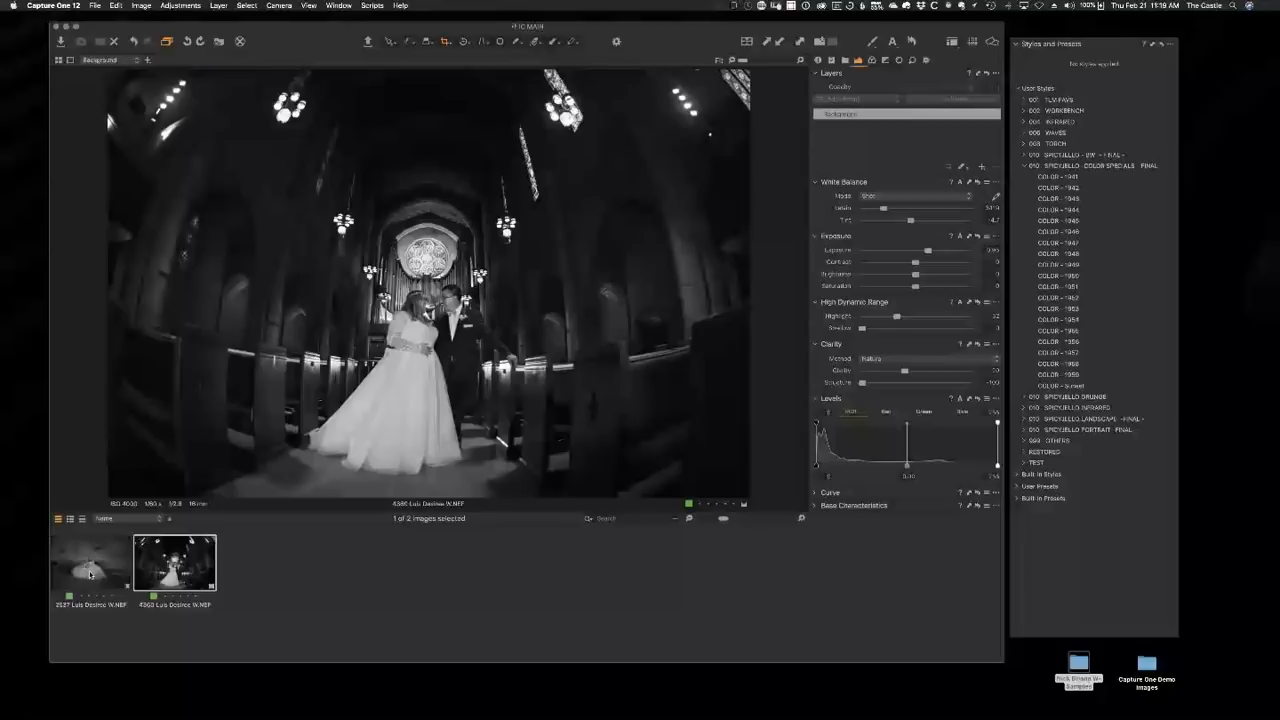
left_click(90, 574, "super")
left_click(911, 42)
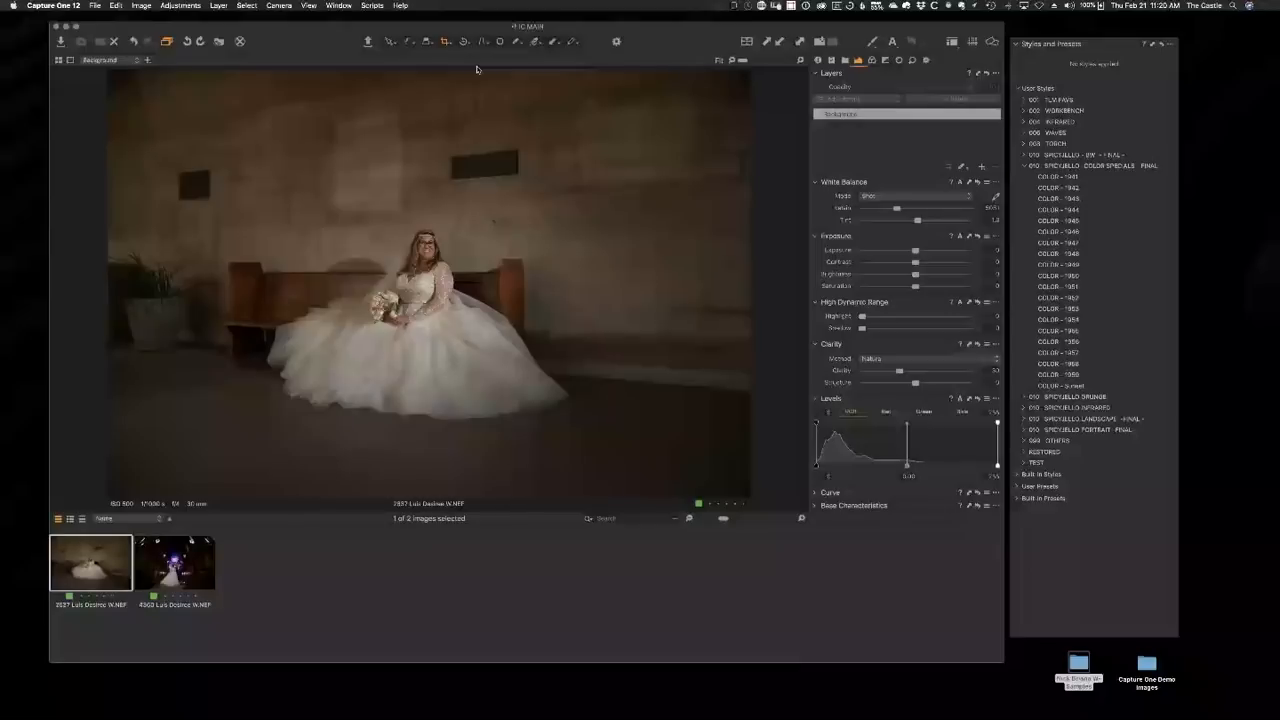
Crop the bench portrait tighter around the bride and apply the same crop to the church photo.
left_click_drag(243, 177, 658, 475)
left_click_drag(581, 330, 576, 333)
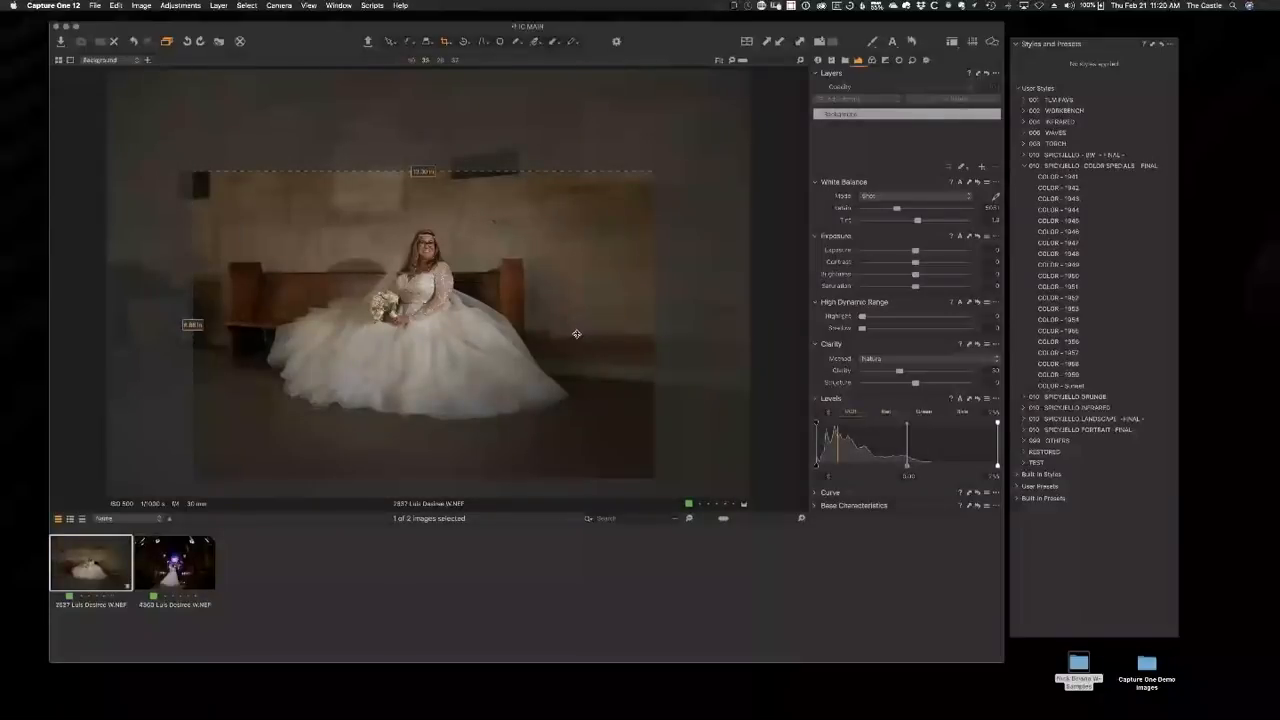
key("v")
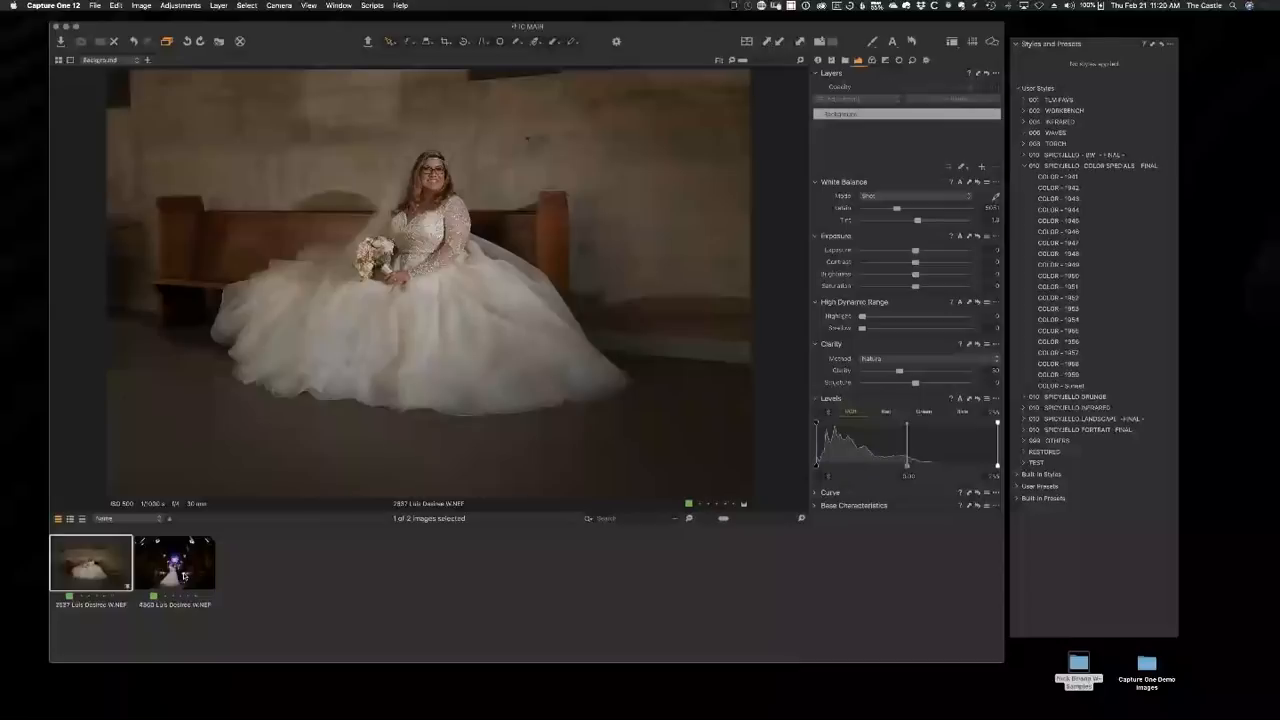
left_click(184, 576)
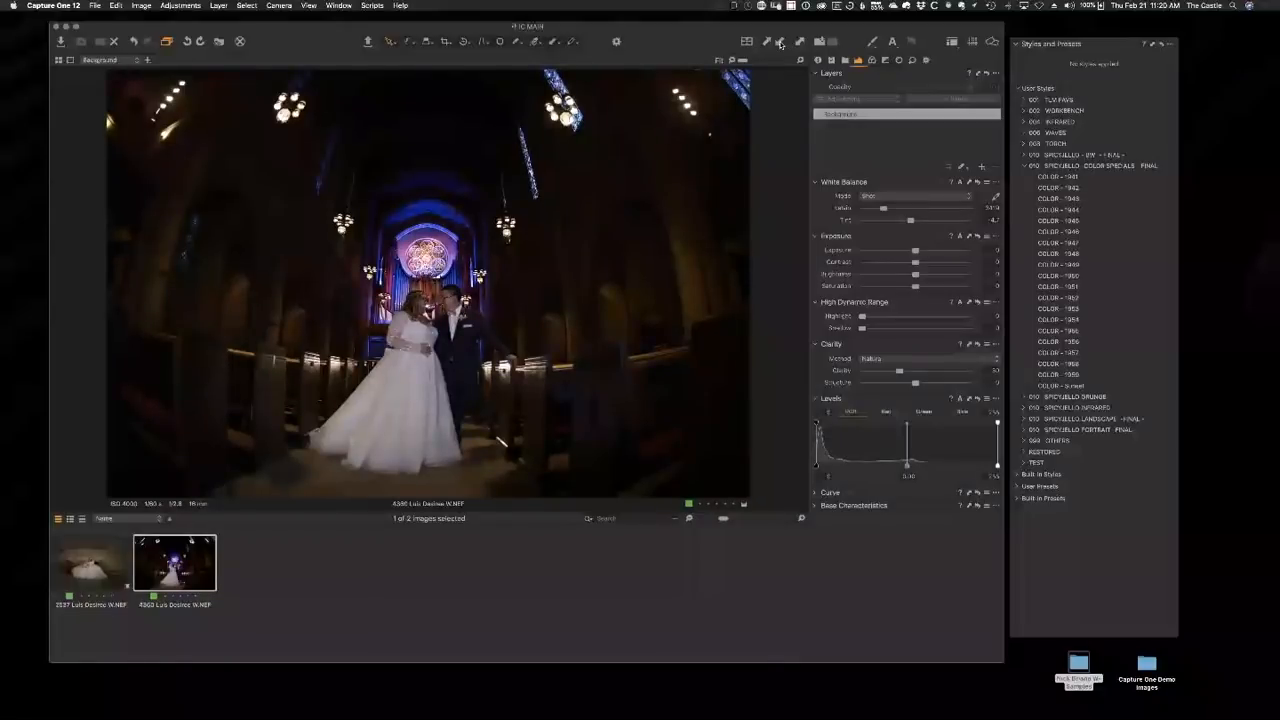
left_click(780, 43)
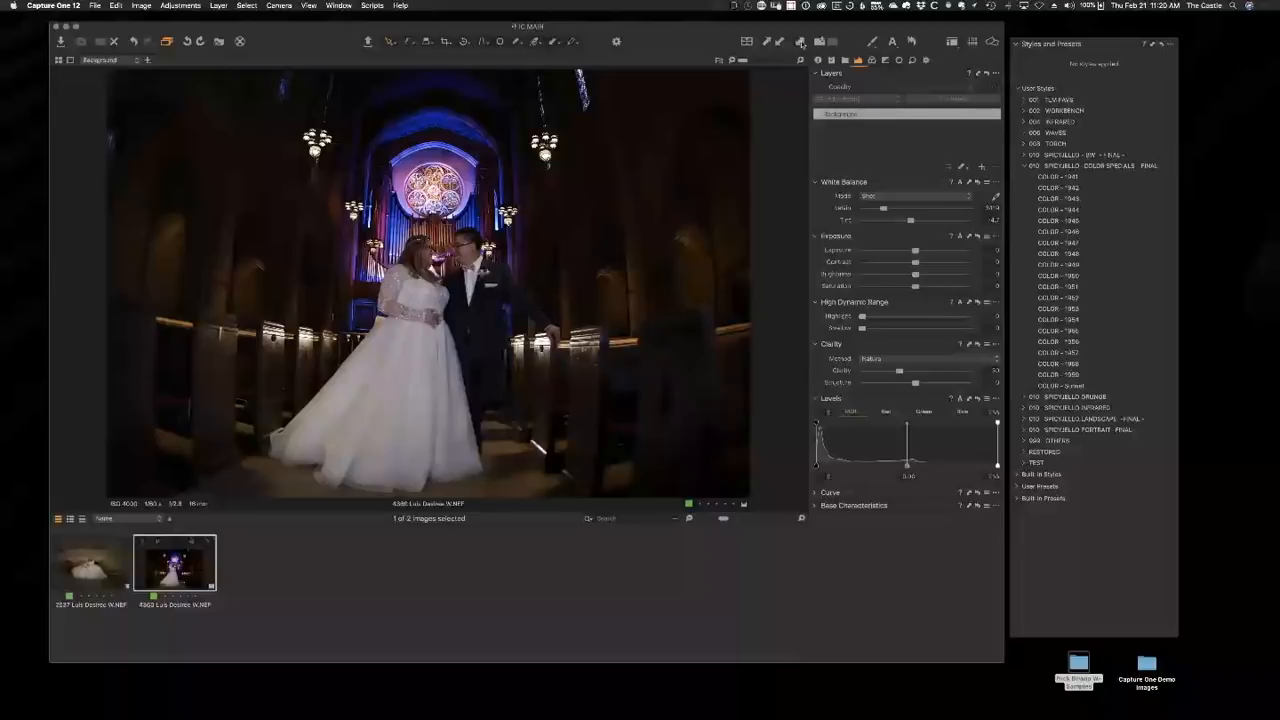
Deselect the images and open the 002 Black & Whites folder in the library.
left_click(218, 624)
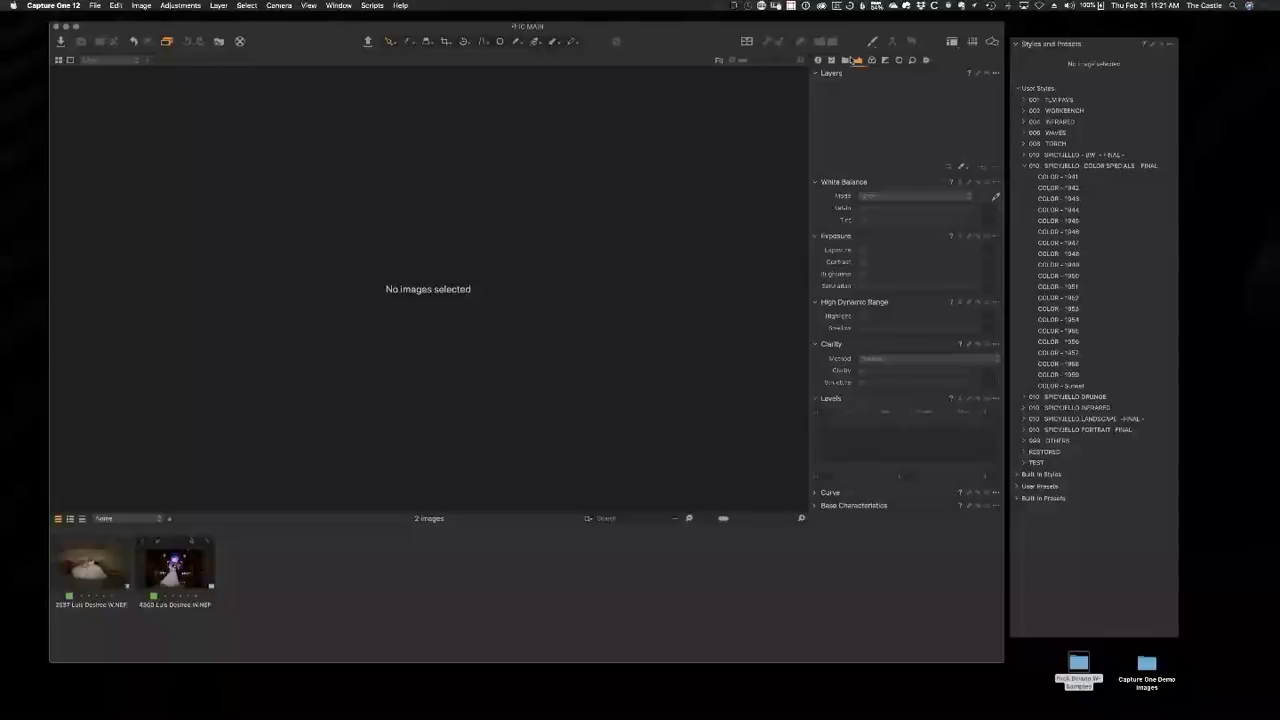
left_click(846, 60)
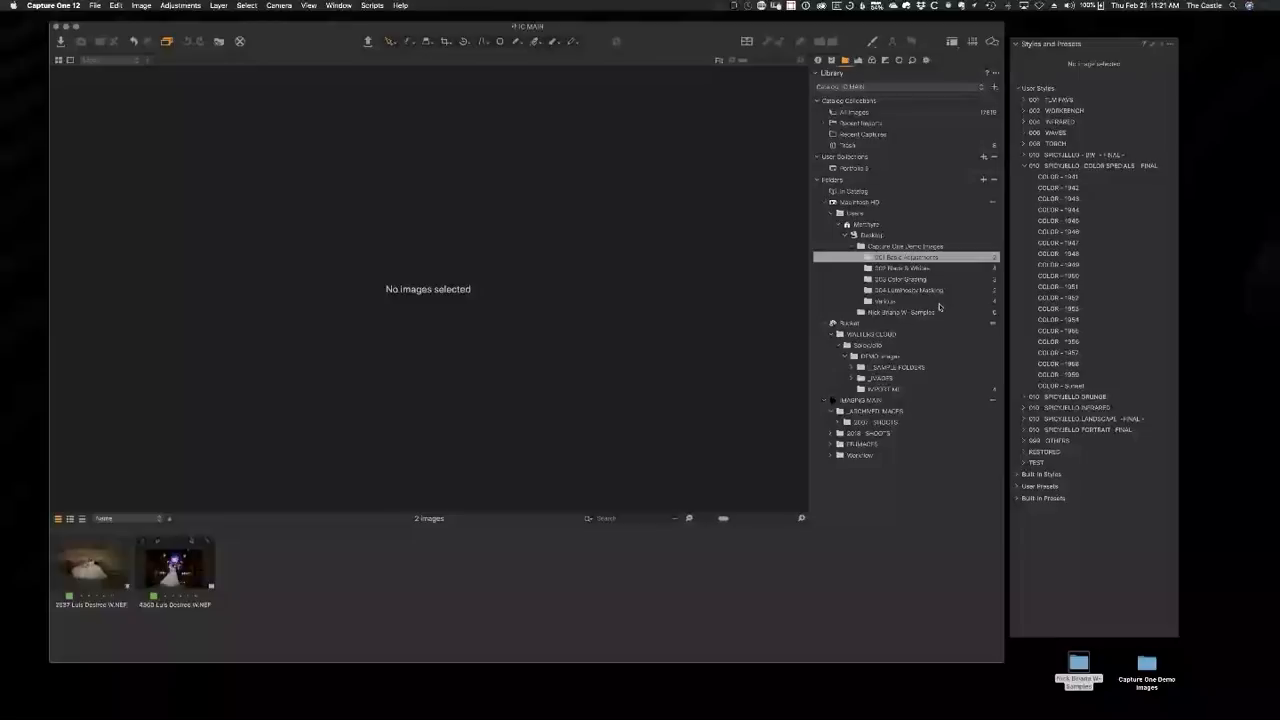
left_click(920, 269)
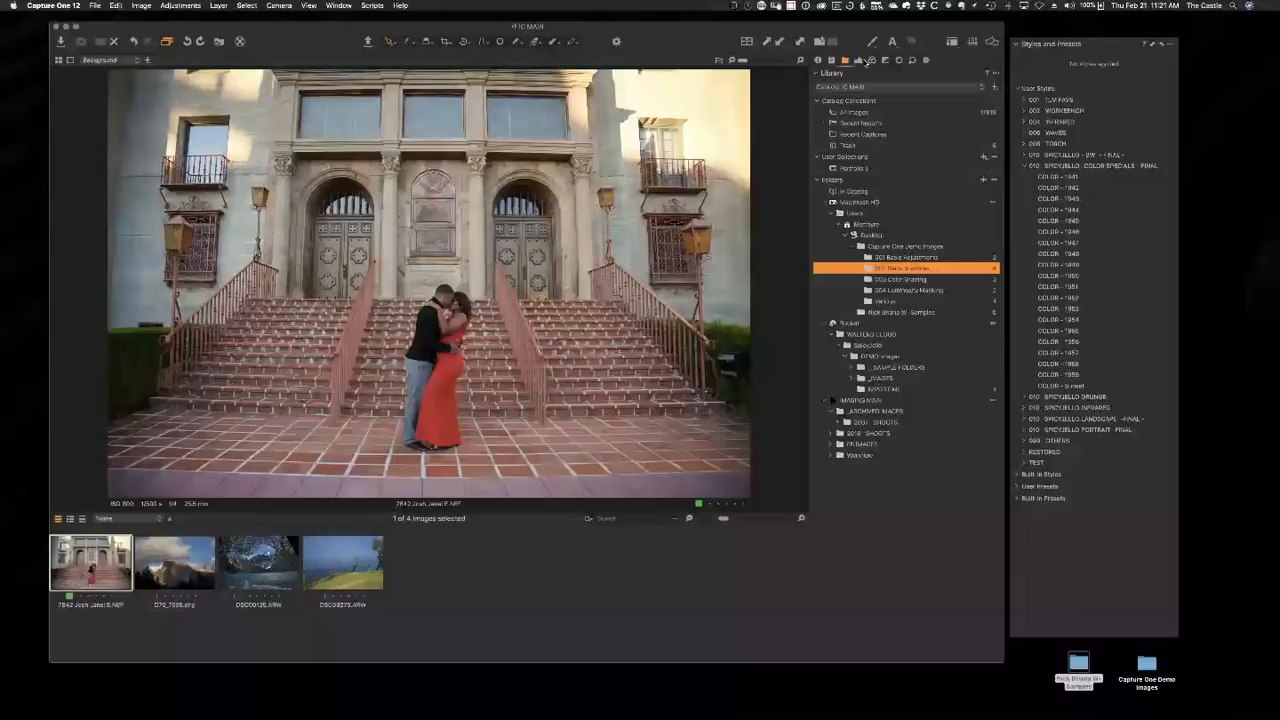
Hide the viewer, test an exposure change on the couple-on-the-steps photo, return exposure to about 0, and reopen it in the viewer.
key("alt+super+n")
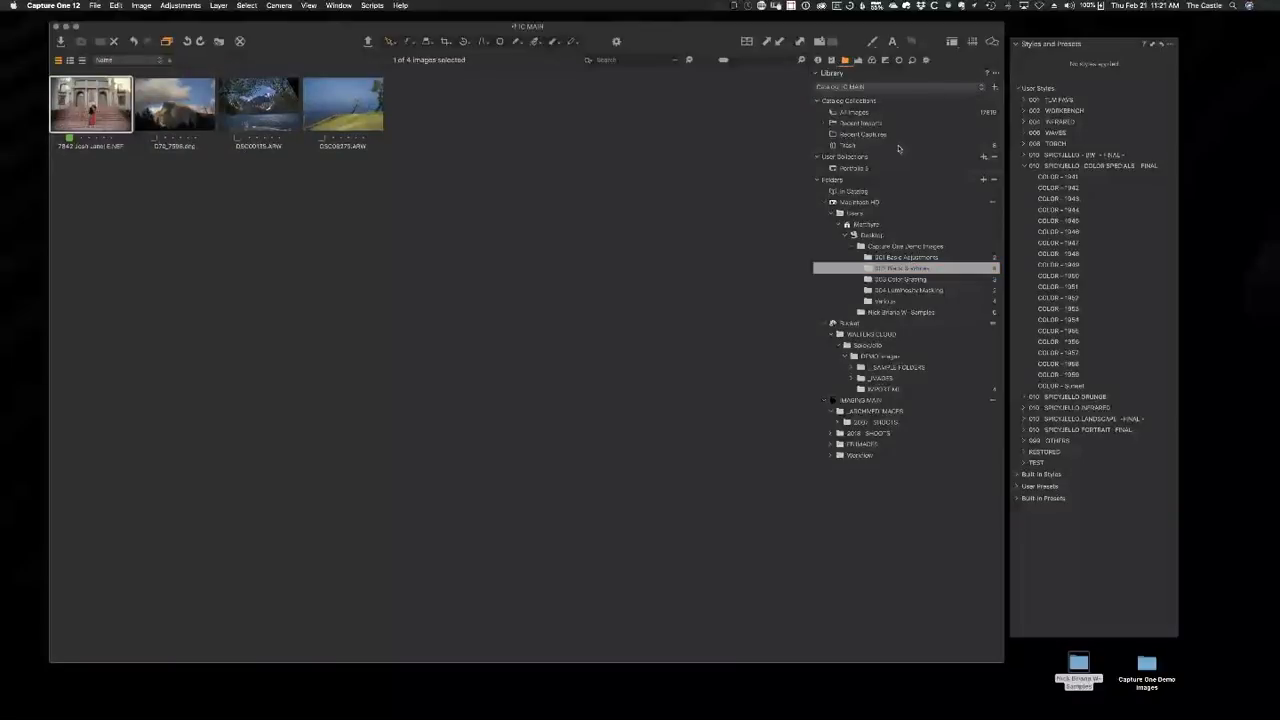
left_click(858, 60)
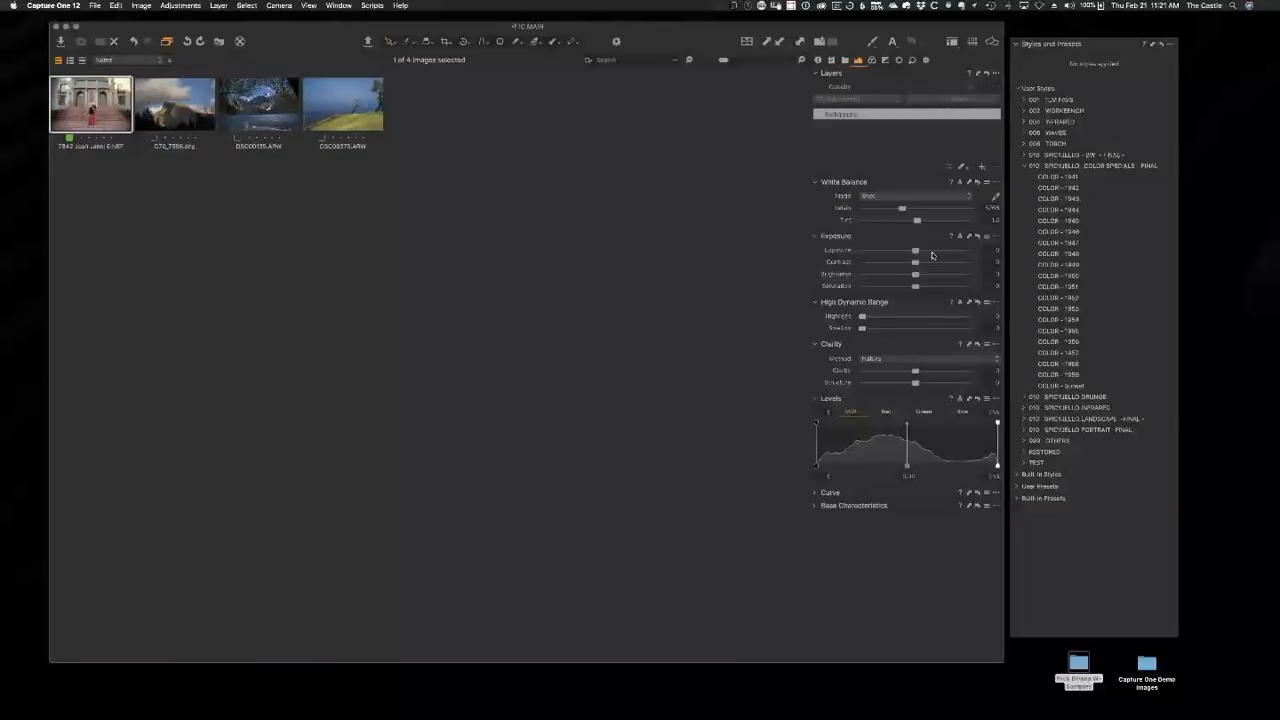
left_click(932, 251)
left_click_drag(933, 253, 914, 254)
double_click(97, 97)
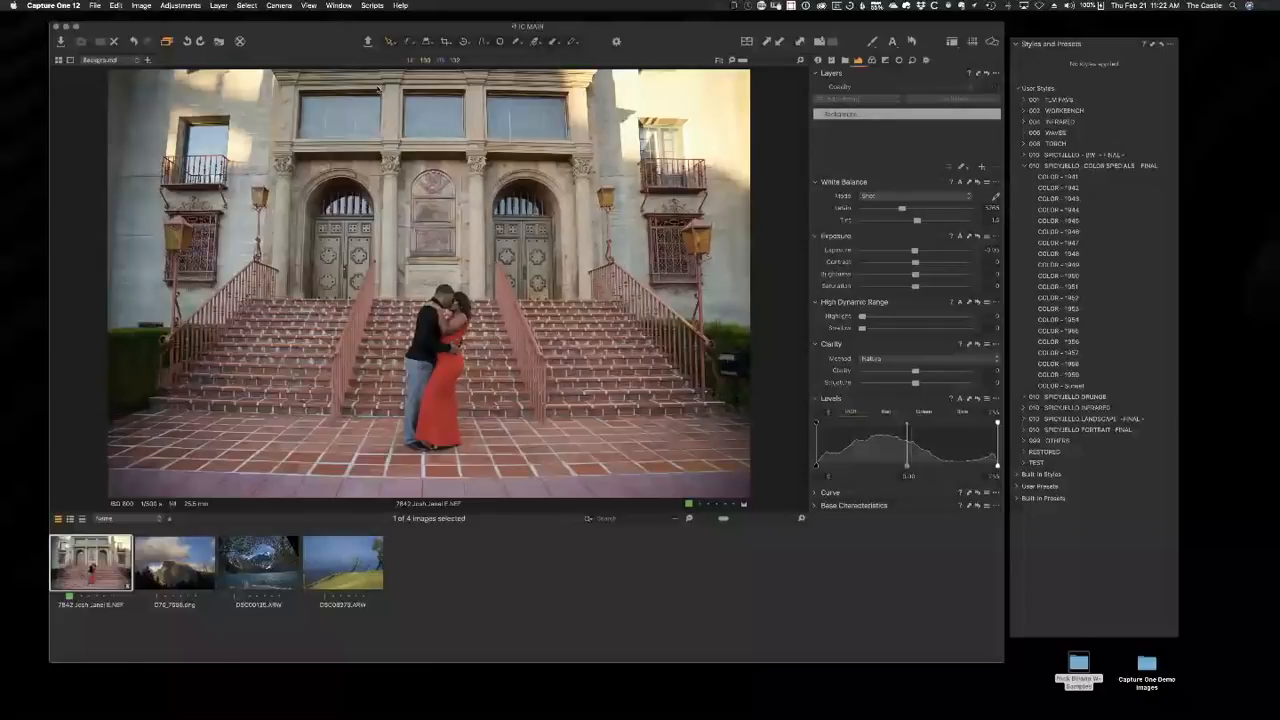
left_click(337, 6)
mouse_move(352, 17)
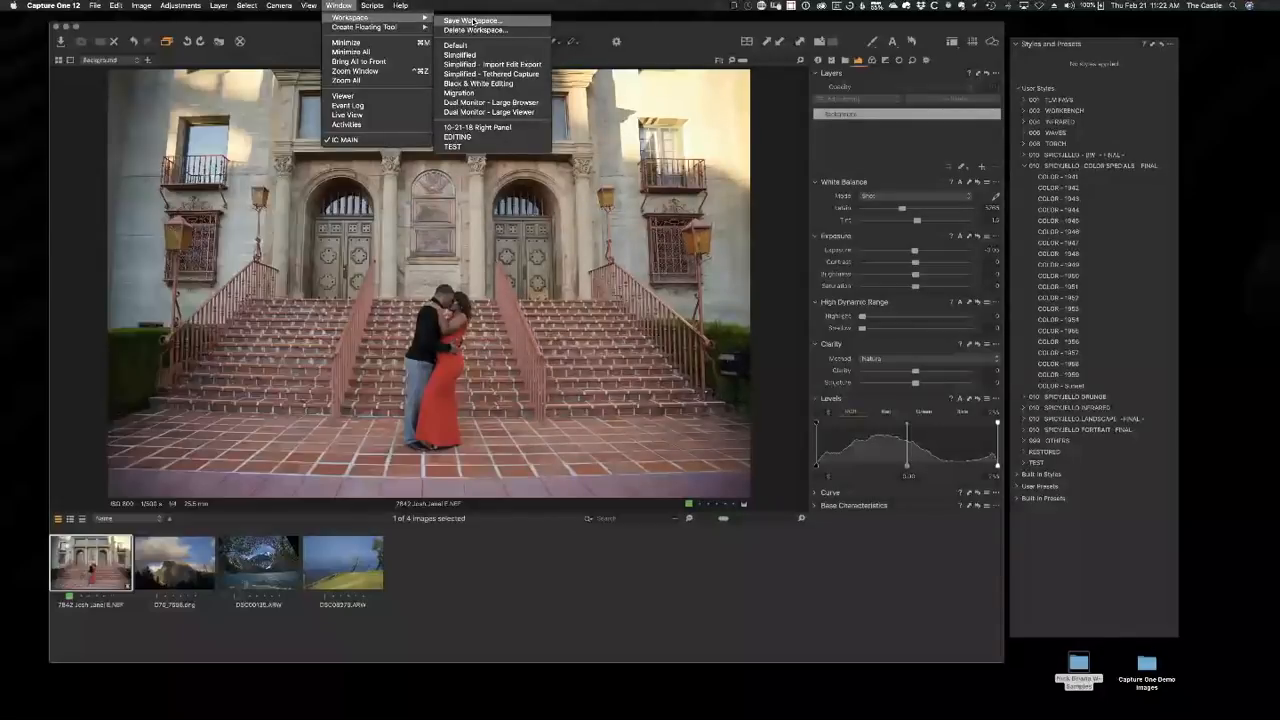
left_click(680, 44)
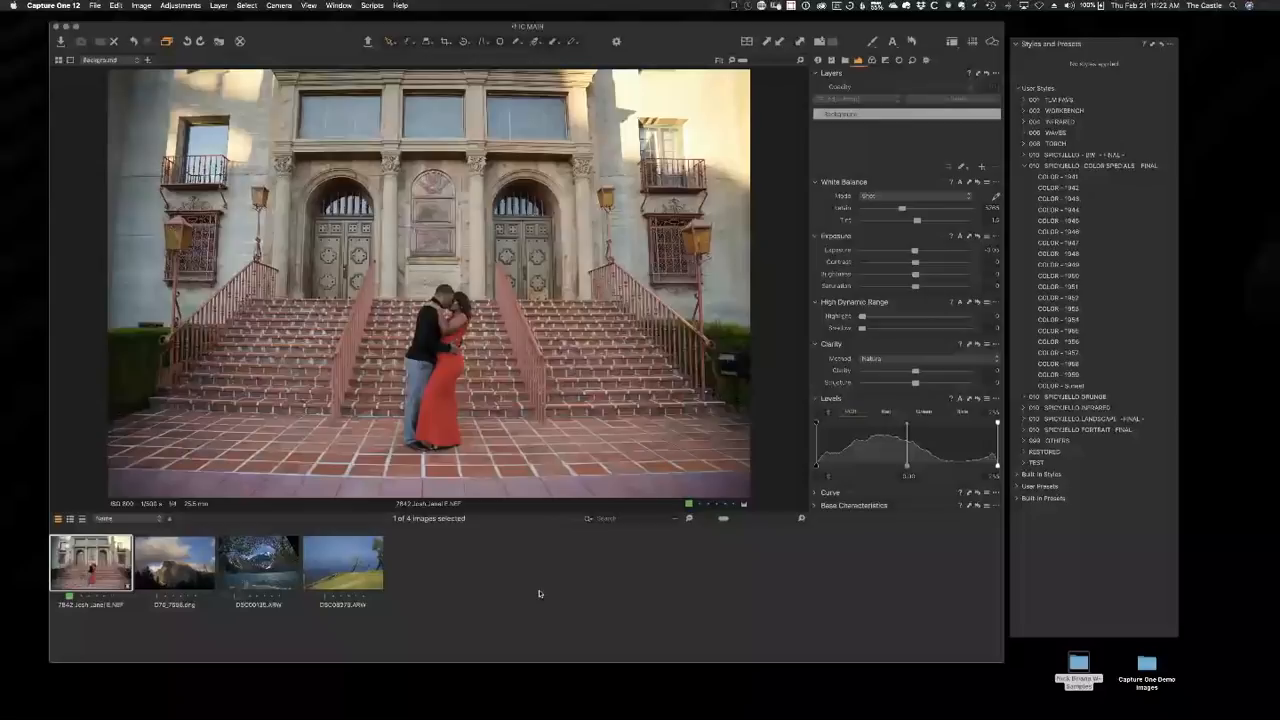
Try removing all color from the couple-on-the-steps photo by lowering Saturation to -100, and undo that change.
left_click(885, 61)
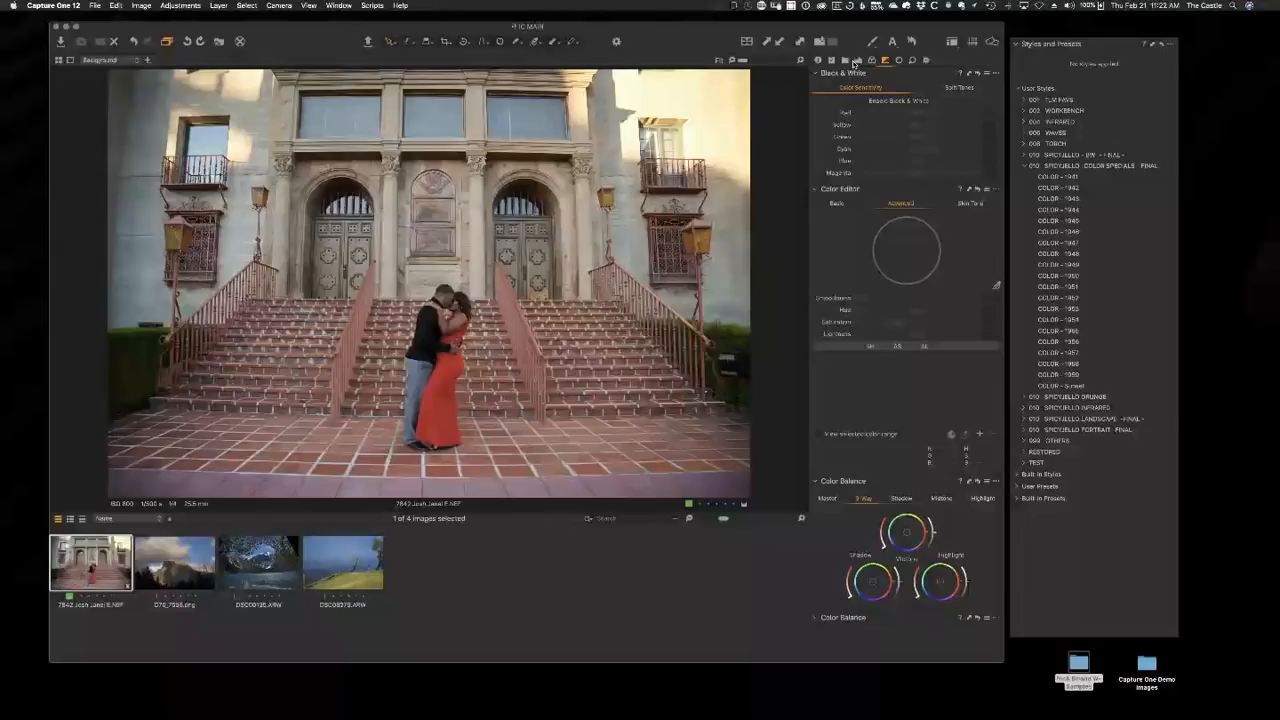
left_click(855, 61)
left_click_drag(914, 285, 851, 286)
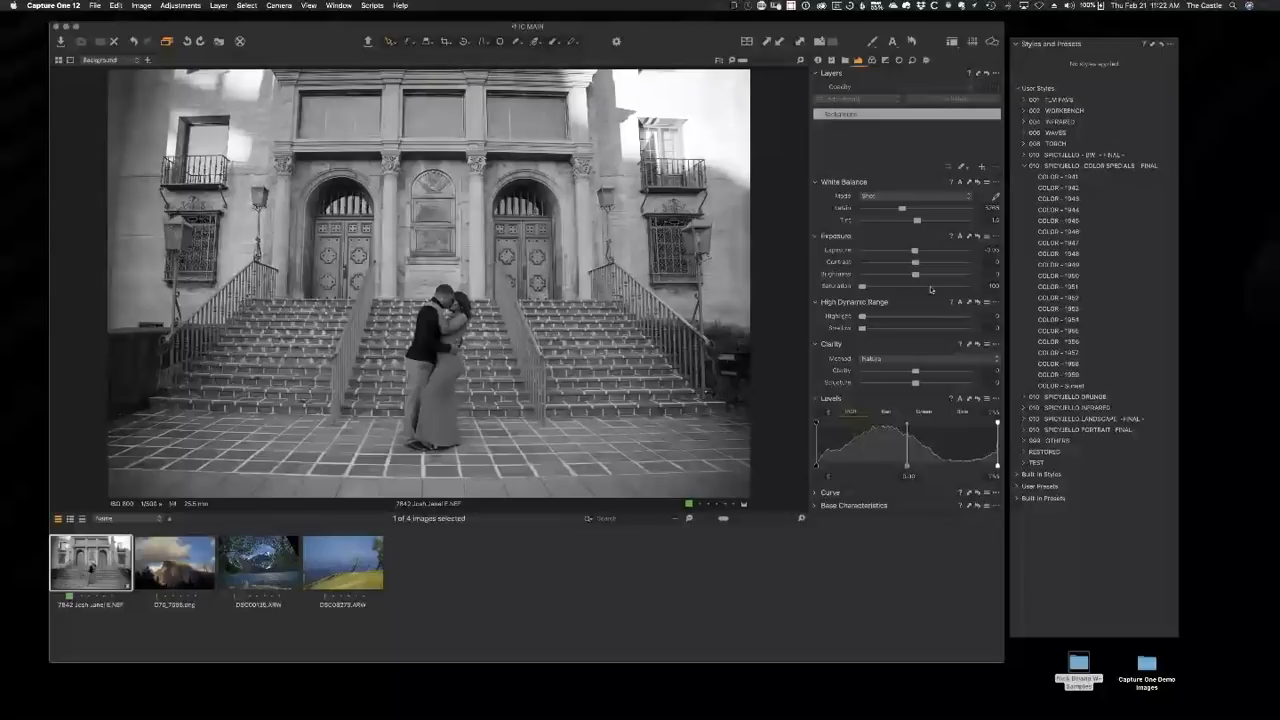
key("super+z")
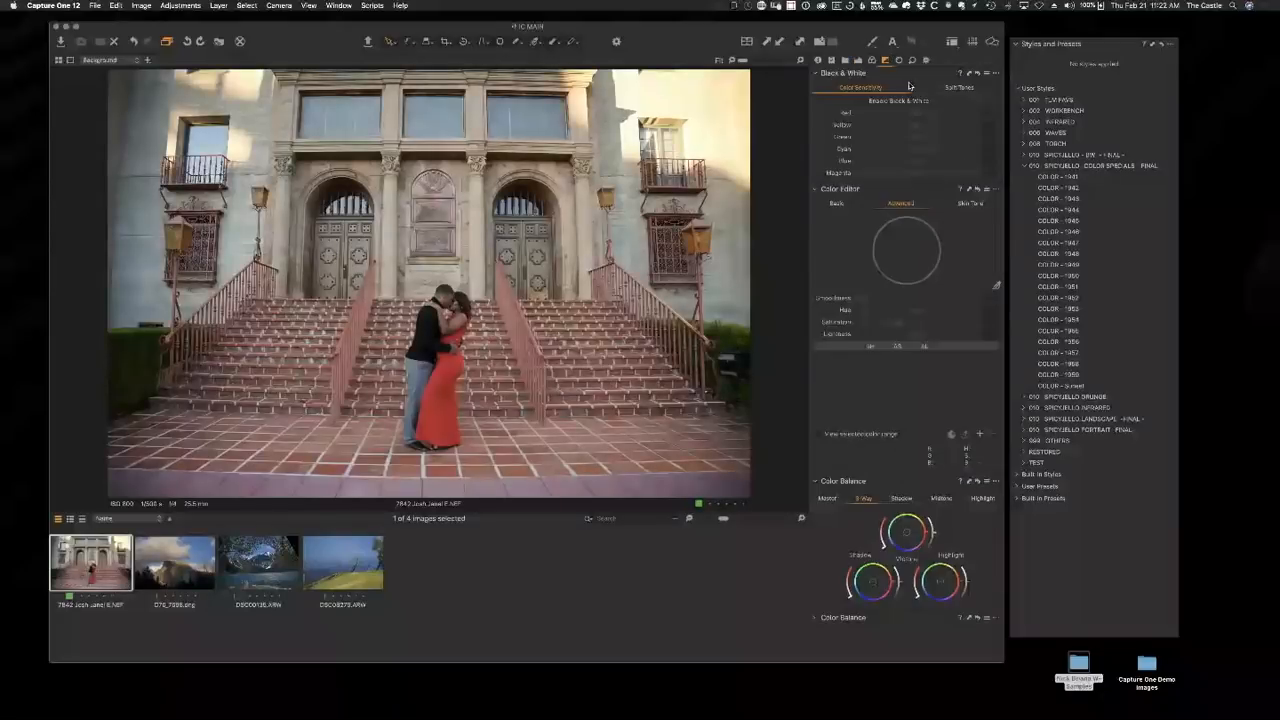
Enable Black & White on the couple-on-the-steps photo and test the Red and Blue color sensitivities, leaving both near 0.
left_click(890, 103)
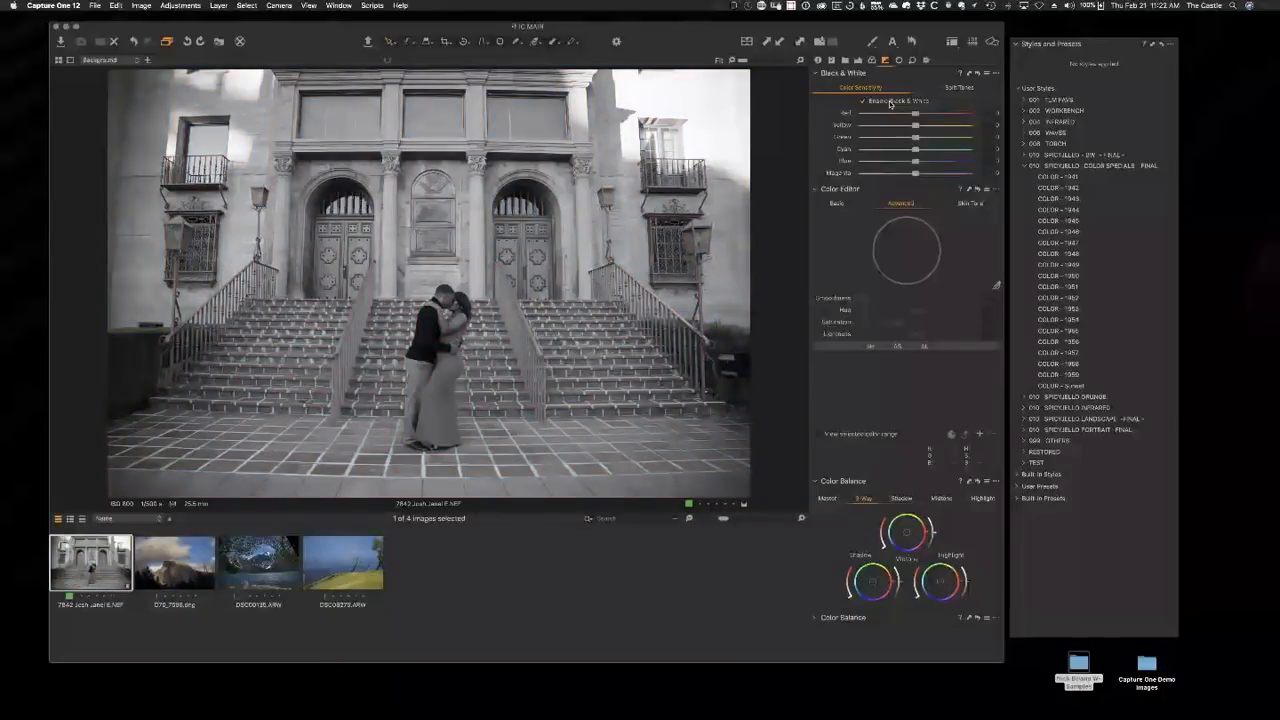
mouse_move(915, 113)
left_mouse_down()
mouse_move(993, 121)
mouse_move(916, 125)
left_mouse_up()
left_click_drag(913, 161, 915, 161)
Pick four Advanced Color Editor ranges from the couple photo: the red dress, the blue jeans, the building wall and the floor tiles.
left_click(997, 287)
left_click(713, 342)
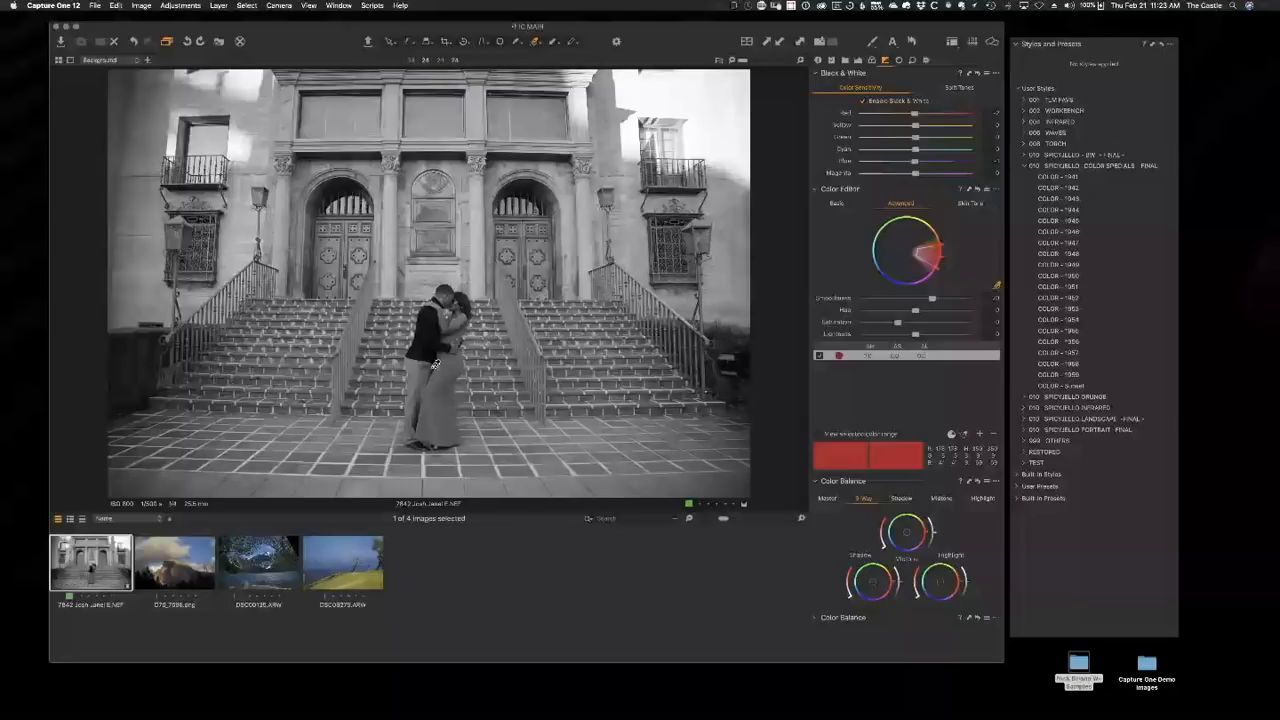
left_click(420, 380)
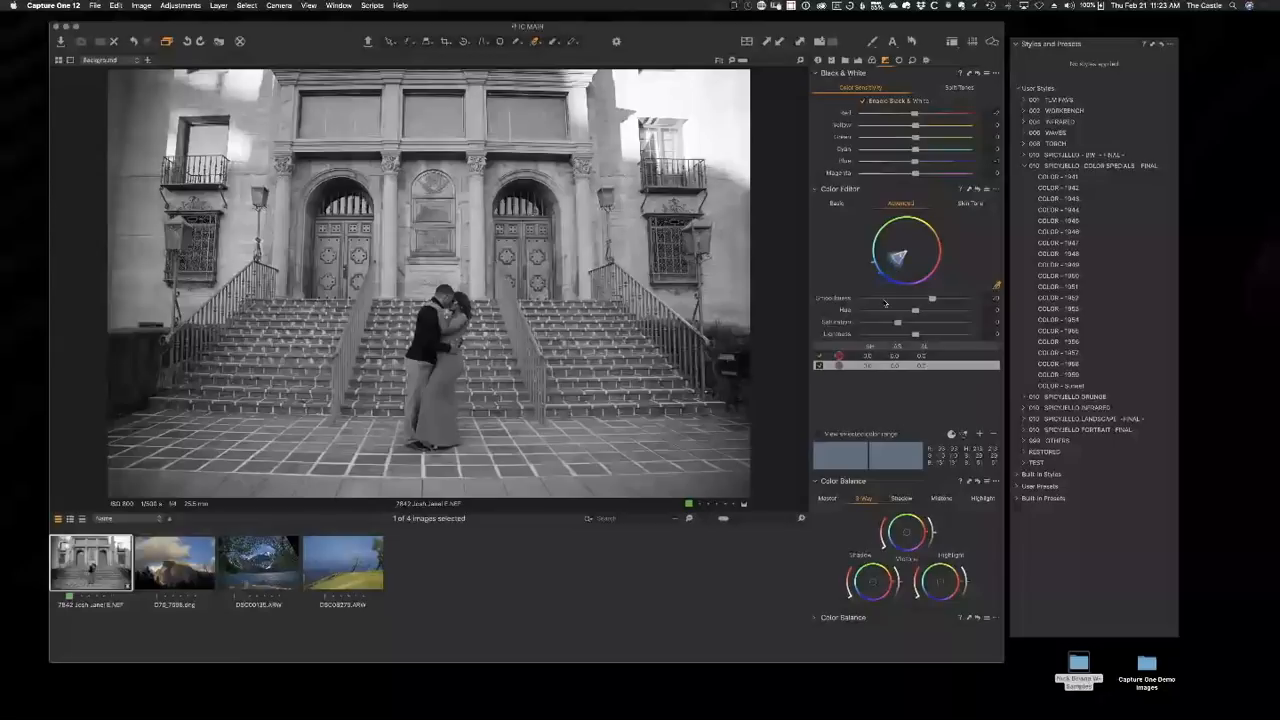
left_click(631, 225)
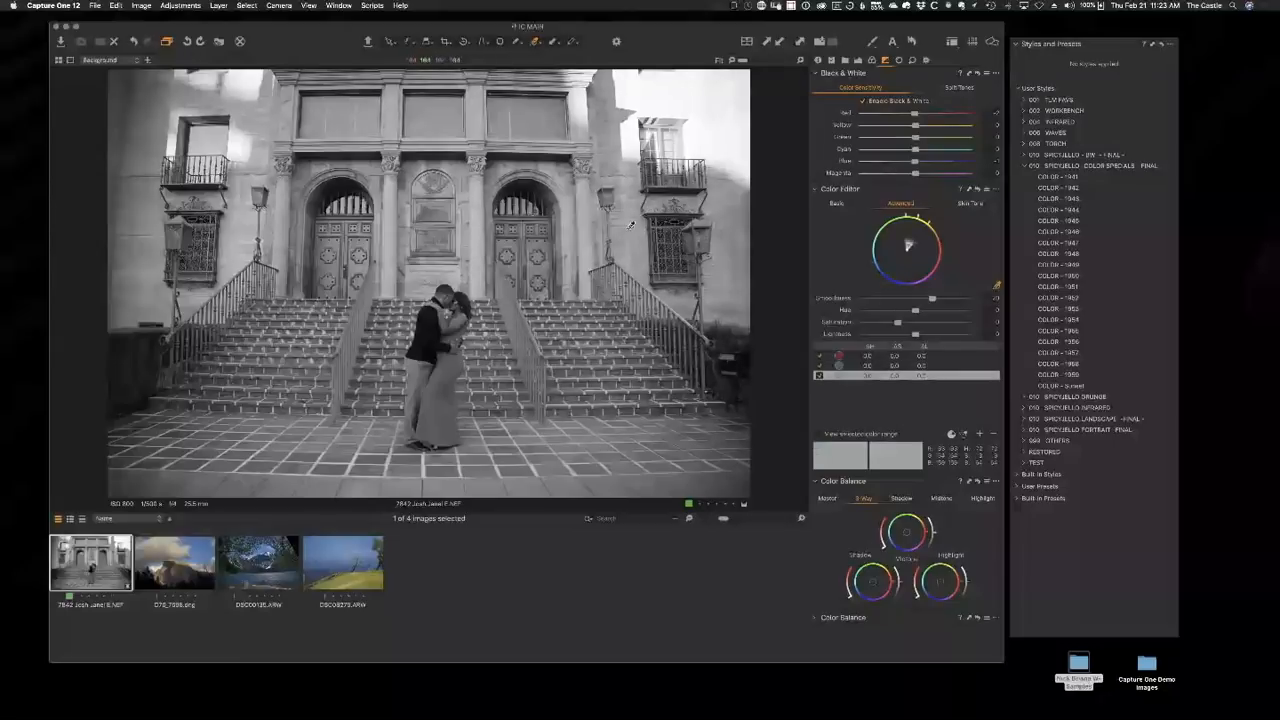
left_click(539, 446)
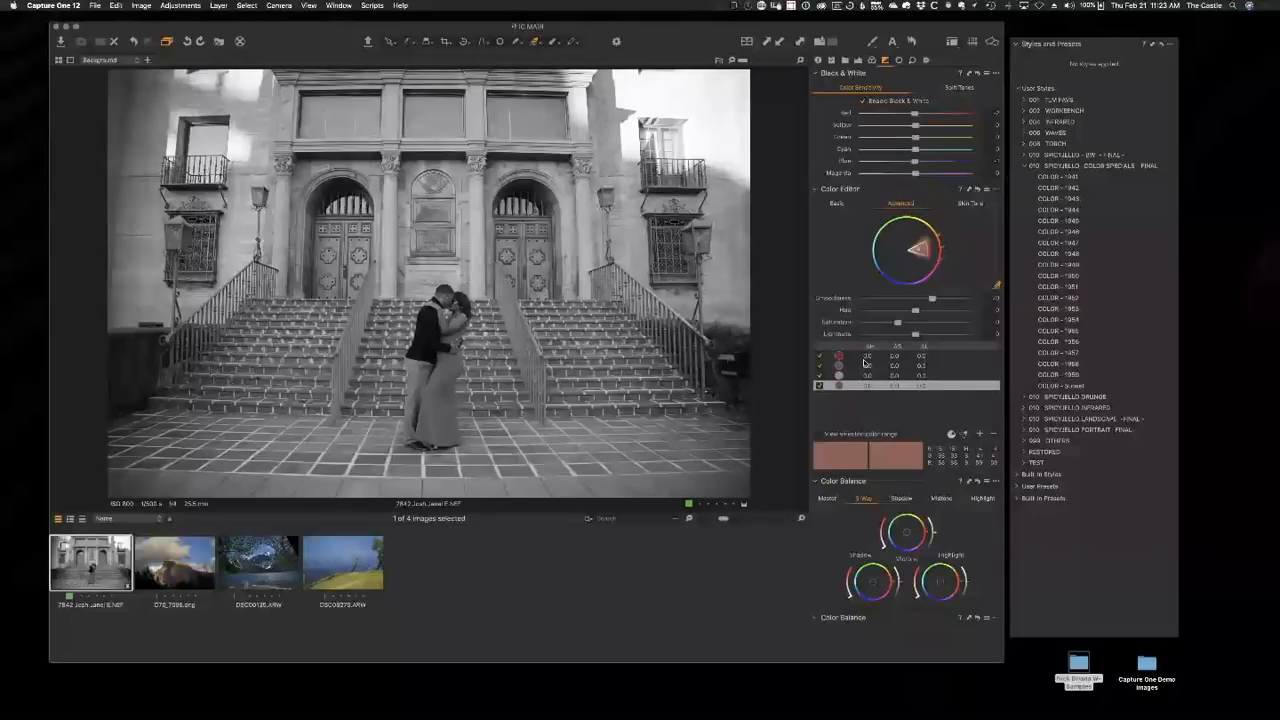
Set the Lightness of the picked color ranges to about 46 for the dress, -57 for the tiles and 11 for the wall.
left_click(953, 357)
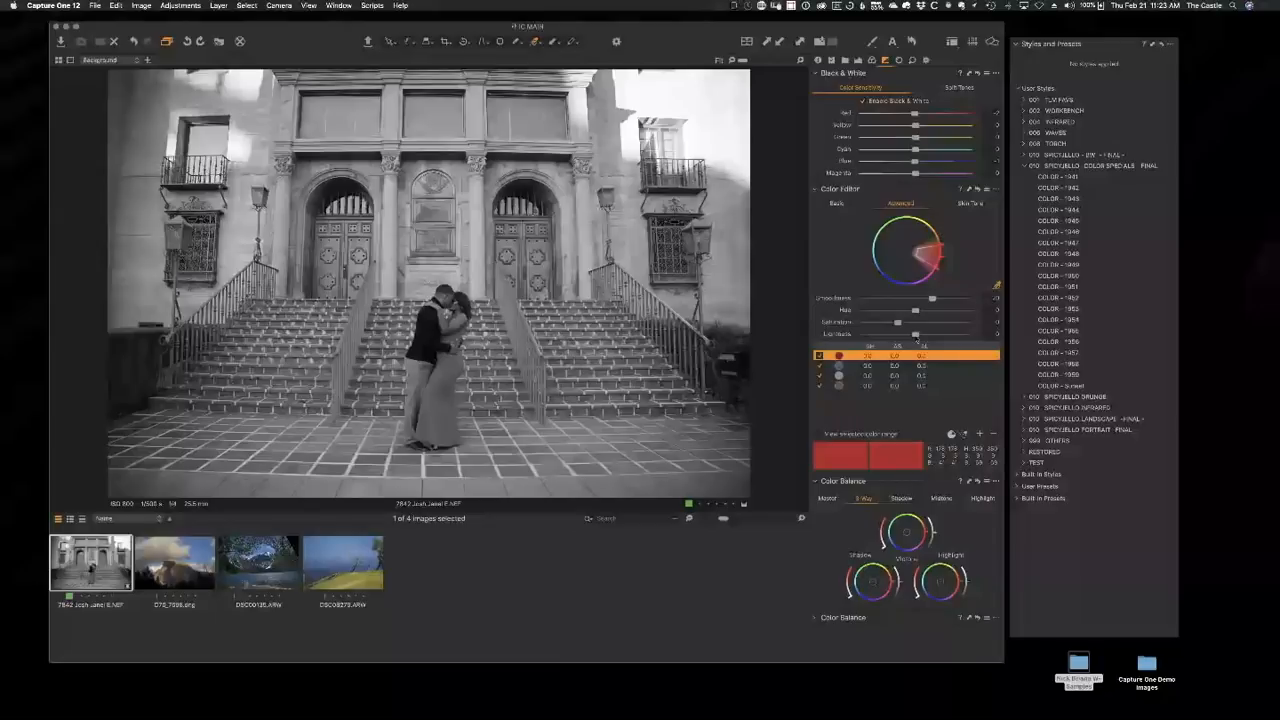
left_click_drag(915, 337, 941, 333)
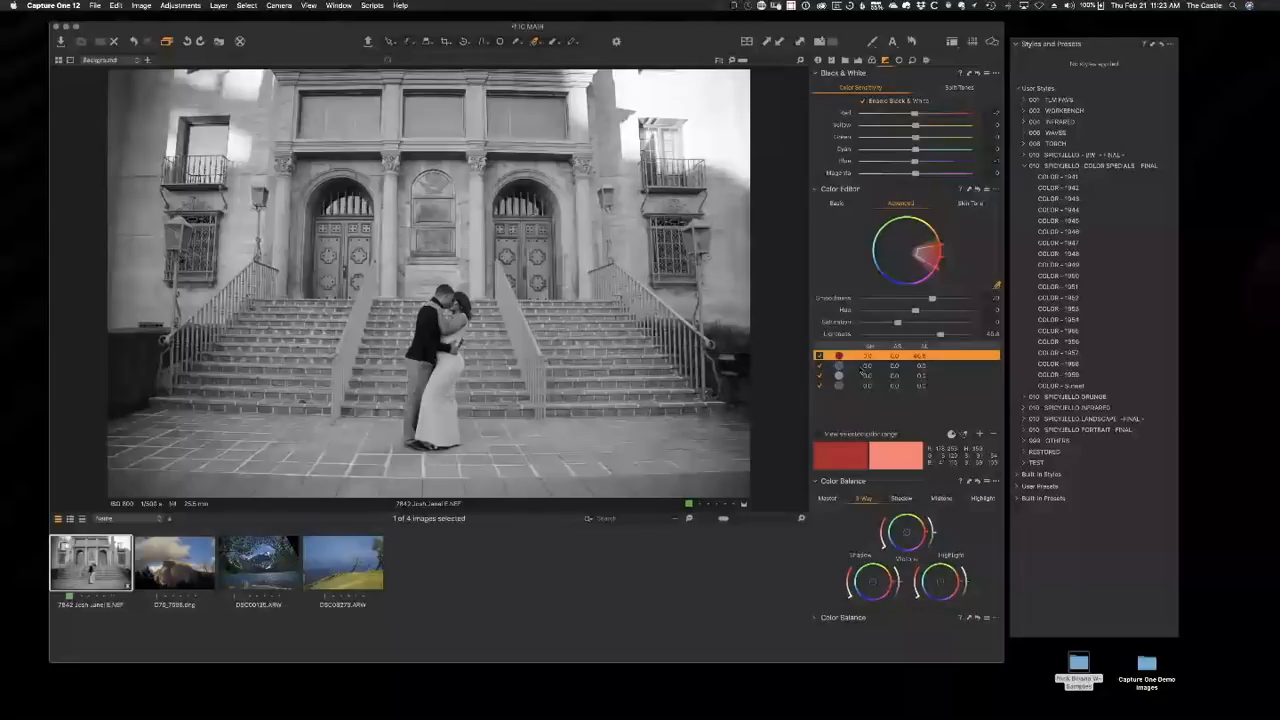
left_click(853, 385)
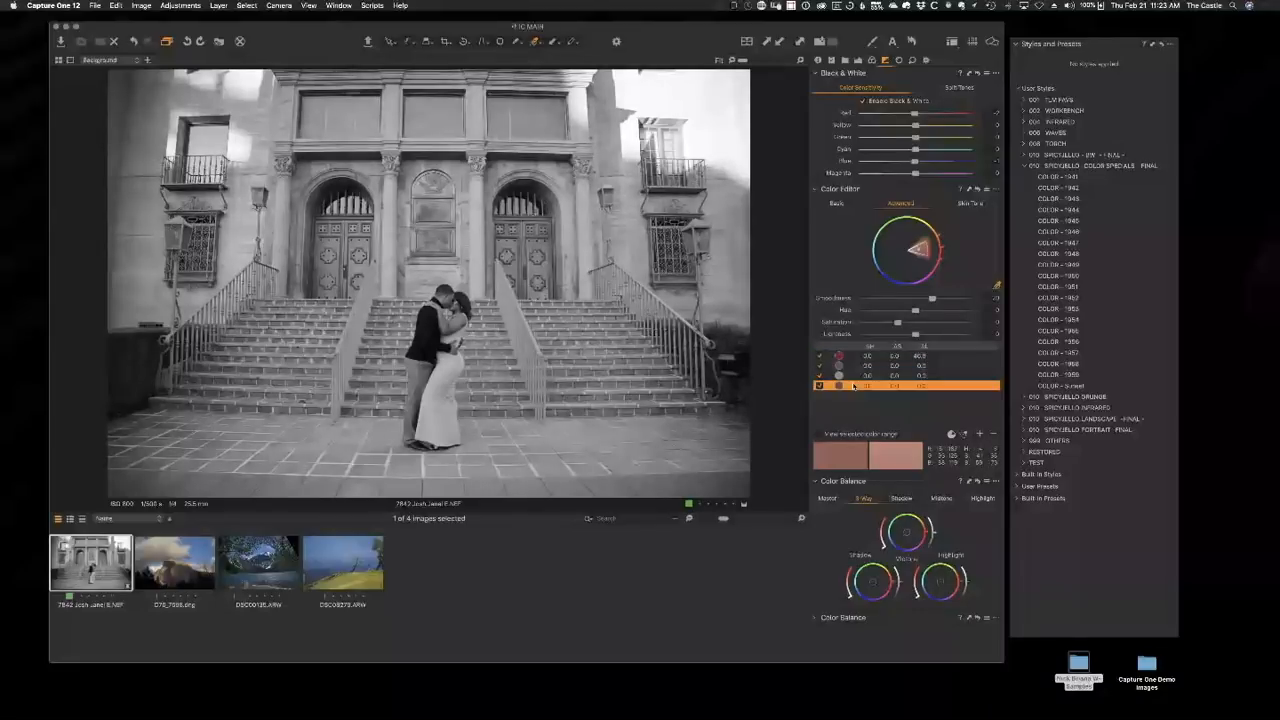
left_click_drag(915, 333, 885, 339)
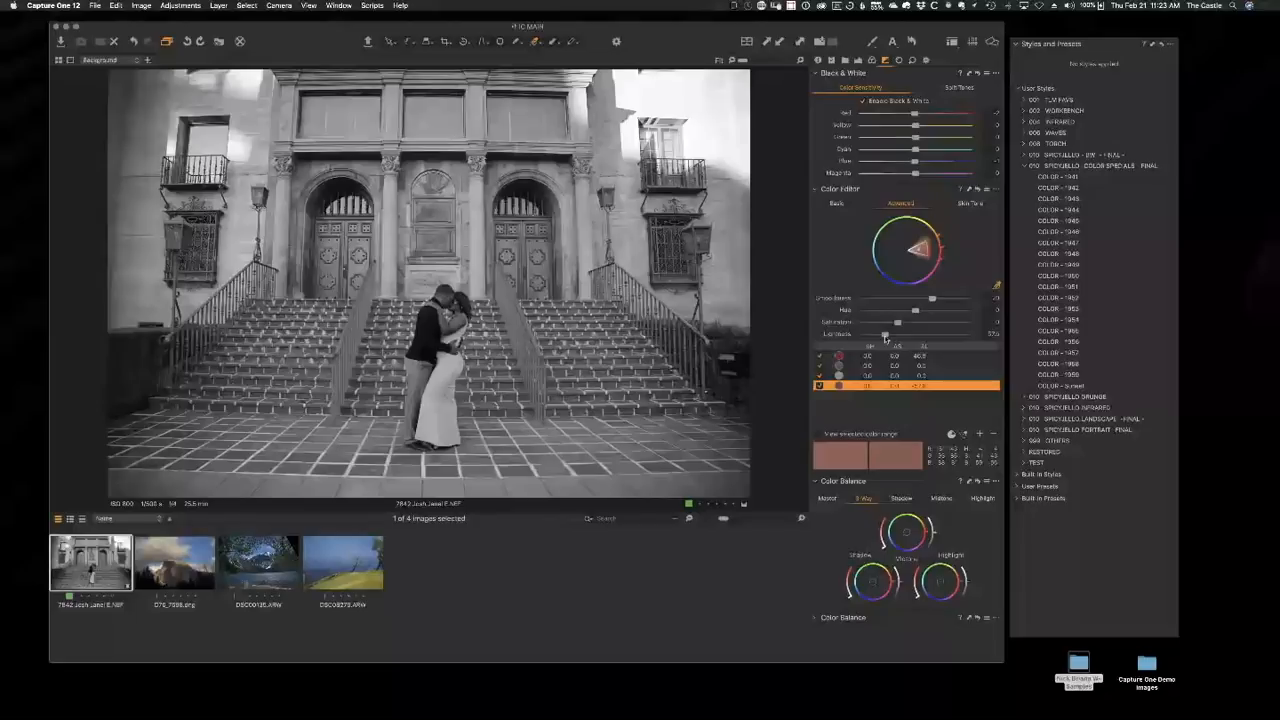
left_click(852, 376)
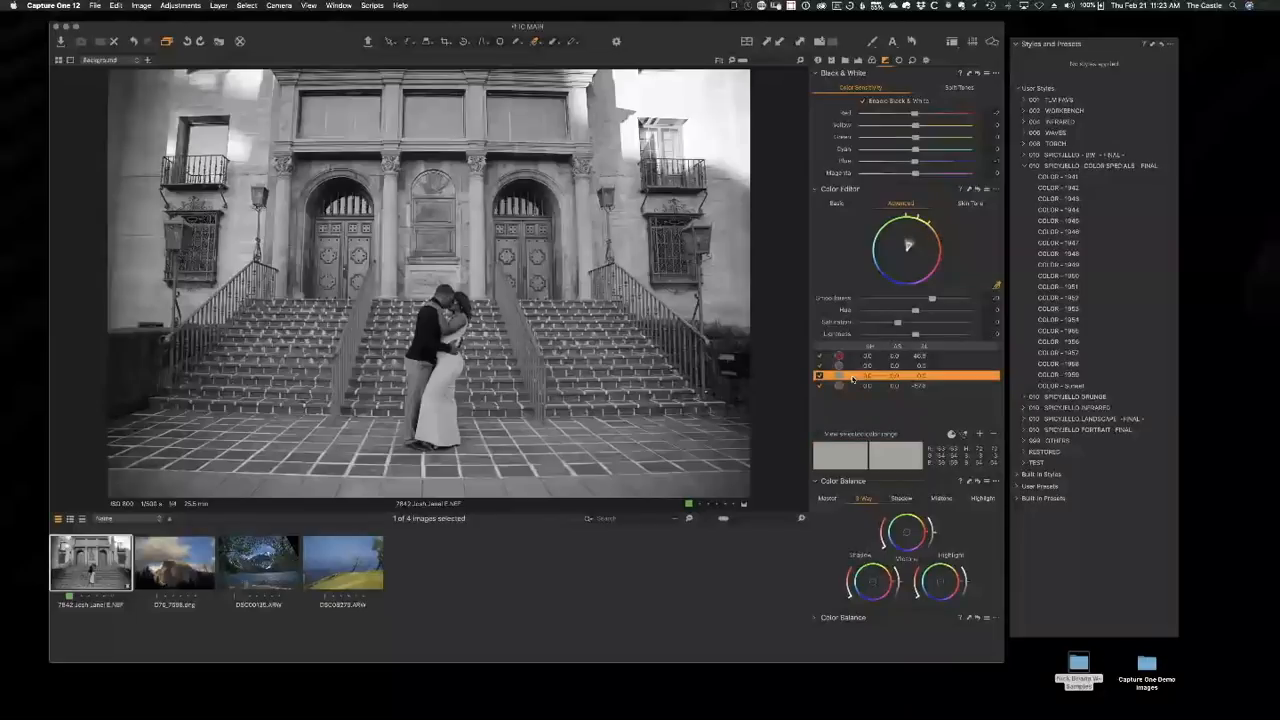
mouse_move(915, 334)
left_mouse_down()
mouse_move(888, 336)
mouse_move(950, 336)
mouse_move(927, 339)
left_mouse_up()
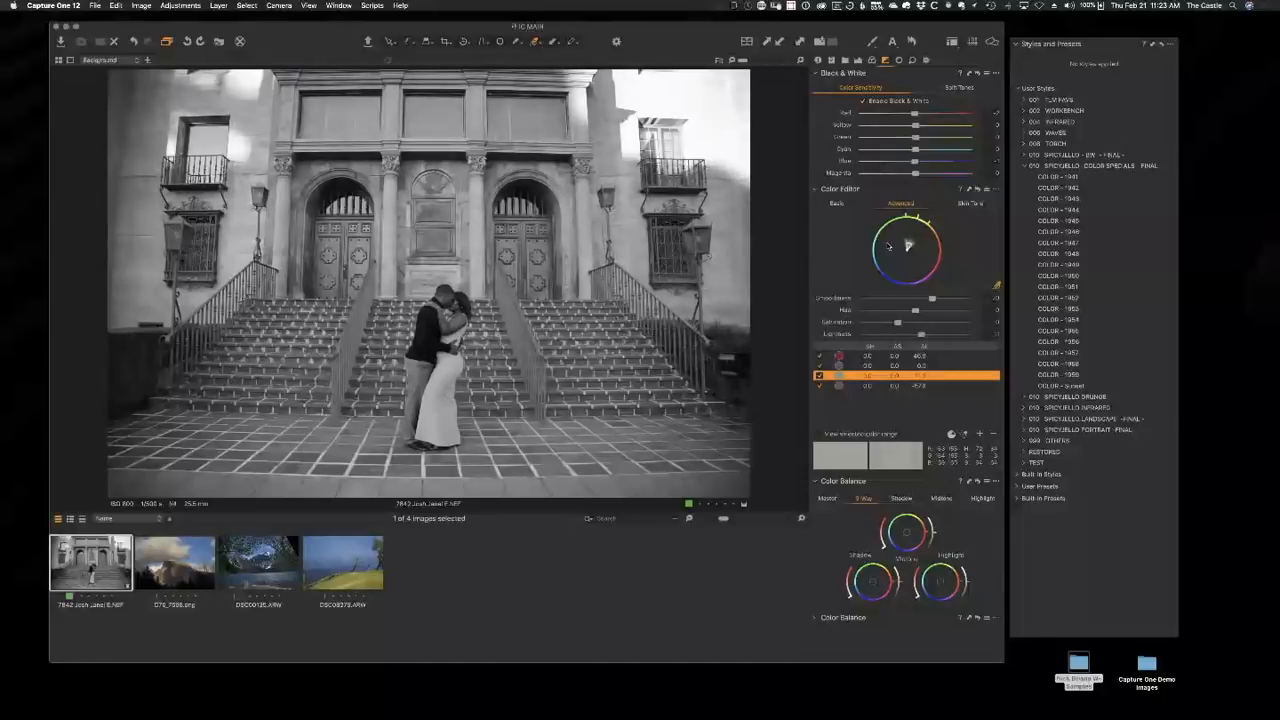
Recover the couple photo's highlights with High Dynamic Range, compare against 0, and settle Highlight at about 41.
left_click(858, 59)
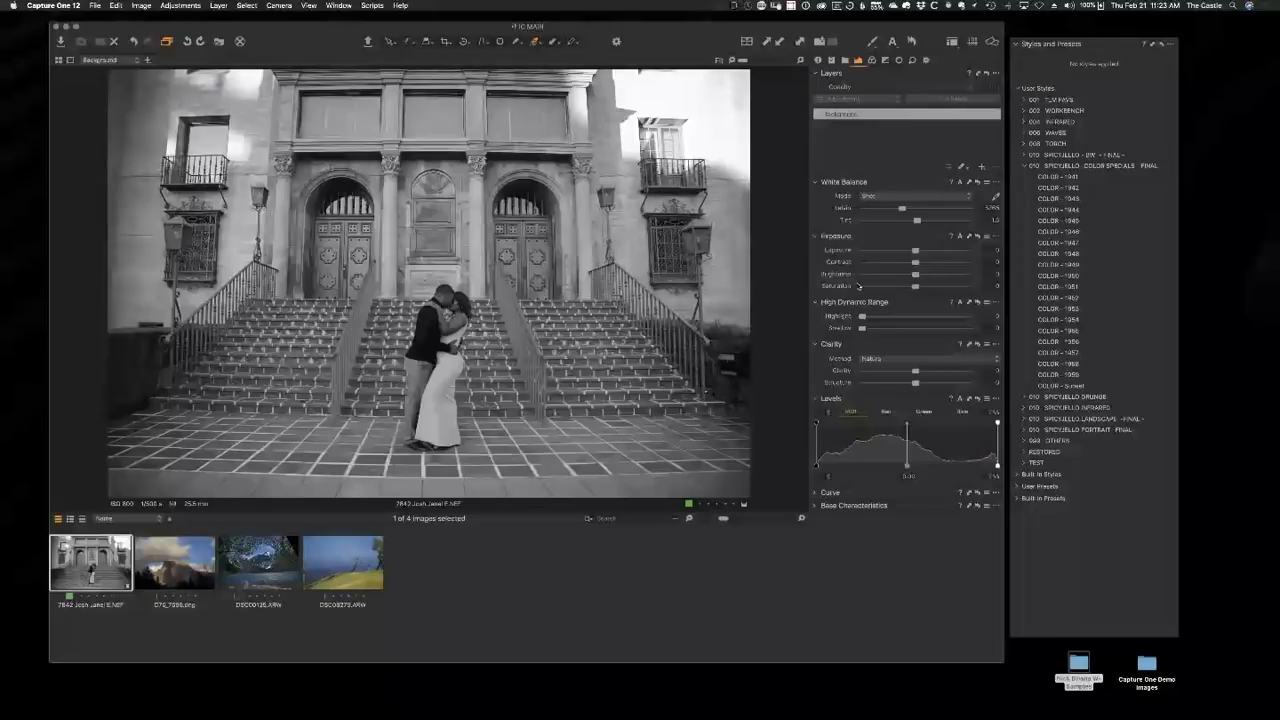
left_click_drag(861, 316, 930, 321)
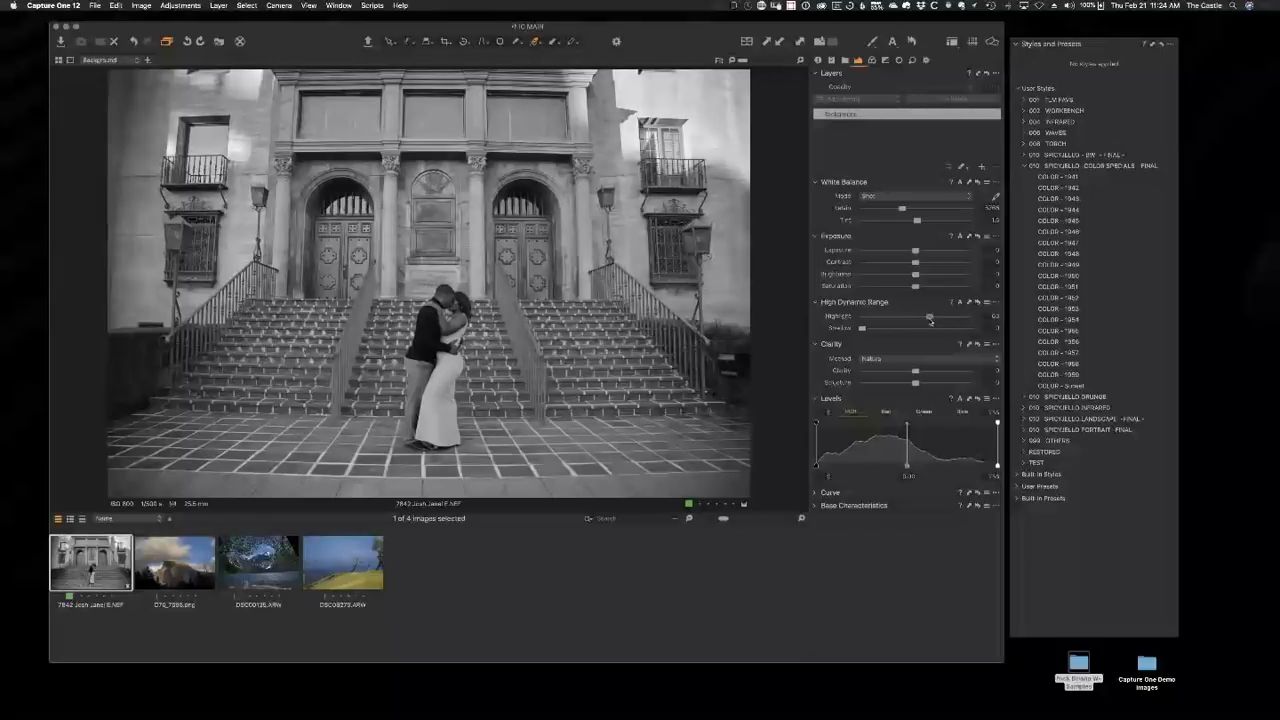
left_click_drag(930, 320, 901, 320)
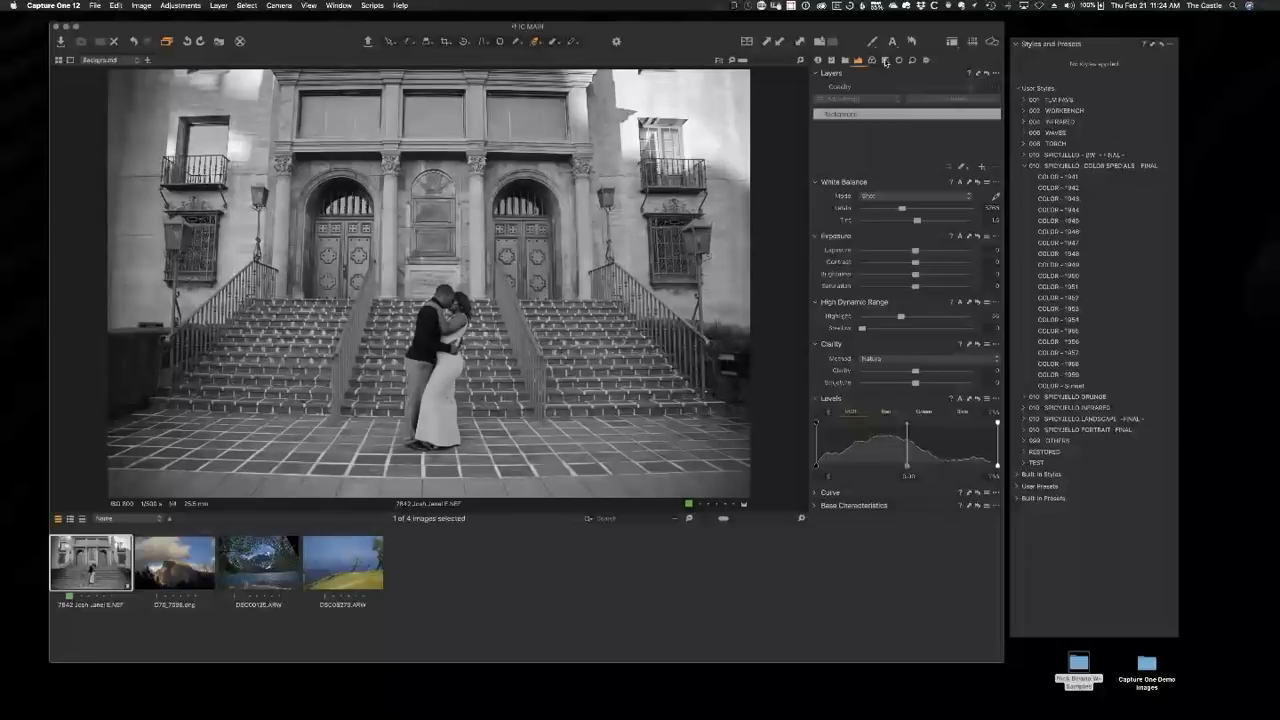
left_click(885, 61)
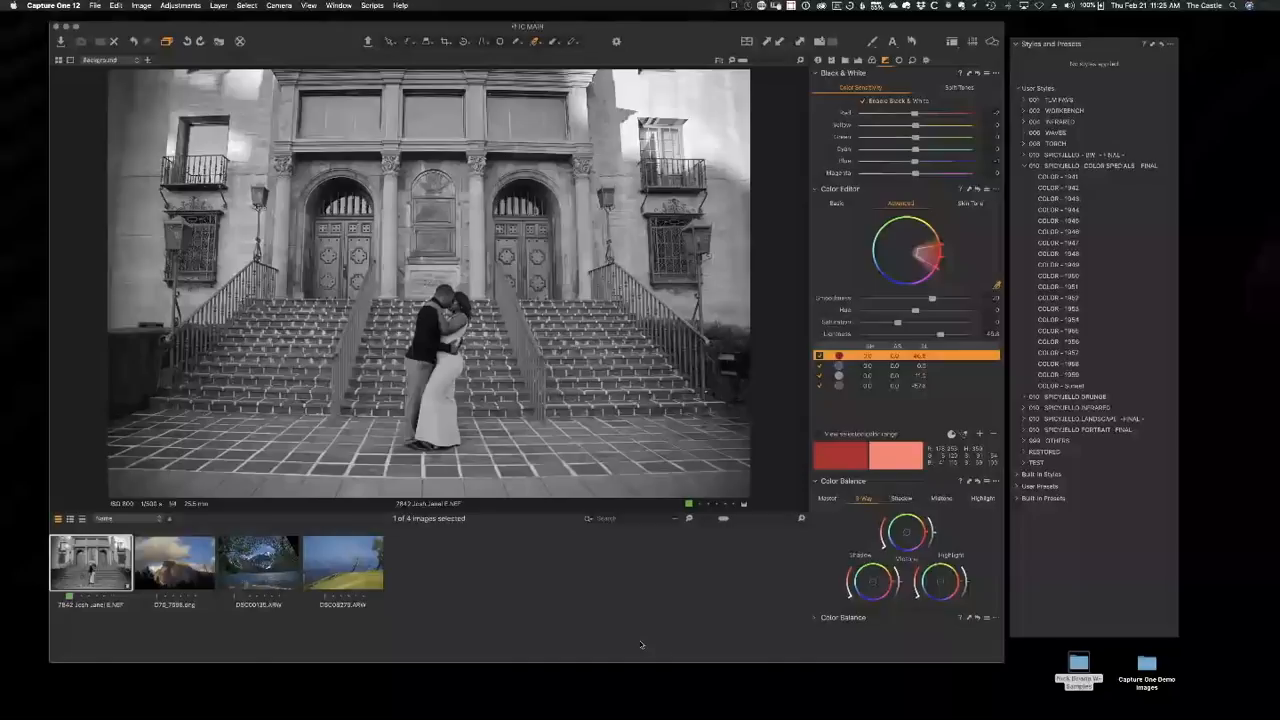
left_click(858, 62)
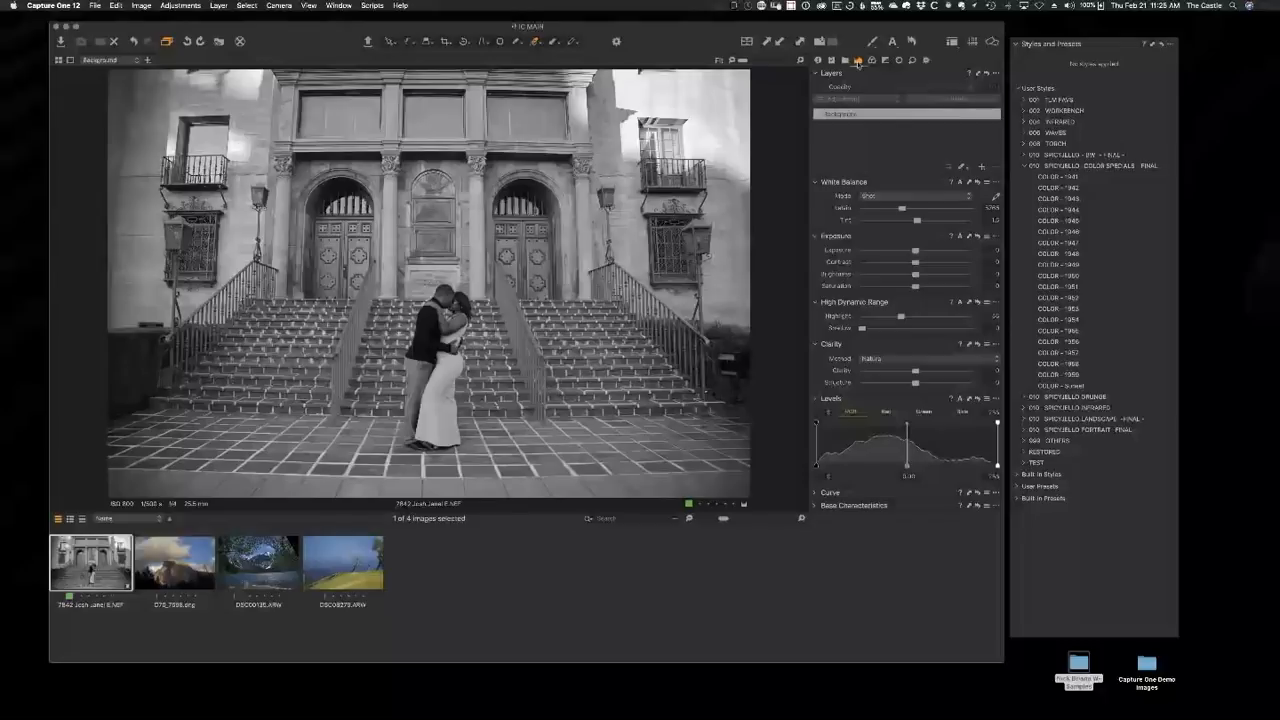
left_click_drag(900, 316, 813, 325)
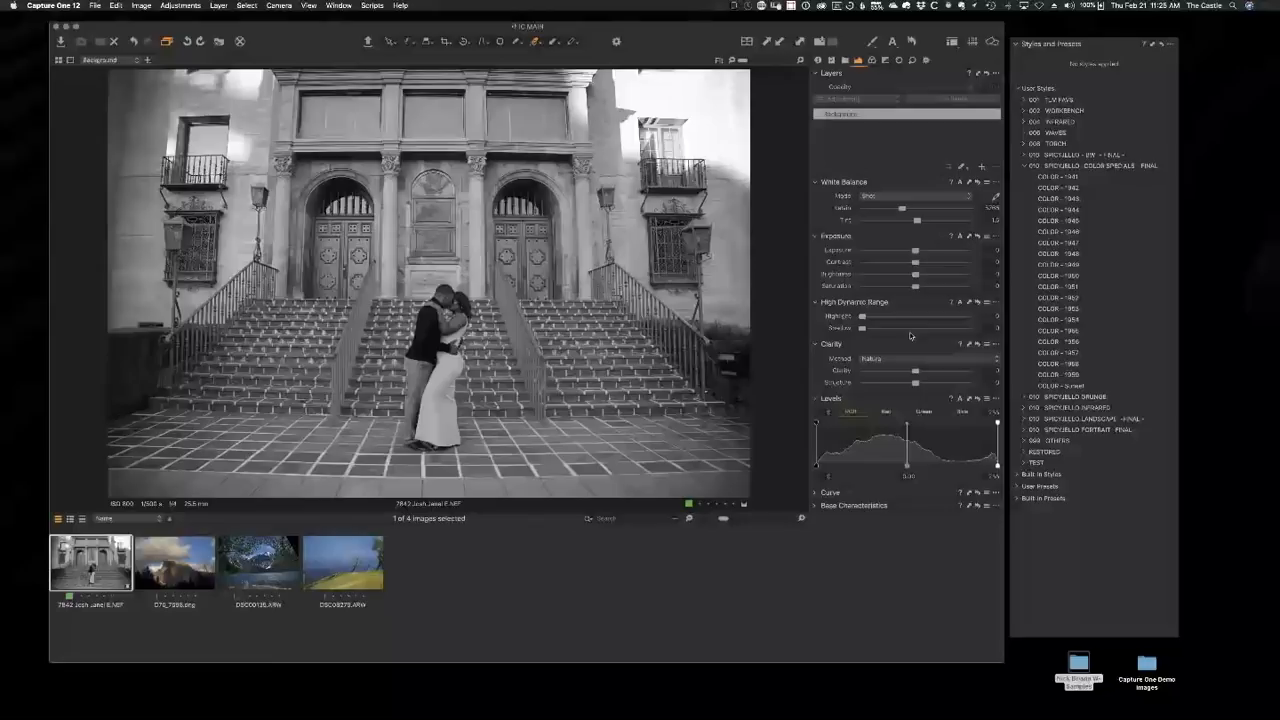
left_click_drag(862, 316, 907, 319)
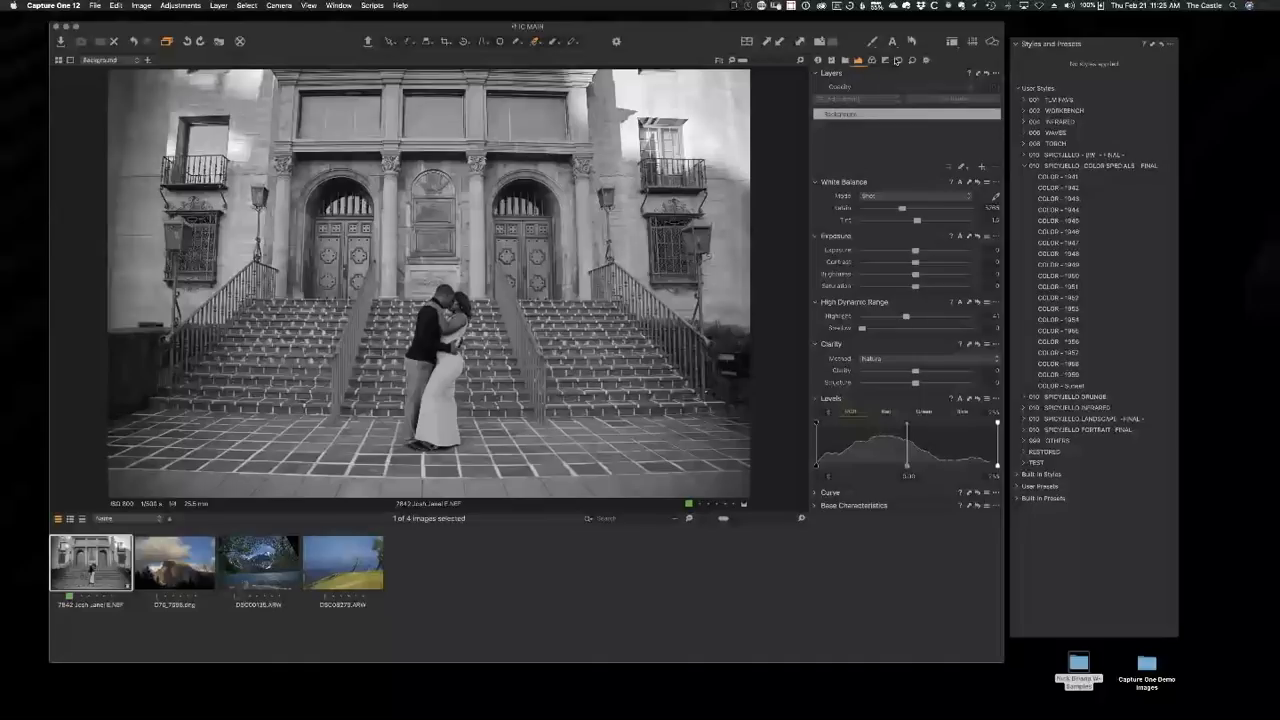
Enable Black & White on the hillside photo with the sheep and pick its yellow grass and blue sky as color ranges.
left_click(885, 60)
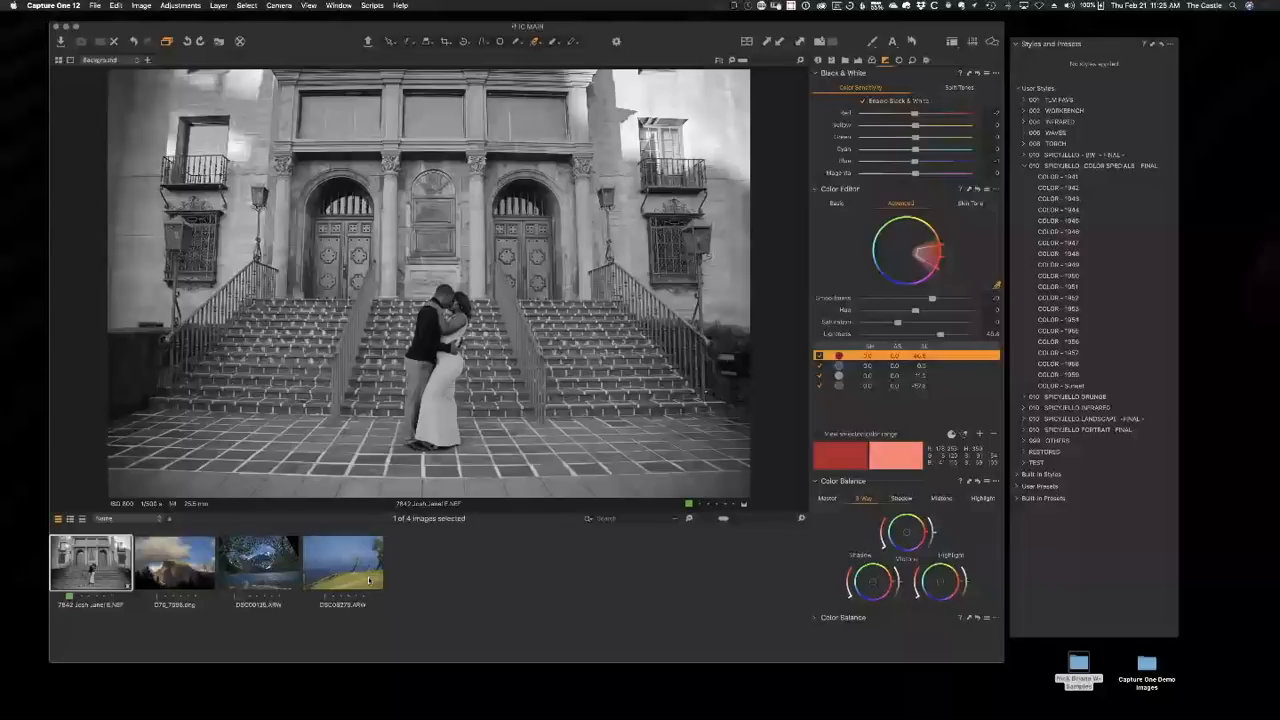
left_click(360, 574)
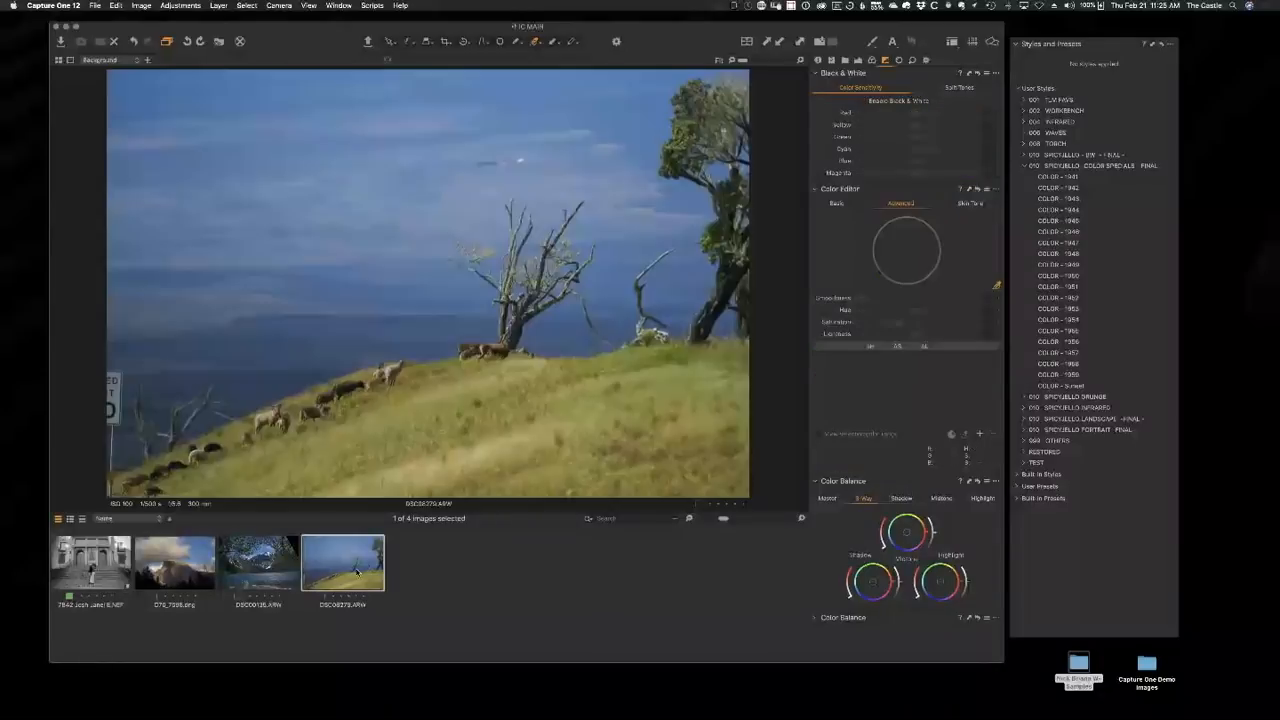
left_click(881, 102)
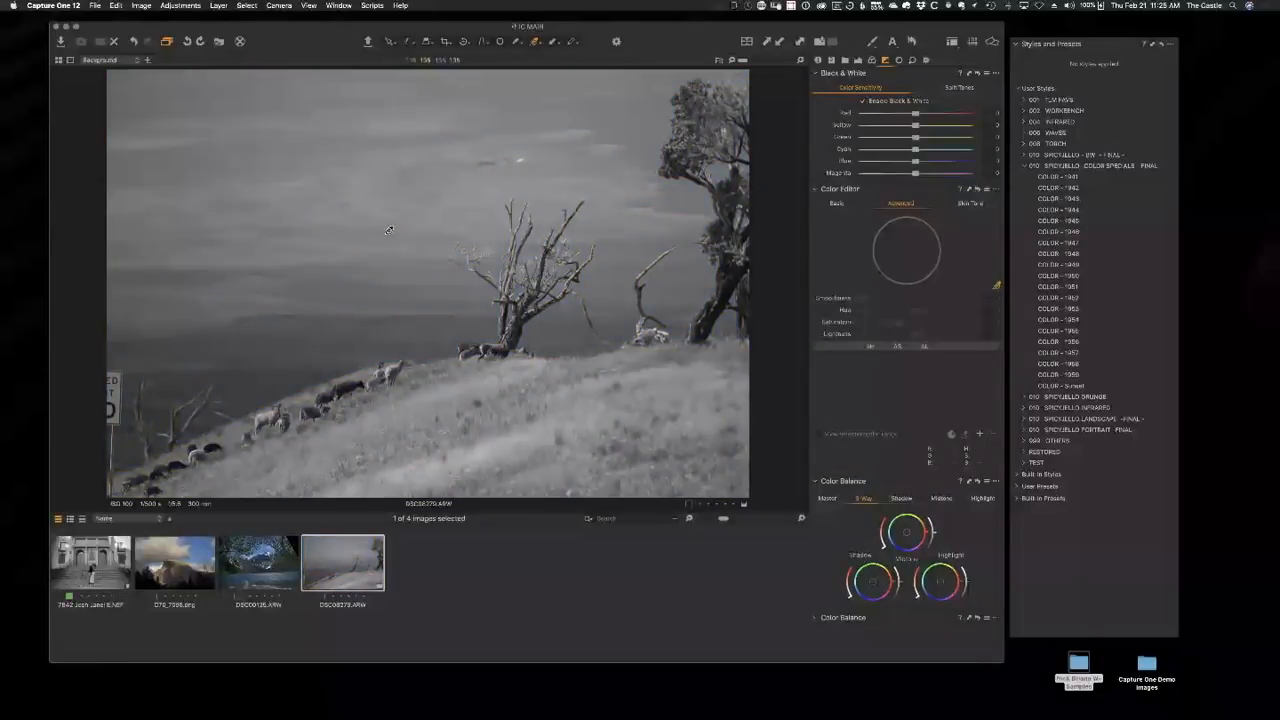
left_click(600, 466)
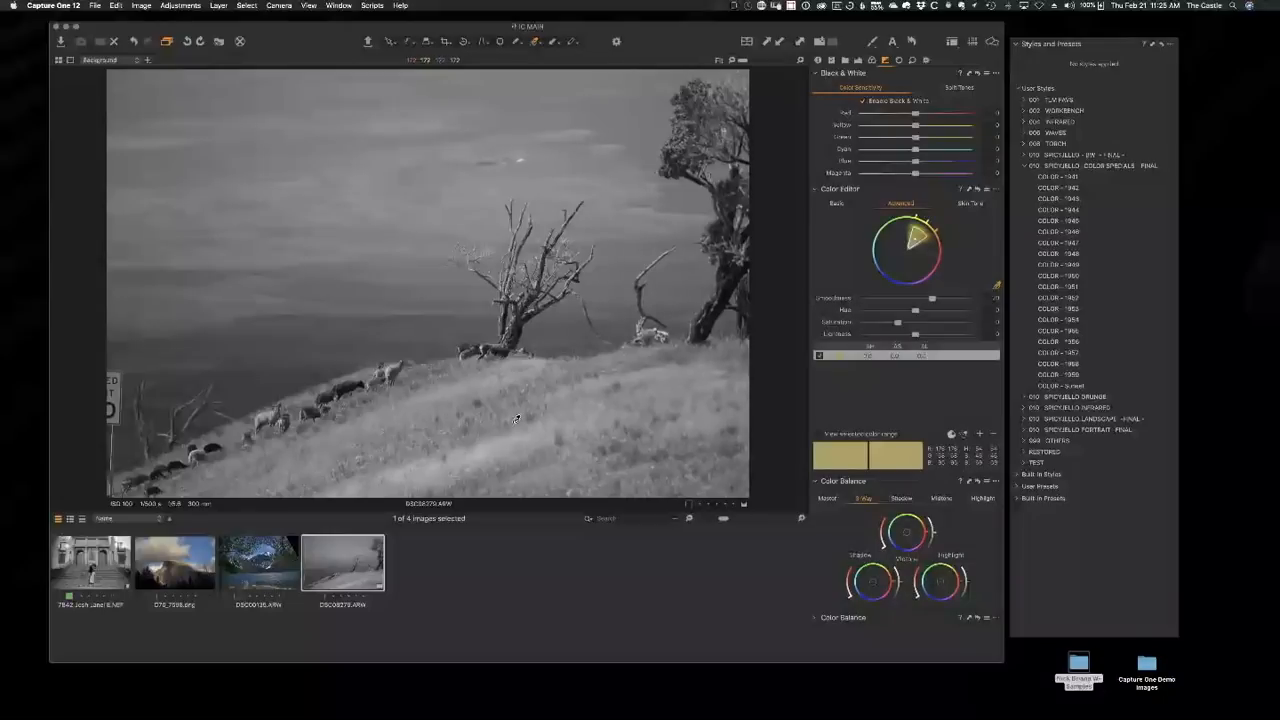
left_click(516, 418)
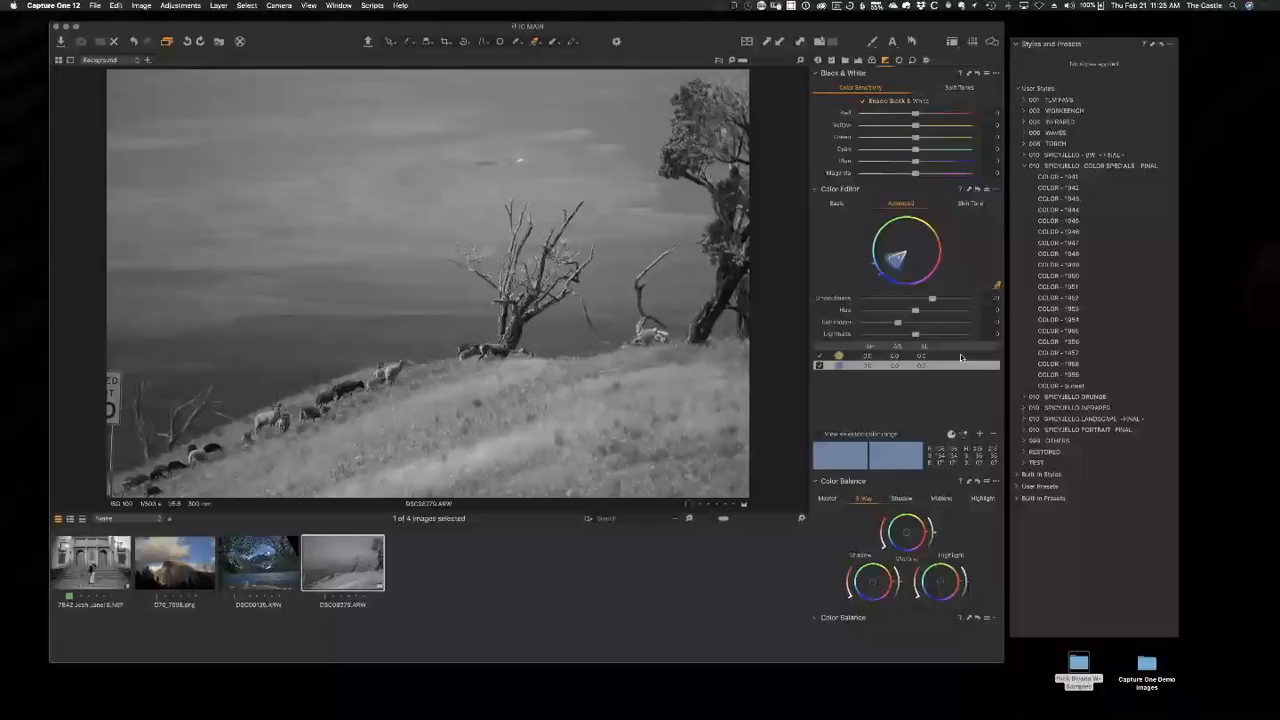
Shift the grass range's hue and saturation and raise its Lightness, and darken the sky range to about -71 Lightness.
left_click(960, 356)
mouse_move(915, 333)
left_mouse_down()
mouse_move(848, 343)
mouse_move(919, 342)
mouse_move(898, 324)
mouse_move(974, 316)
mouse_move(918, 312)
left_mouse_up()
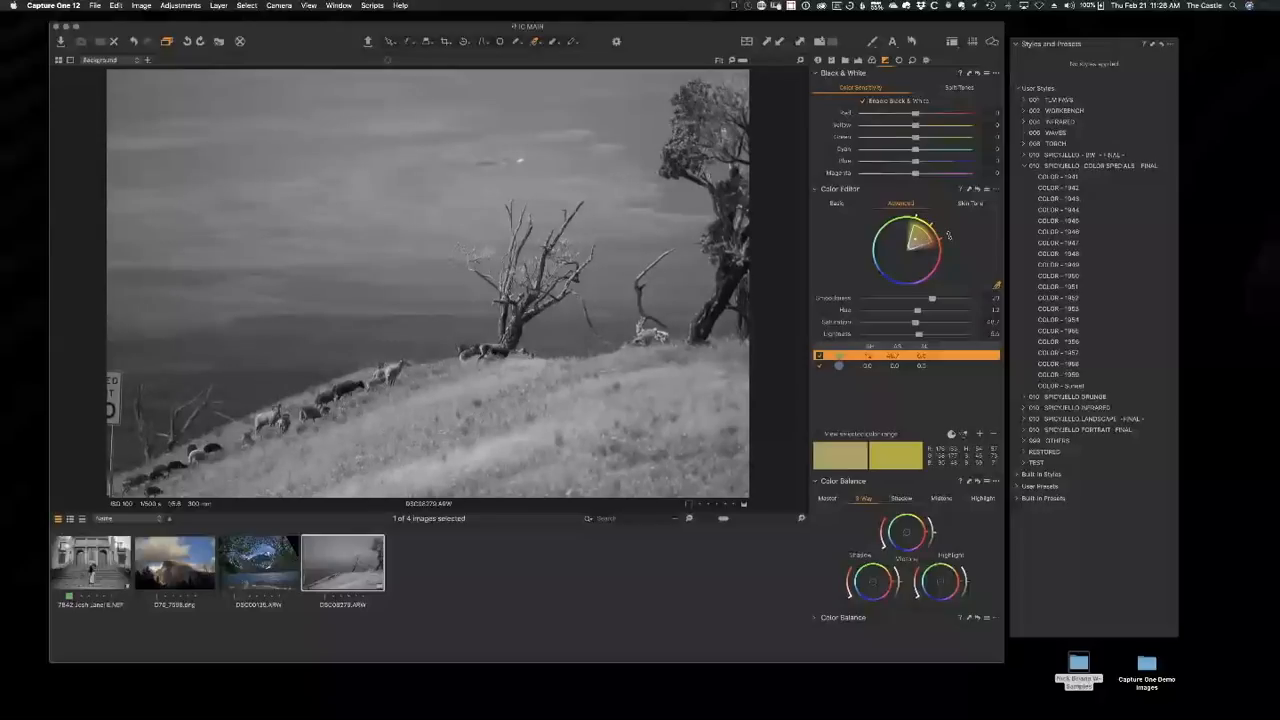
left_click(887, 364)
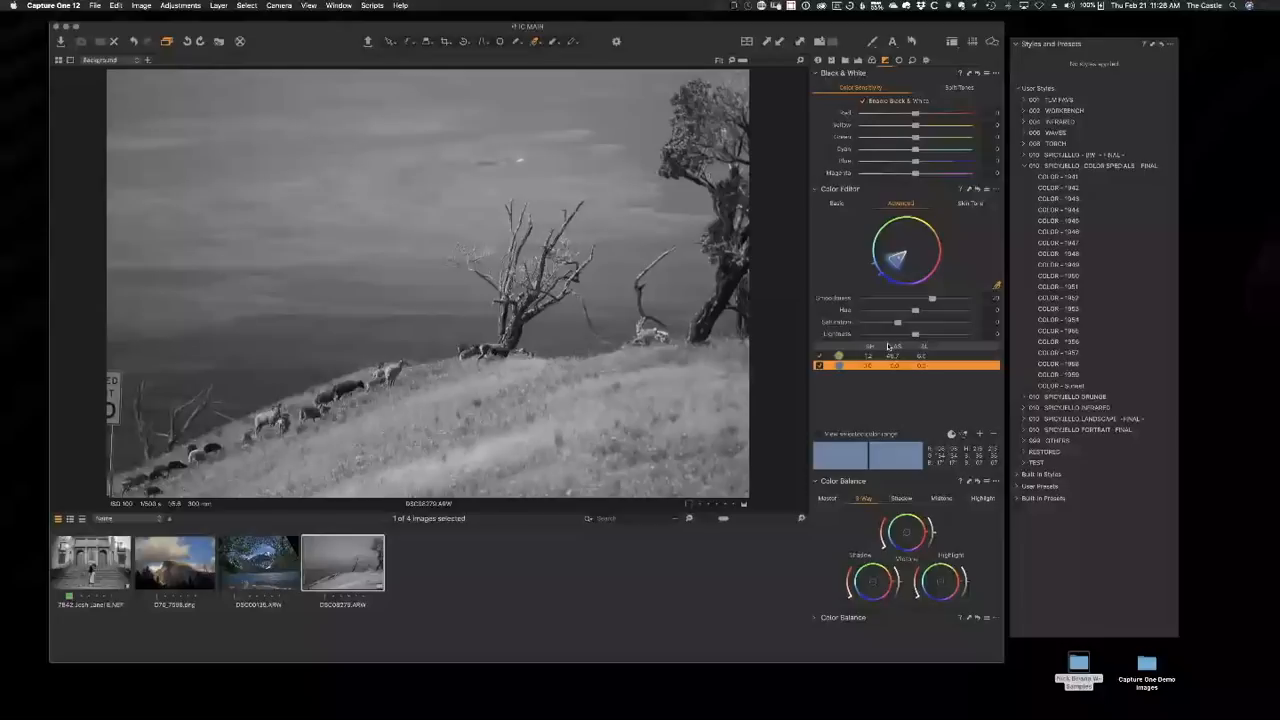
mouse_move(915, 334)
left_mouse_down()
mouse_move(877, 335)
mouse_move(931, 338)
left_mouse_up()
left_click(884, 356)
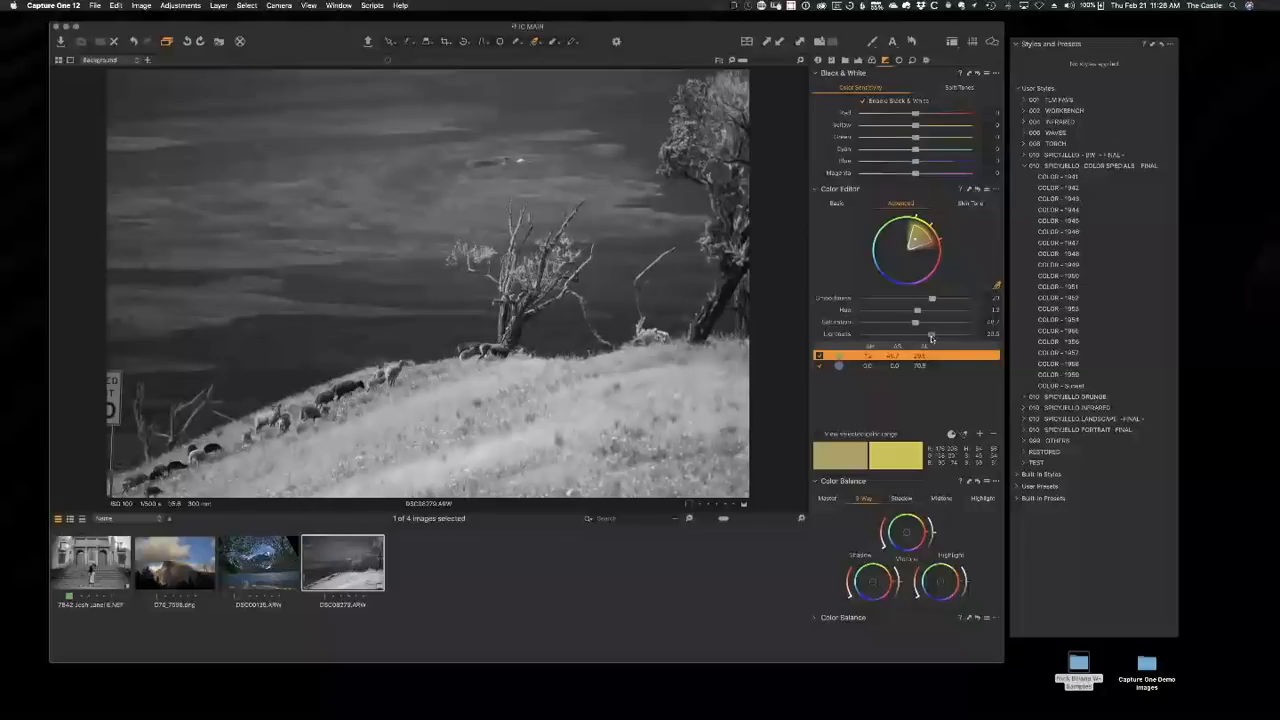
left_click_drag(931, 338, 929, 339)
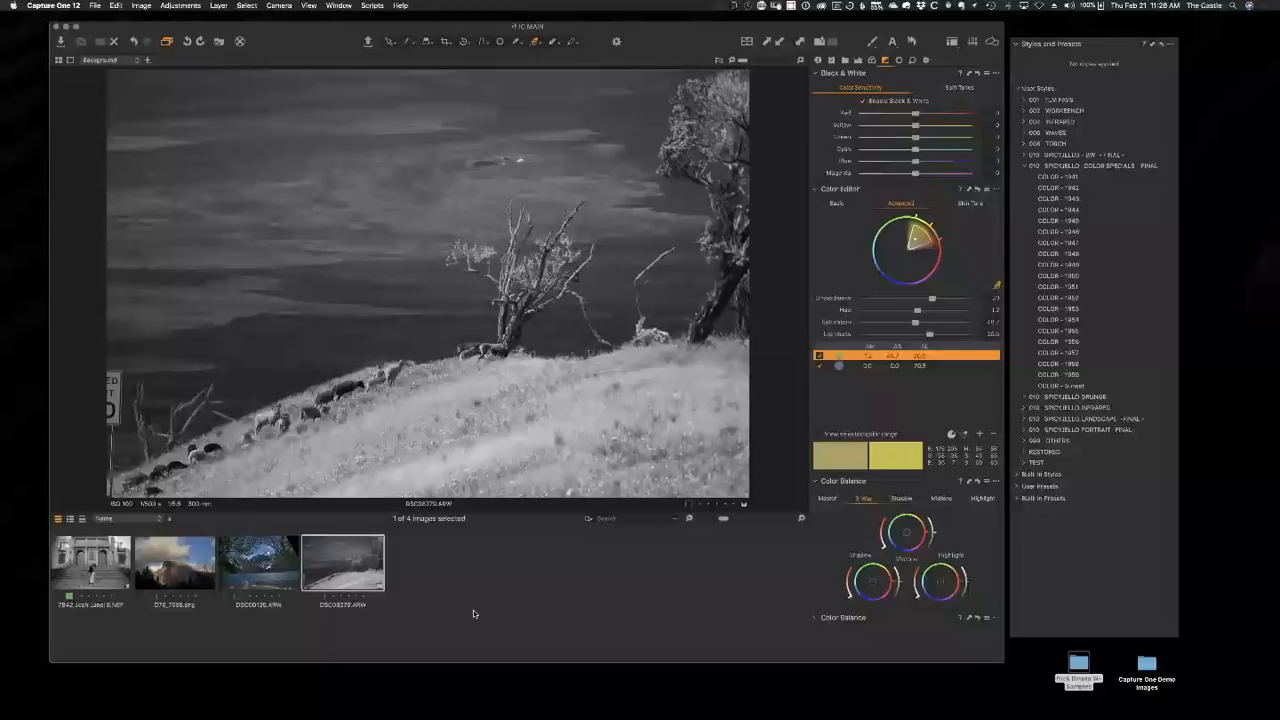
Create a new unadjusted variant of the hillside photo and reopen the black-and-white version for comparison.
left_click(142, 6)
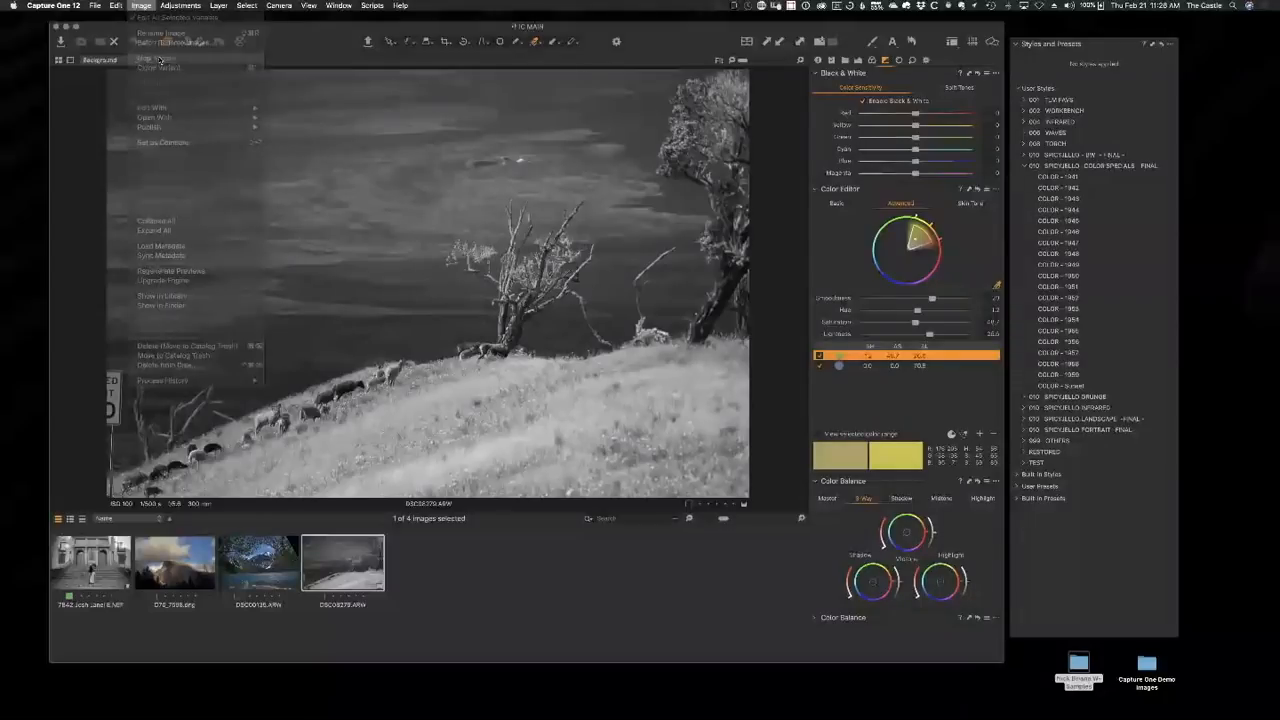
left_click(158, 60)
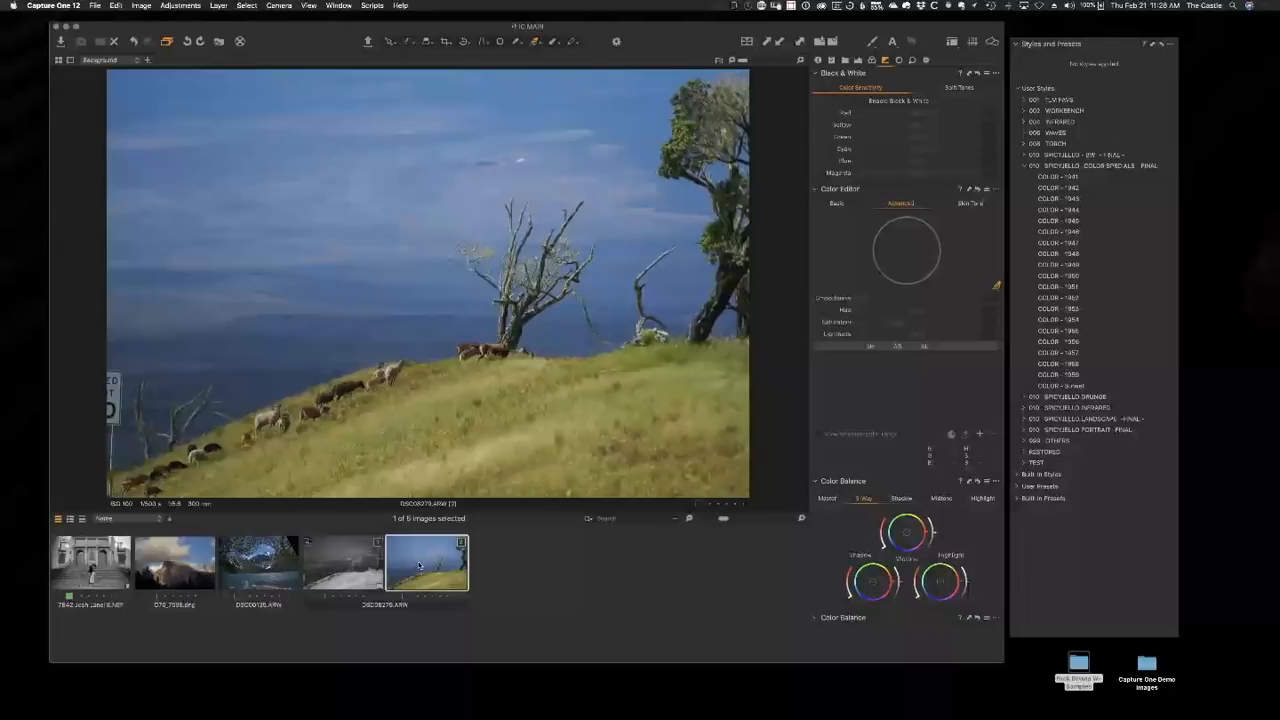
left_click(345, 556)
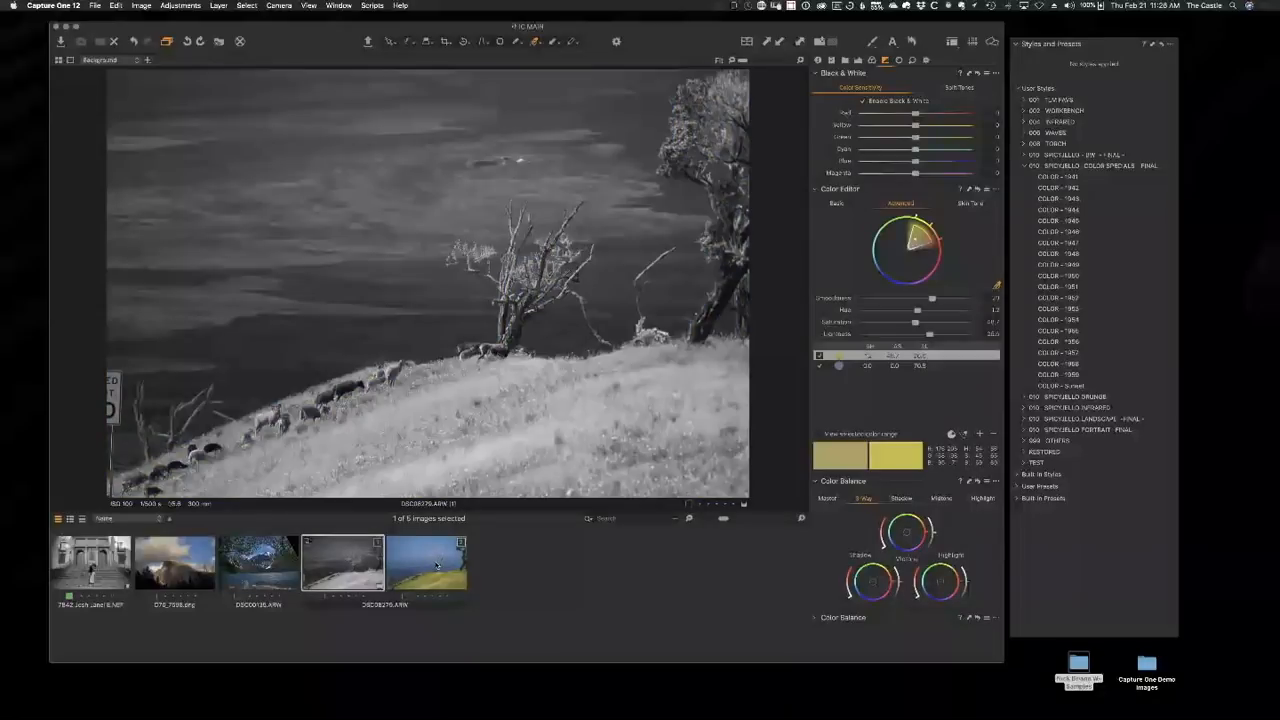
Enable Black & White on the unadjusted hillside variant and compare it with the color-edited black-and-white variant.
left_click(436, 565)
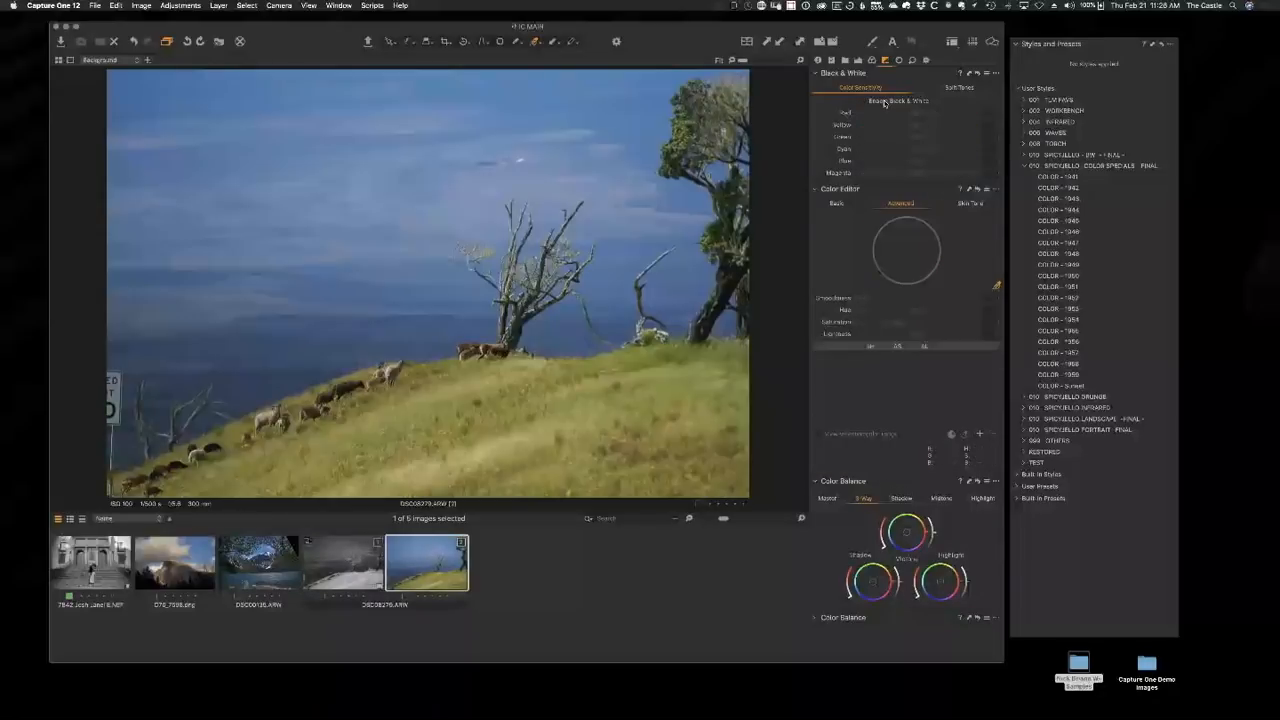
left_click(884, 102)
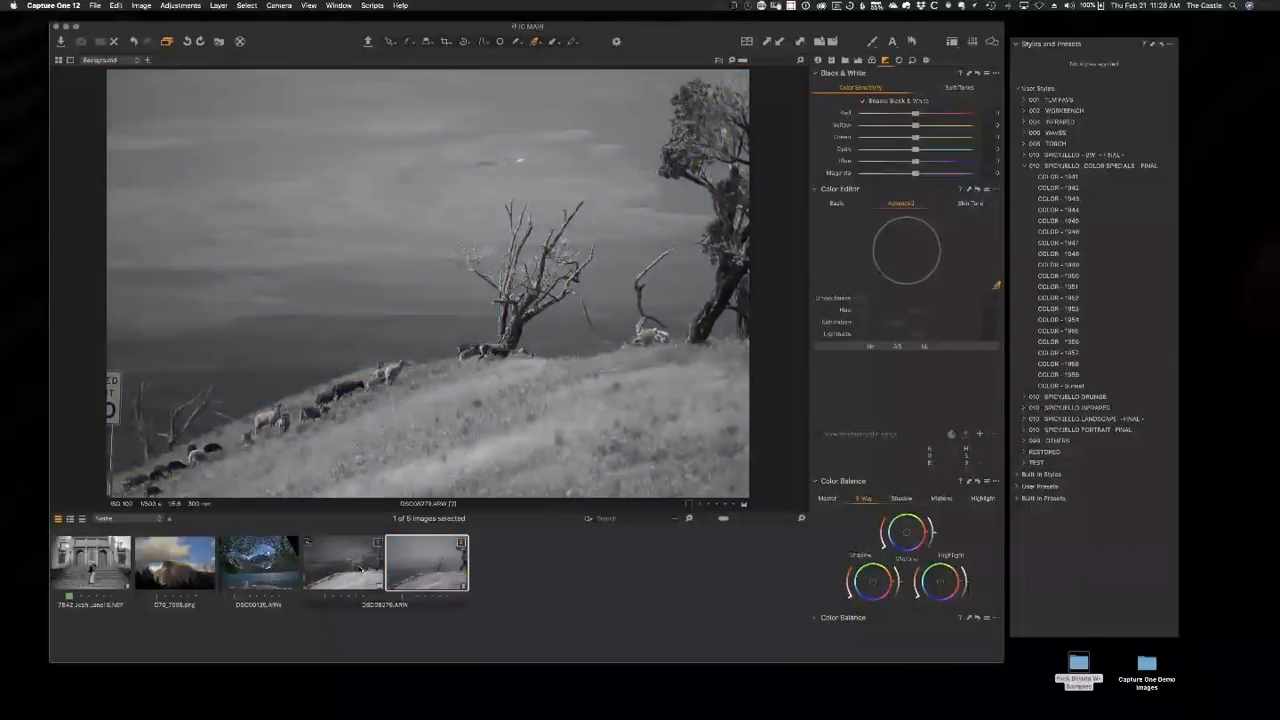
left_click(360, 568)
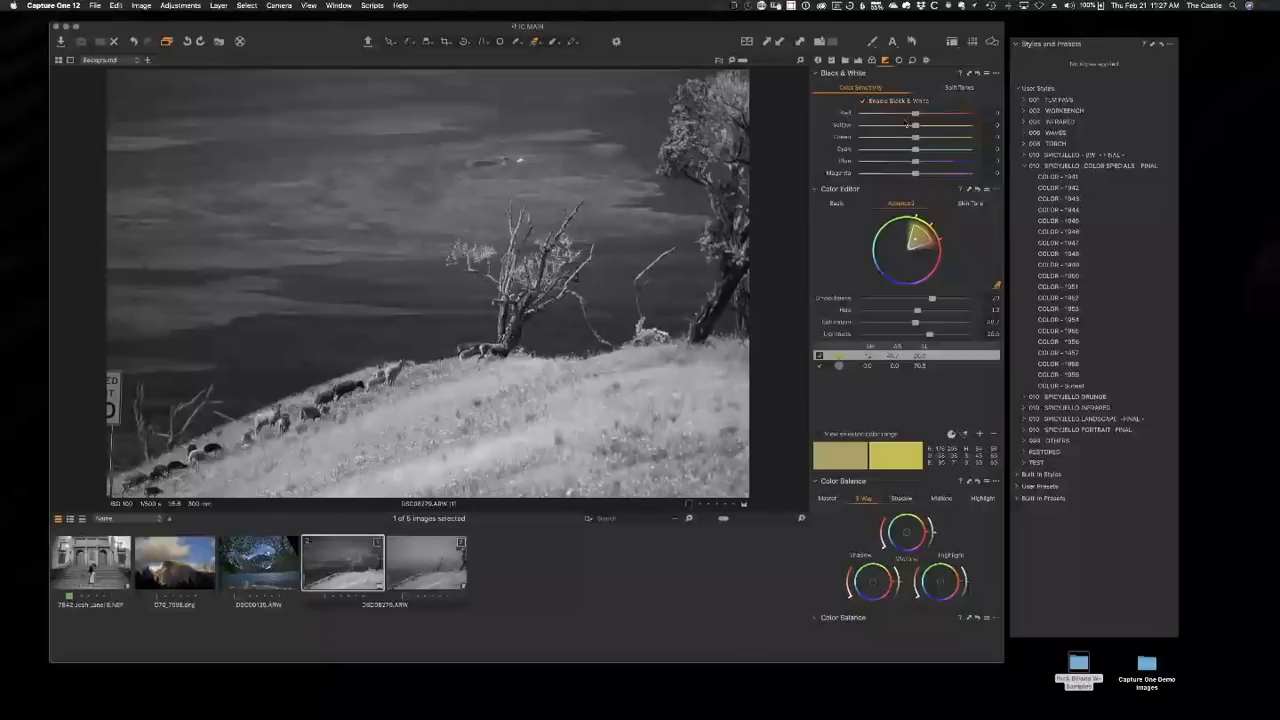
left_click(445, 566)
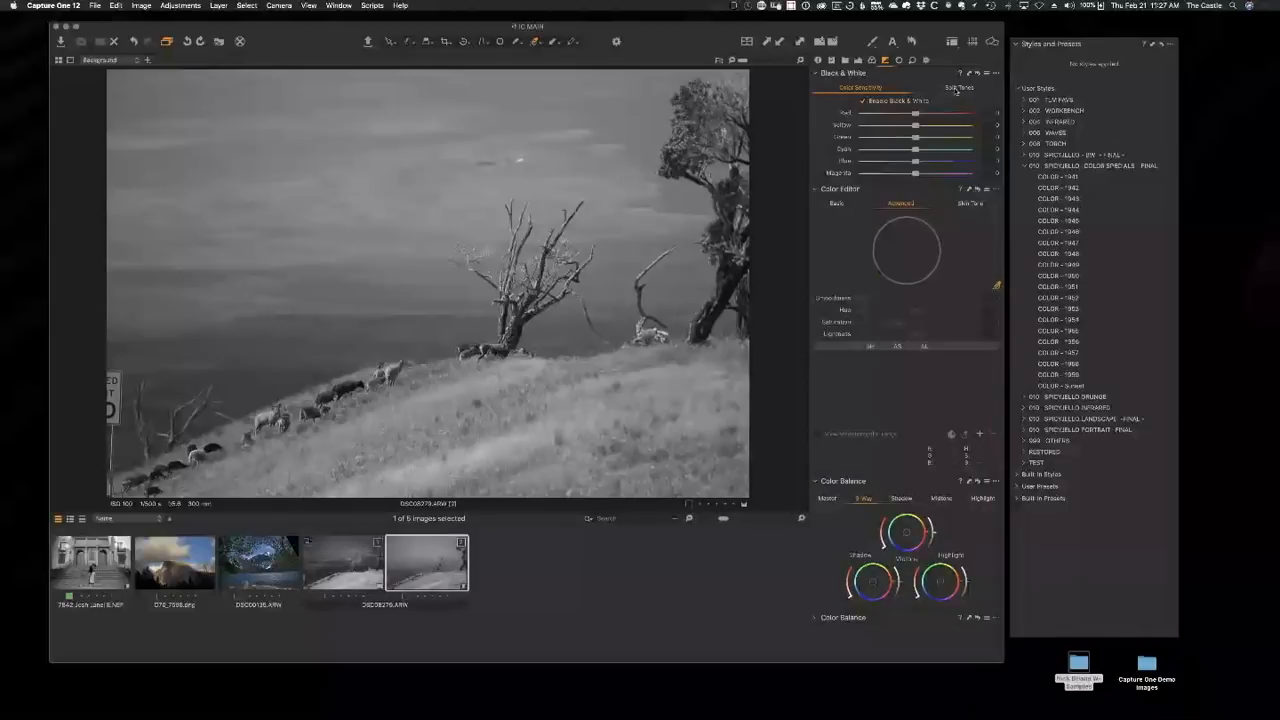
Add sepia Split Tones to the plain black-and-white variant, with Hue about 37 for both ranges, light highlight Saturation and shadow Saturation about 23.
left_click(956, 88)
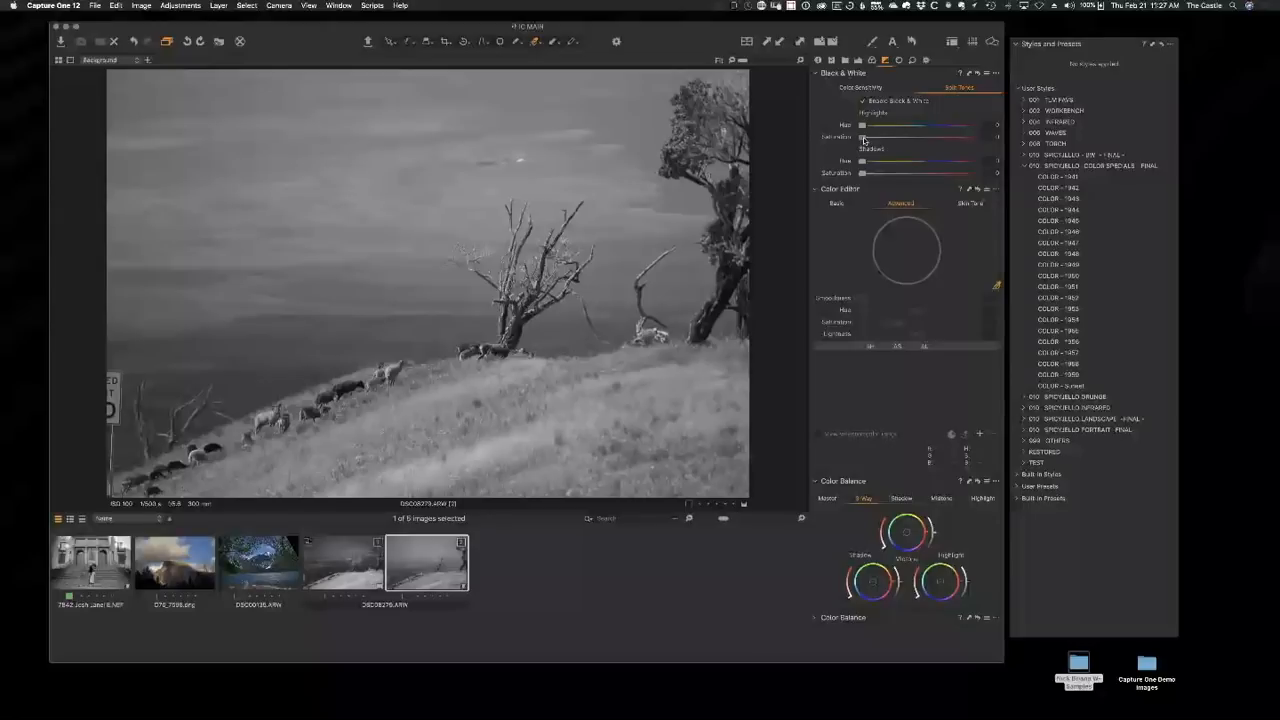
mouse_move(864, 138)
left_mouse_down()
mouse_move(889, 126)
mouse_move(873, 128)
left_mouse_up()
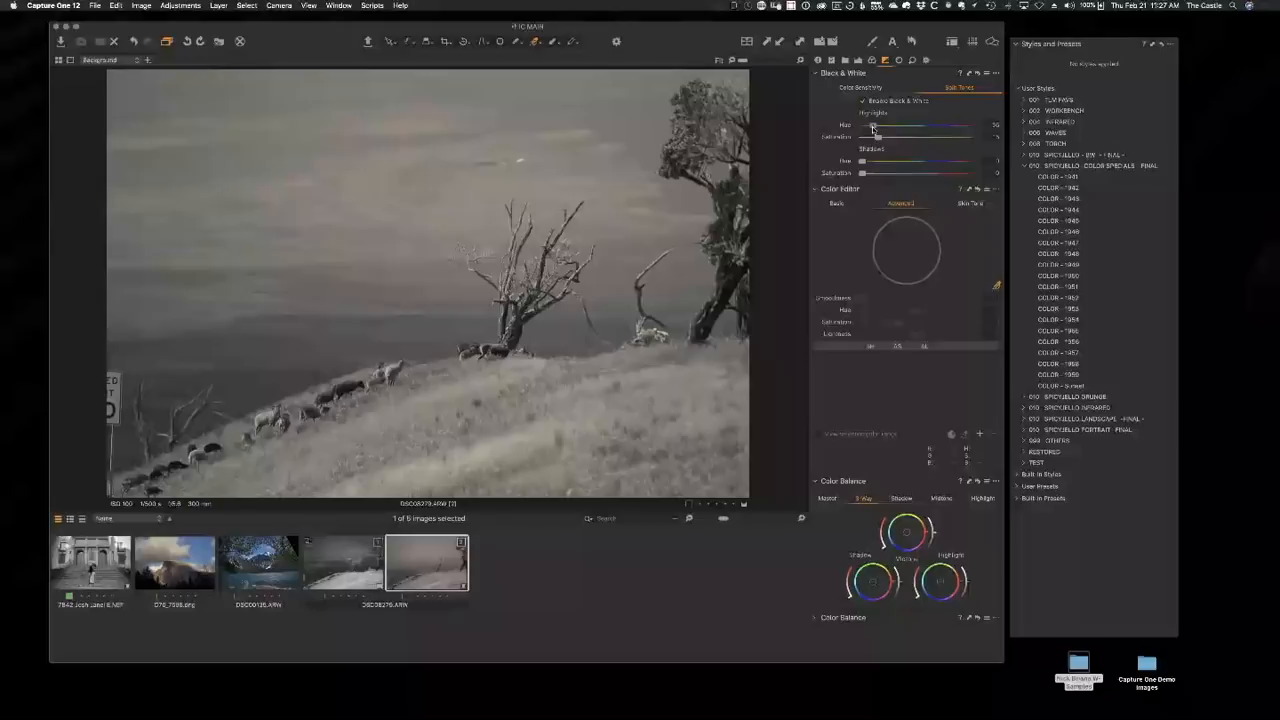
left_click_drag(877, 136, 886, 177)
left_click(875, 191)
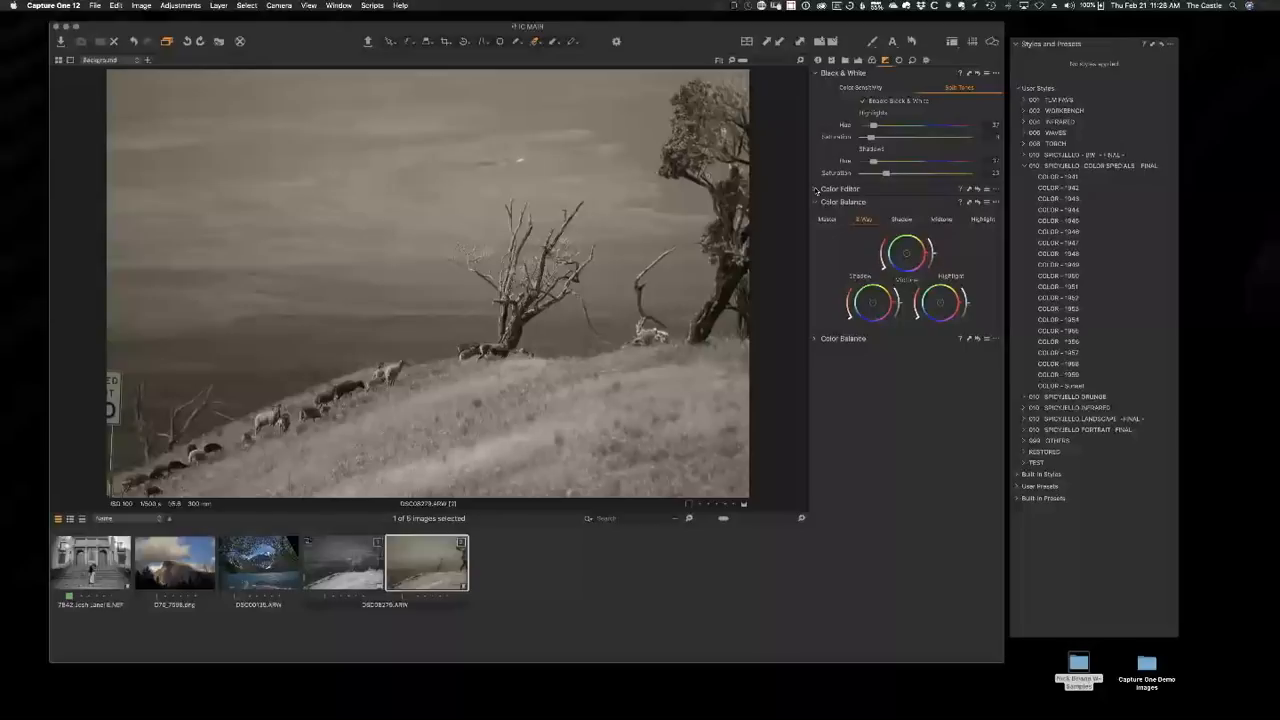
left_click(816, 189)
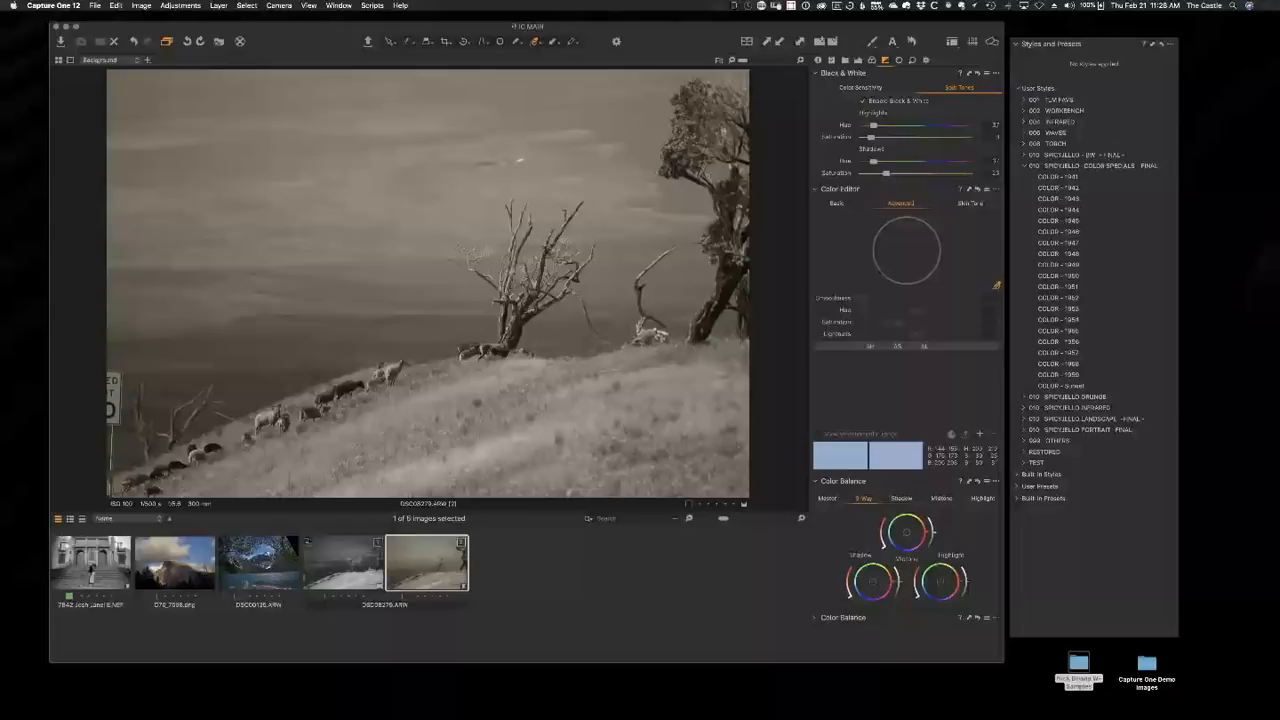
Collapse the SPICYJELLO COLOR SPECIALS style folder and start saving the split-toned look as a user style.
left_click(1023, 165)
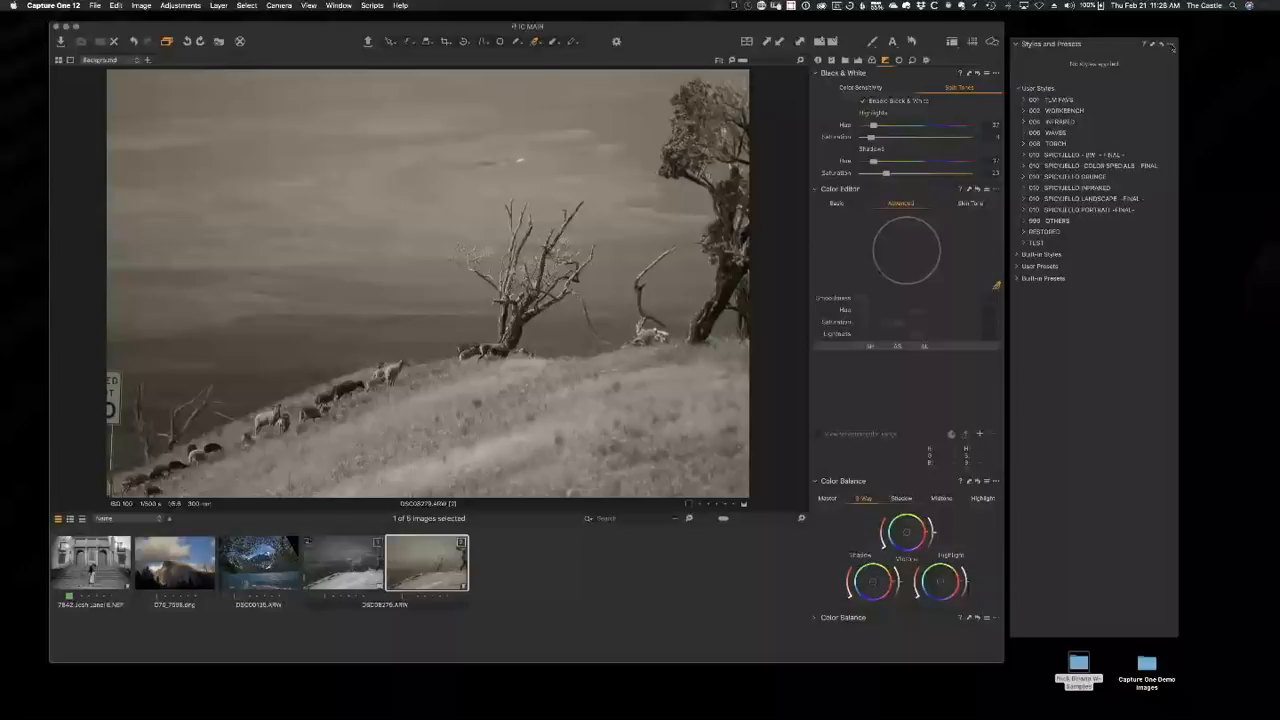
left_click(1171, 45)
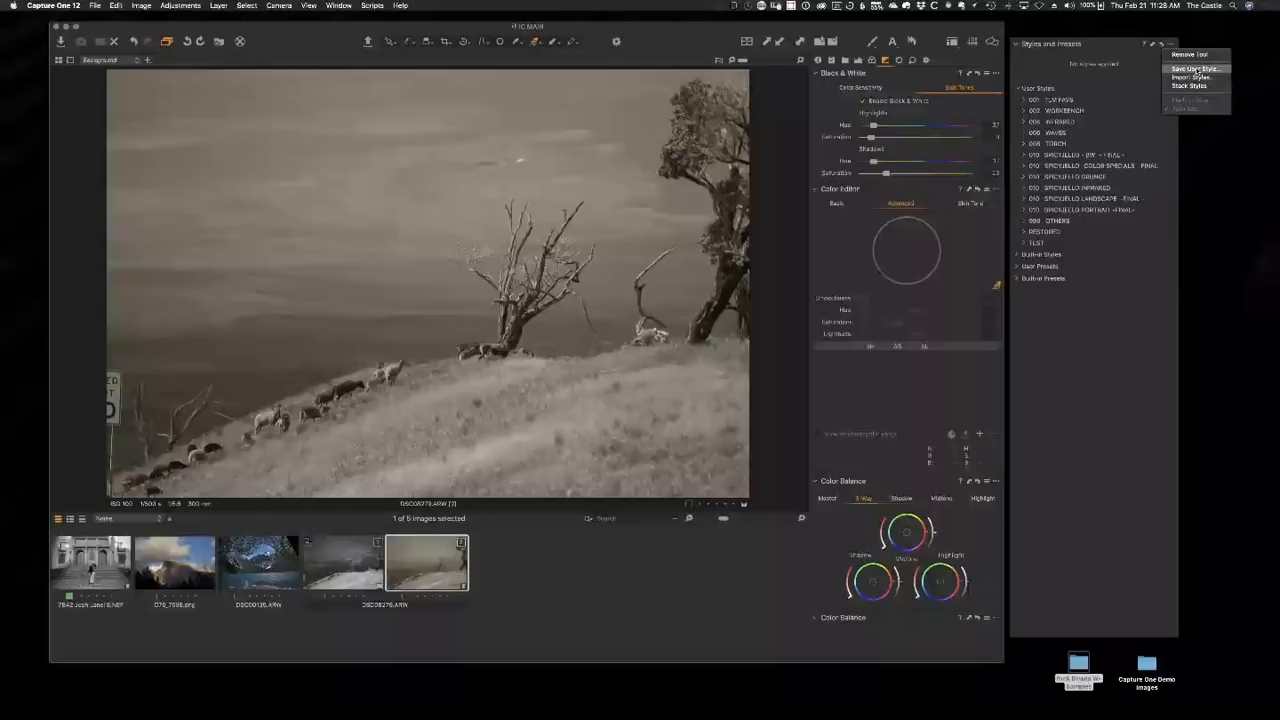
left_click(1197, 70)
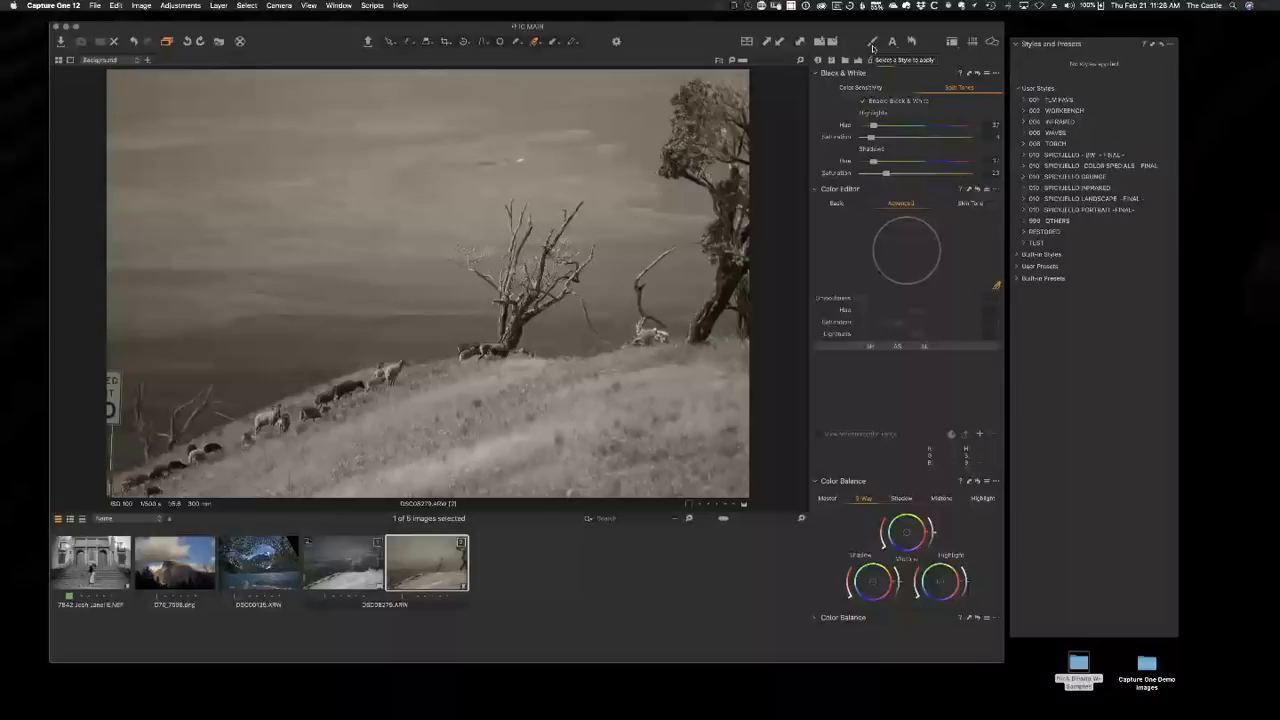
left_click(872, 45)
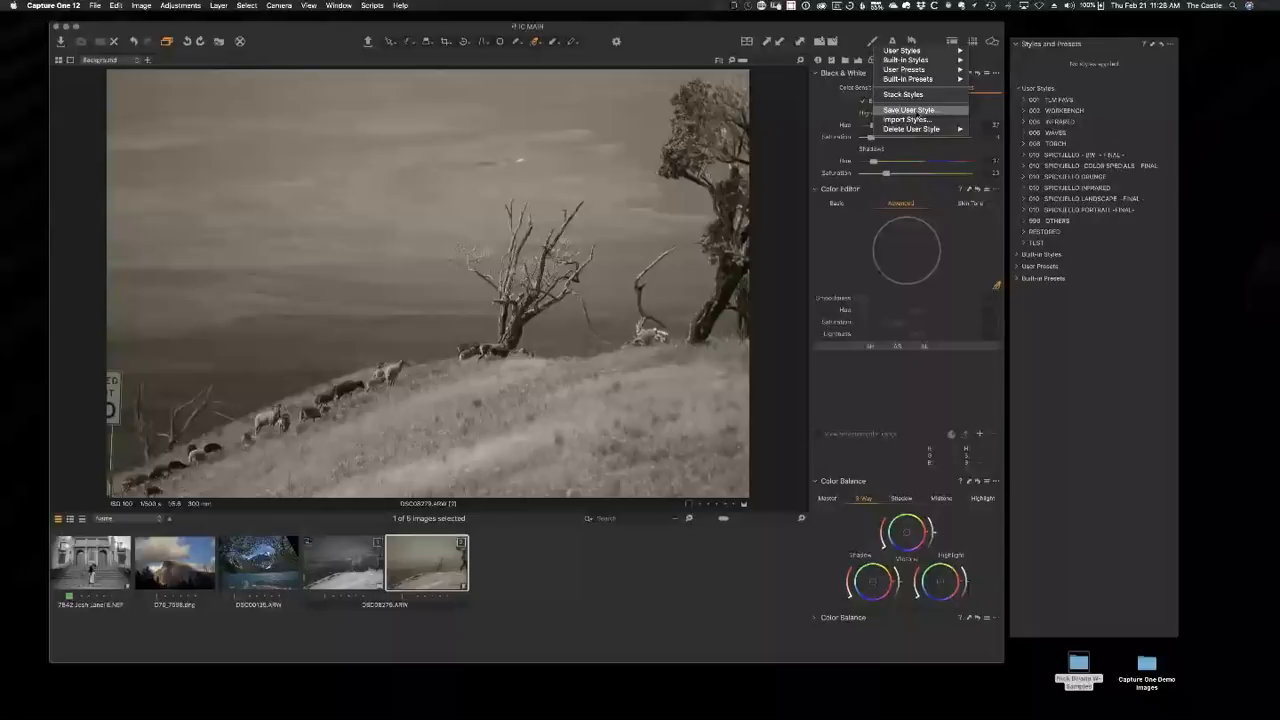
left_click(908, 110)
Review which adjustments the new style includes, from the Black & White and Split Tones entries through lens, composition, details and metadata.
scroll(637, 218, "down", 5)
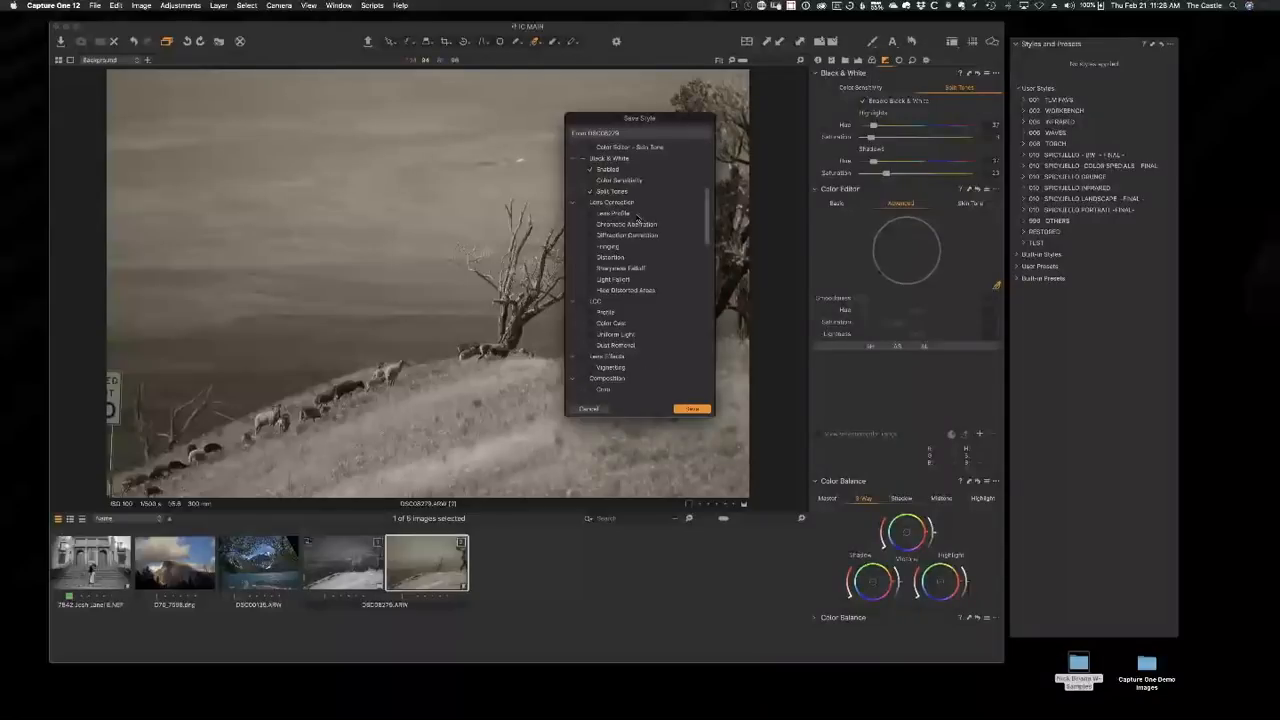
scroll(637, 218, "down", 10)
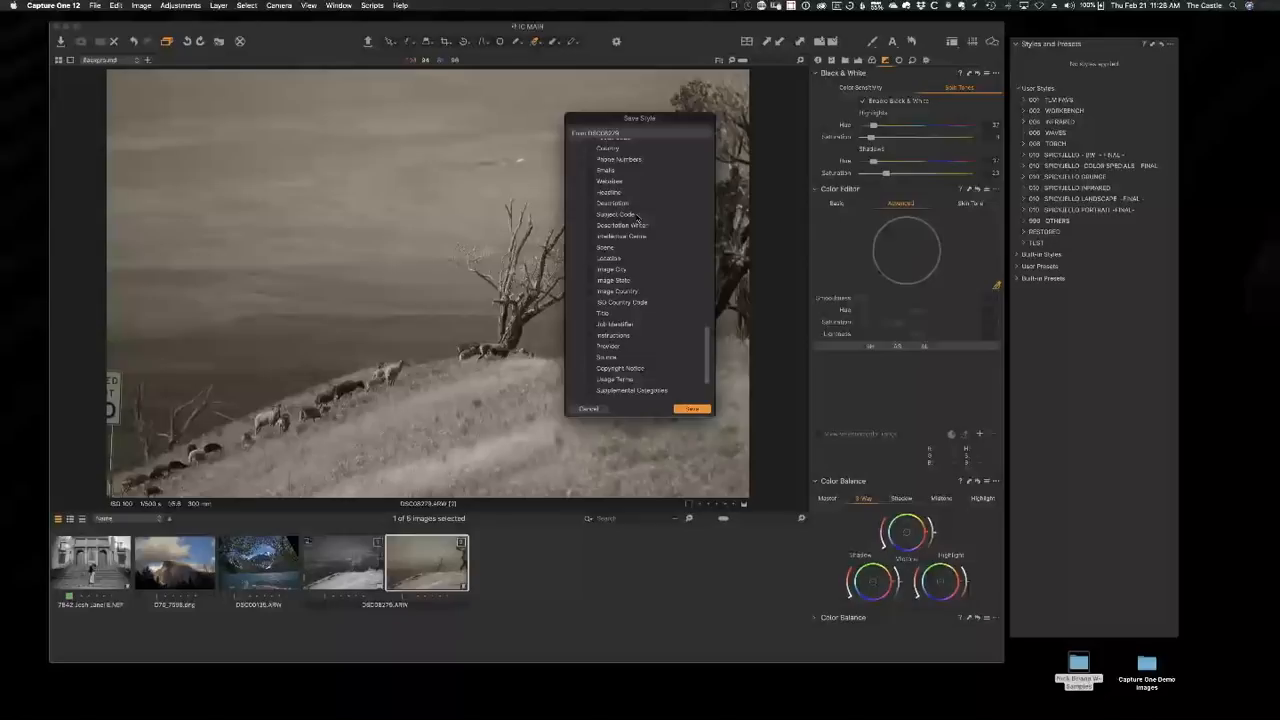
scroll(637, 218, "down", 3)
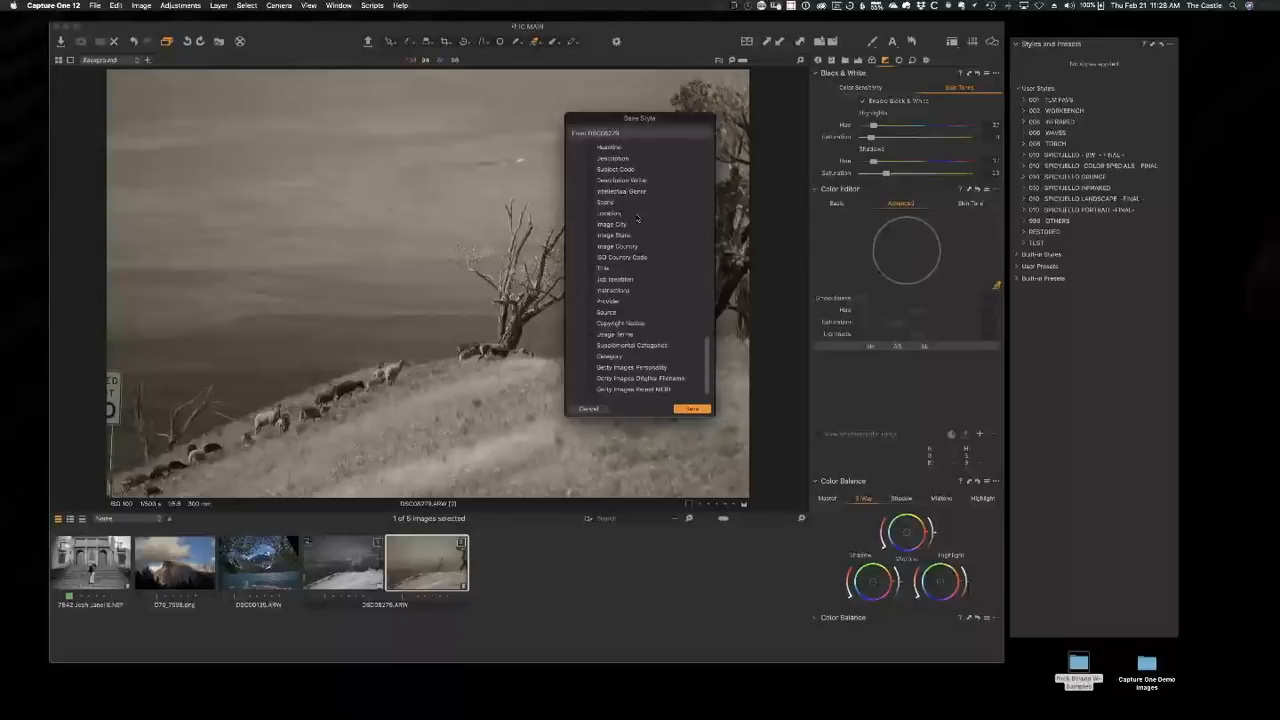
scroll(637, 218, "up", 4)
scroll(637, 218, "up", 6)
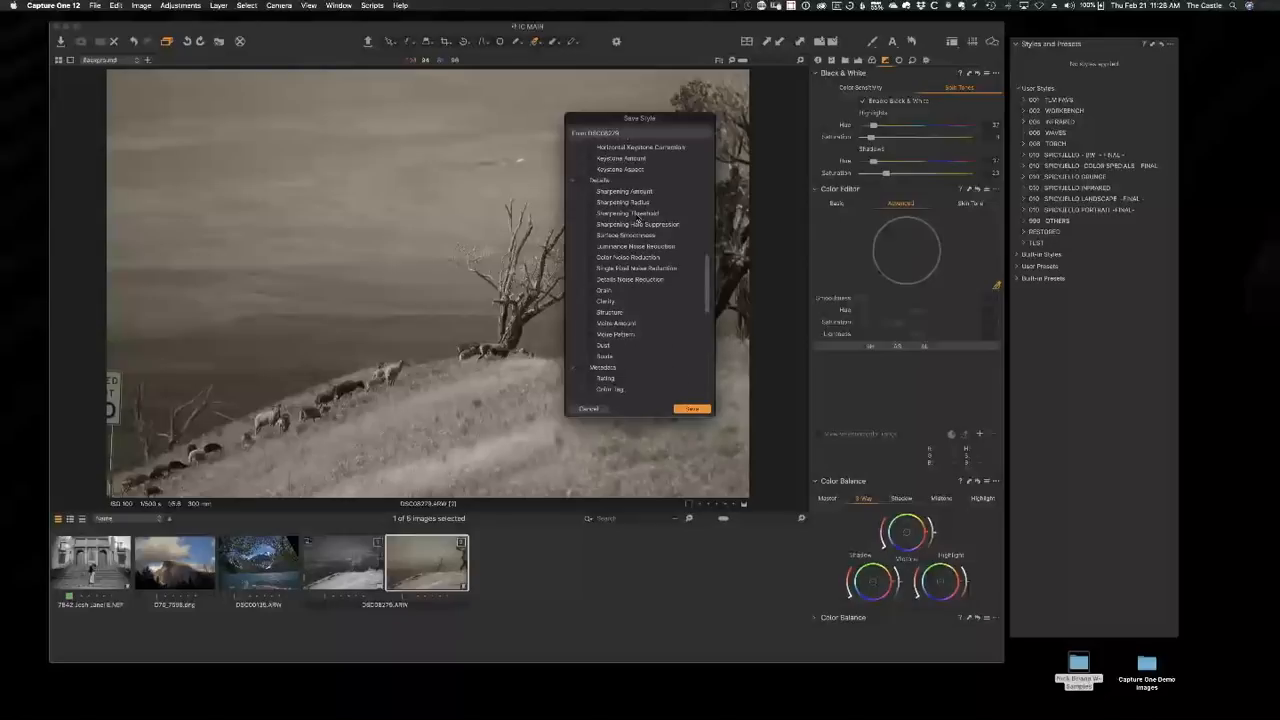
scroll(638, 218, "up", 2)
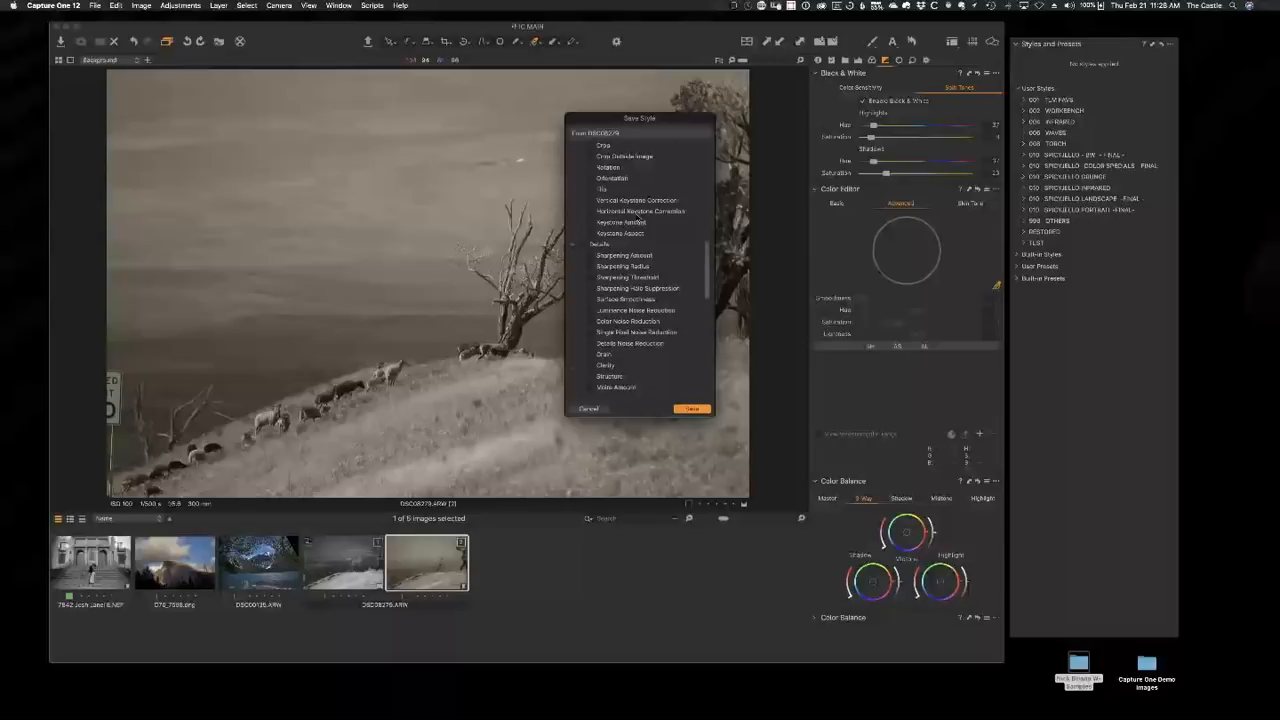
scroll(638, 219, "up", 5)
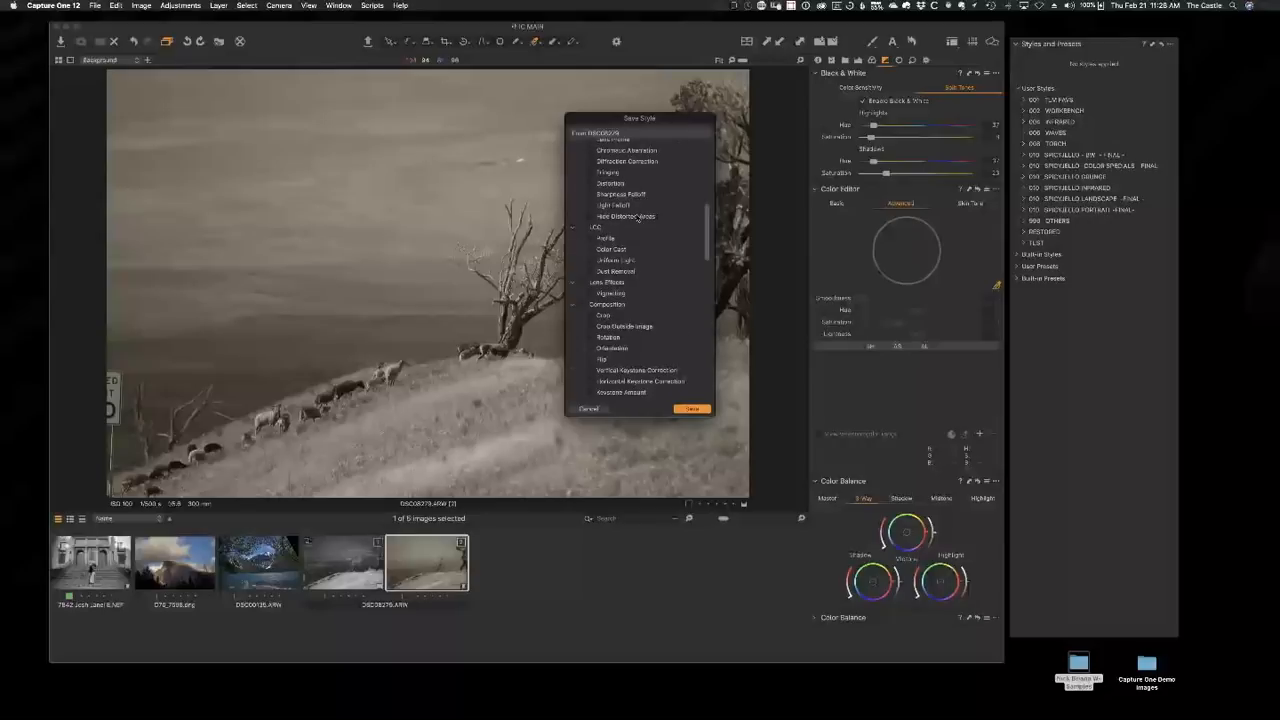
scroll(638, 218, "up", 4)
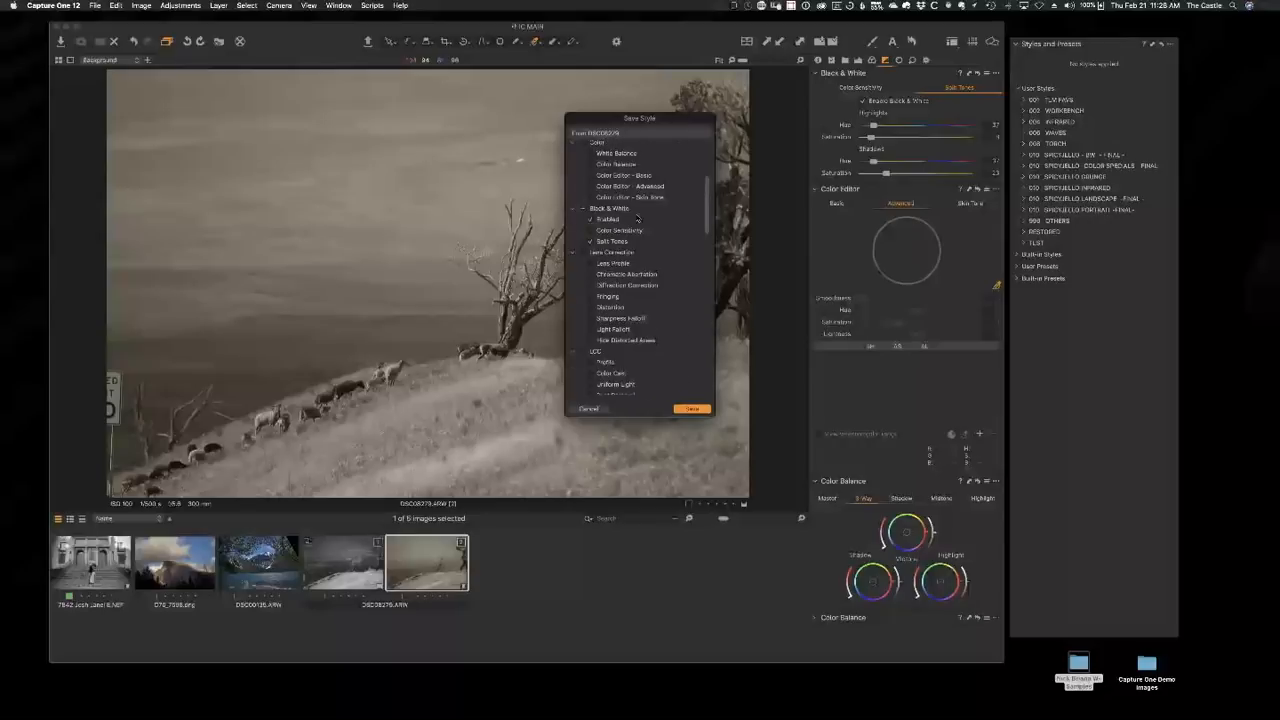
scroll(637, 218, "up", 1)
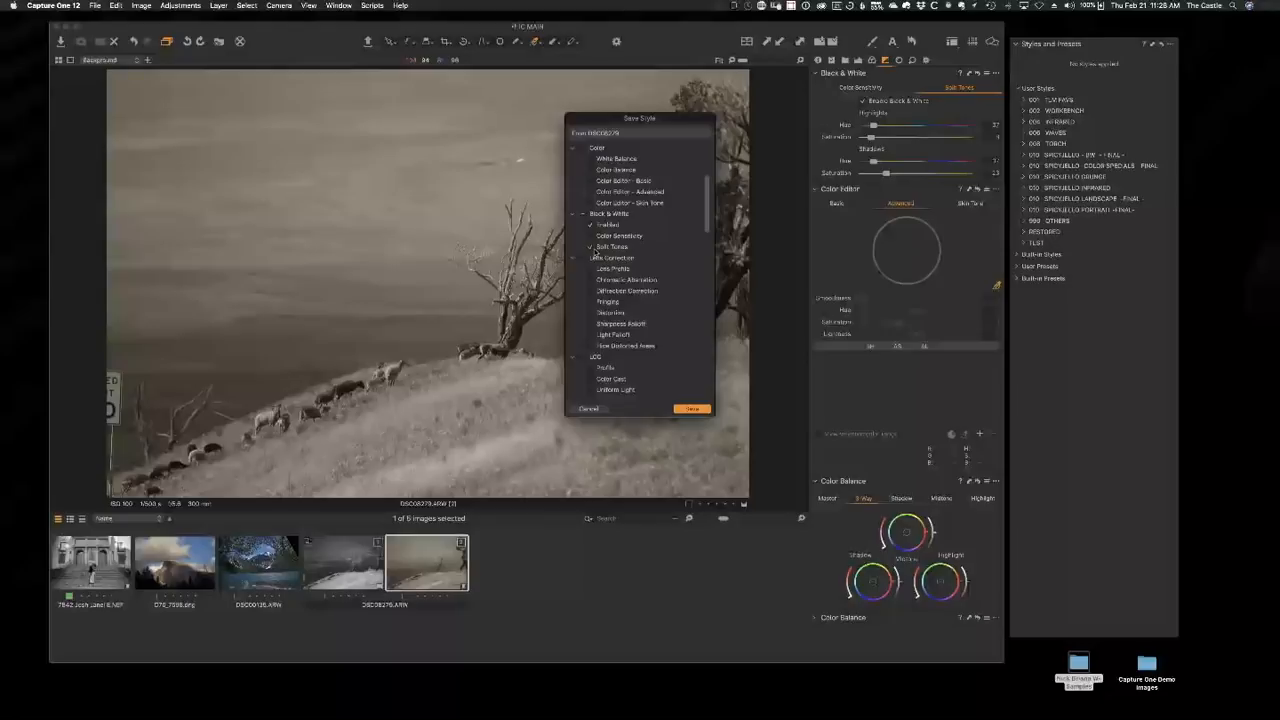
Save the style with its checked adjustments as Sepia in the TEST styles folder.
left_click(692, 409)
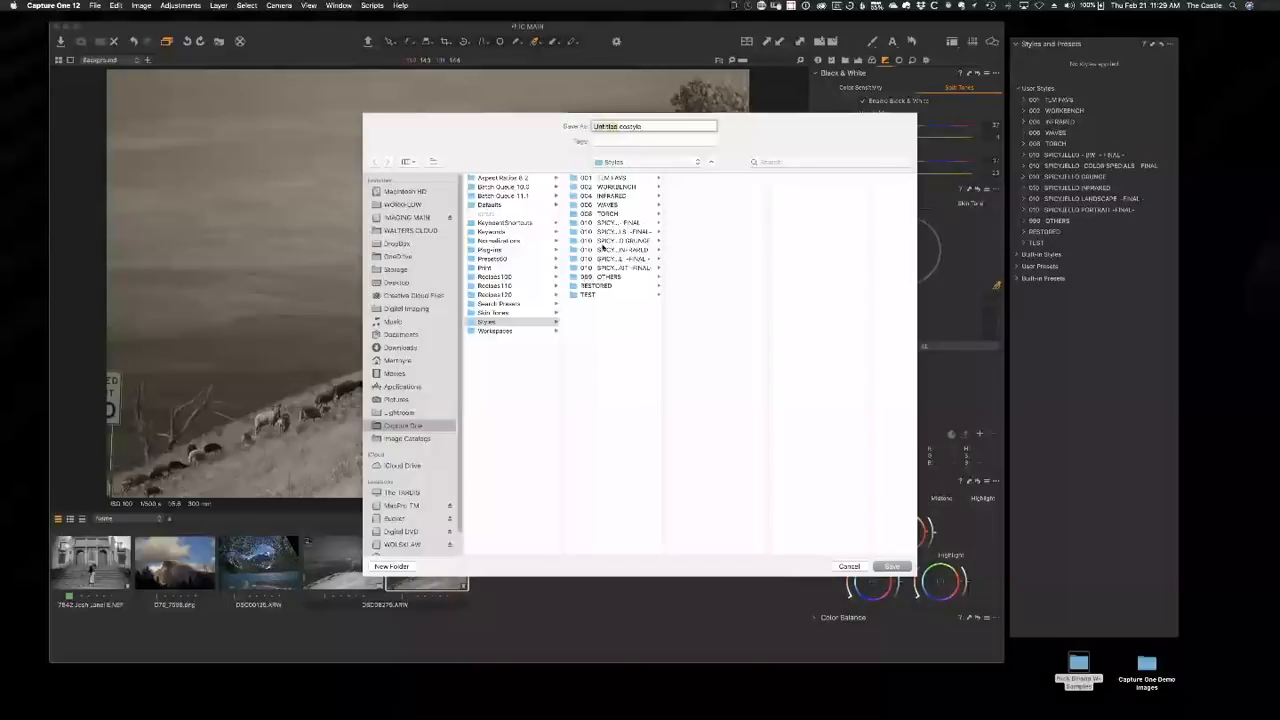
left_click(592, 296)
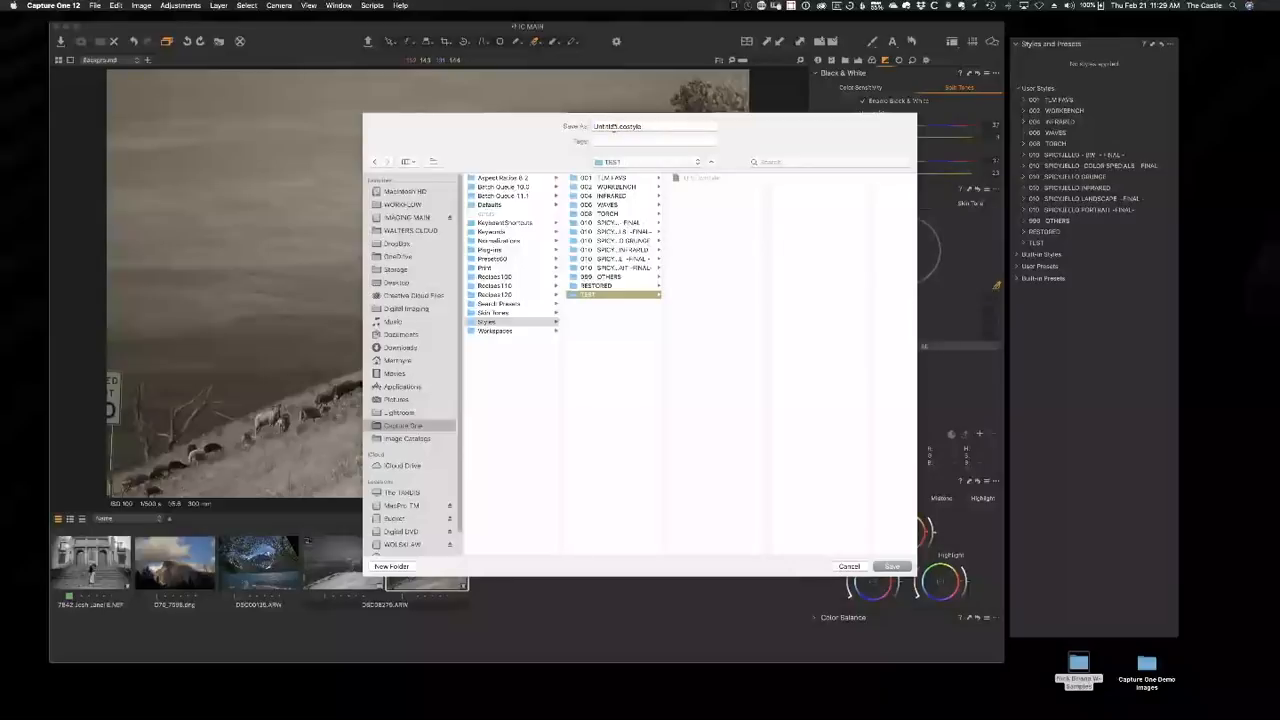
left_click(612, 126)
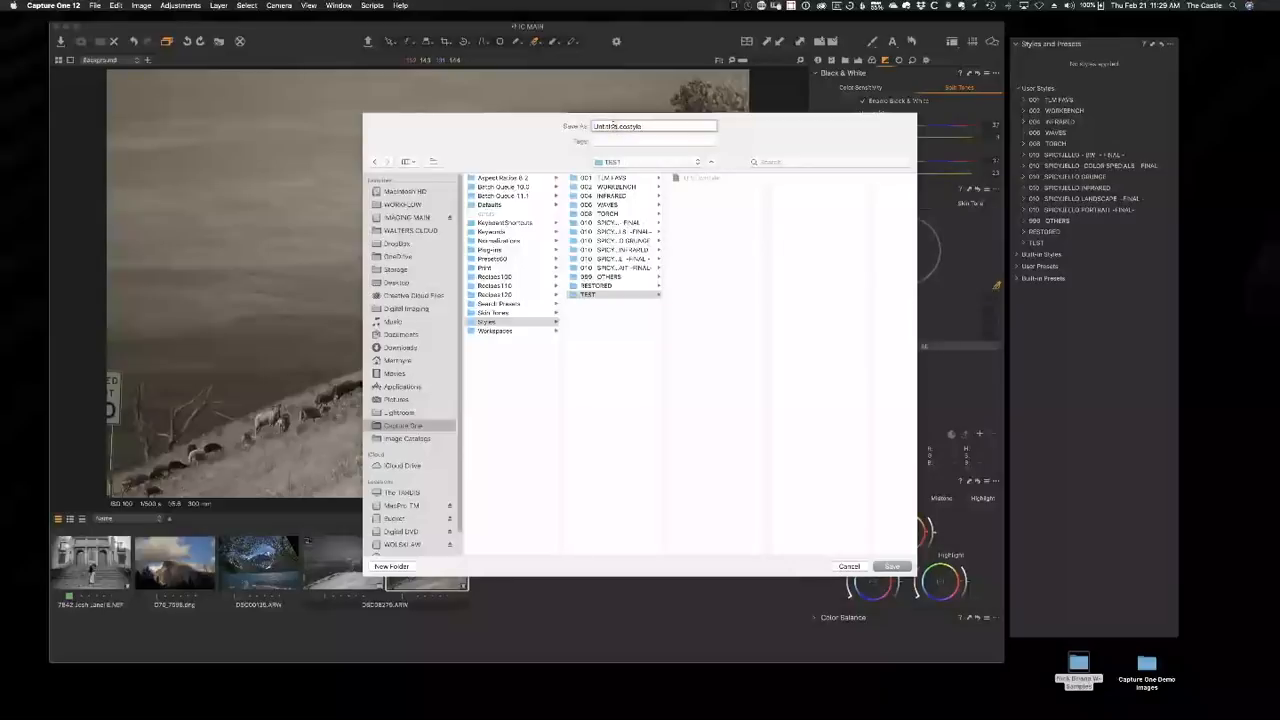
type("Se")
key("Return")
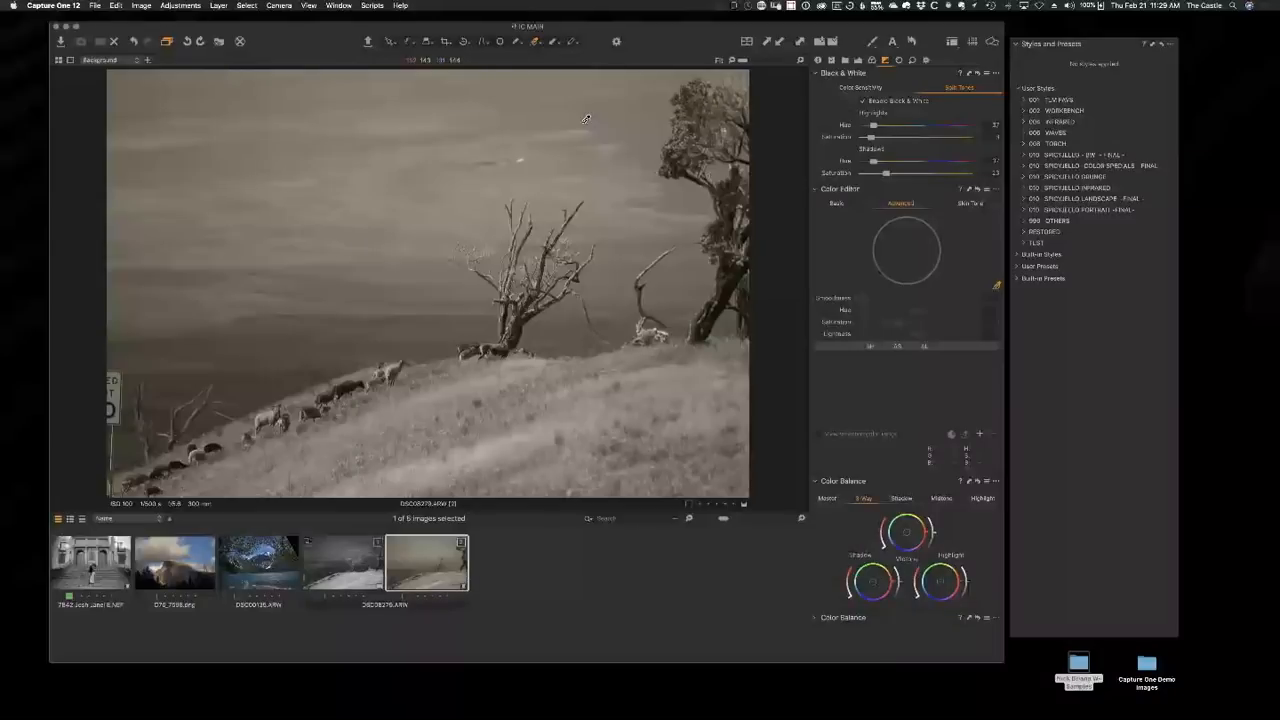
Apply the Sepia user style from the TEST folder to the color-edited black-and-white hillside variant.
left_click(1030, 243)
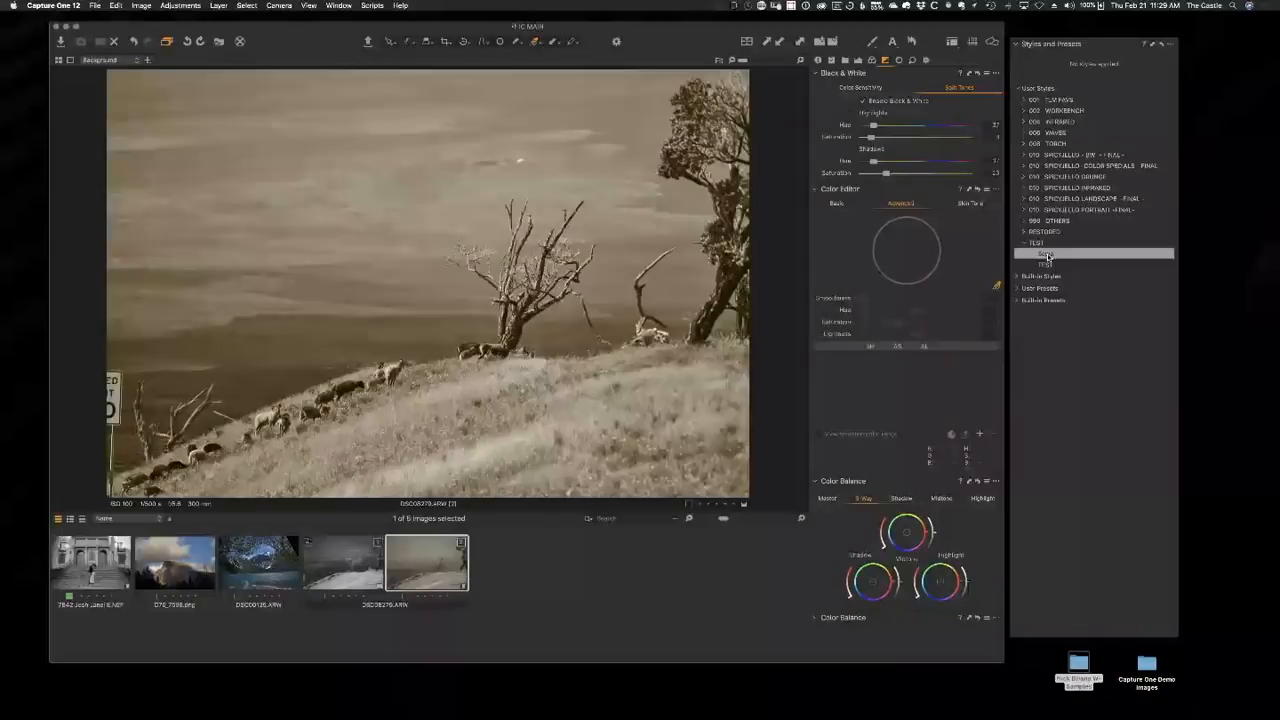
key("Left")
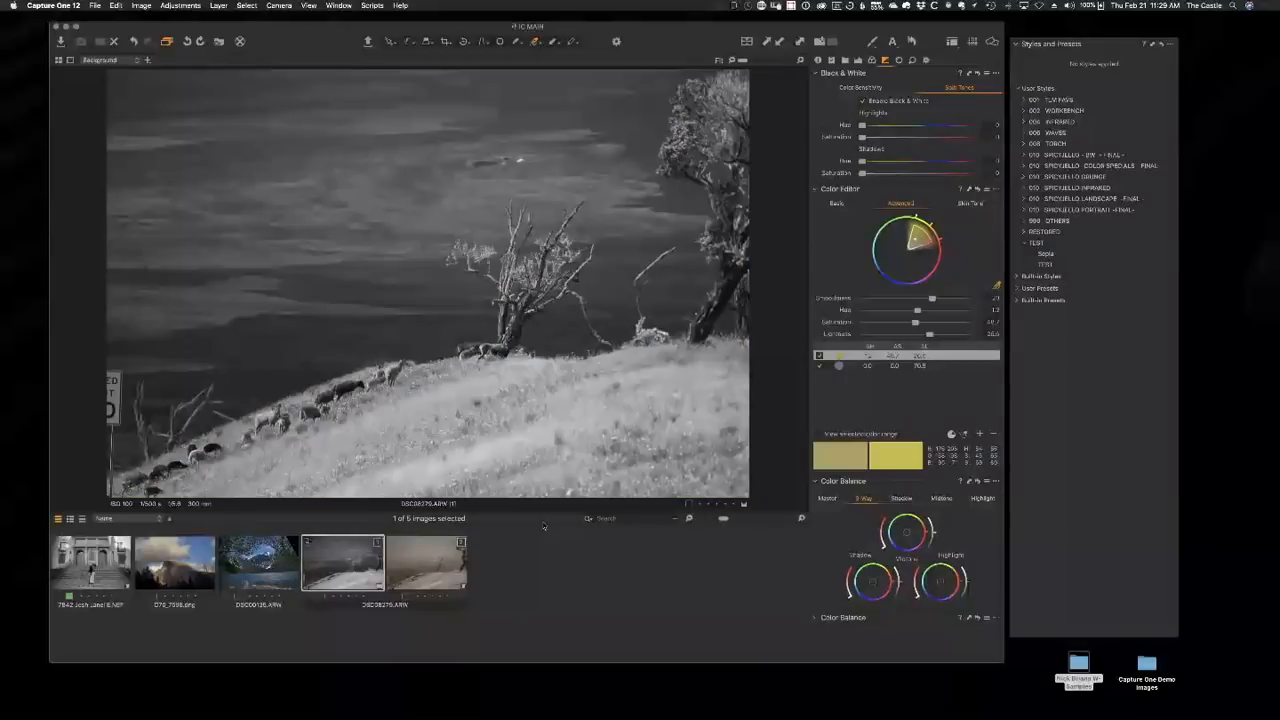
left_click(1046, 256)
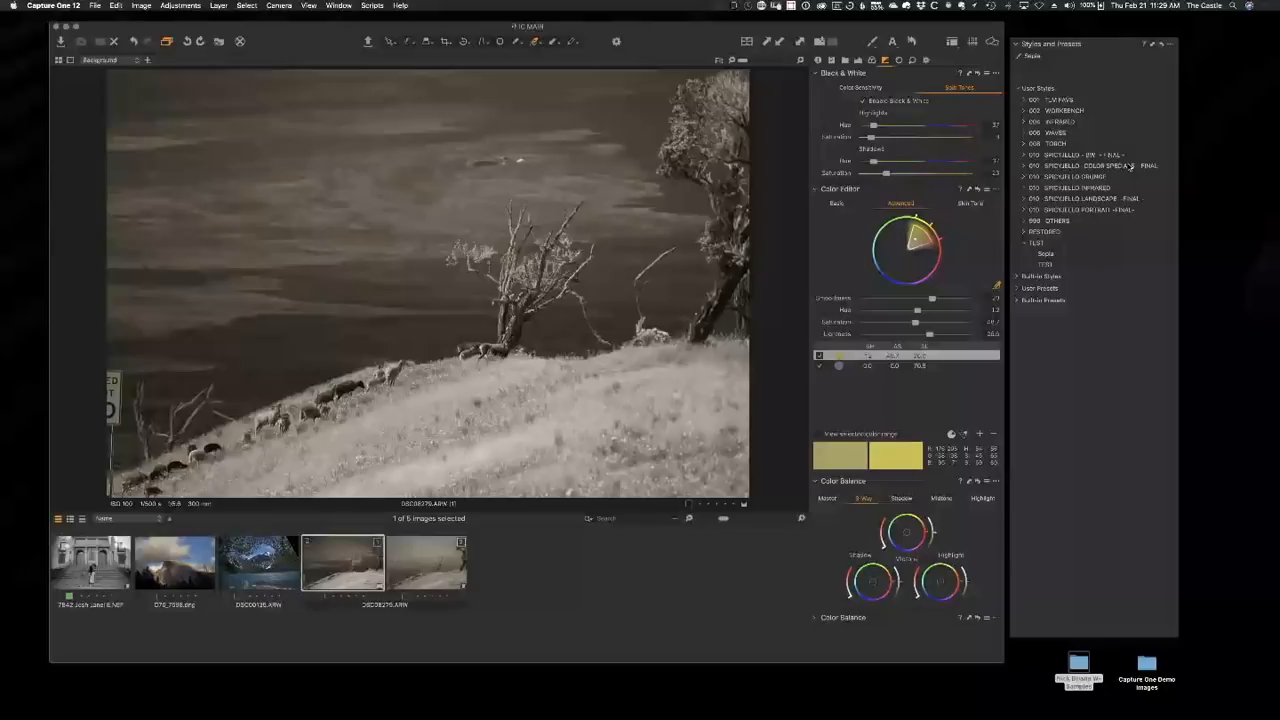
left_click(994, 189)
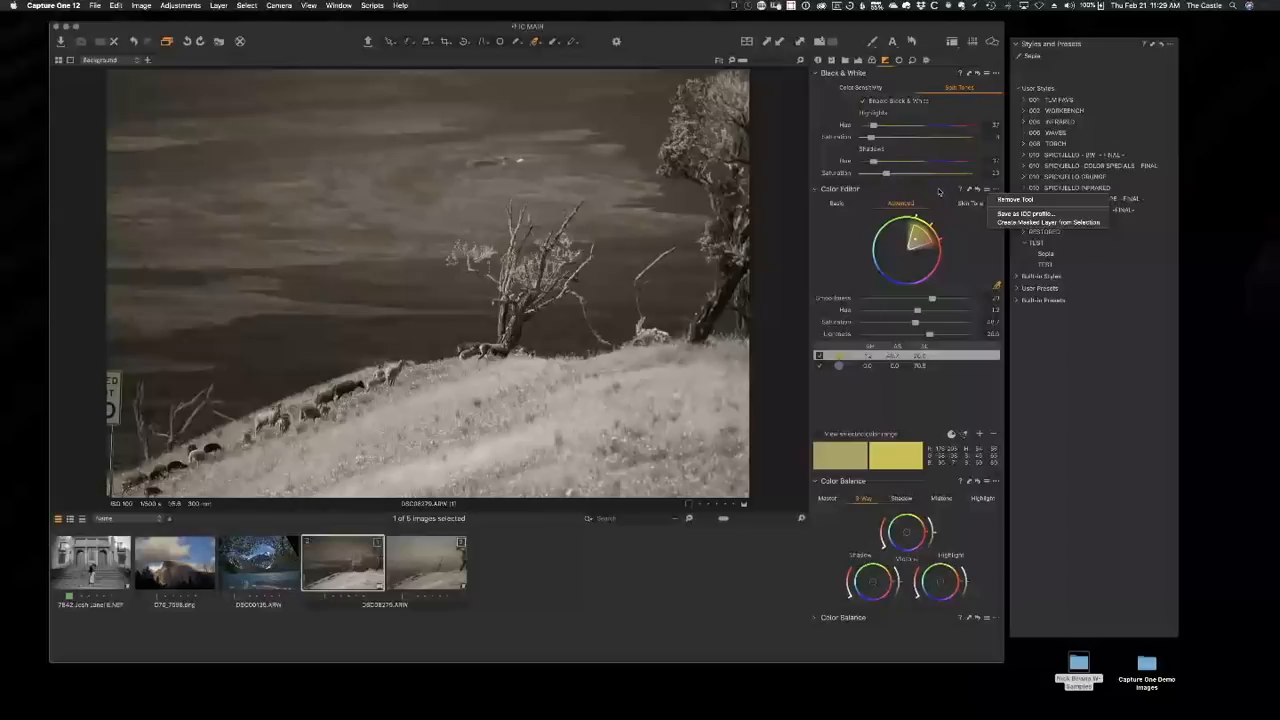
left_click(938, 191)
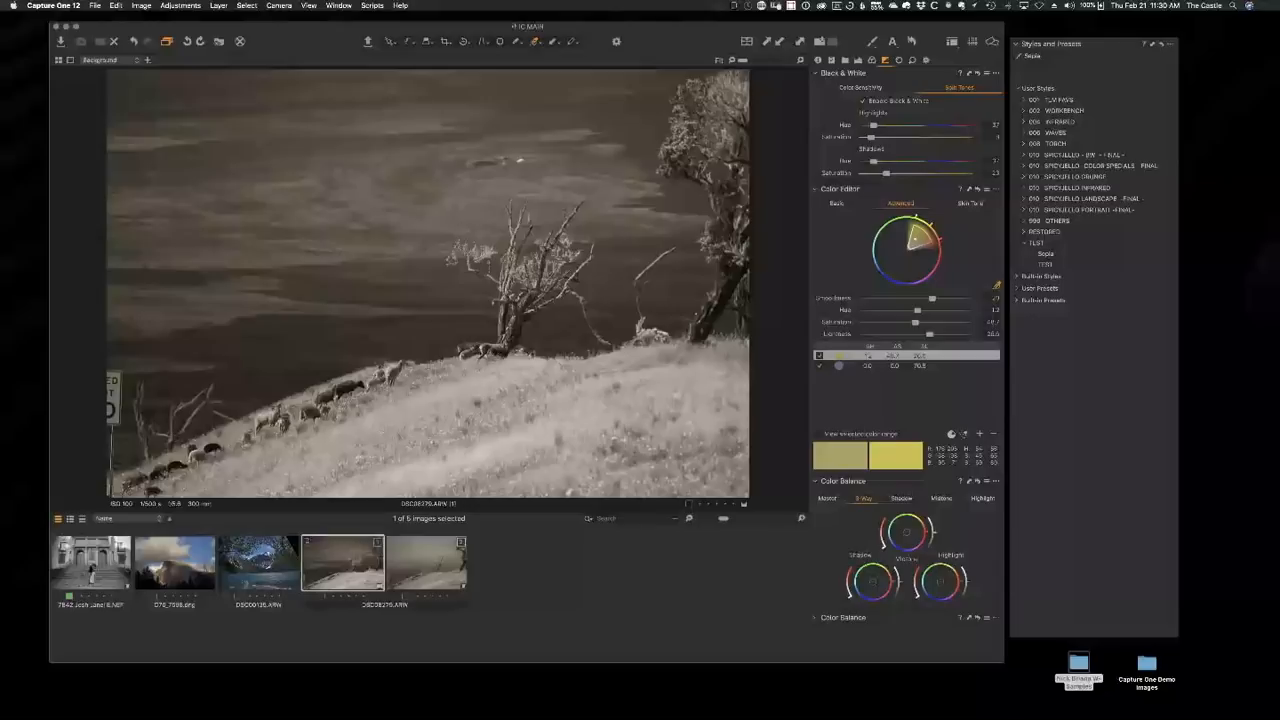
Browse the 003 Color Grading and 004 Luminosity Masking folders in the library, view the wave photo, and select the 002 Black & Whites folder.
left_click(845, 61)
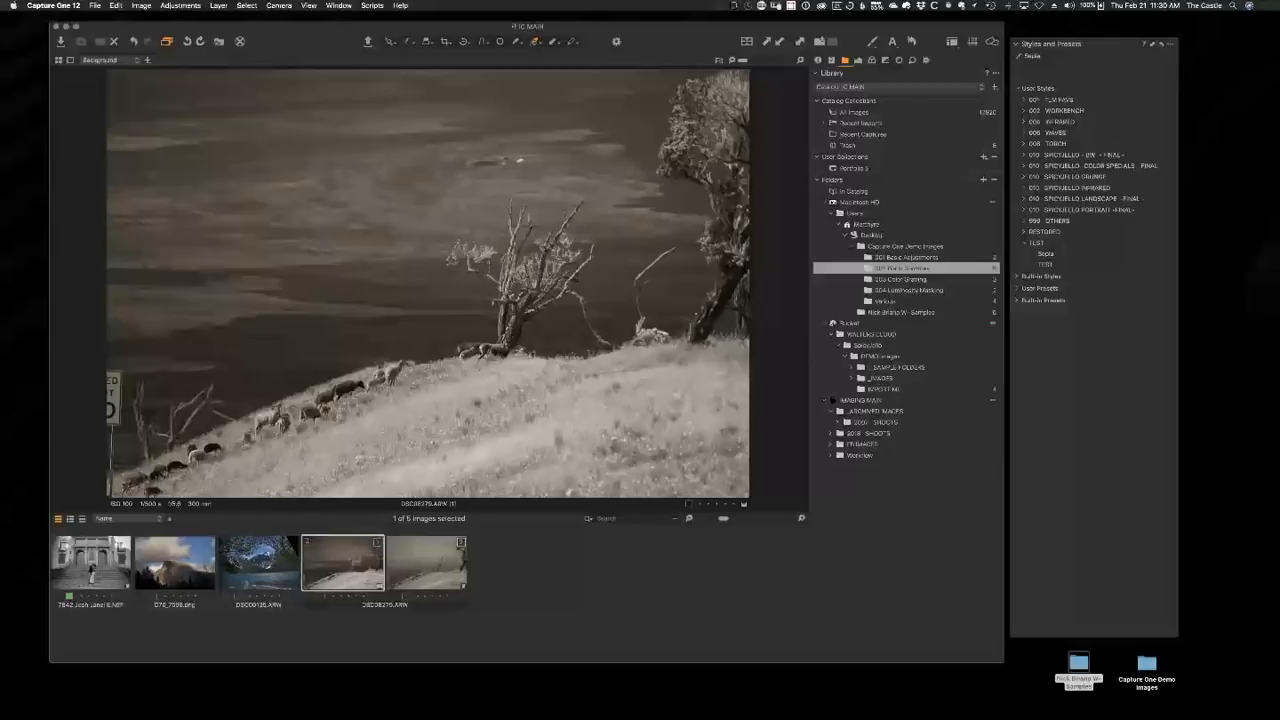
left_click(914, 280)
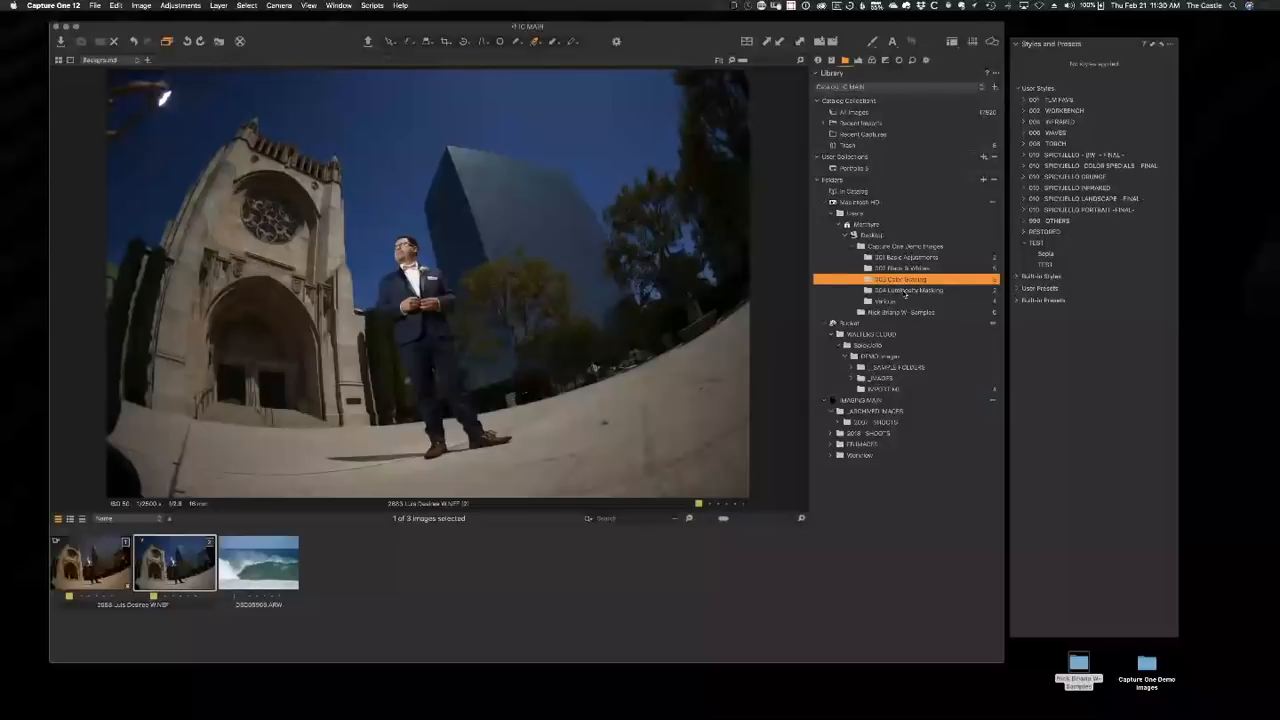
left_click(926, 291)
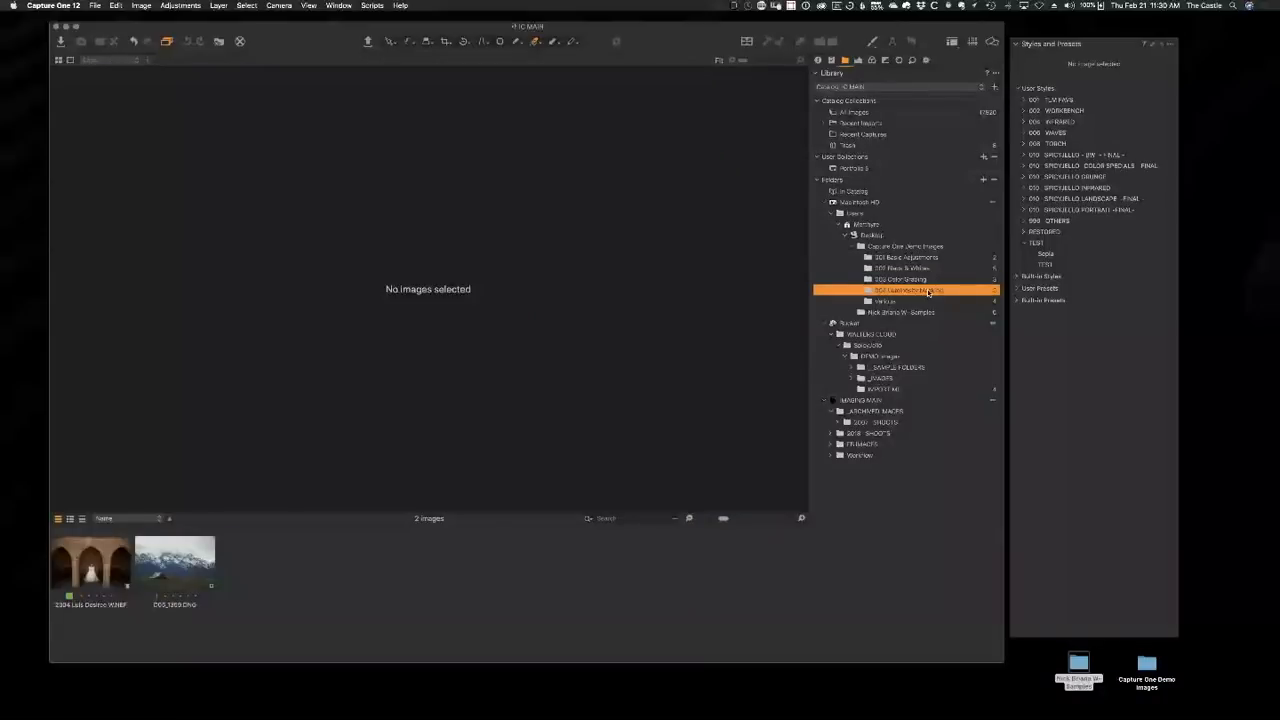
left_click(898, 282)
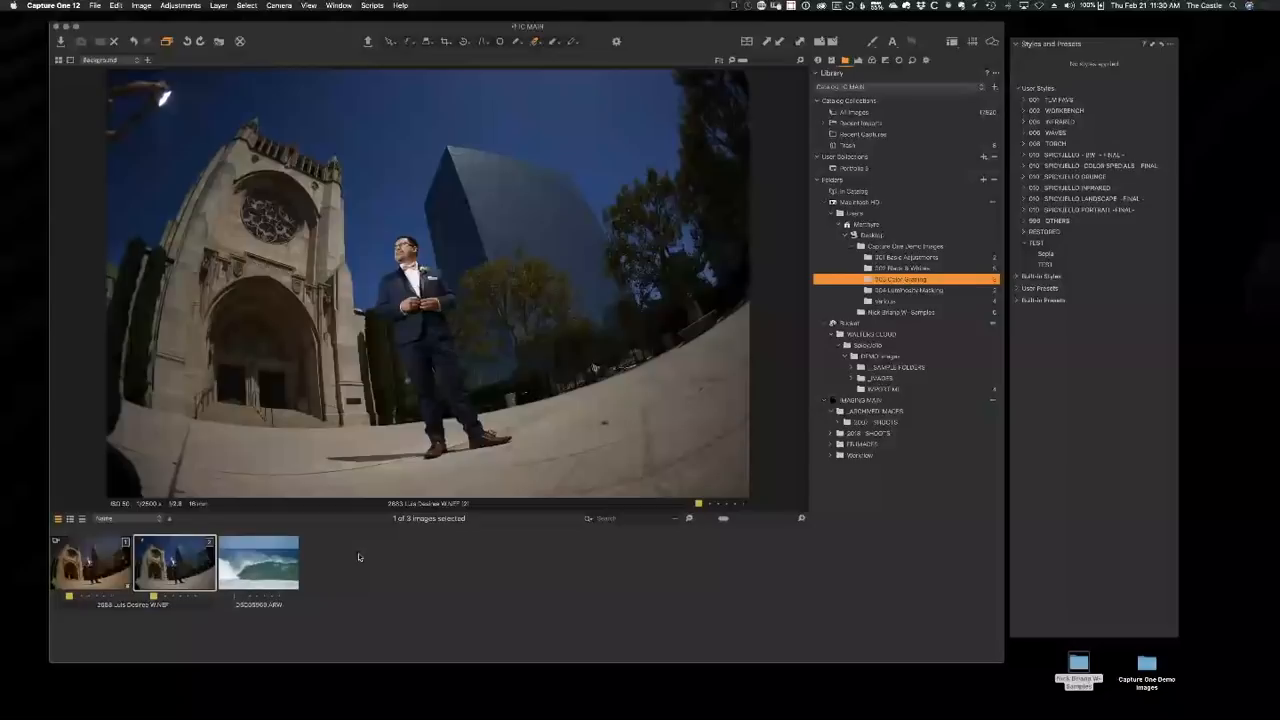
left_click(267, 564)
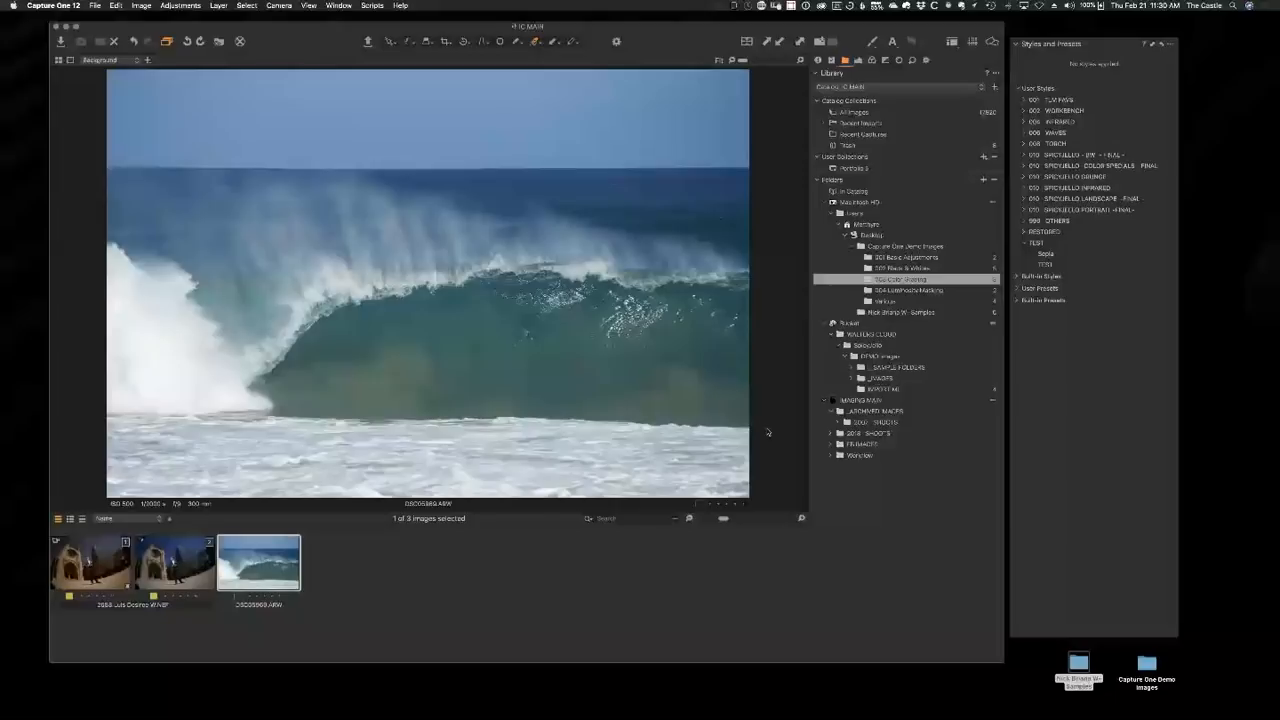
left_click(893, 269)
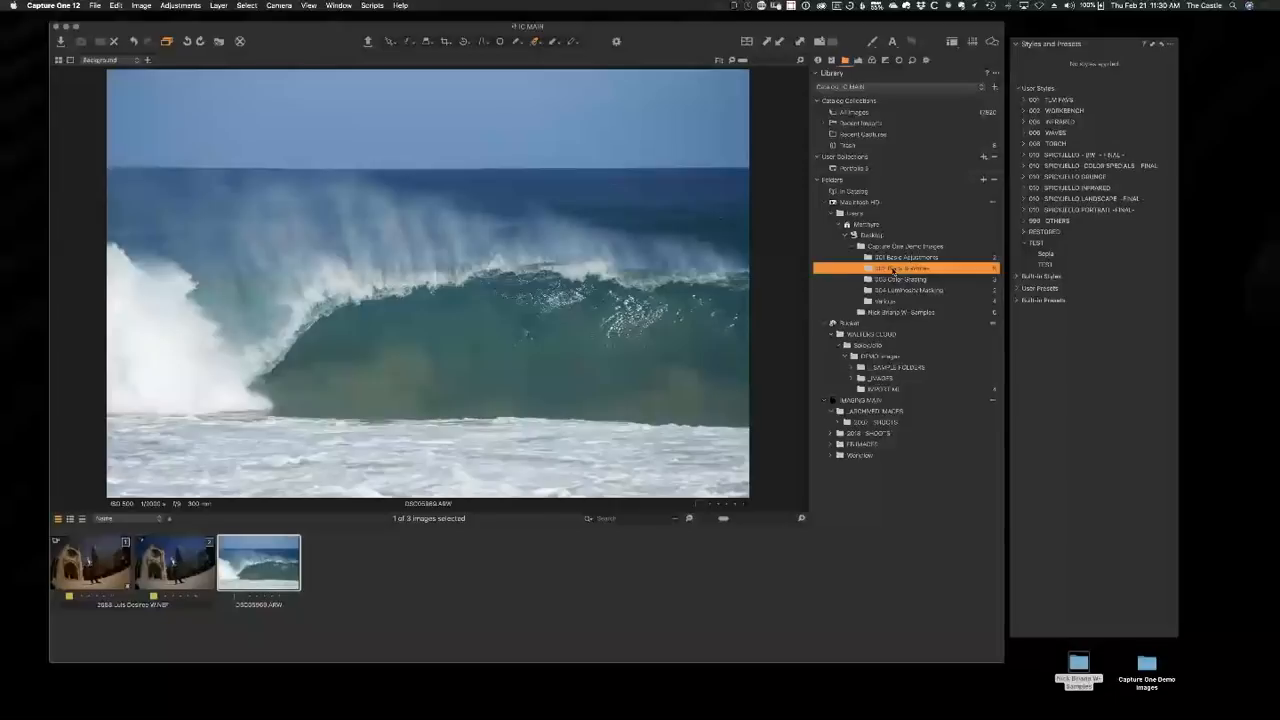
Select the 003 Color Grading folder and compare the 3-Way Color Balance settings of the ungraded and graded church portrait variants.
key("Down")
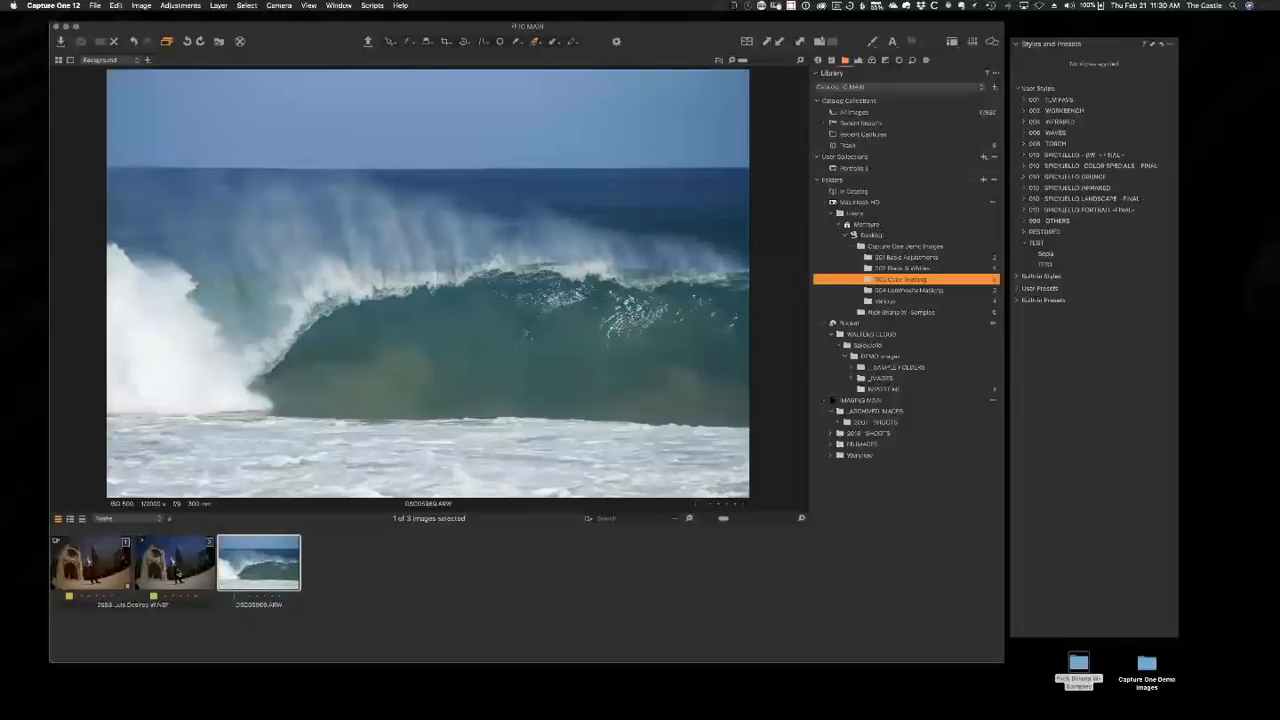
left_click(178, 573)
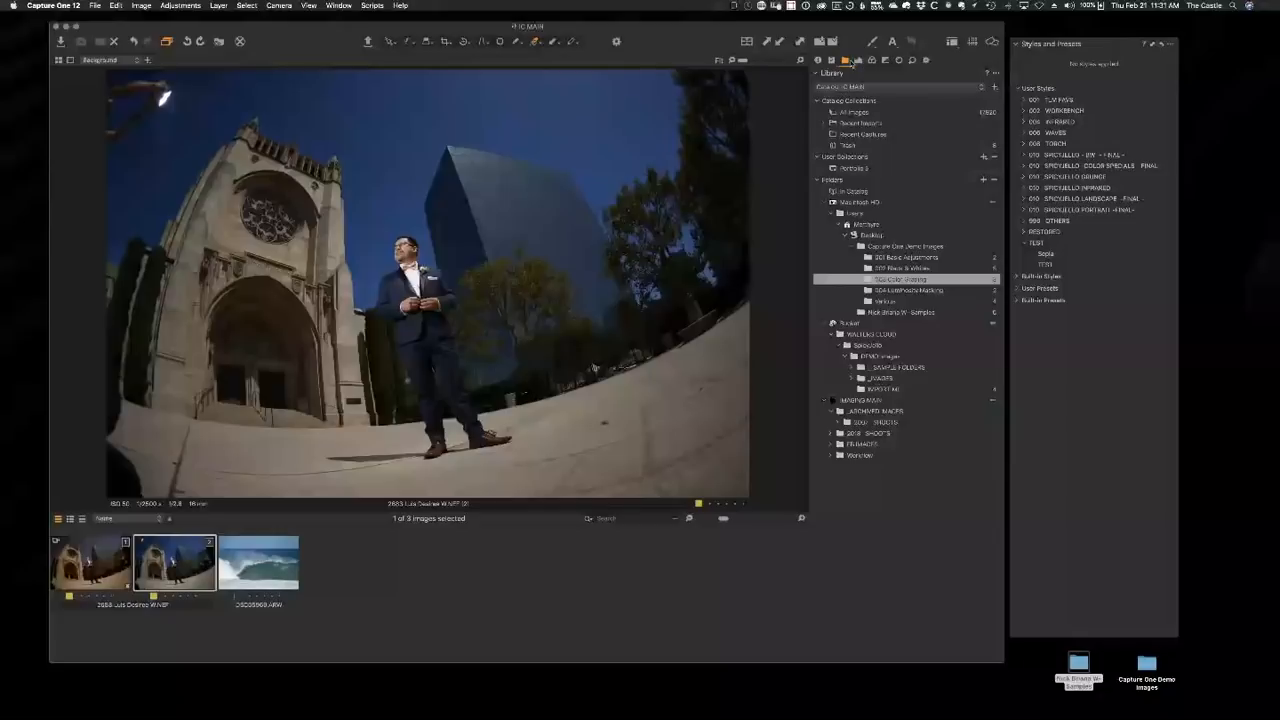
left_click(857, 61)
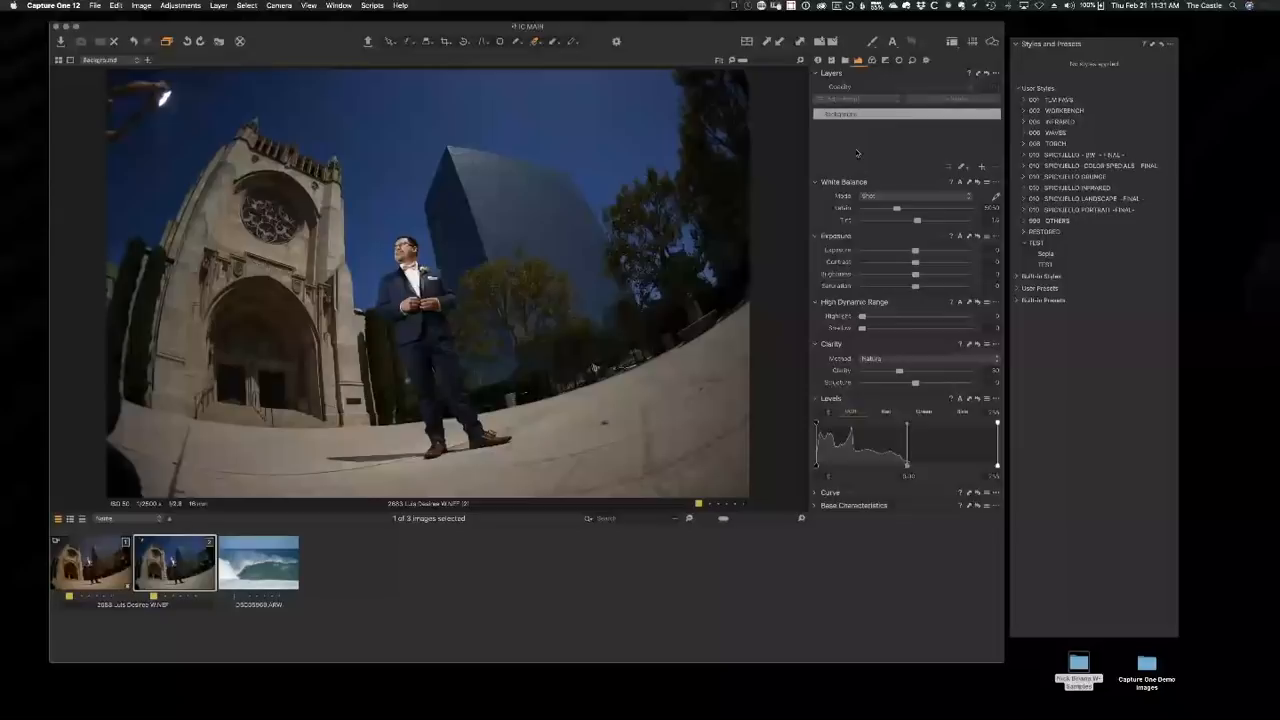
left_click(872, 61)
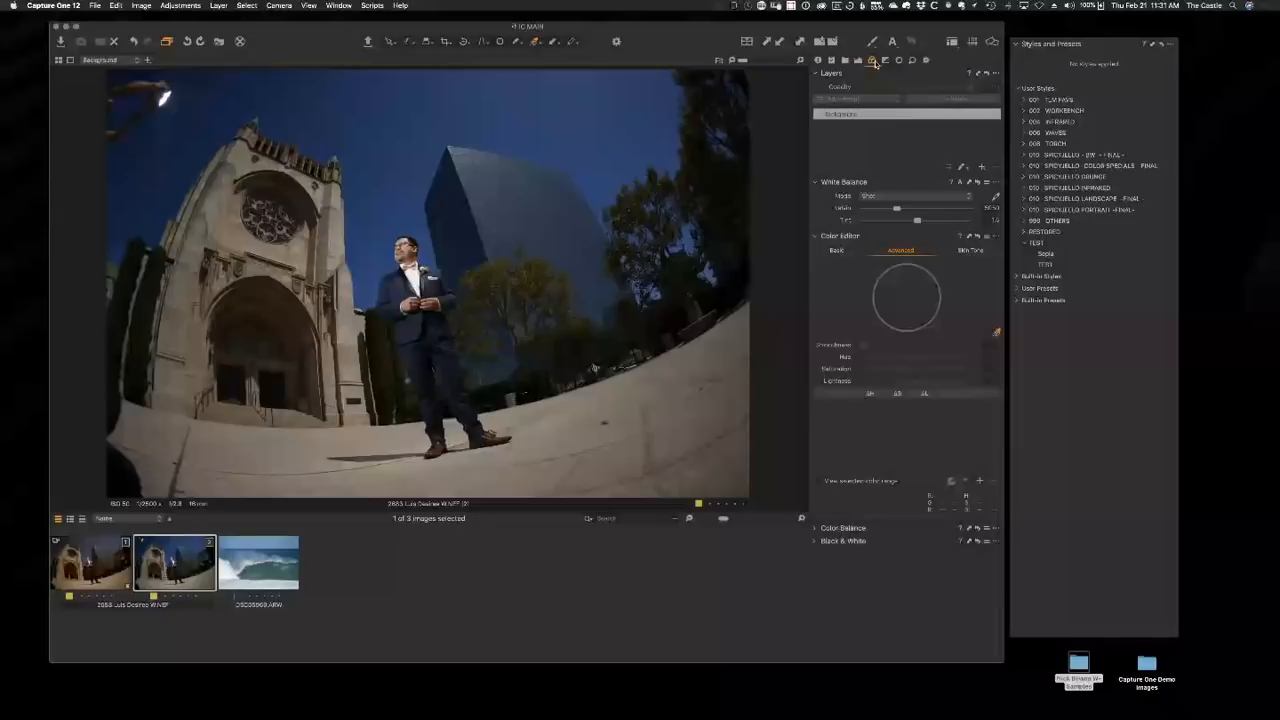
left_click(814, 529)
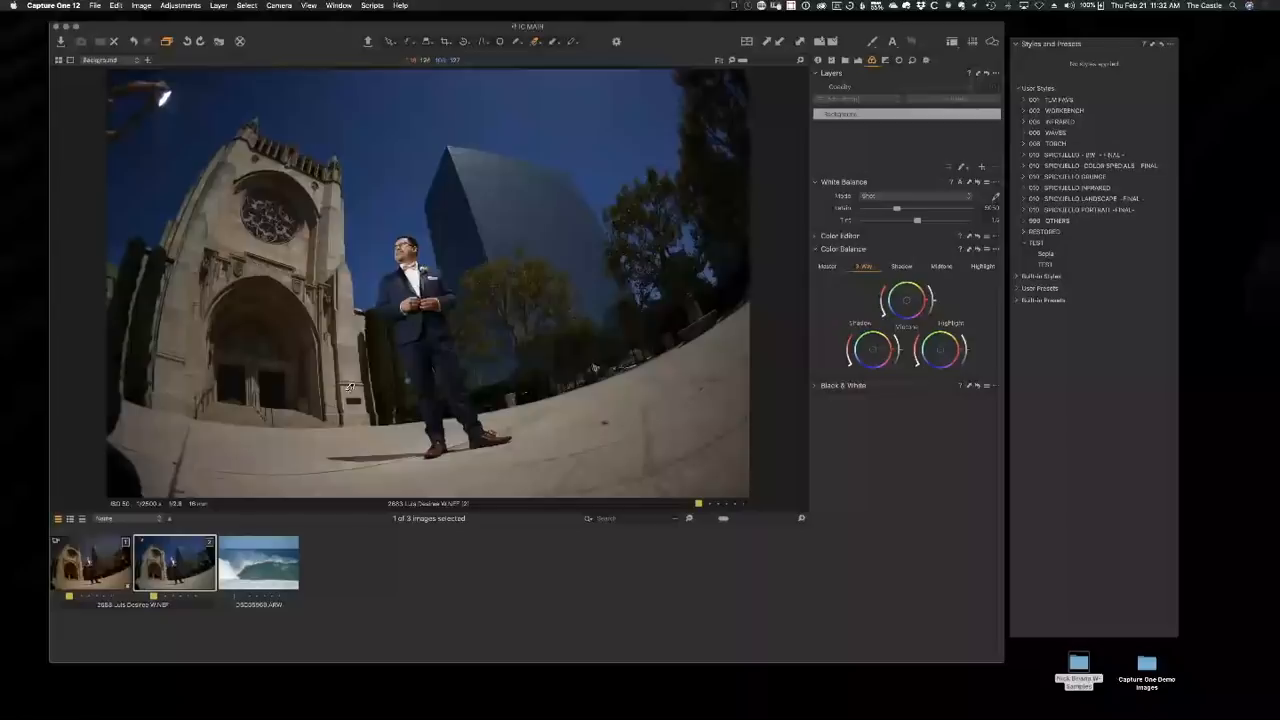
left_click(104, 569)
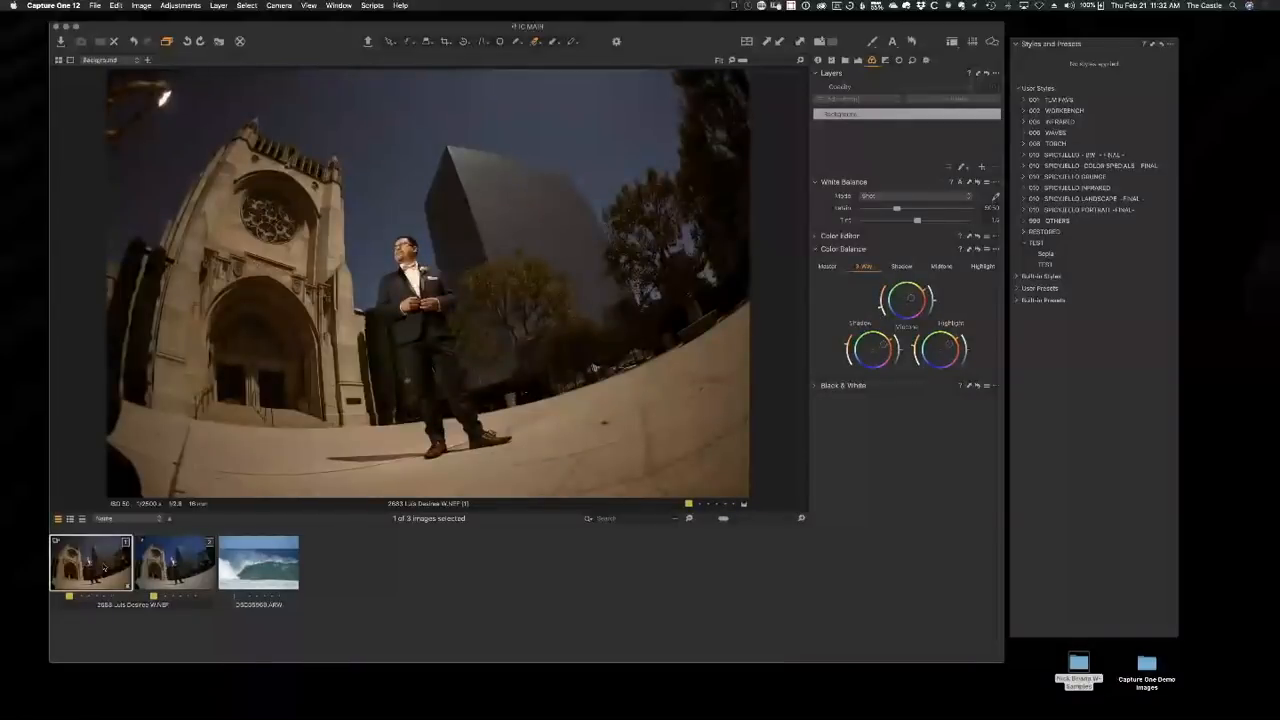
left_click(183, 575)
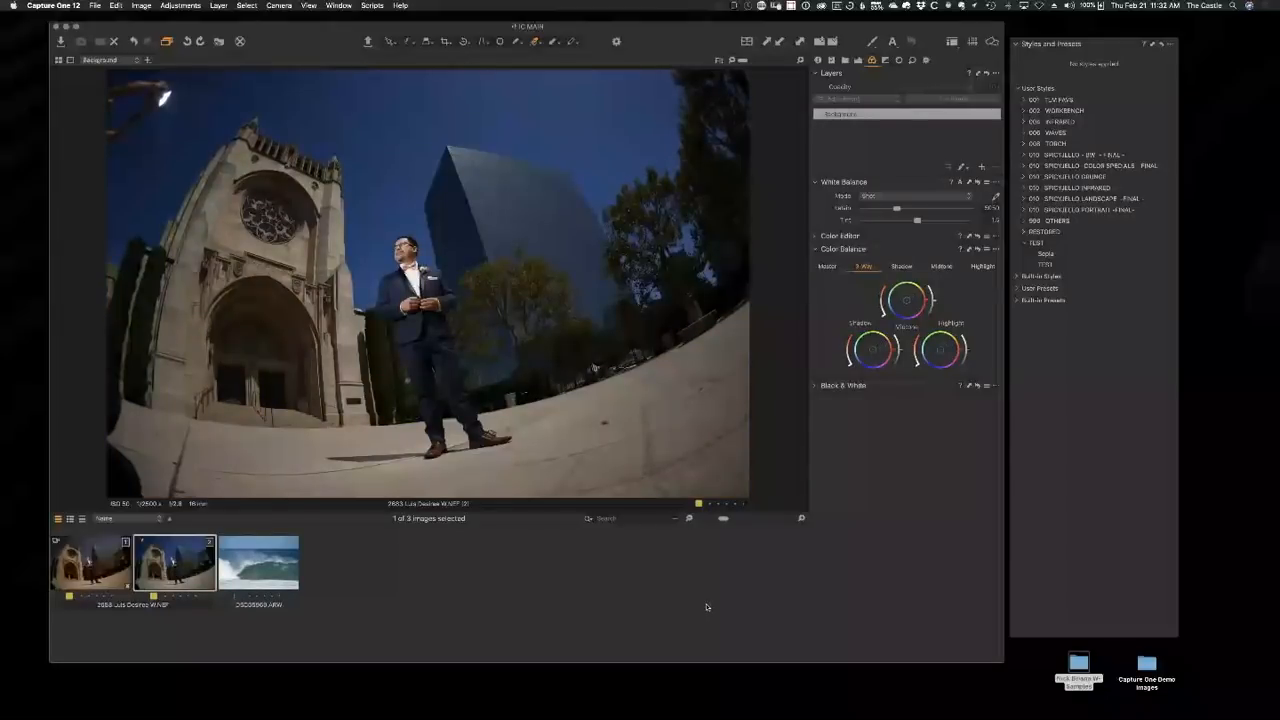
Boost the ungraded church portrait's contrast by moving the Levels black and white input points inward and raising the High Dynamic Range Highlight recovery.
left_click(858, 61)
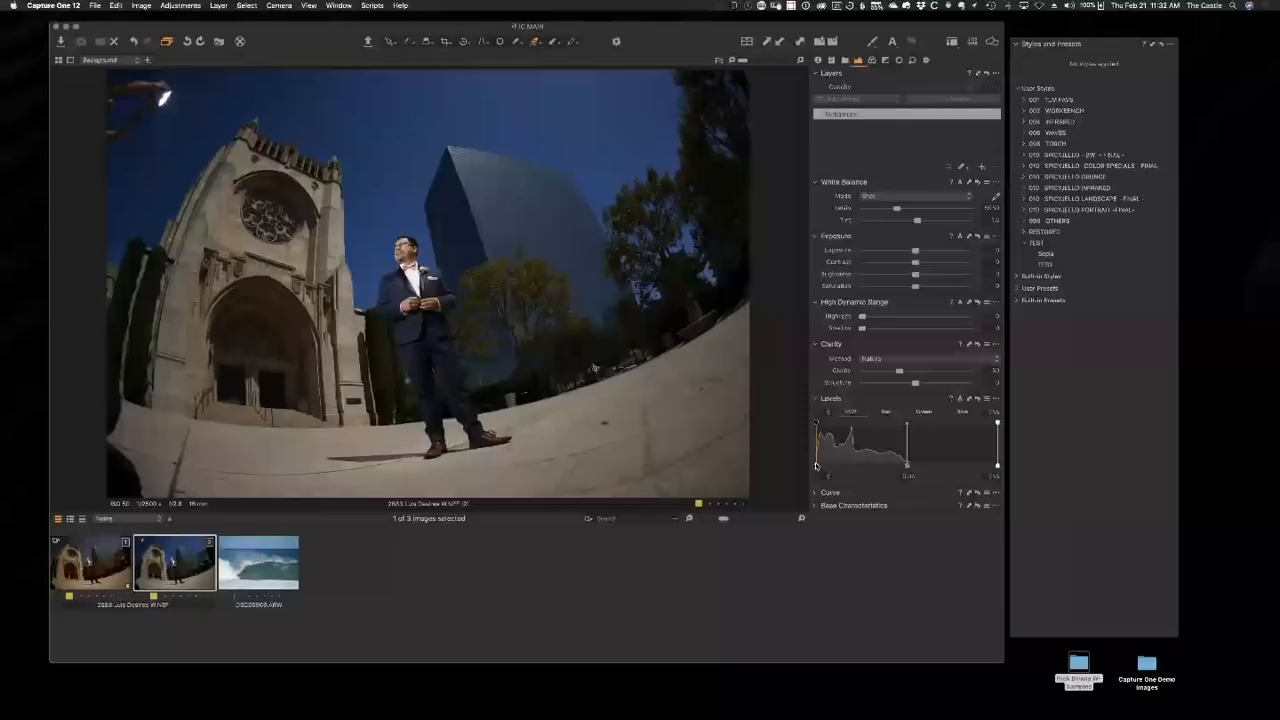
left_click_drag(816, 465, 820, 462)
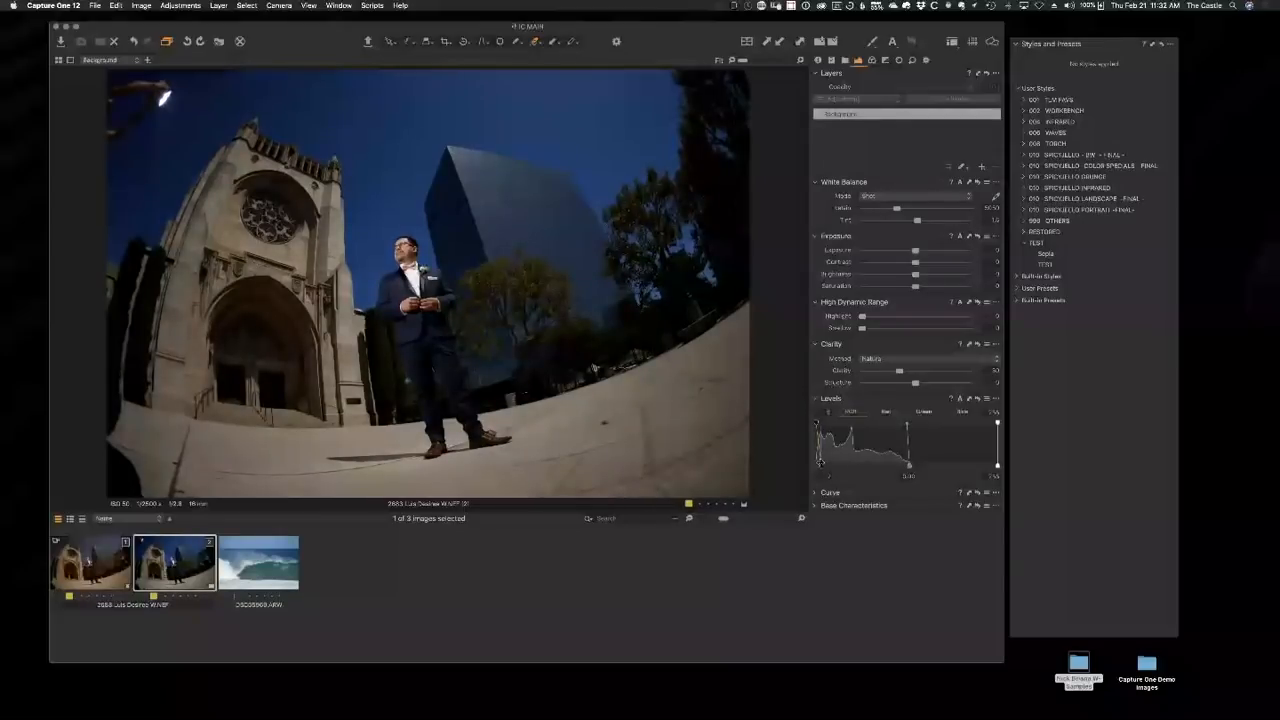
left_click_drag(820, 462, 822, 467)
left_click_drag(997, 465, 964, 466)
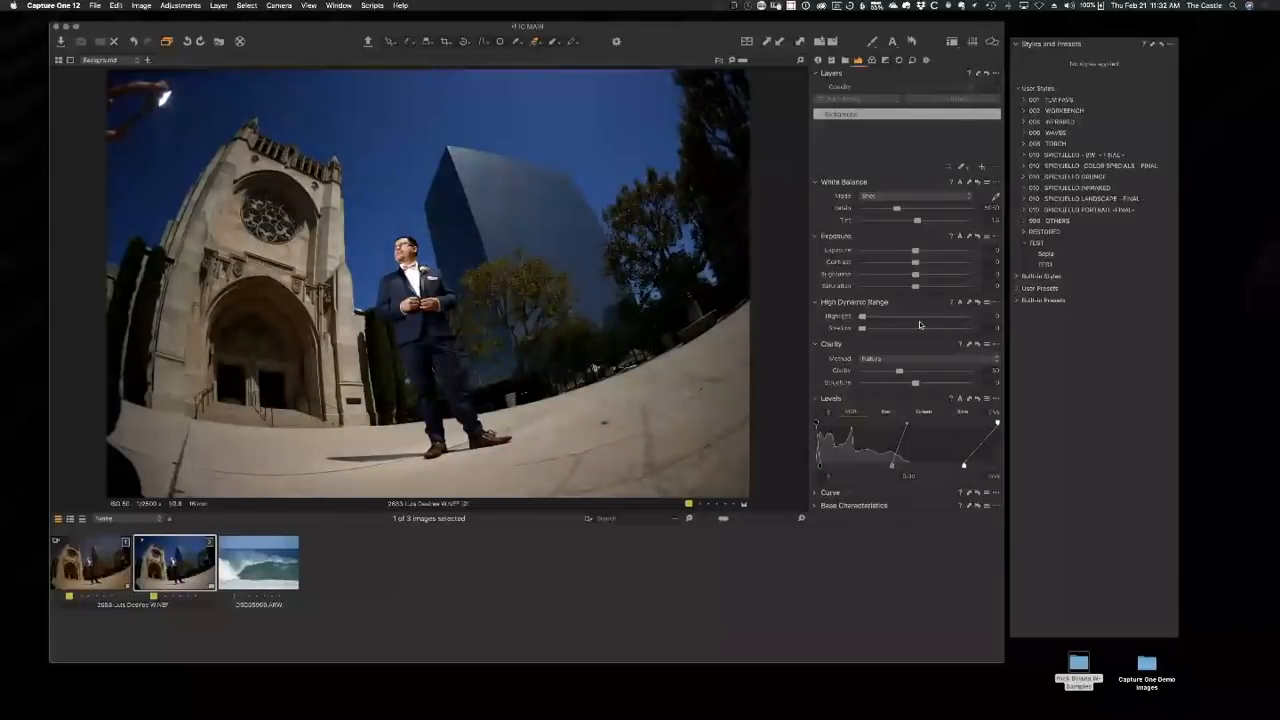
left_click_drag(862, 316, 957, 318)
left_click_drag(963, 465, 974, 465)
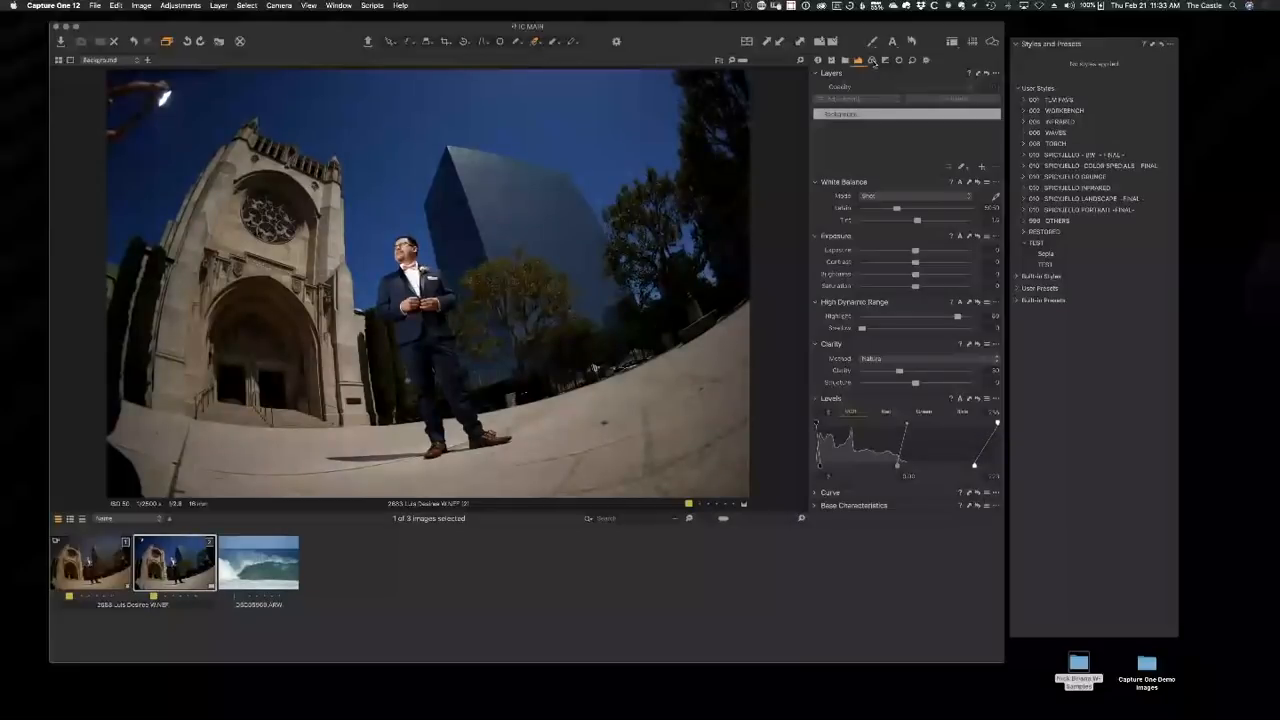
Warm the portrait's shadows, midtones and highlights toward orange in the 3-Way Color Balance, and view each range's individual wheel.
left_click(872, 60)
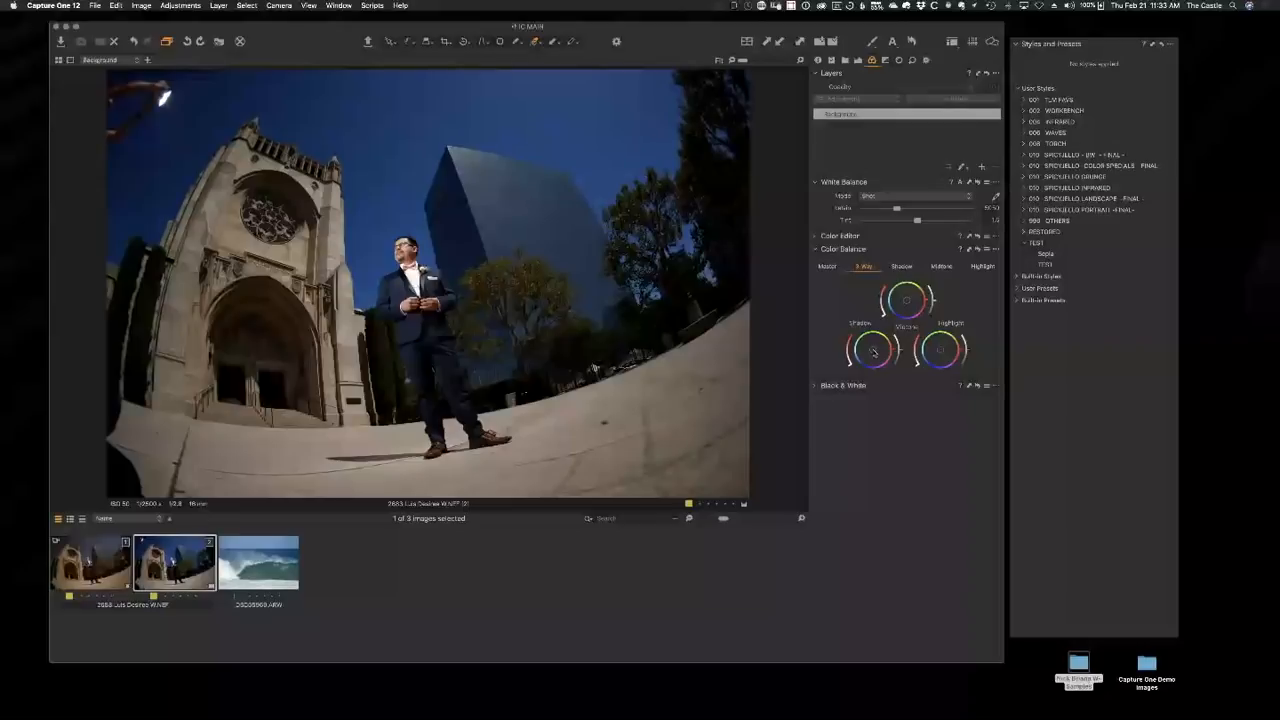
left_click_drag(872, 350, 882, 346)
mouse_move(897, 347)
left_mouse_down()
mouse_move(860, 324)
mouse_move(901, 353)
left_mouse_up()
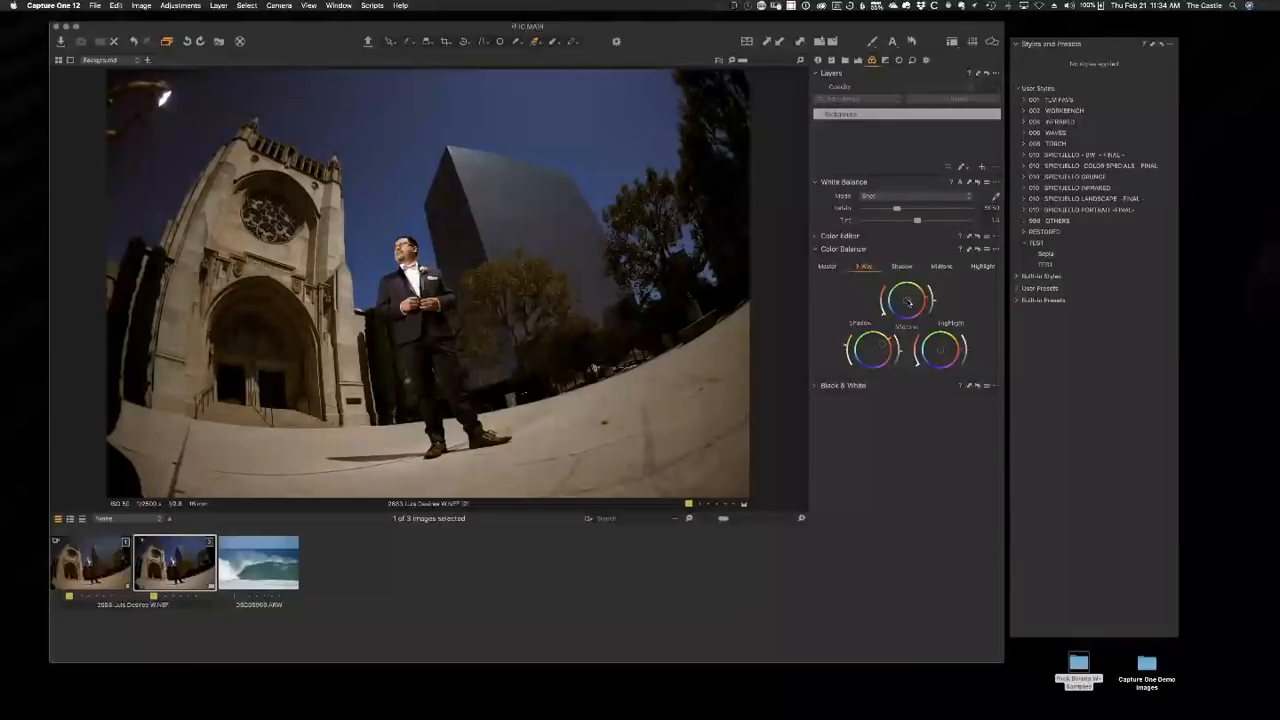
left_click_drag(906, 301, 922, 299)
mouse_move(949, 348)
left_mouse_down()
mouse_move(937, 369)
mouse_move(919, 366)
mouse_move(948, 350)
left_mouse_up()
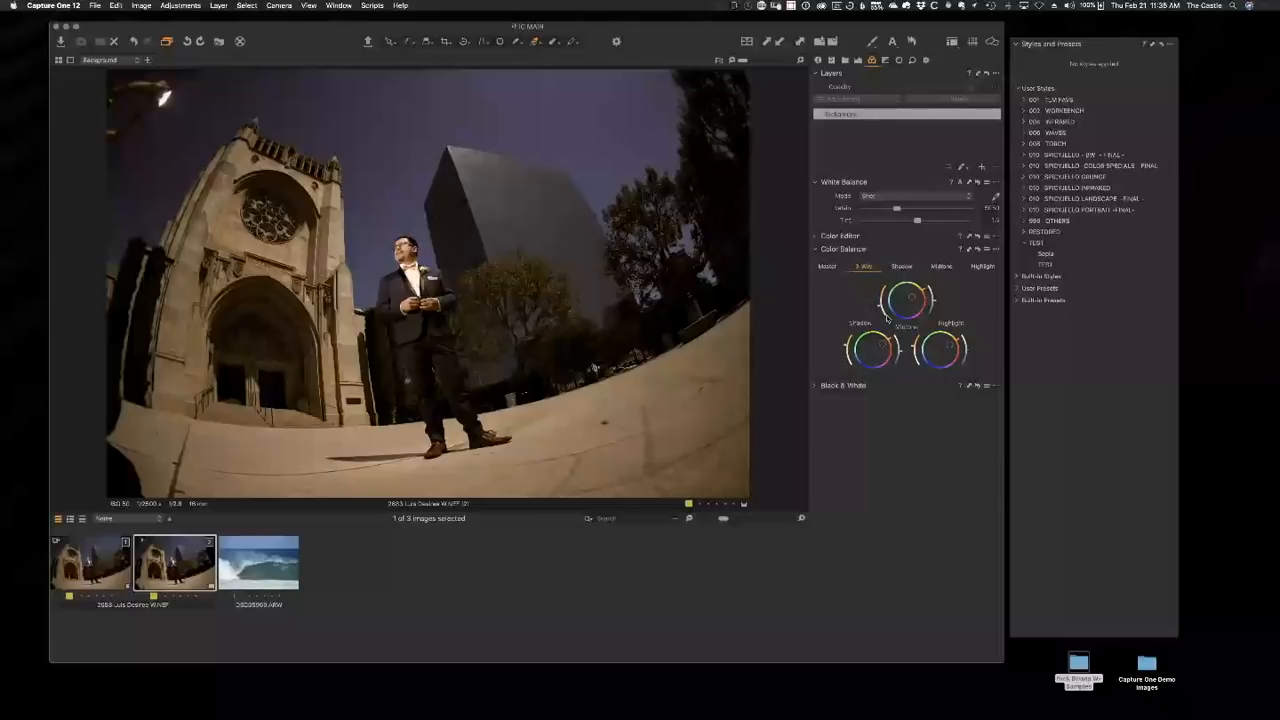
left_click(901, 267)
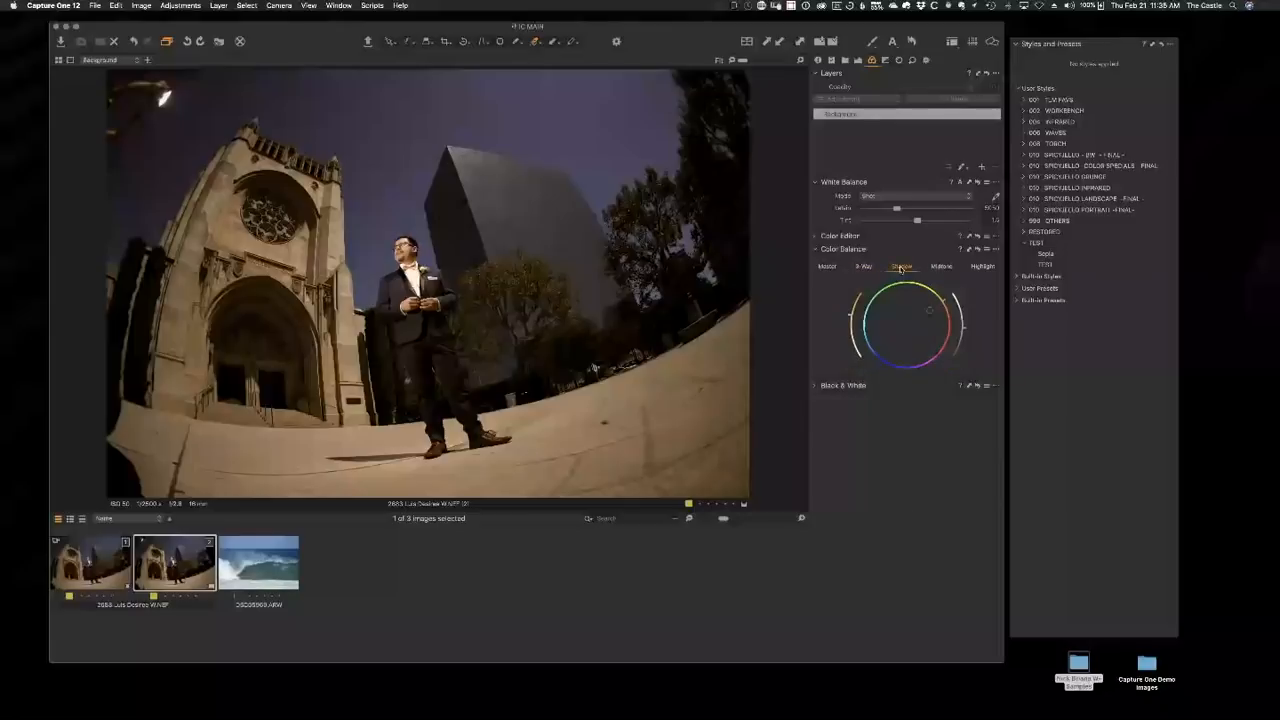
left_click(941, 266)
left_click(982, 266)
left_click(866, 267)
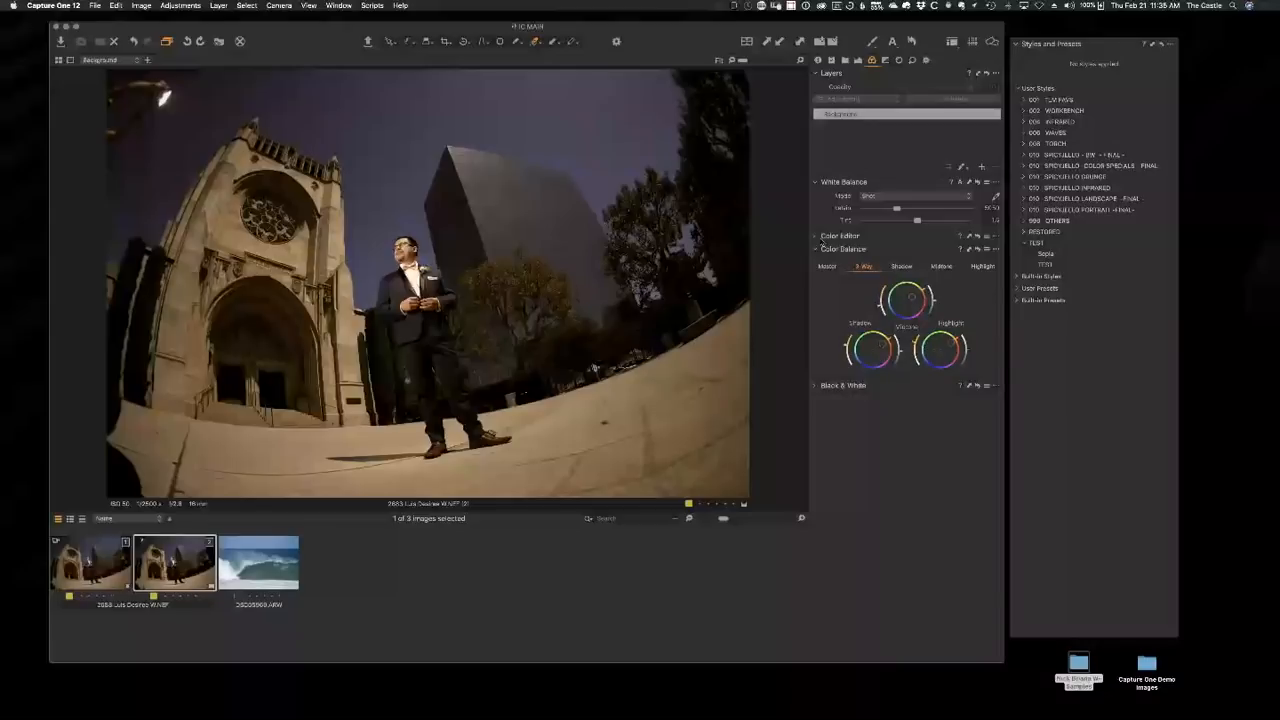
Try a saturation change on all colors in the Basic Color Editor and view the Exposure adjustments.
left_click(821, 243)
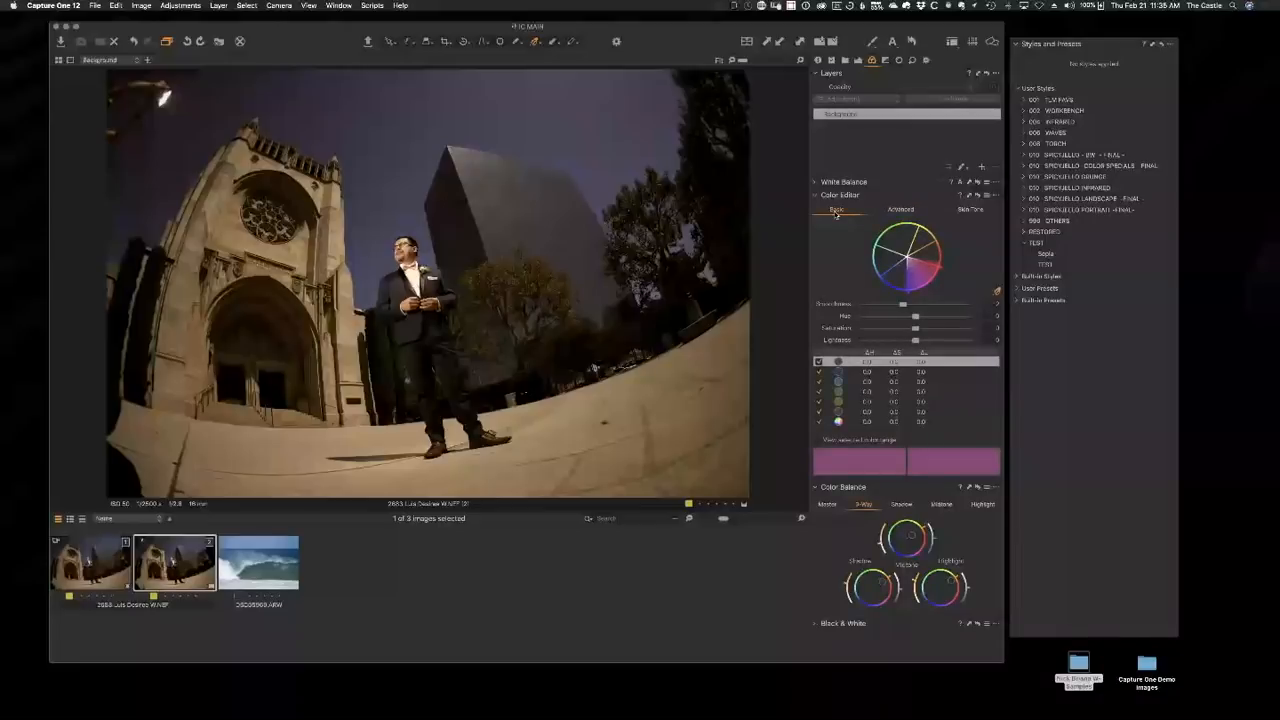
left_click(840, 422)
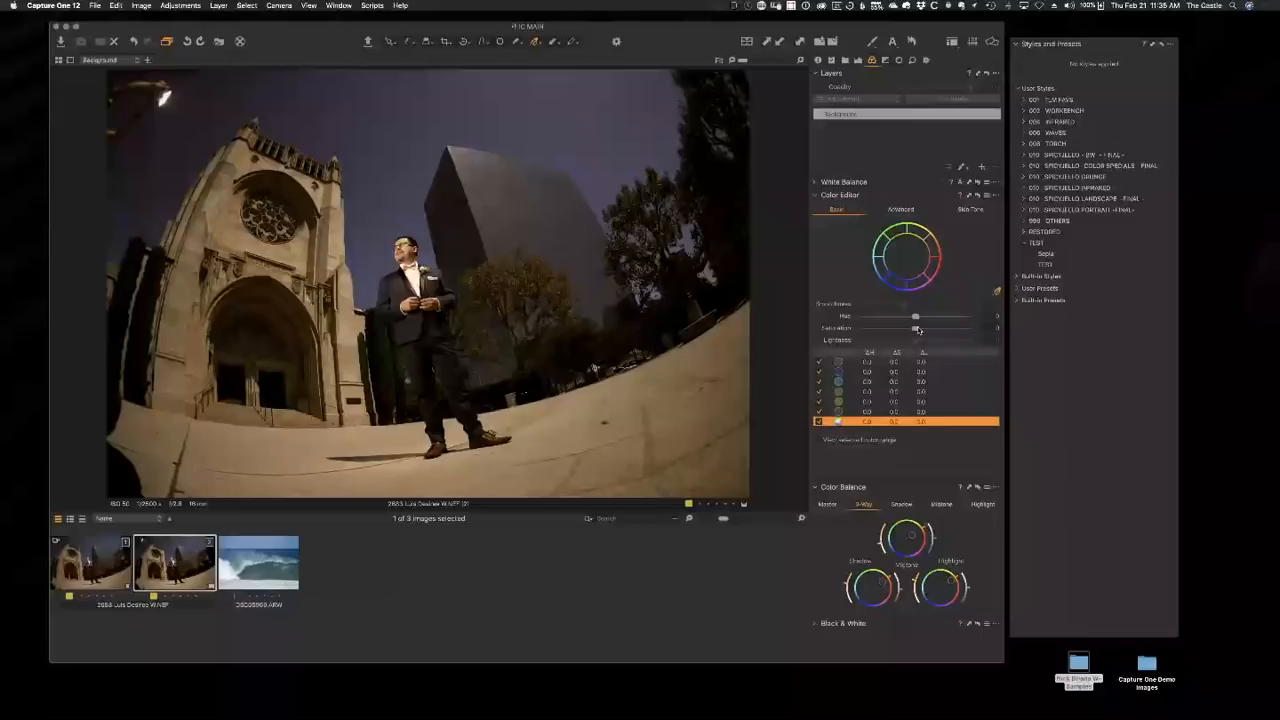
left_click_drag(916, 330, 915, 330)
left_click(857, 61)
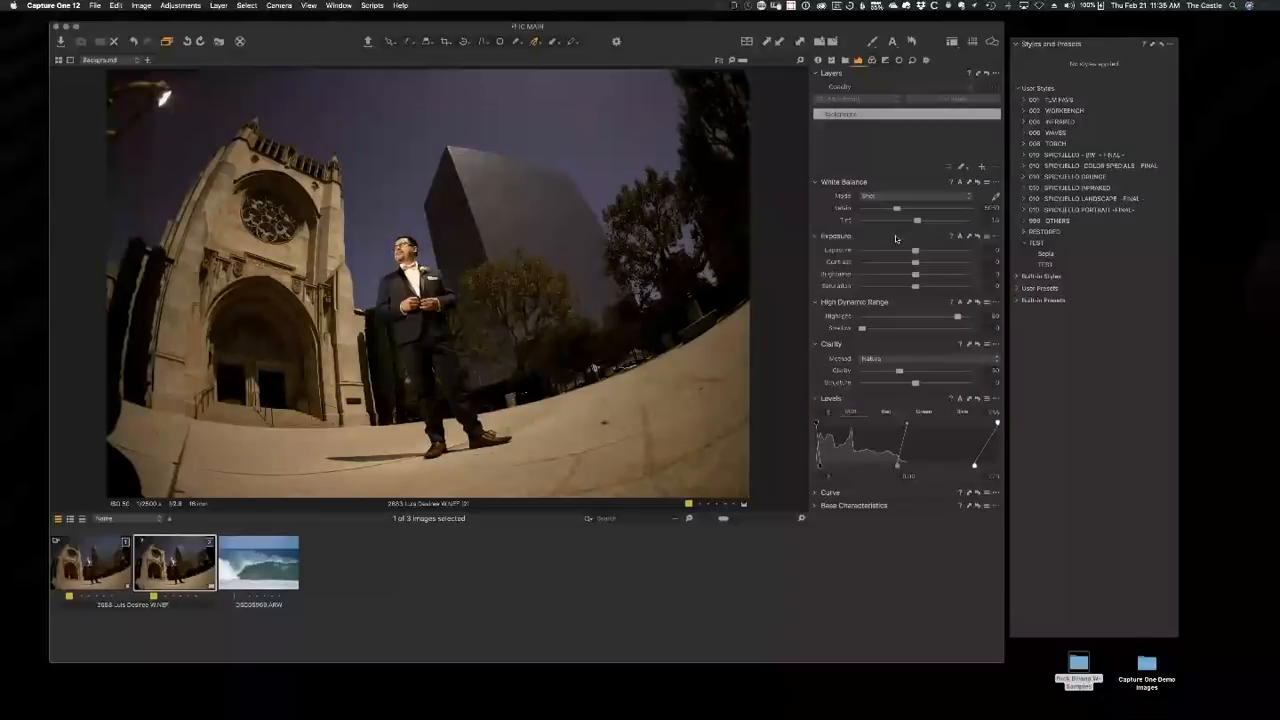
left_click(872, 61)
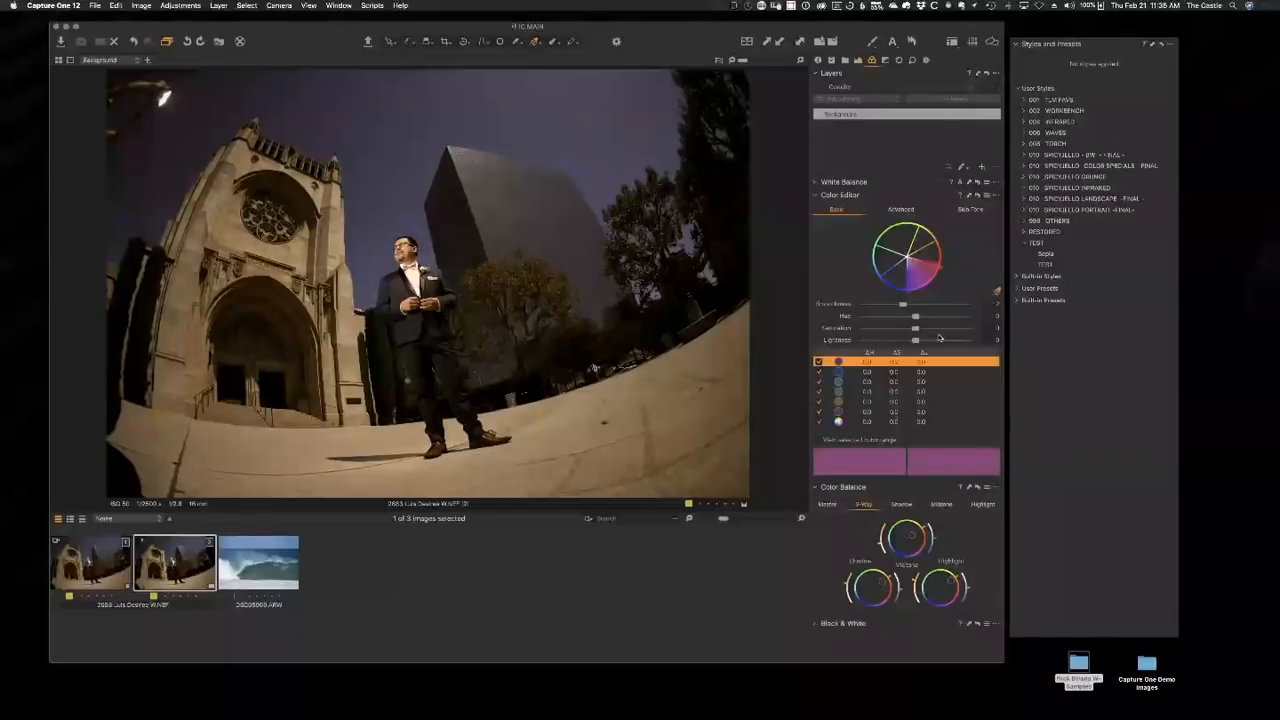
Sample the sky's blue in the Advanced Color Editor and shift its hue to -30.
left_click(902, 210)
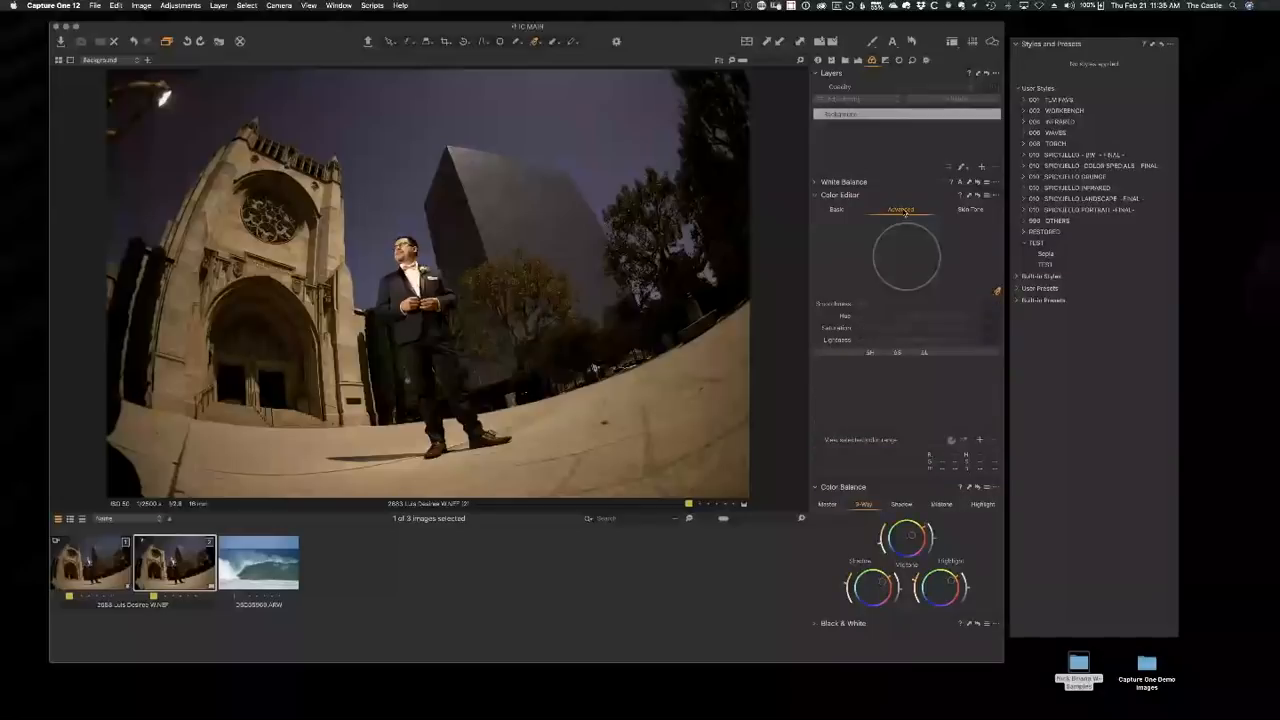
left_click(997, 292)
left_click(478, 111)
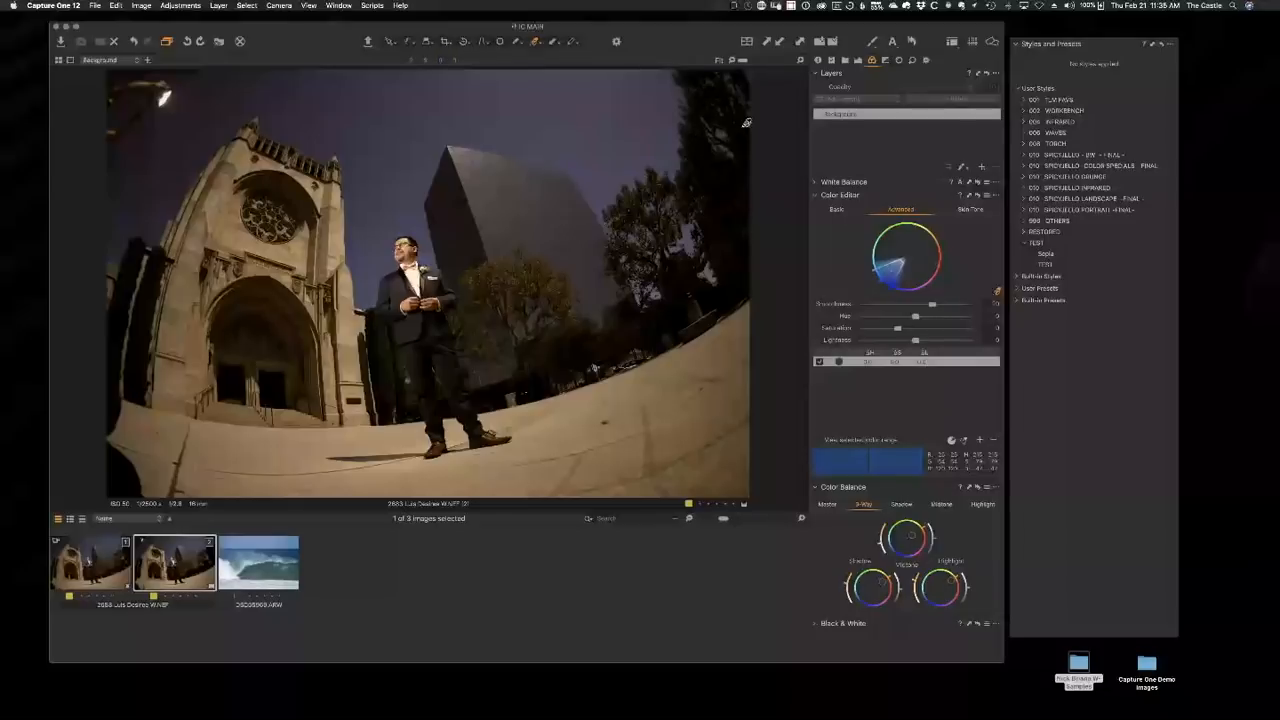
mouse_move(915, 317)
left_mouse_down()
mouse_move(818, 322)
mouse_move(922, 331)
mouse_move(909, 318)
left_mouse_up()
left_click_drag(910, 318, 862, 318)
Try stacking two more sky samples with the strongest negative hue shift, and disable both additional color ranges.
left_click(579, 130)
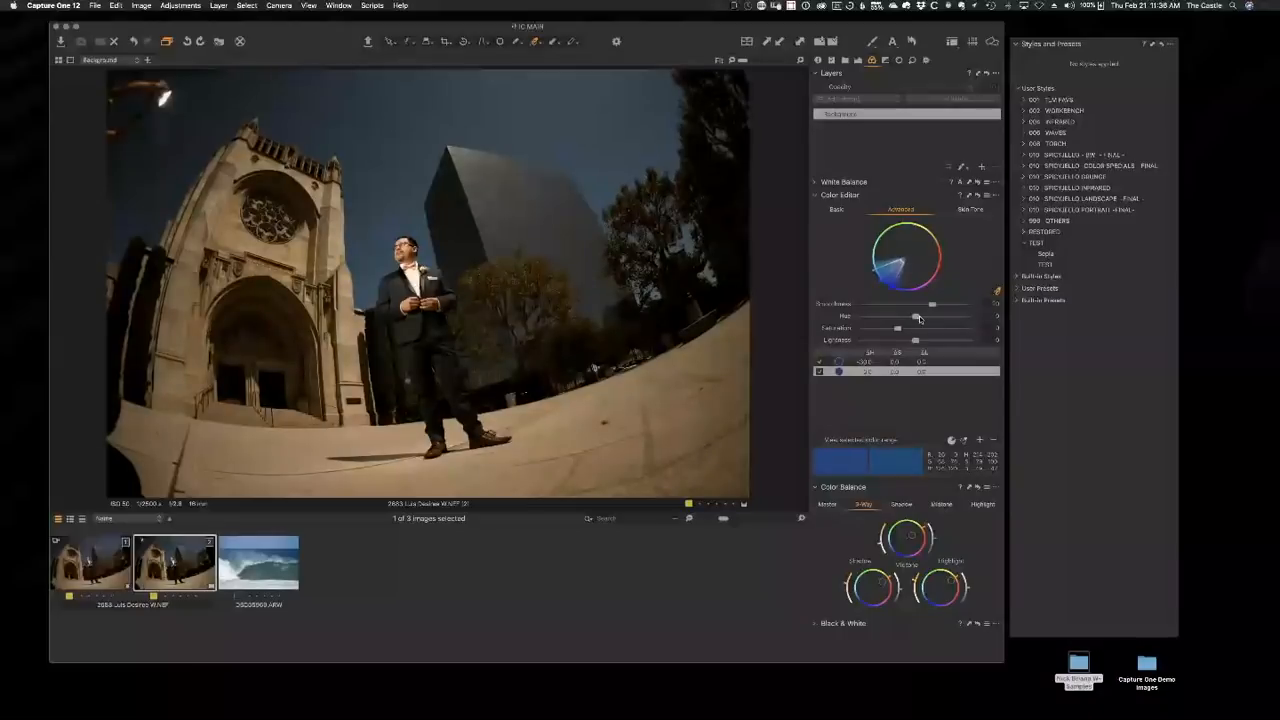
left_click_drag(919, 318, 830, 315)
left_click(562, 130)
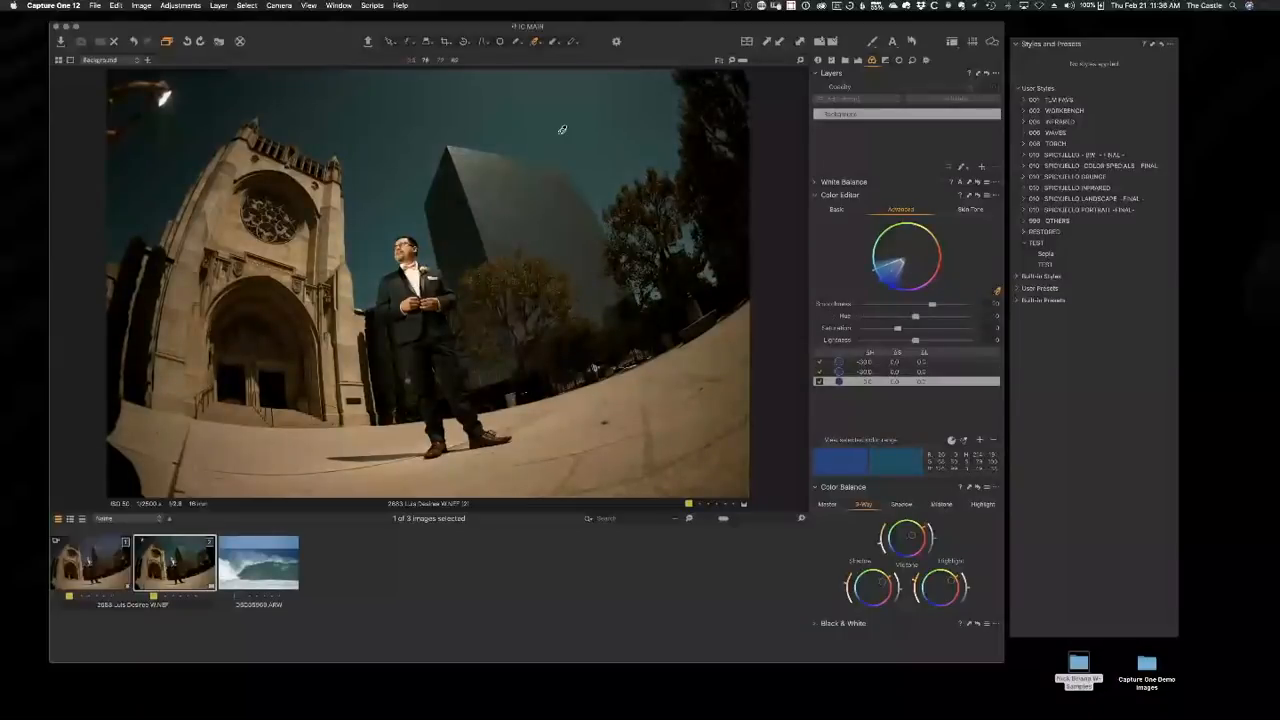
left_click_drag(915, 318, 824, 318)
left_click(820, 382)
left_click(820, 372)
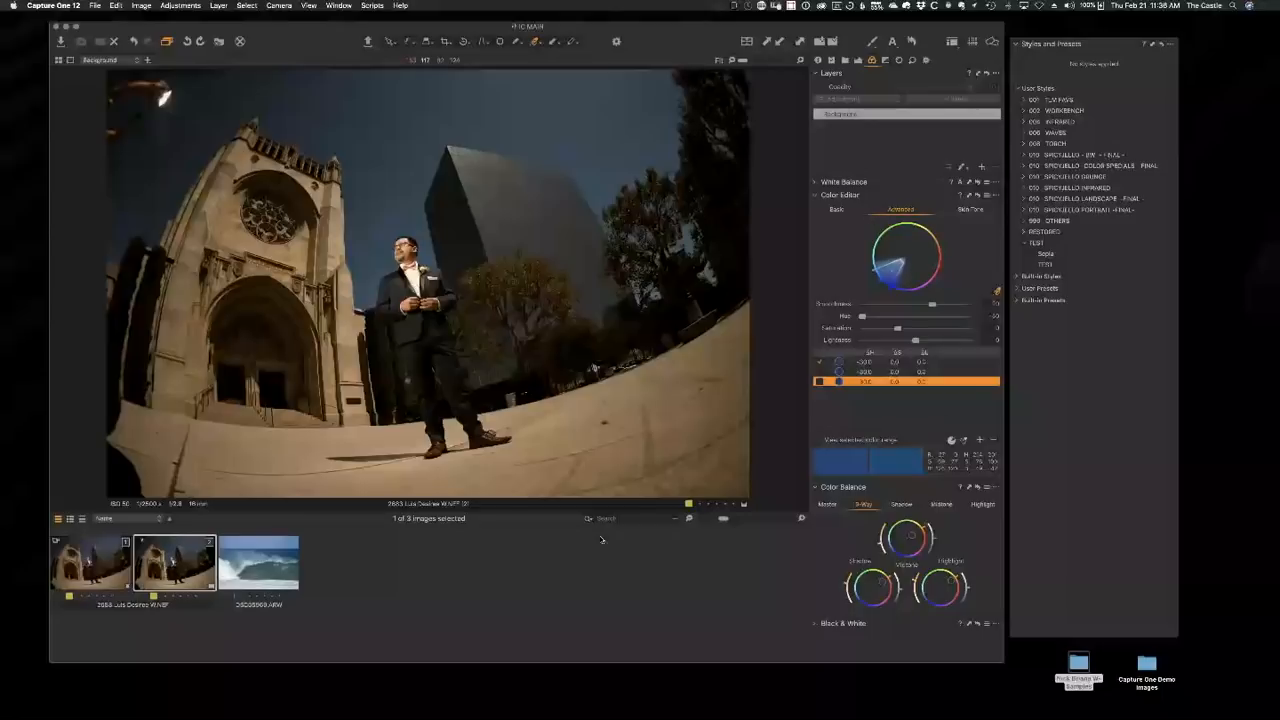
Sample the sky's blue again, preview and refine the selected color range, and create a masked layer from the selection.
left_click(532, 105)
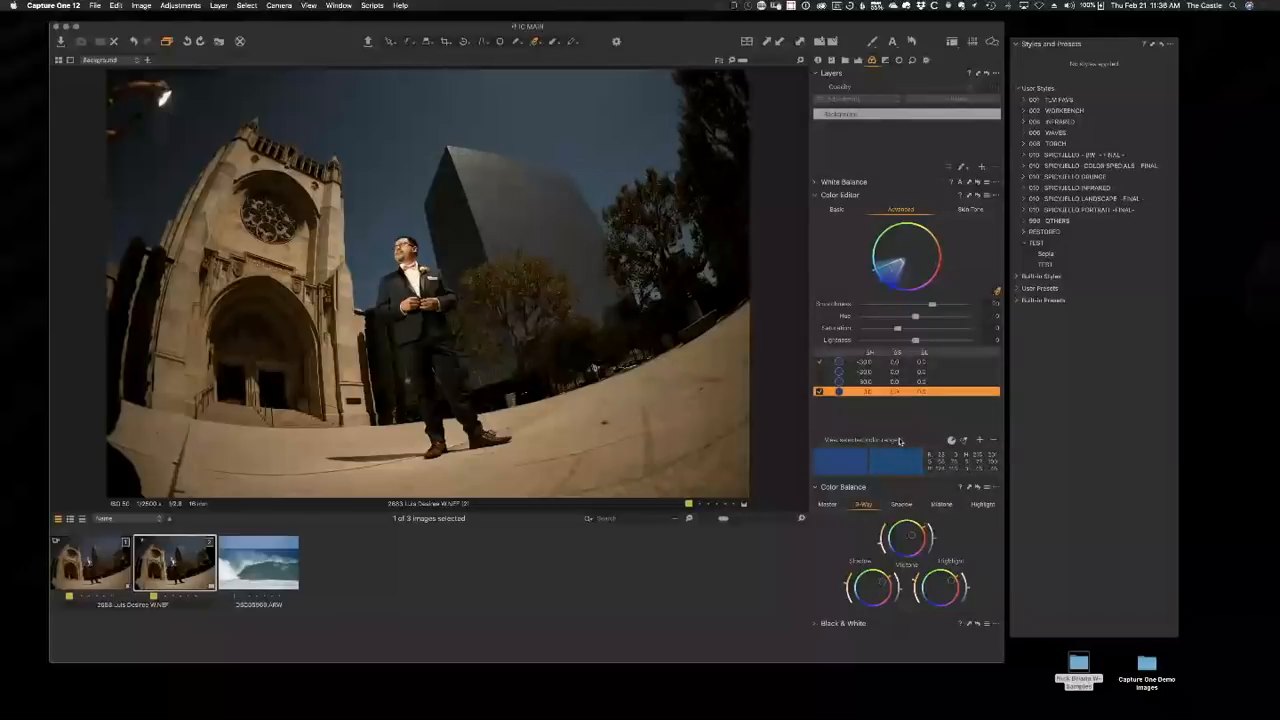
left_click(995, 195)
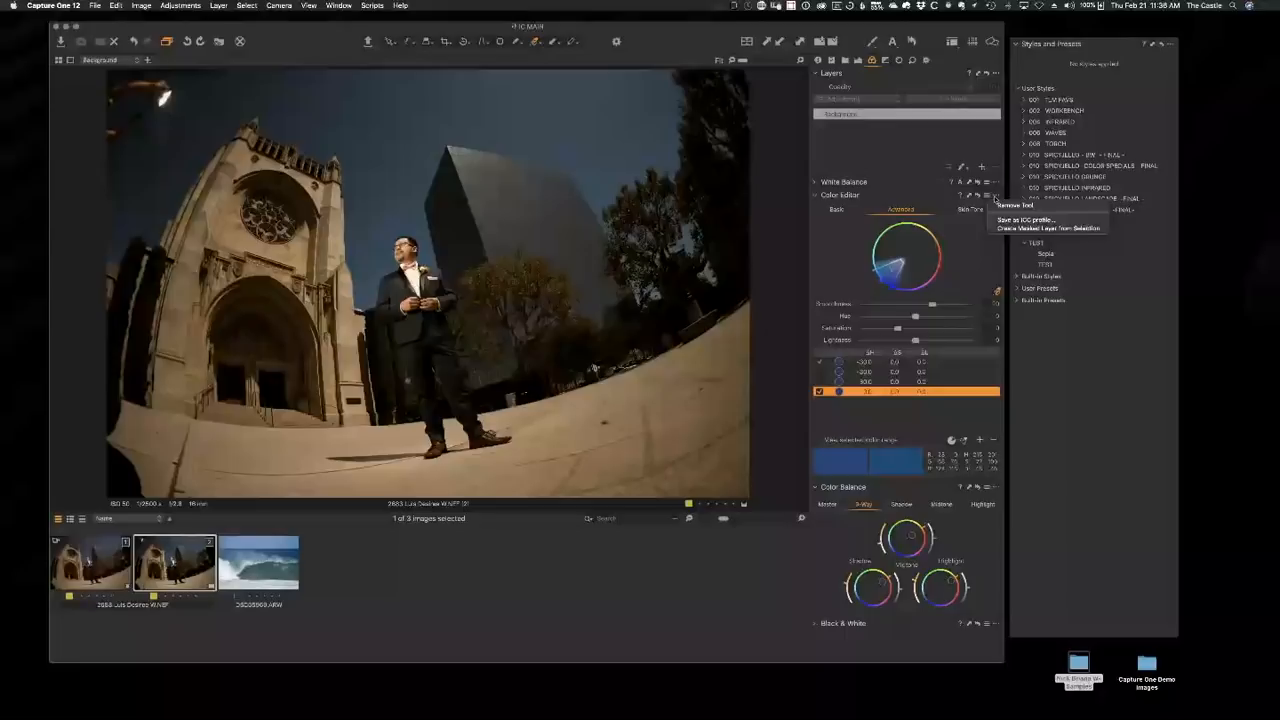
left_click(1053, 229)
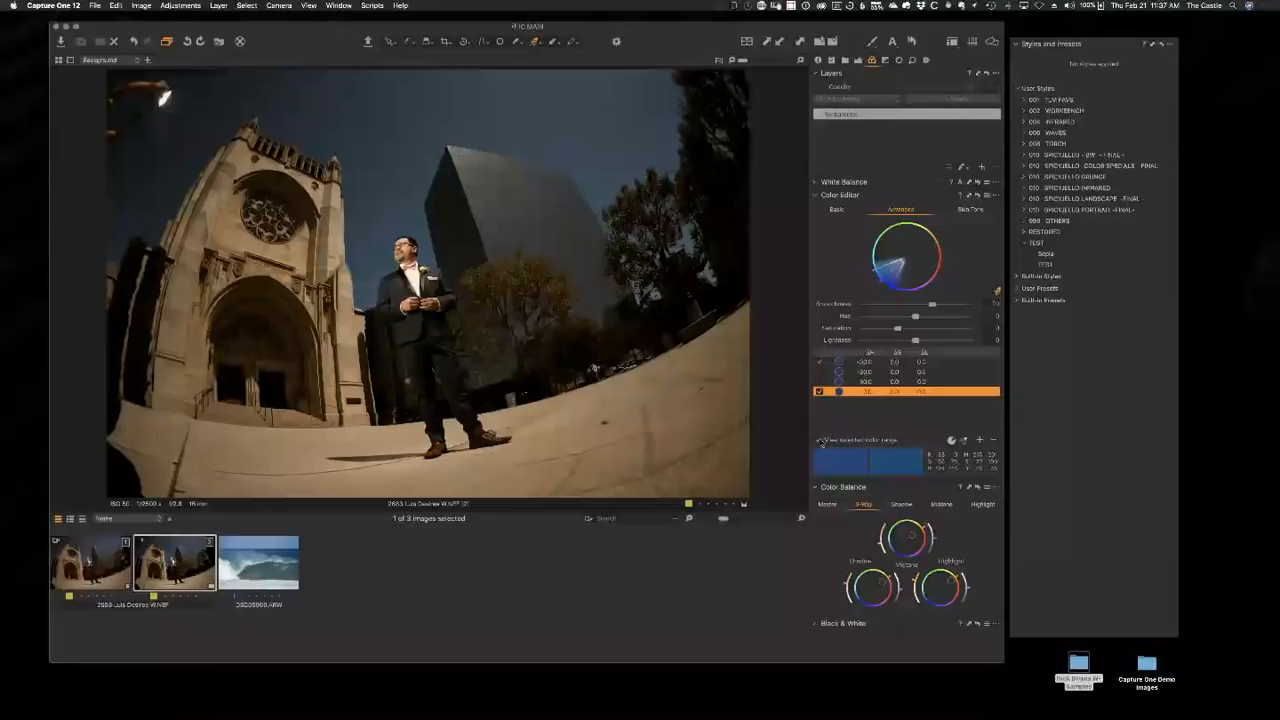
left_click(821, 442)
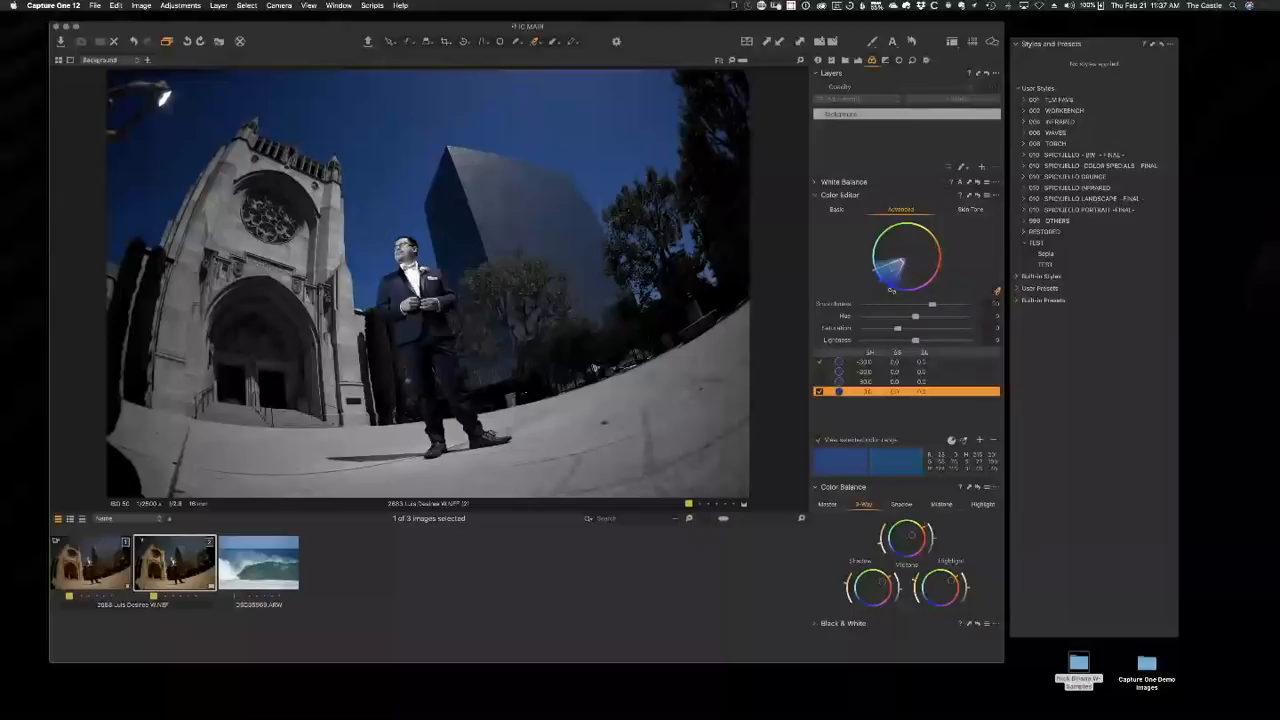
mouse_move(891, 289)
left_mouse_down()
mouse_move(873, 280)
mouse_move(891, 291)
left_mouse_up()
left_click(991, 186)
left_click(988, 194)
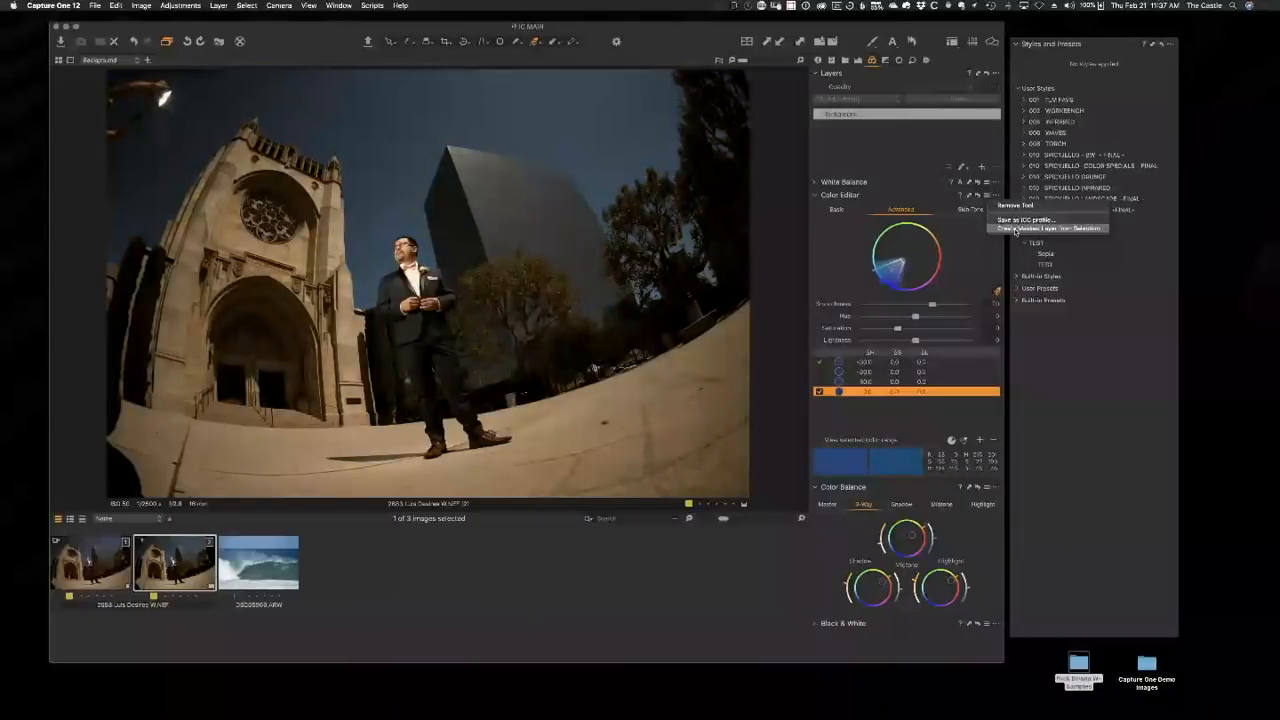
left_click(1015, 229)
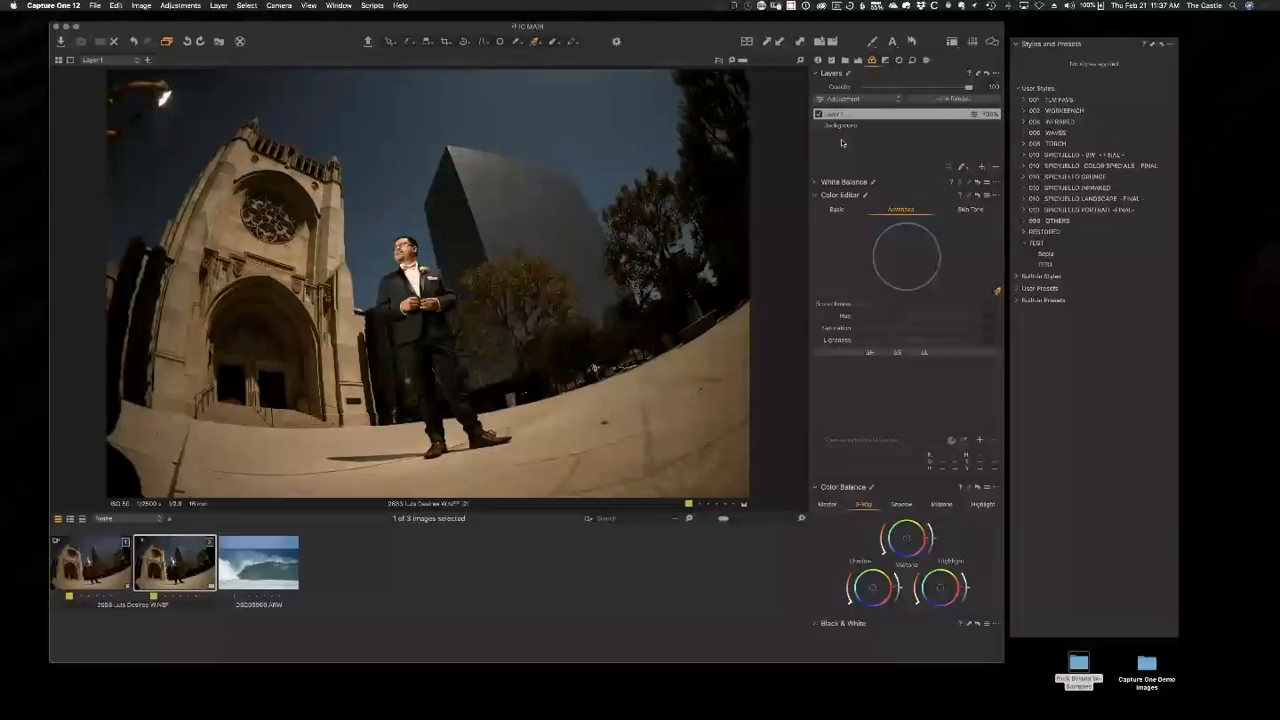
Raise the masked sky layer's saturation to about 32 and darken it by lowering the Levels white output point.
left_click(857, 60)
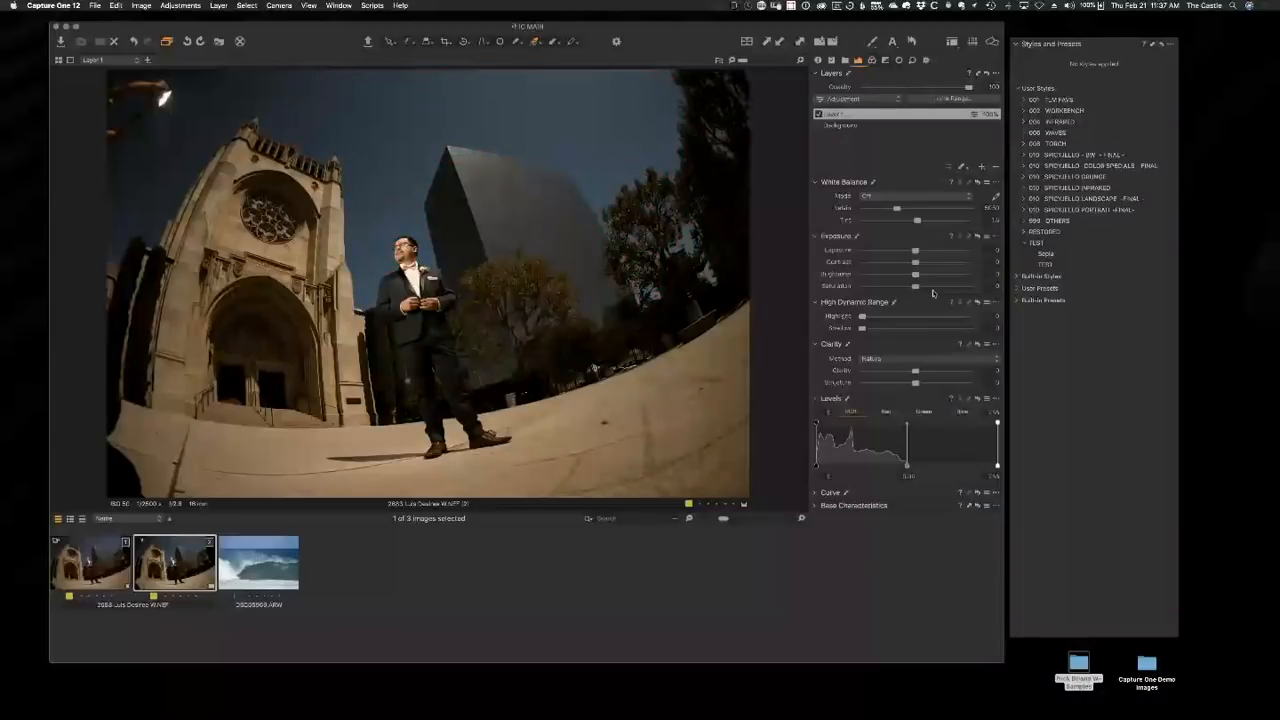
left_click(937, 287)
left_click_drag(937, 288, 932, 288)
left_click(959, 316)
double_click(959, 316)
left_click_drag(998, 427, 931, 432)
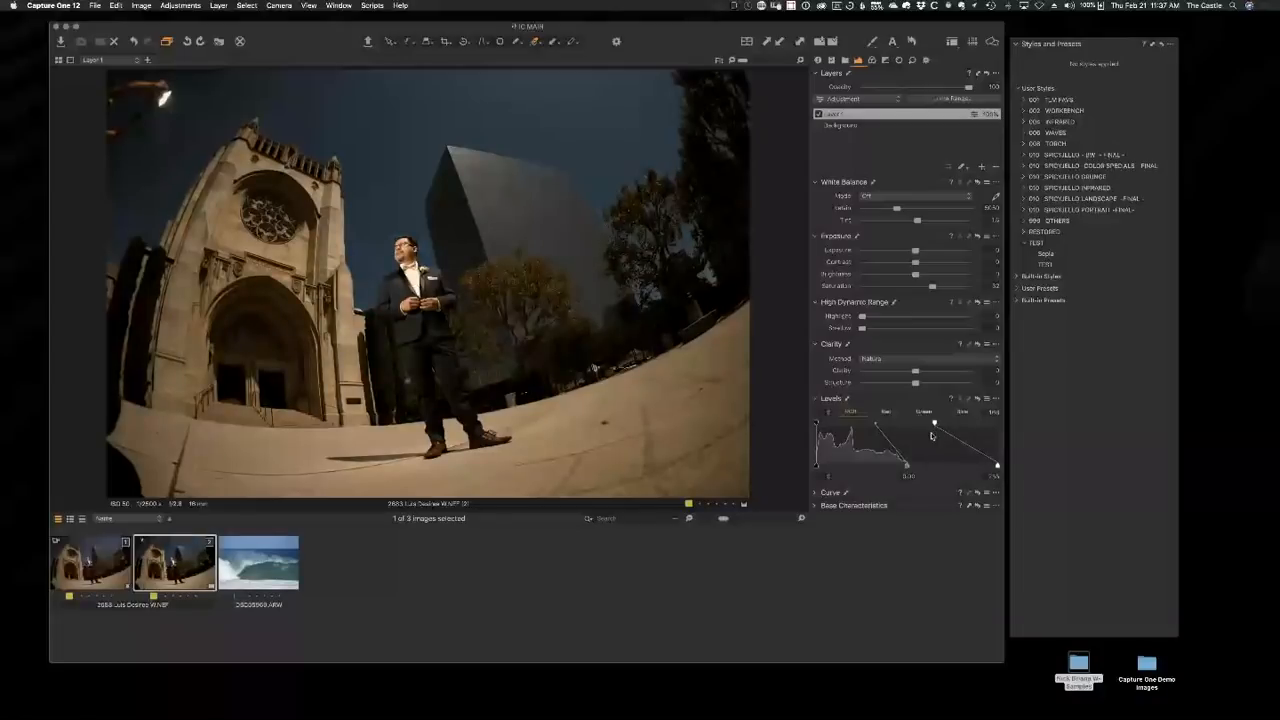
left_click_drag(935, 424, 959, 425)
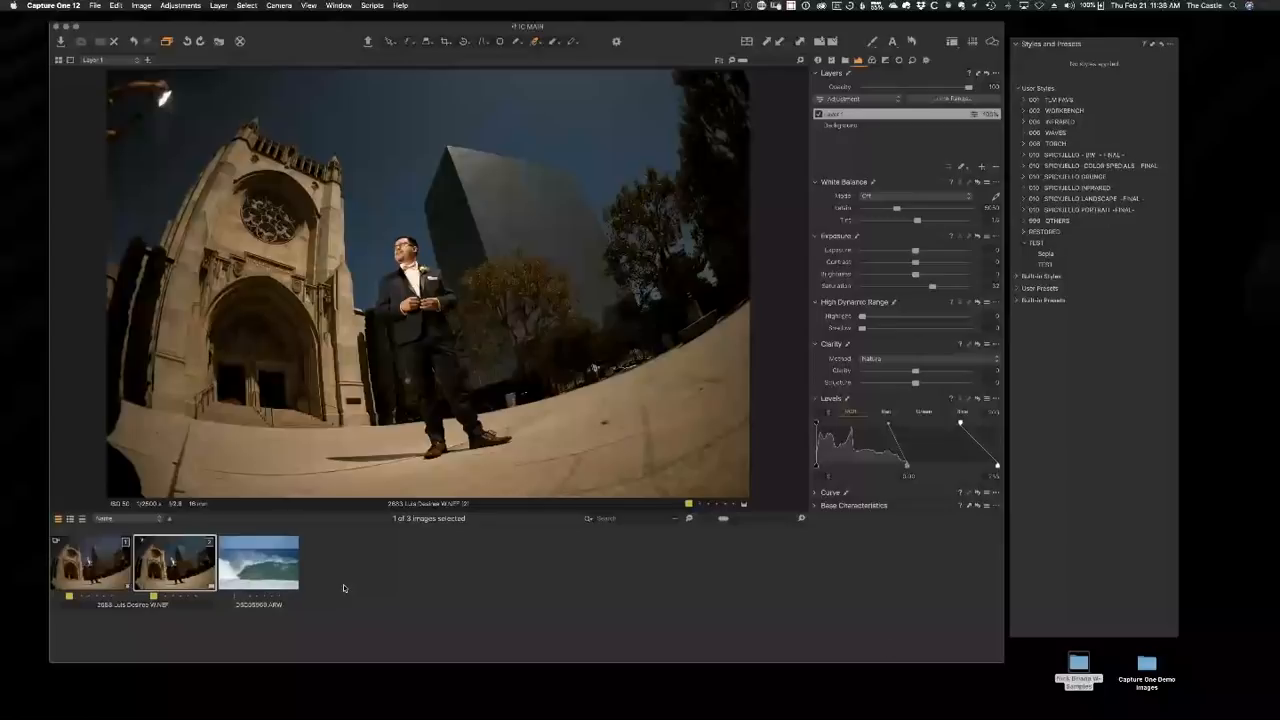
Select the ocean wave photo and raise its overall saturation and clarity.
left_click(276, 563)
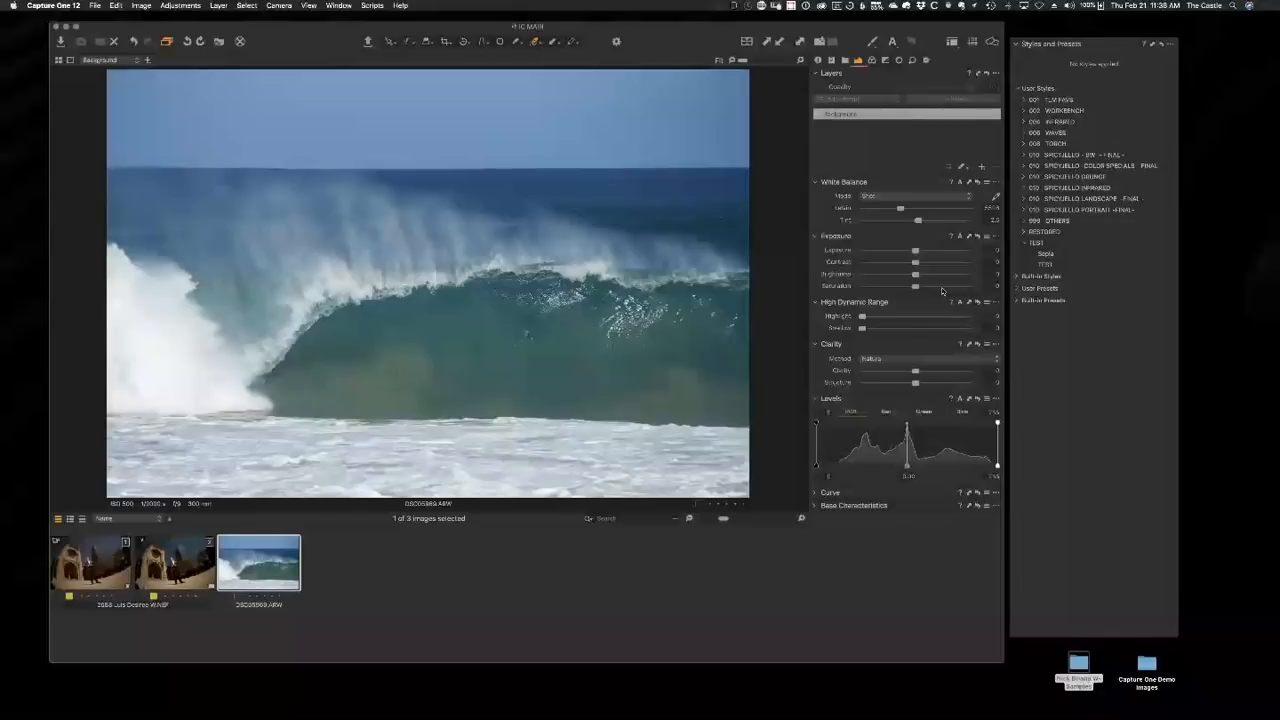
left_click(941, 288)
left_click(932, 372)
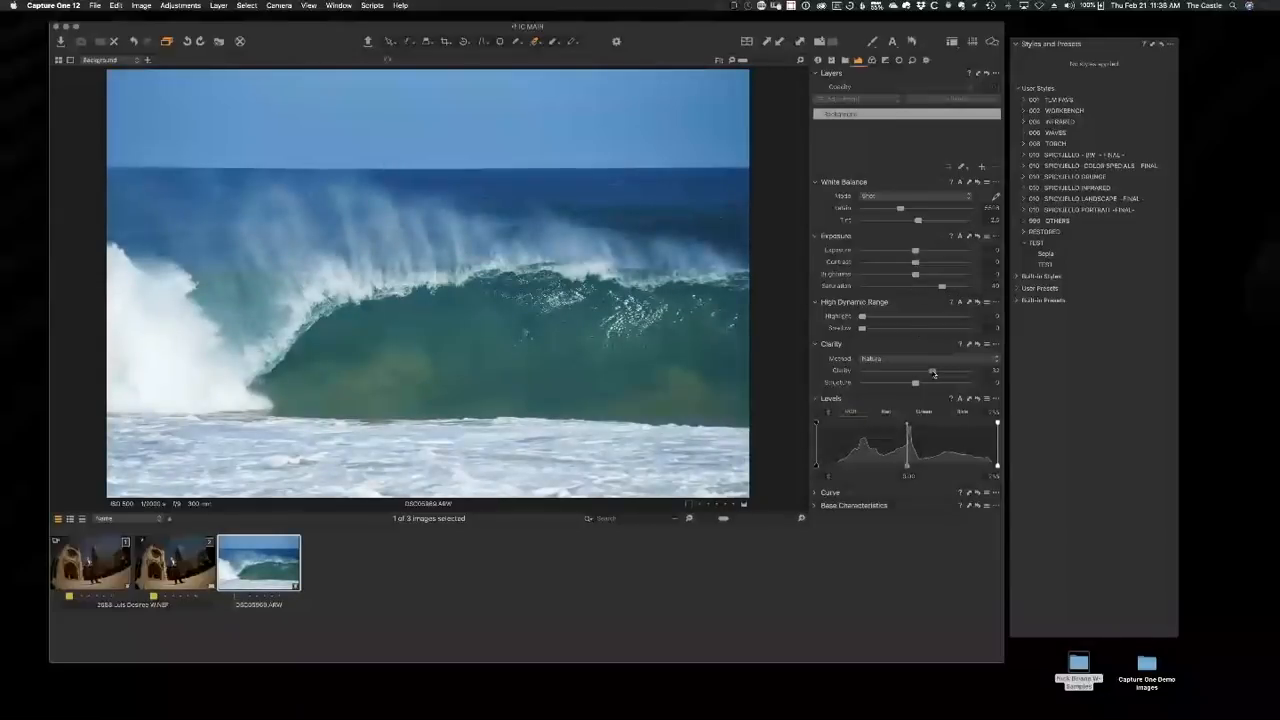
left_click_drag(933, 373, 928, 372)
Sample the murky green at the wave's base in the Advanced Color Editor, preview the selected range, and shift its hue to 30.
left_click(872, 61)
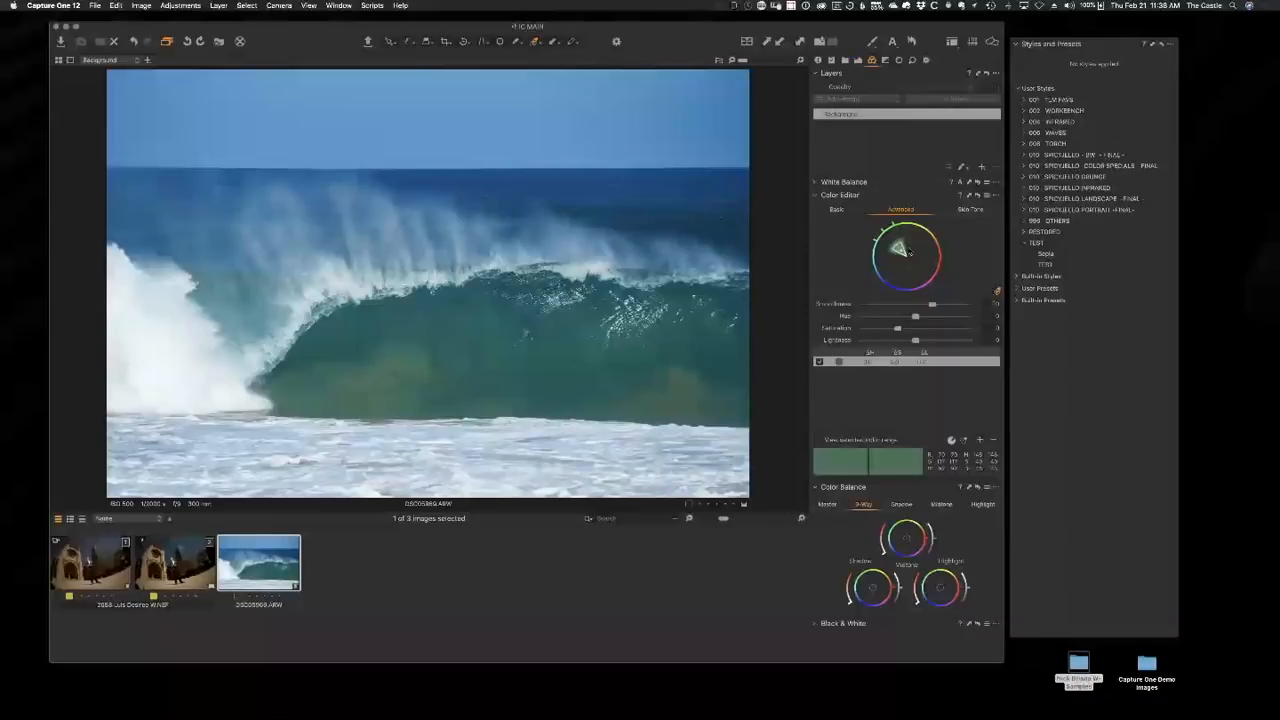
left_click(820, 441)
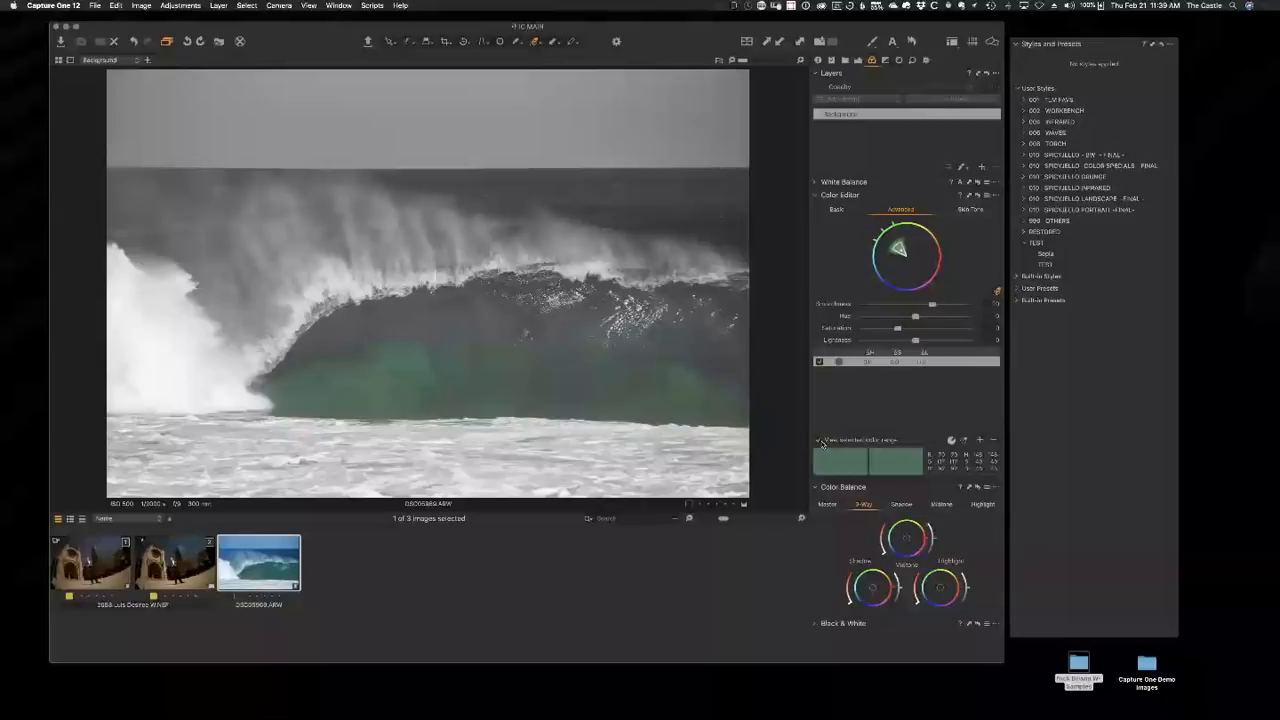
left_click(820, 441)
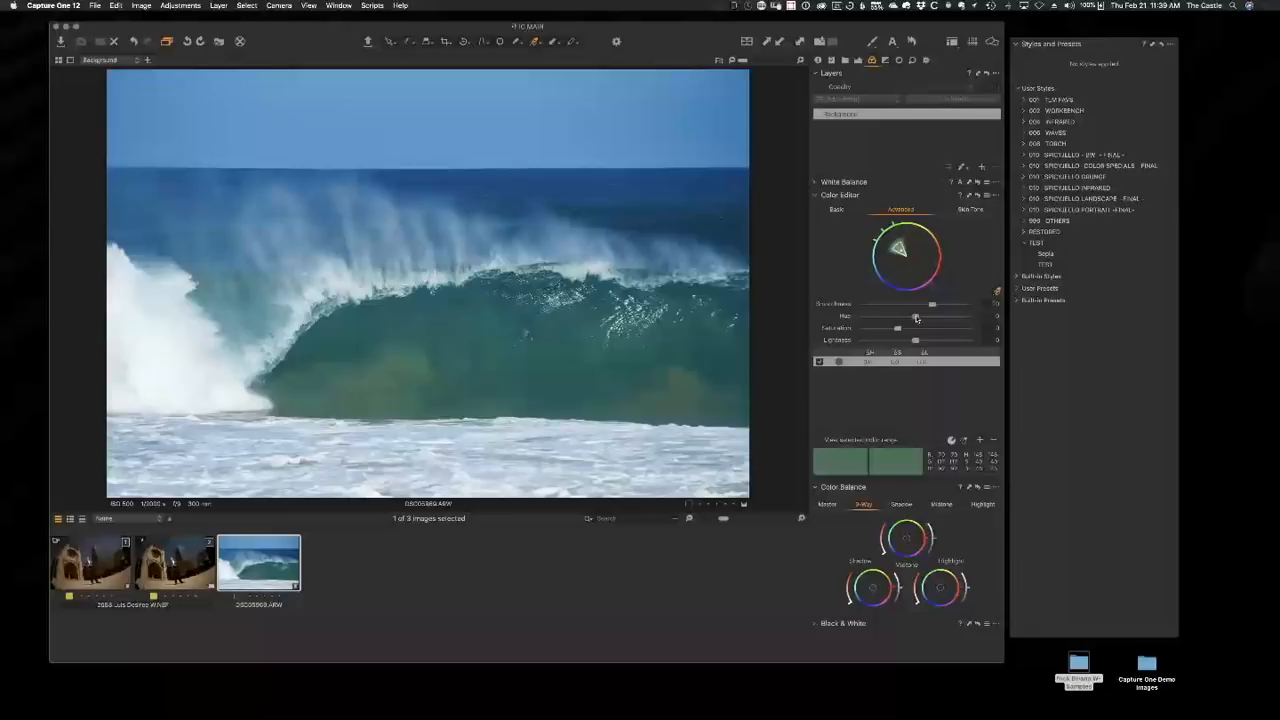
left_click_drag(916, 317, 968, 316)
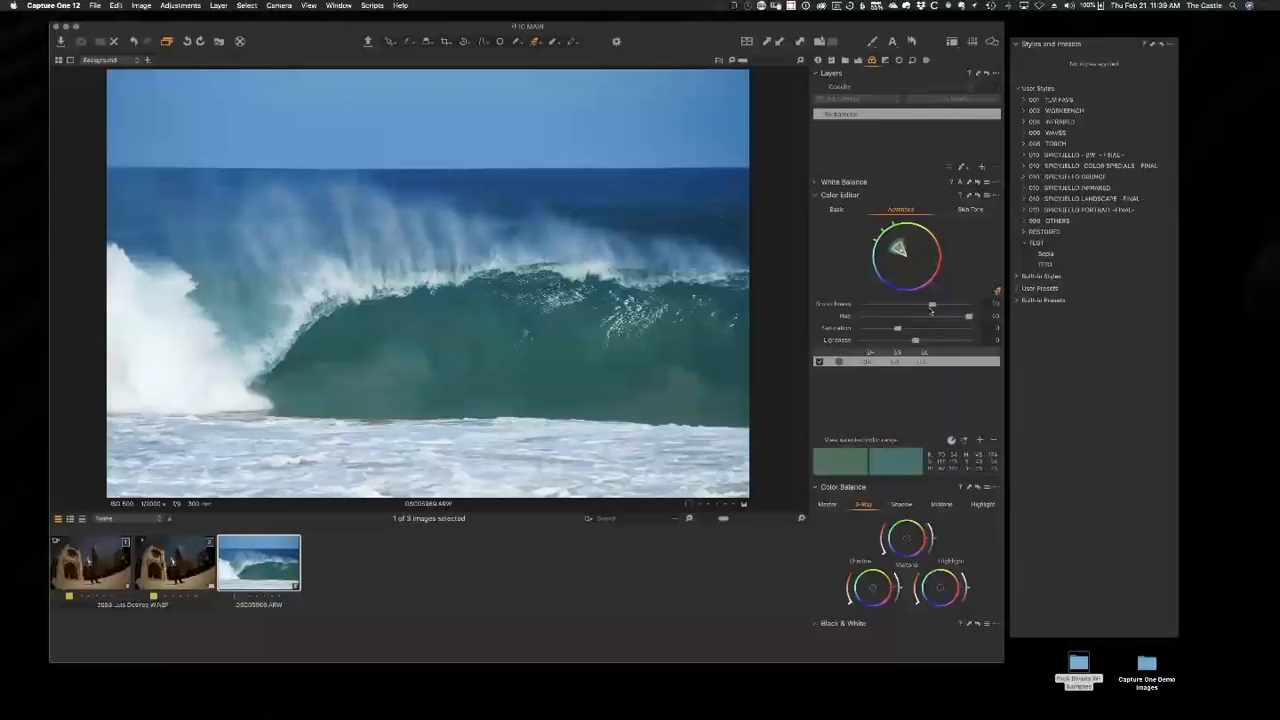
Sample the wave's green water again as a second color range, raise its saturation to about 25, slightly lower its lightness, and fine-tune its hue.
left_click(398, 367)
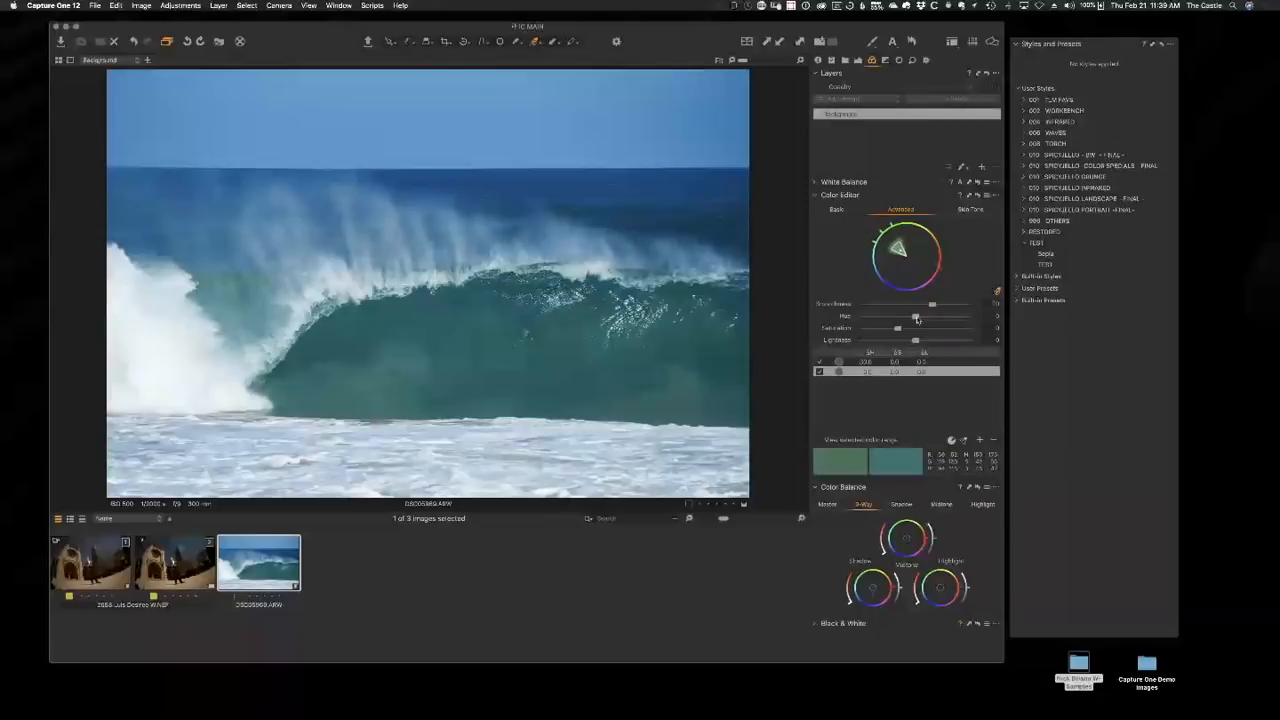
mouse_move(916, 318)
left_mouse_down()
mouse_move(984, 320)
mouse_move(908, 343)
mouse_move(916, 317)
left_mouse_up()
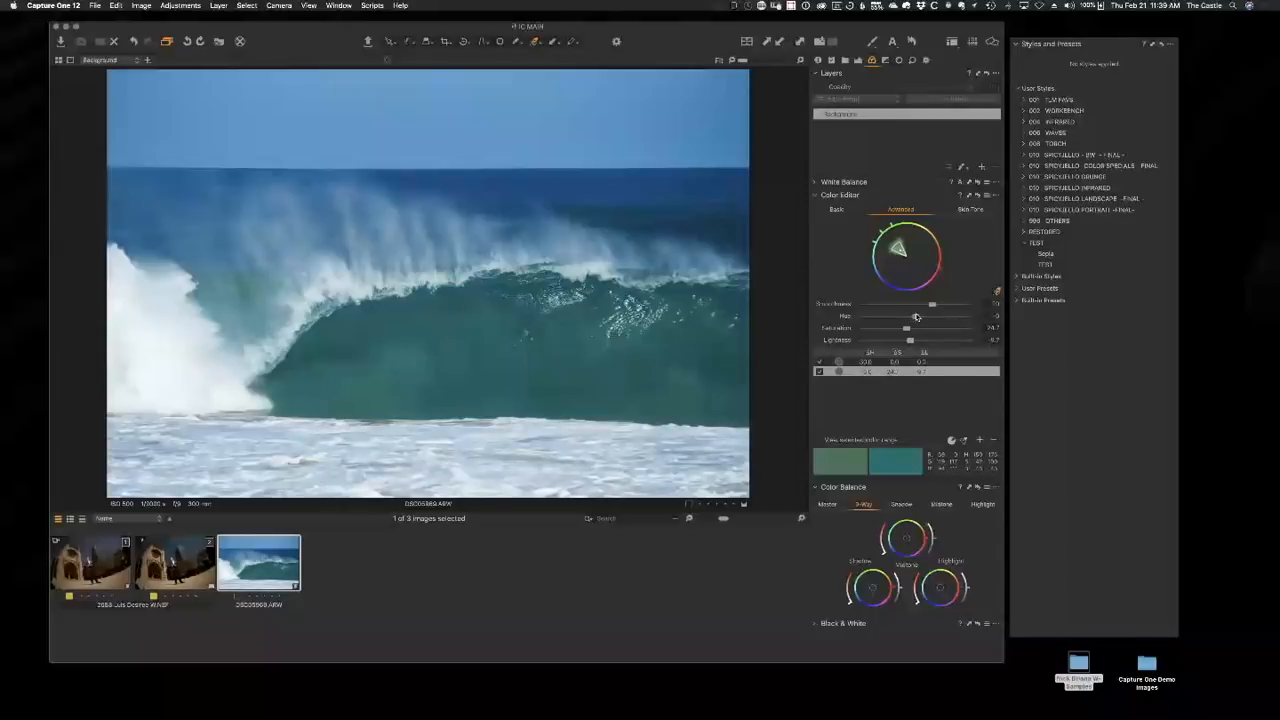
Clone the adjusted wave variant and look over the keyboard shortcuts editor before closing it.
key("F3")
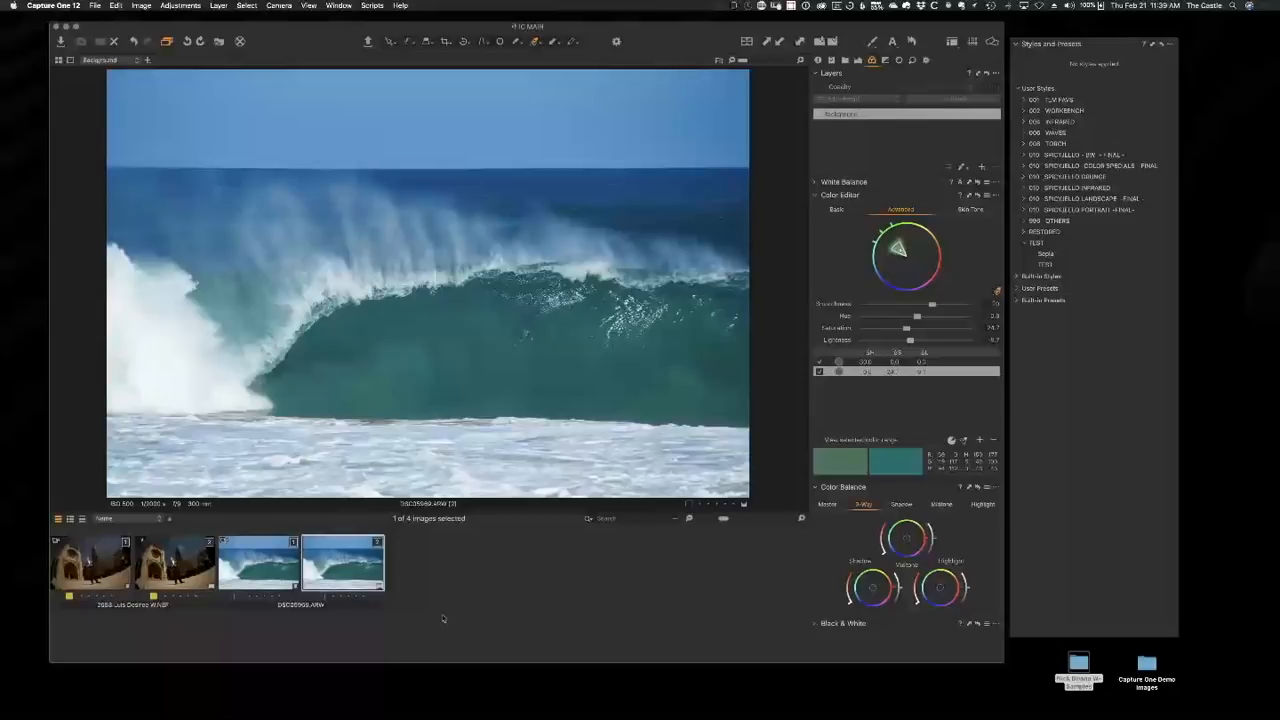
left_click(115, 5)
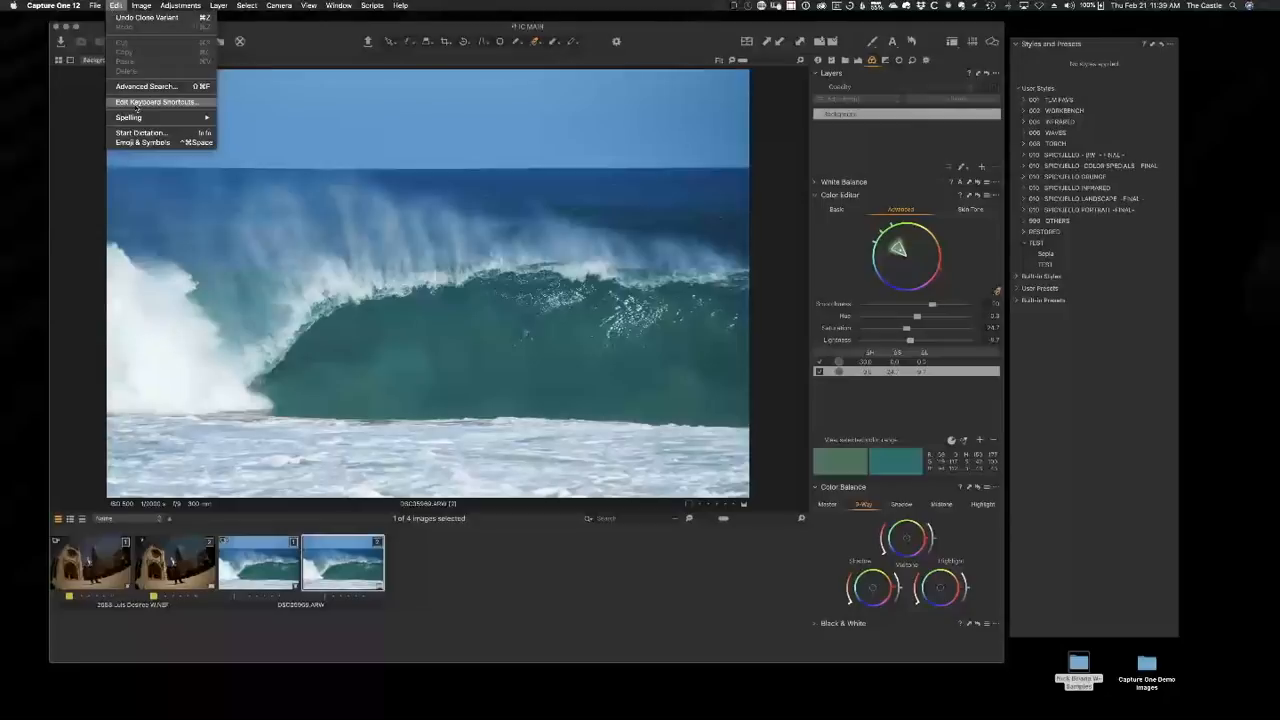
left_click(155, 102)
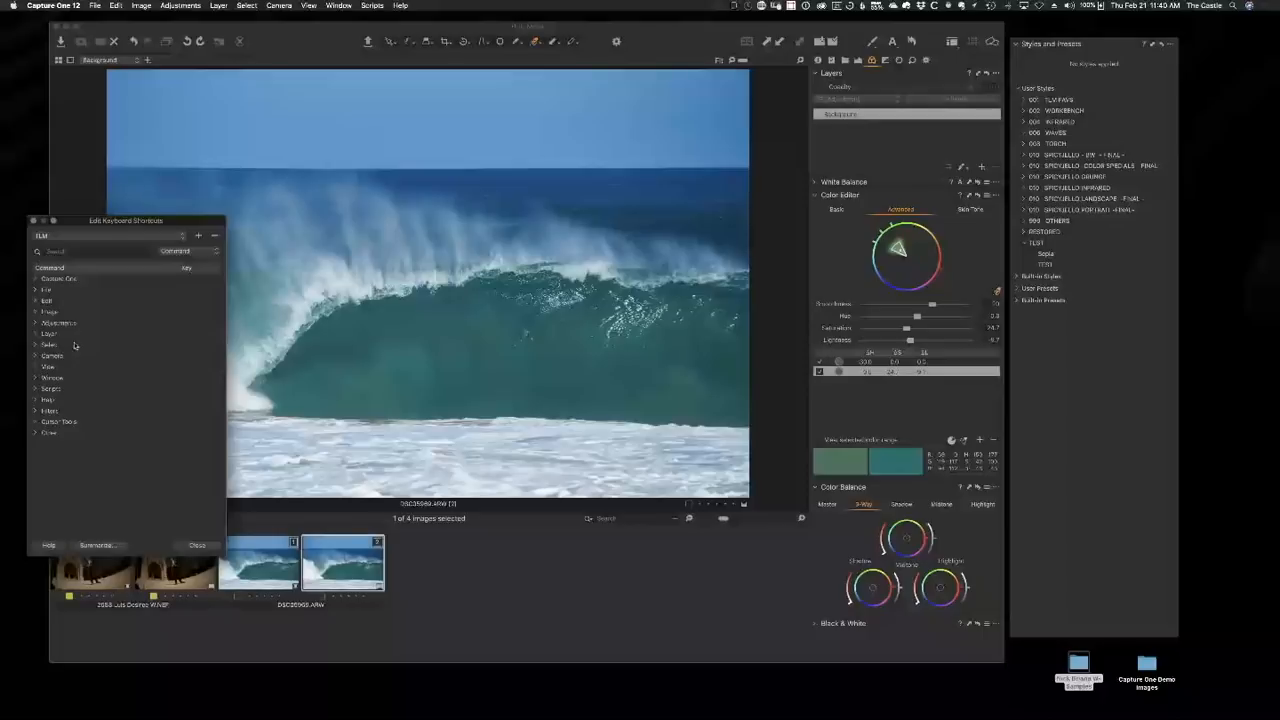
left_click(33, 220)
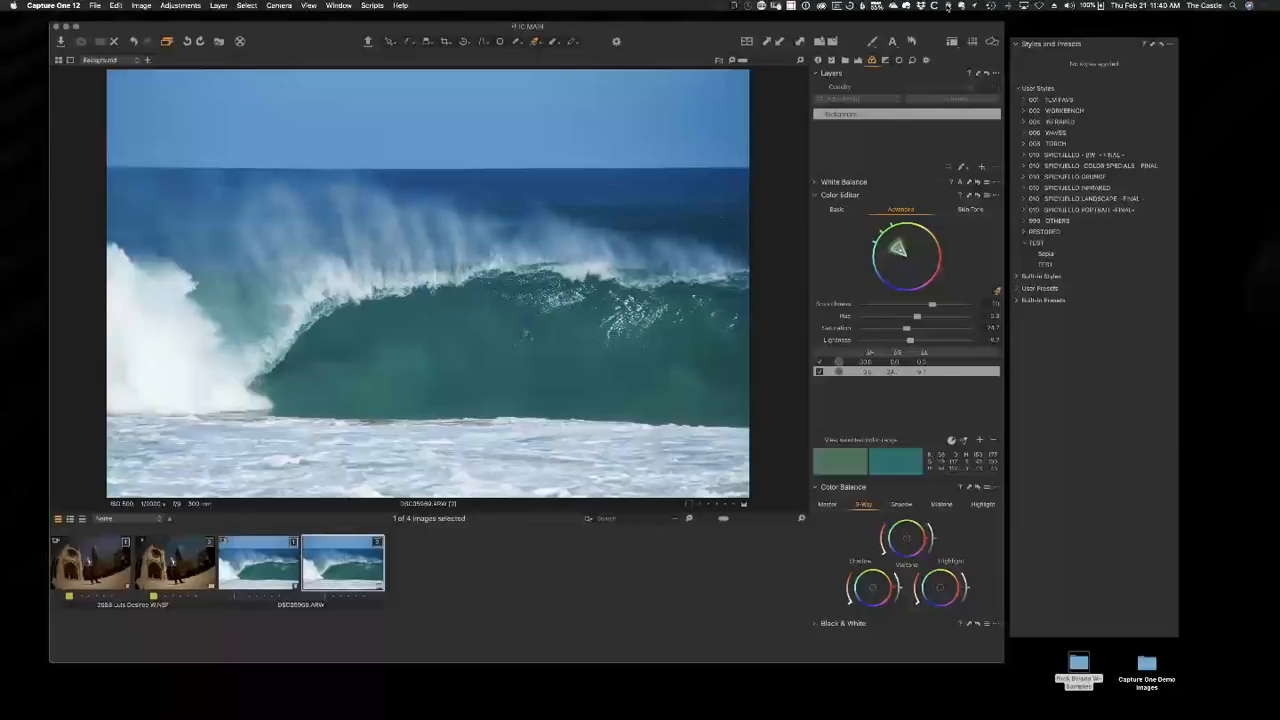
Reset the cloned wave variant's adjustments, compare it side by side with the edited variant, and deselect both.
left_click(912, 42)
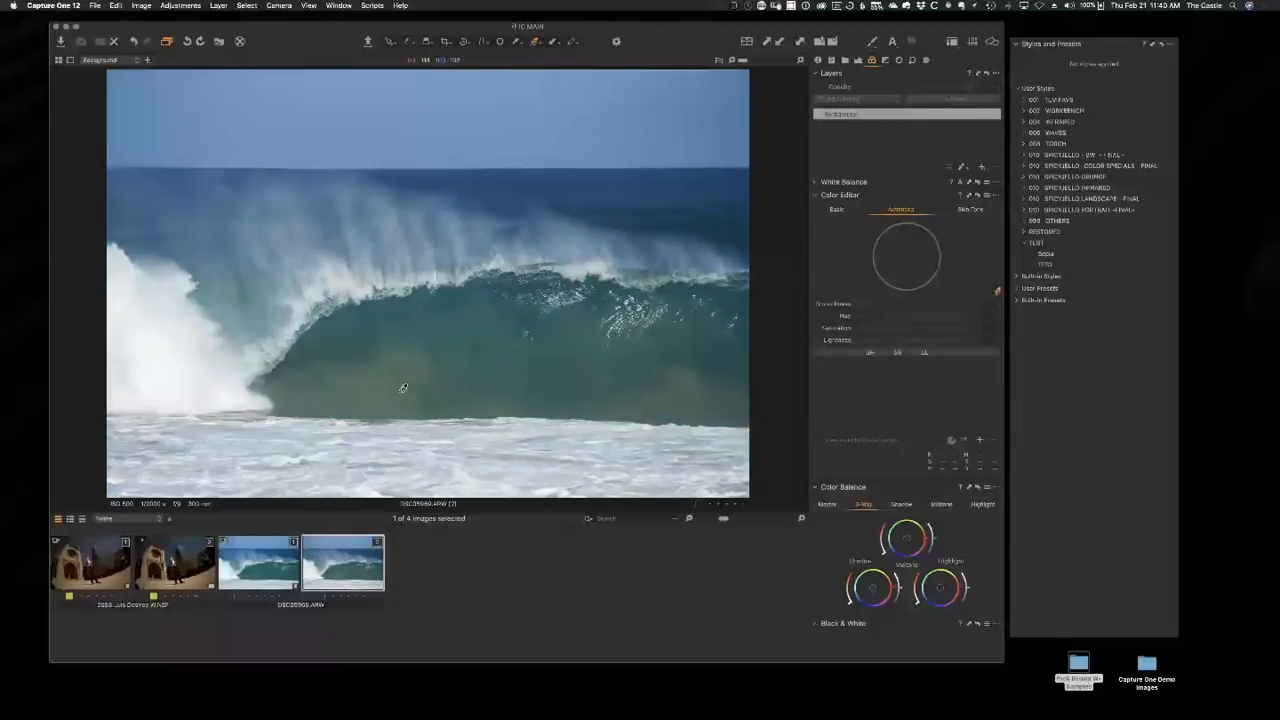
left_click(243, 566, "super")
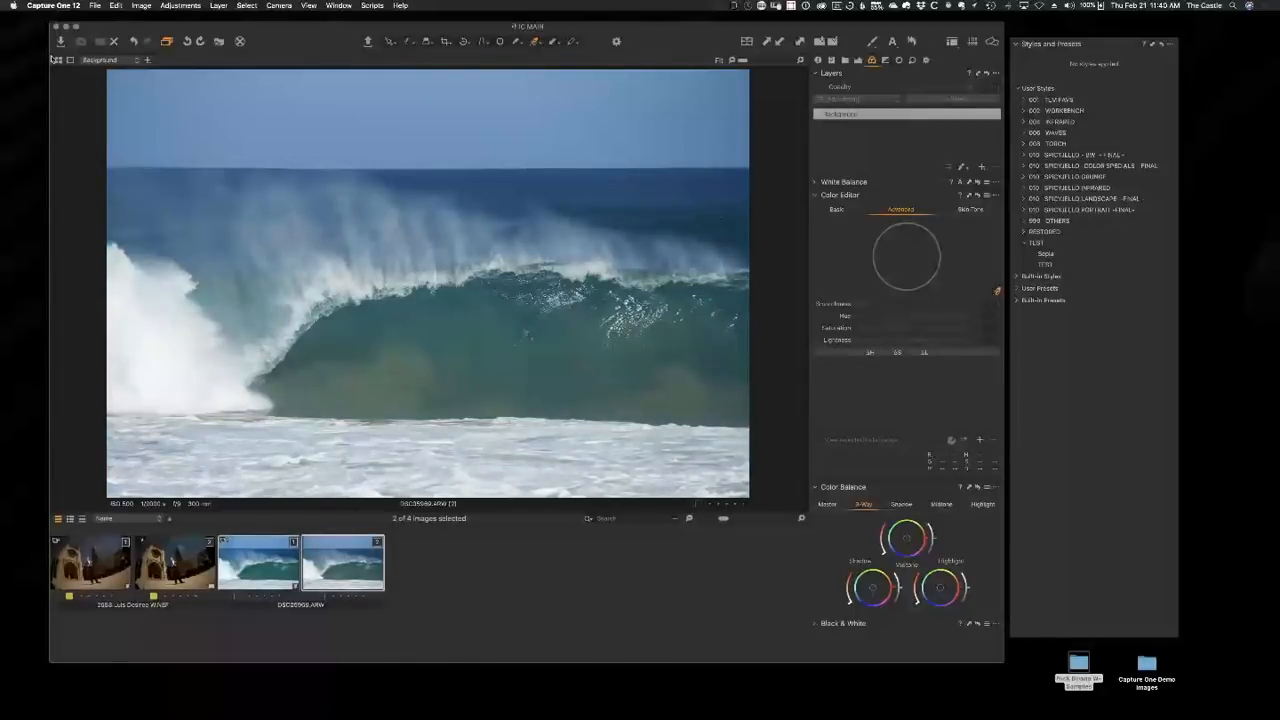
left_click(58, 60)
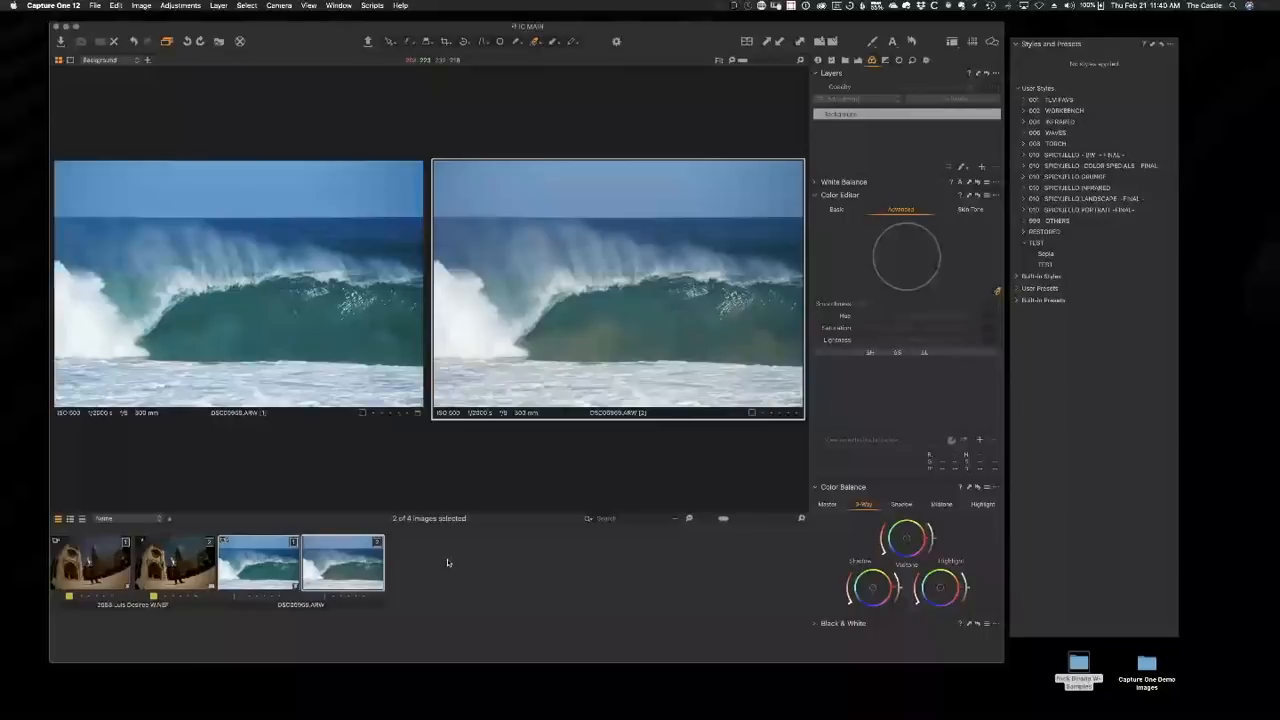
left_click(414, 558)
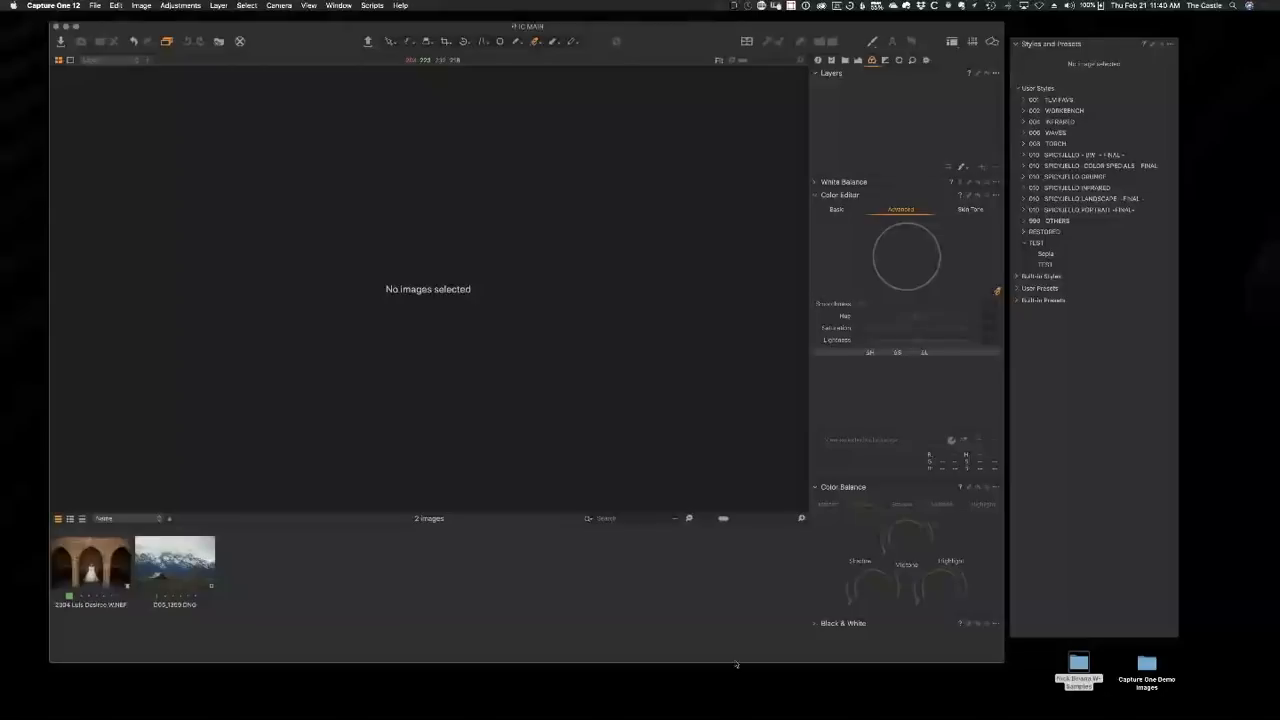
Clone the variant of the bride under the arches and reset all adjustments on the clone.
left_click(95, 572)
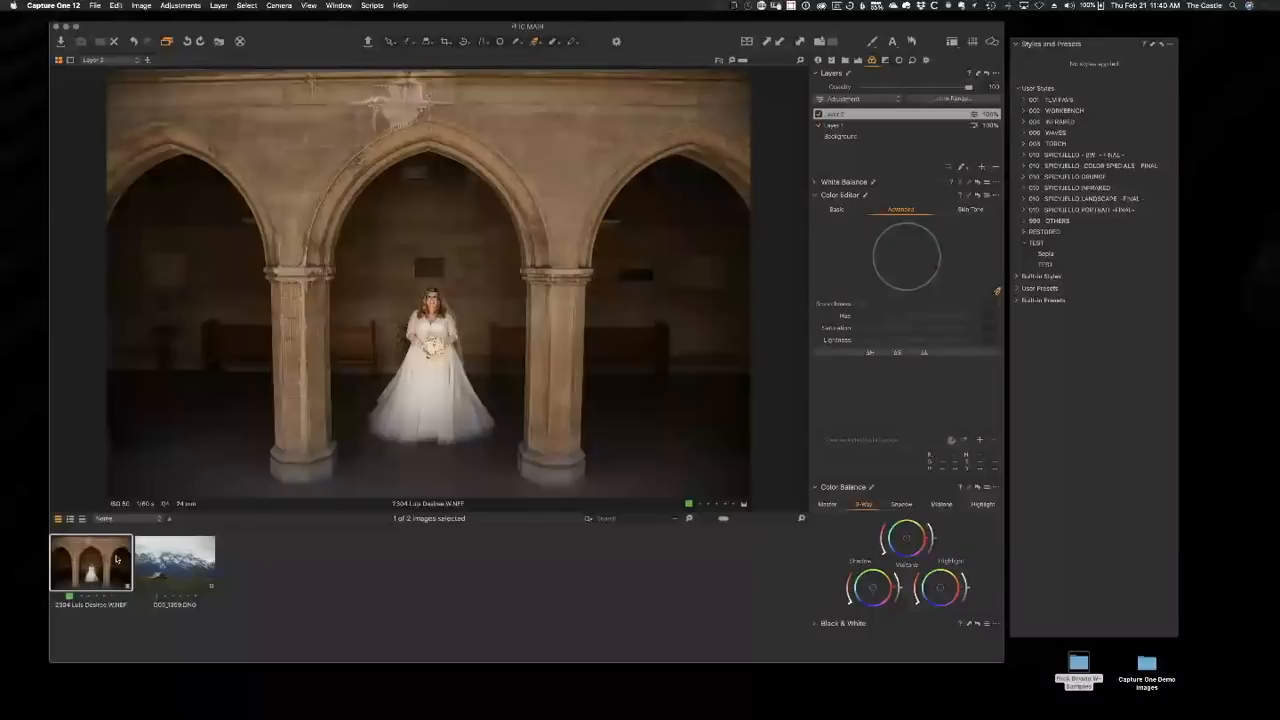
key("F3")
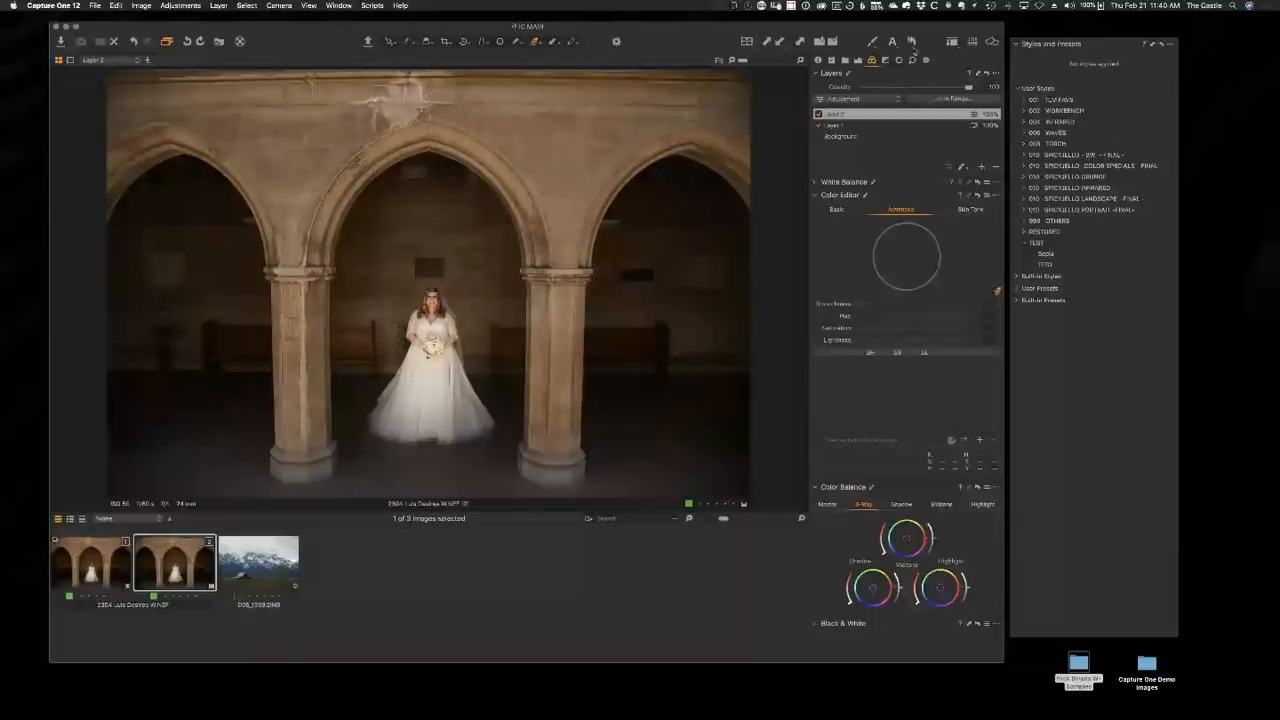
left_click(912, 43)
Inspect the mask of Layer 1 on the original bride variant and reset that variant's adjustments.
left_click(99, 569)
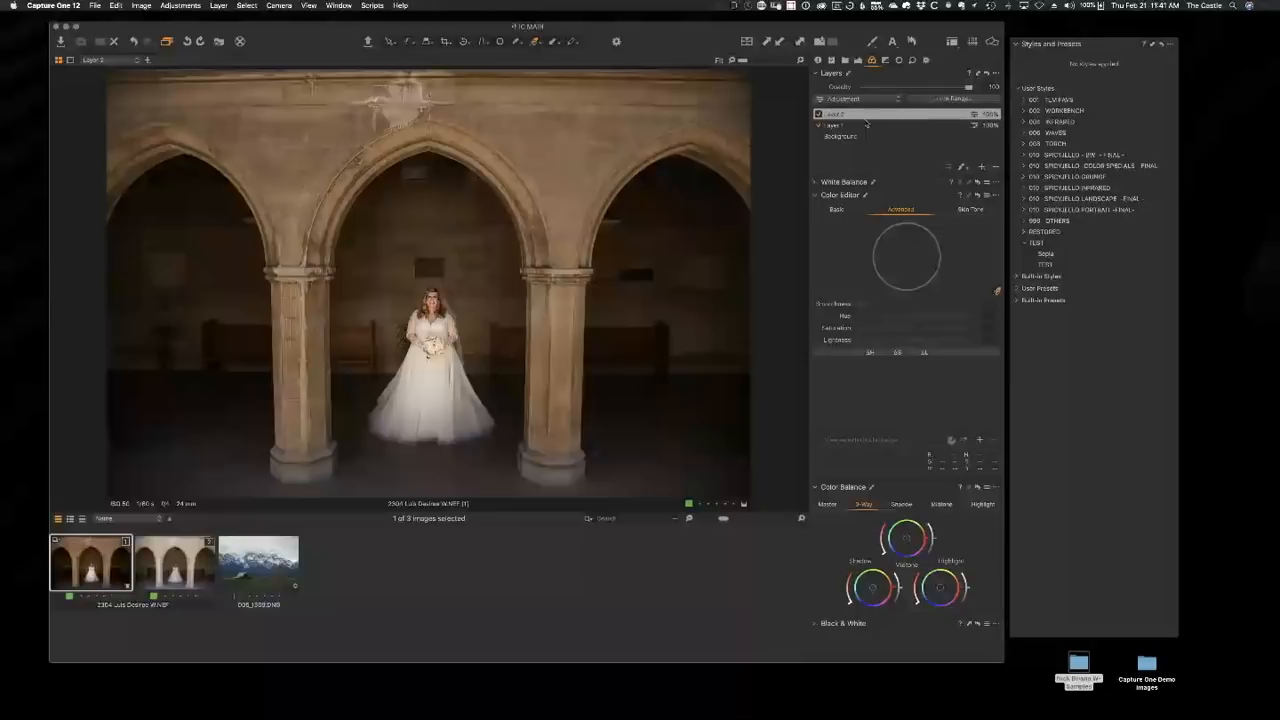
left_click(857, 126)
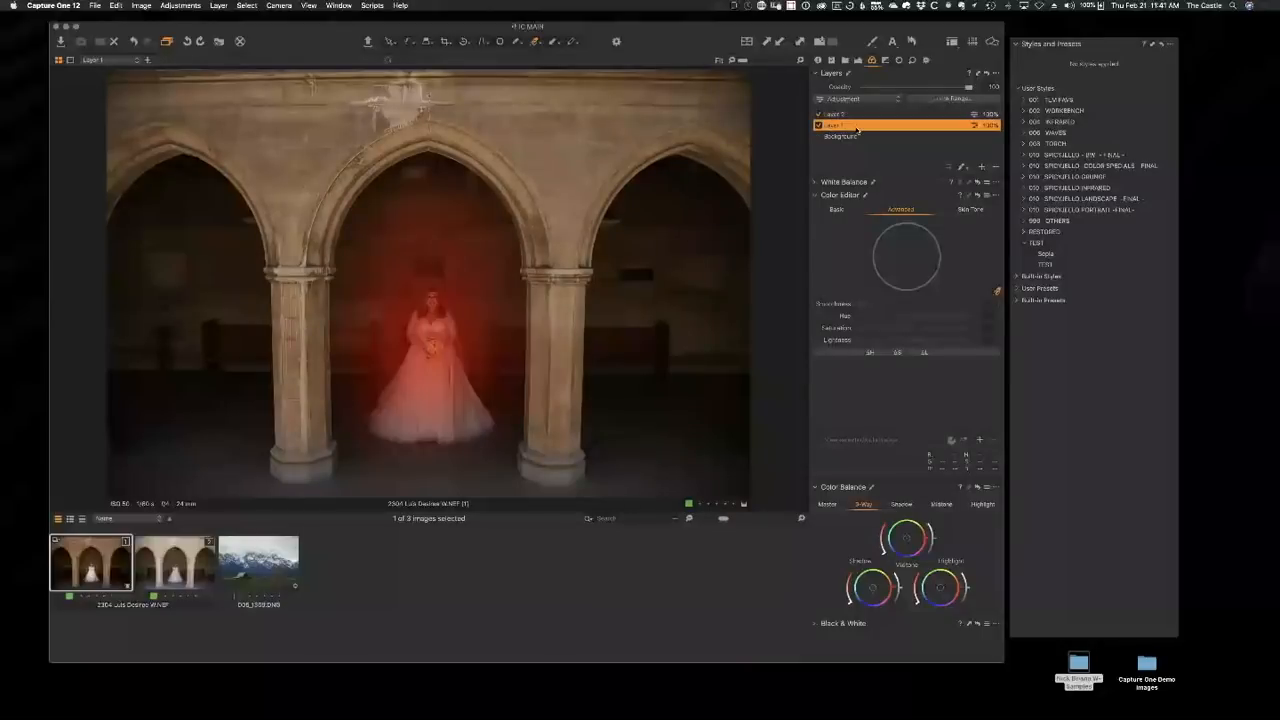
left_click(911, 42)
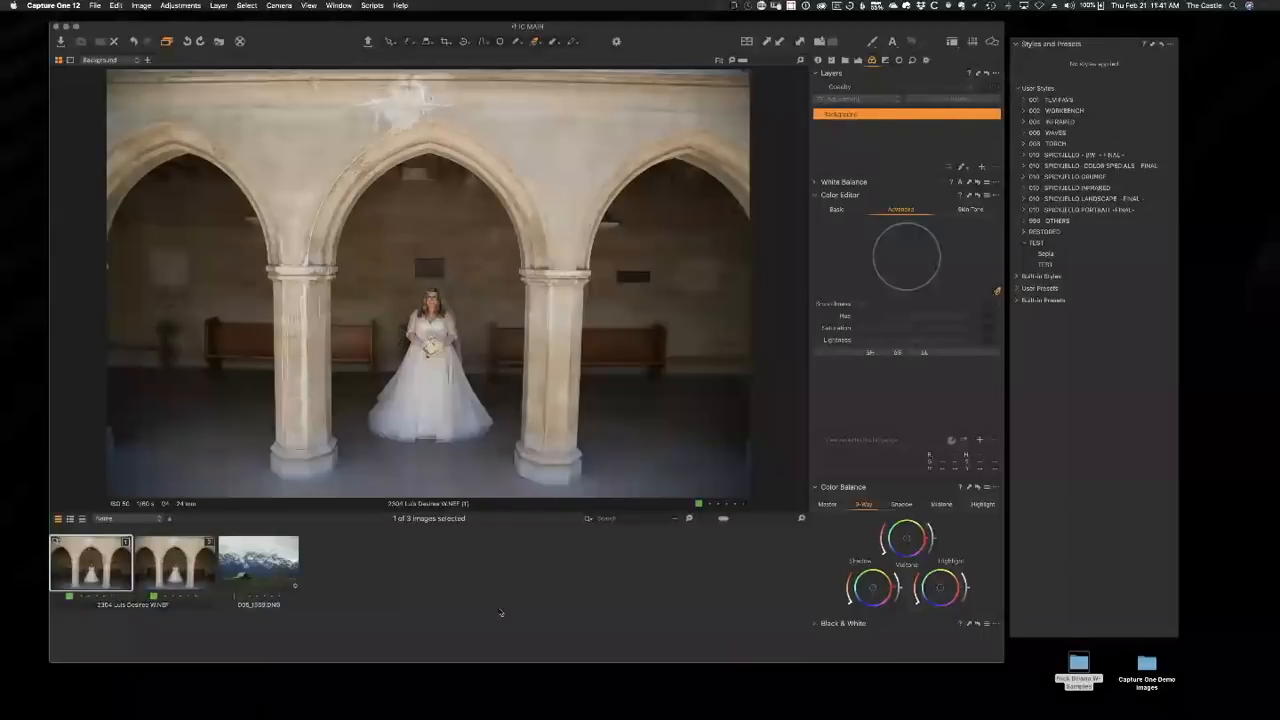
Select the mountain landscape photo with the barn for editing.
left_click(278, 549)
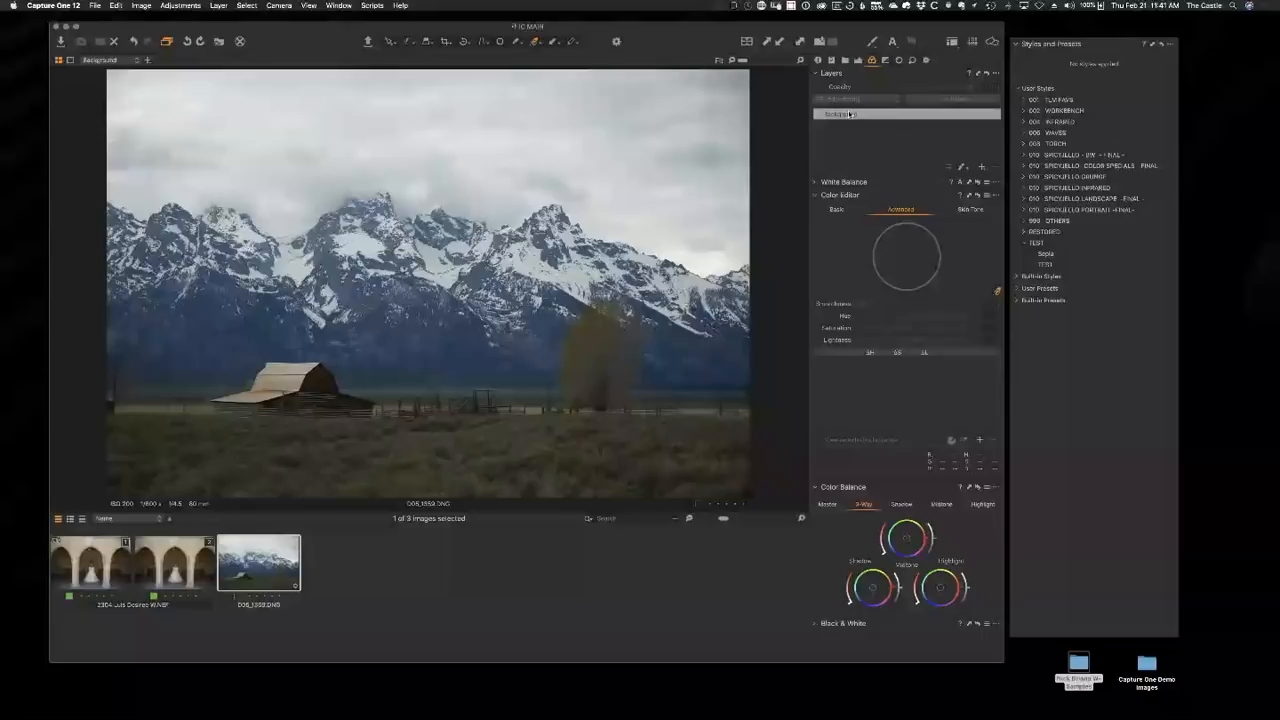
Add a new filled layer to the mountain photo and toggle its mask overlay on and off.
left_click(982, 168)
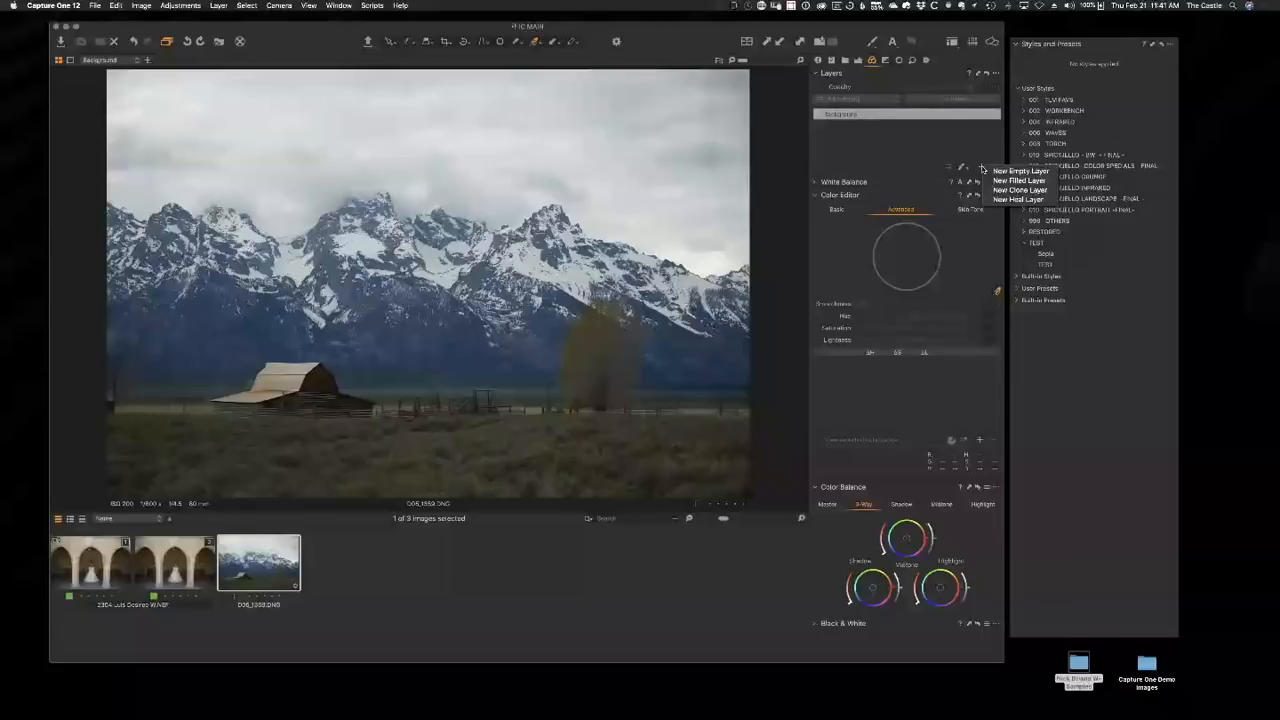
left_click(1018, 180)
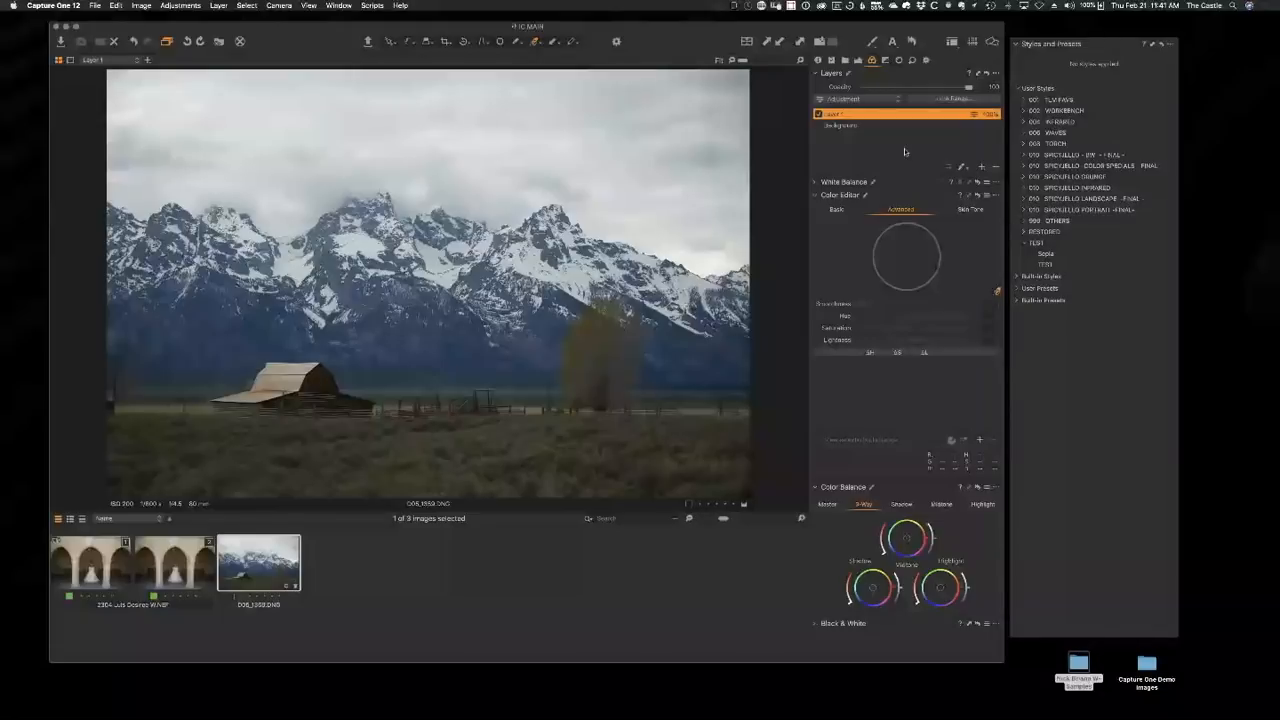
key("m")
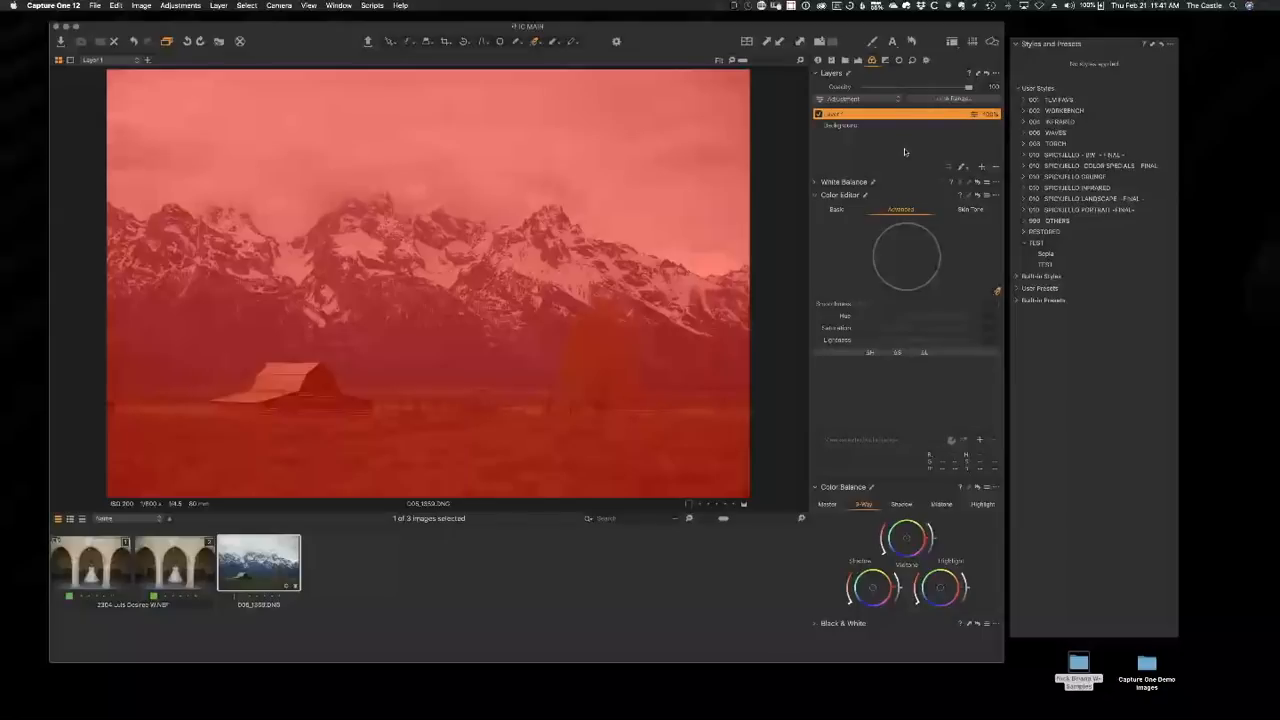
key("m")
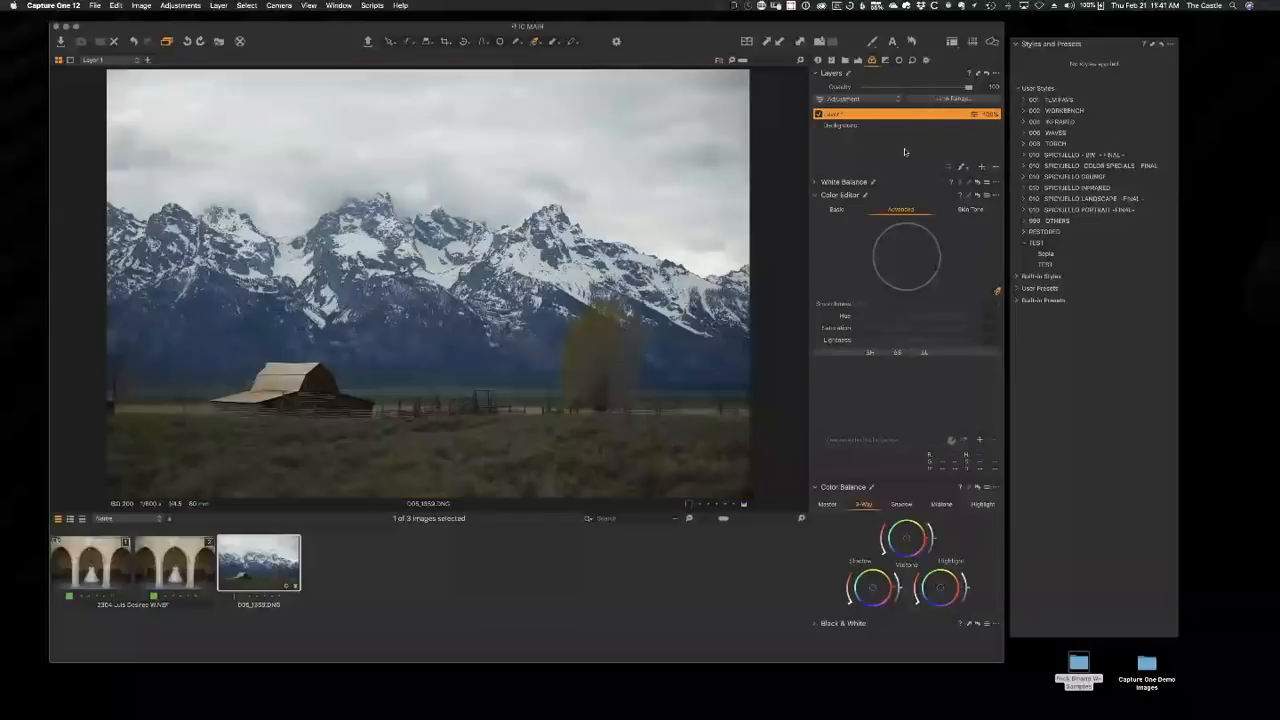
Try a Luma Range with the mask displayed and the lower limit raised to about 92, cancel it, and delete the filled layer.
left_click(954, 99)
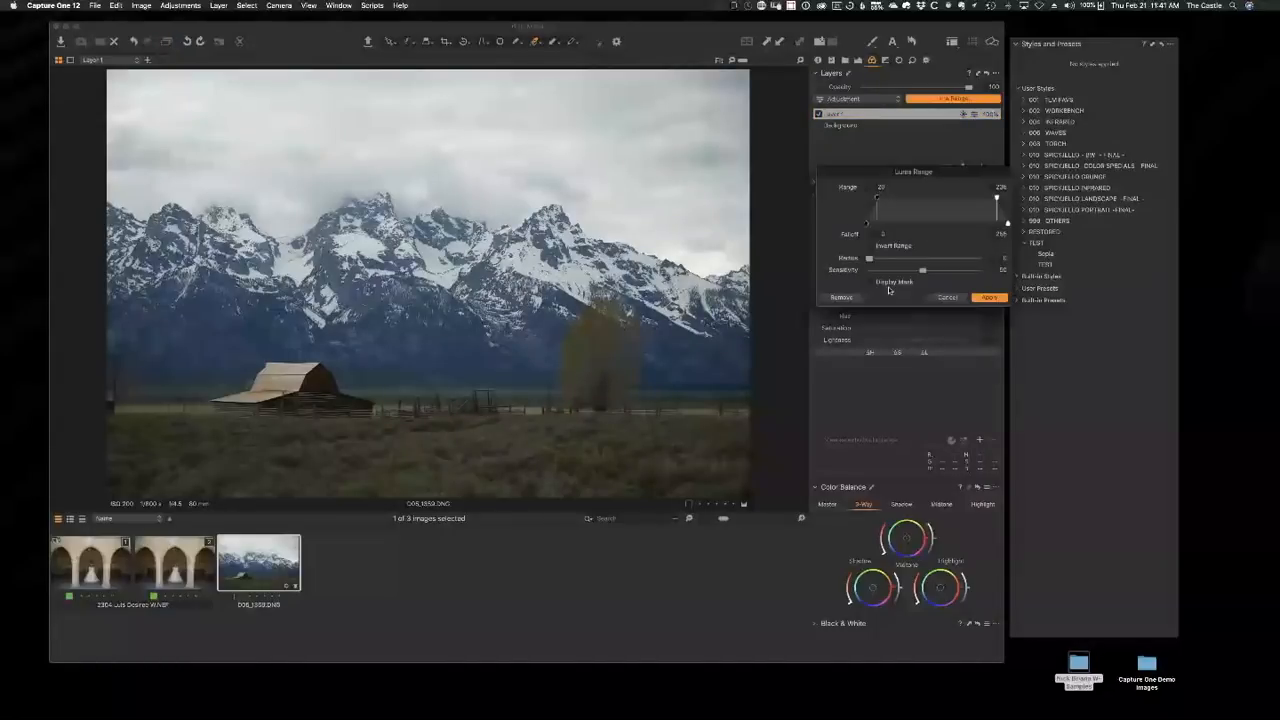
left_click(871, 282)
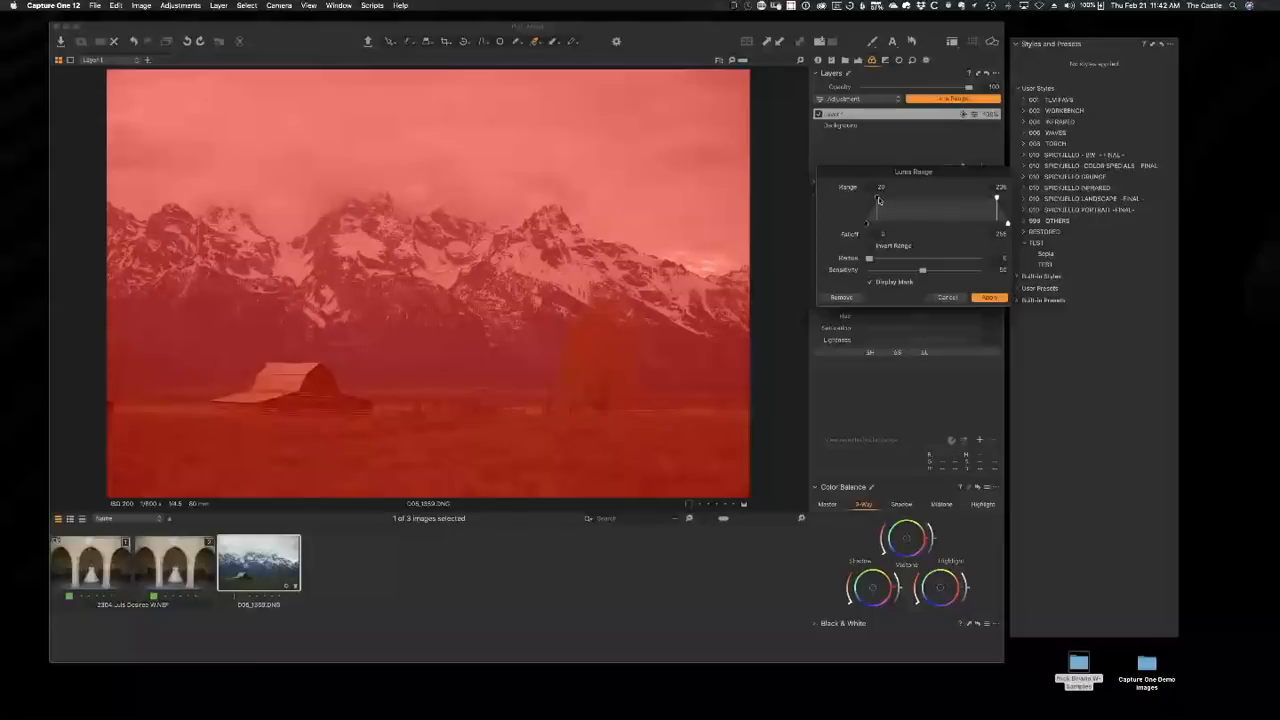
left_click_drag(879, 200, 921, 202)
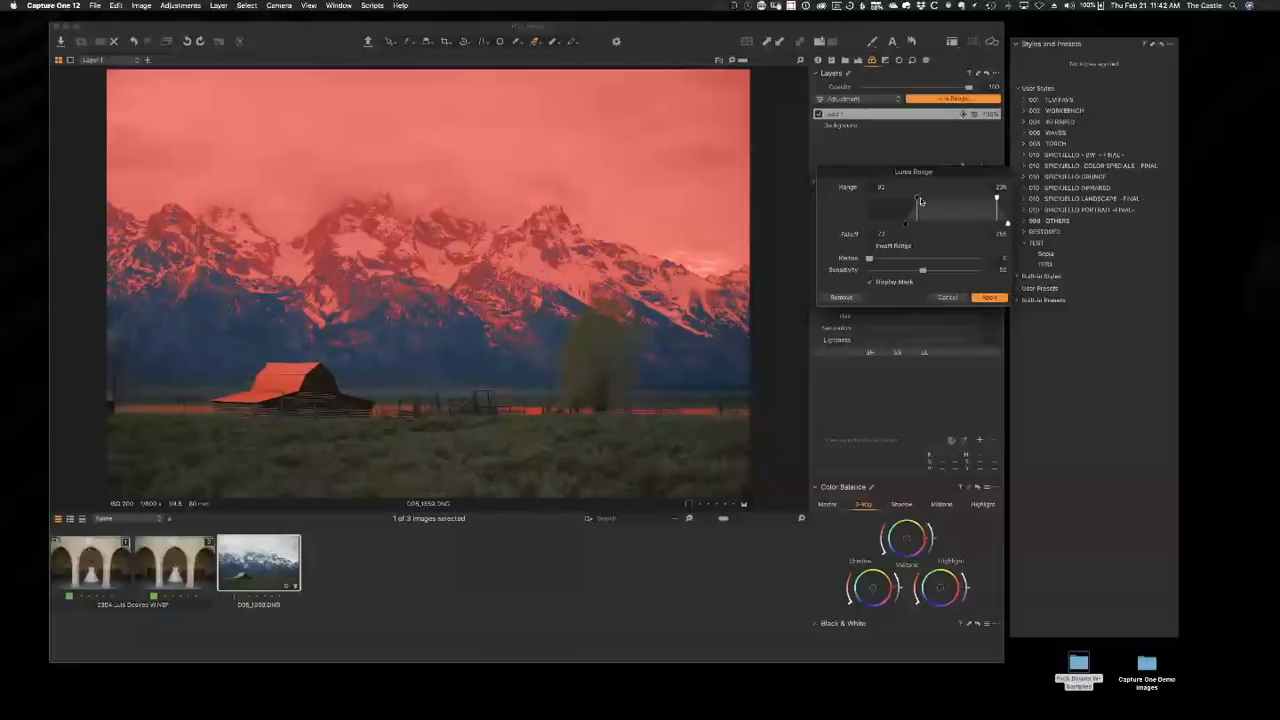
left_click(953, 298)
key("m")
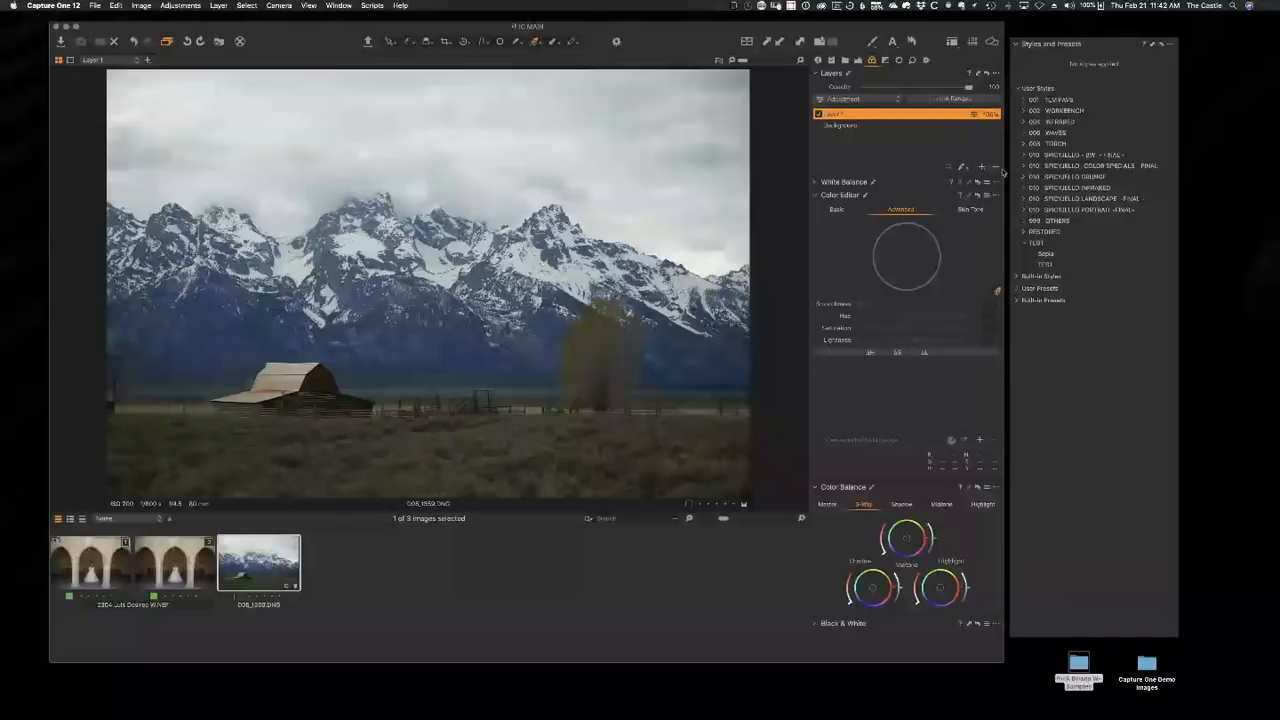
left_click(995, 166)
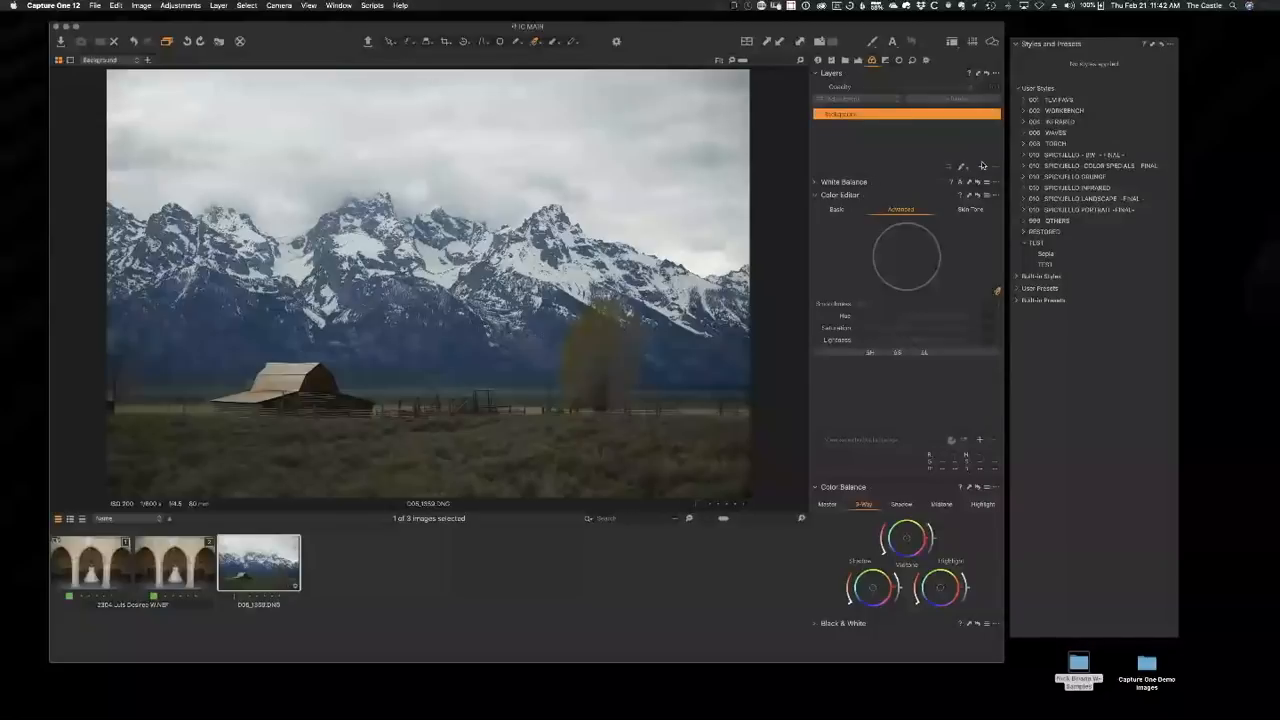
Add a new empty layer, brush a mask over the barn and its roof, and display the mask.
left_click(981, 166)
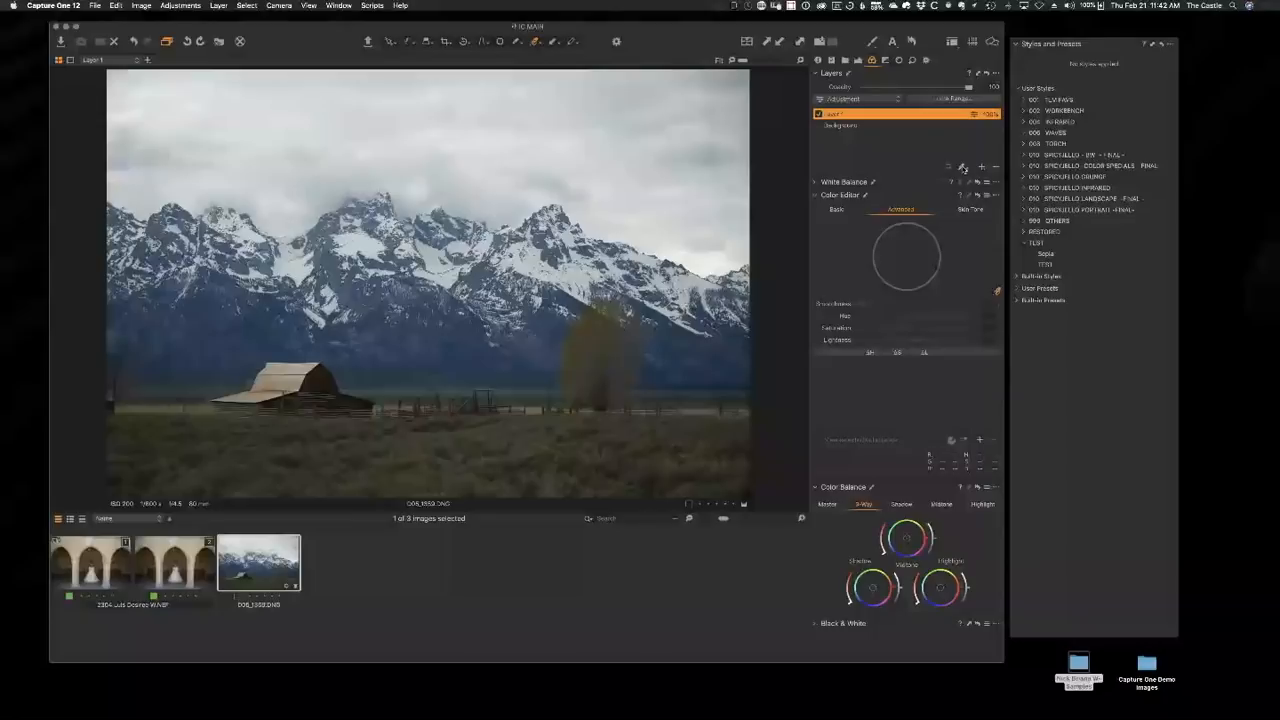
left_click(962, 168)
right_click(308, 360)
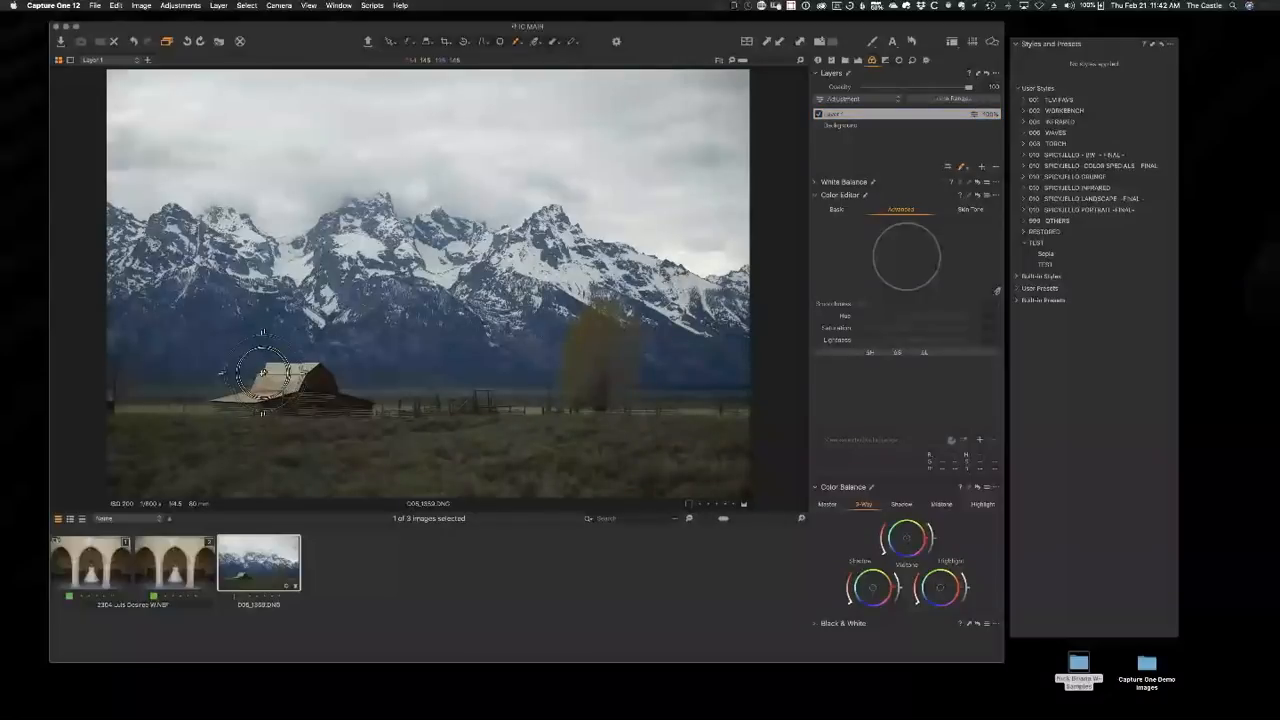
left_click_drag(262, 372, 278, 377)
key("m")
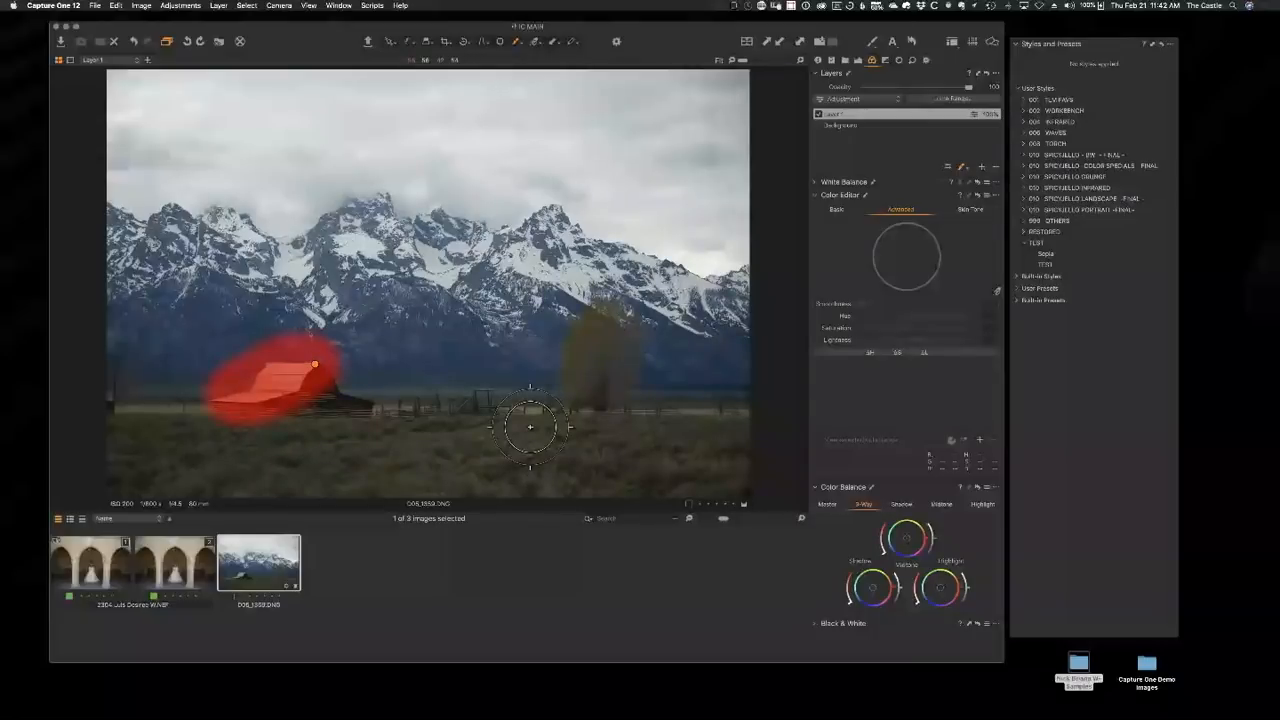
Apply a Luma Range to the barn layer's mask with the lower limit at about 94 and its falloff at about 74.
left_click(951, 100)
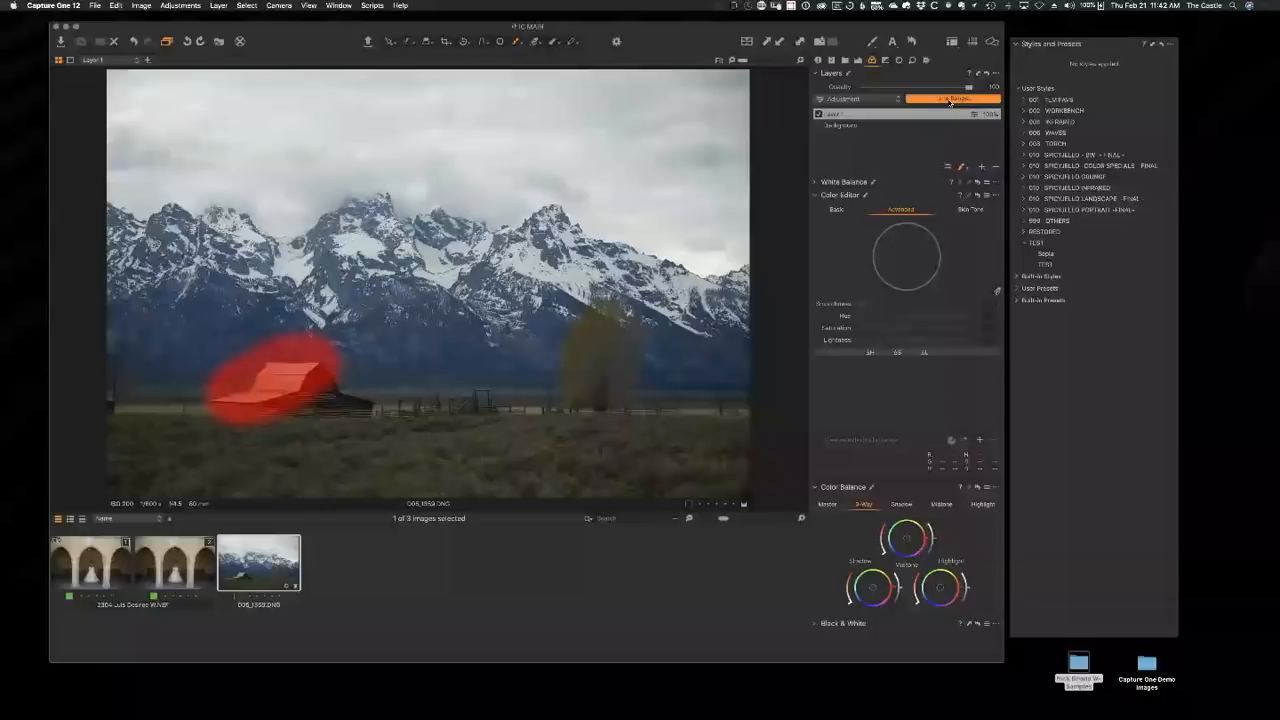
left_click(951, 100)
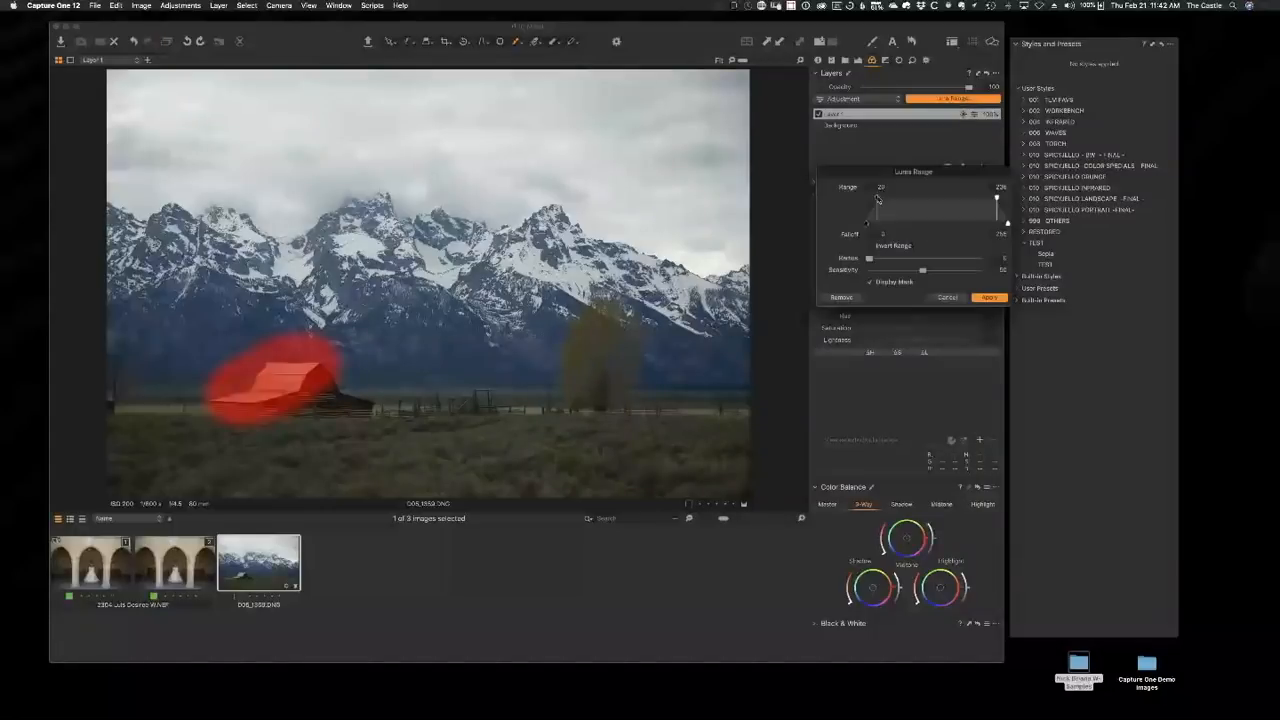
left_click_drag(878, 199, 918, 202)
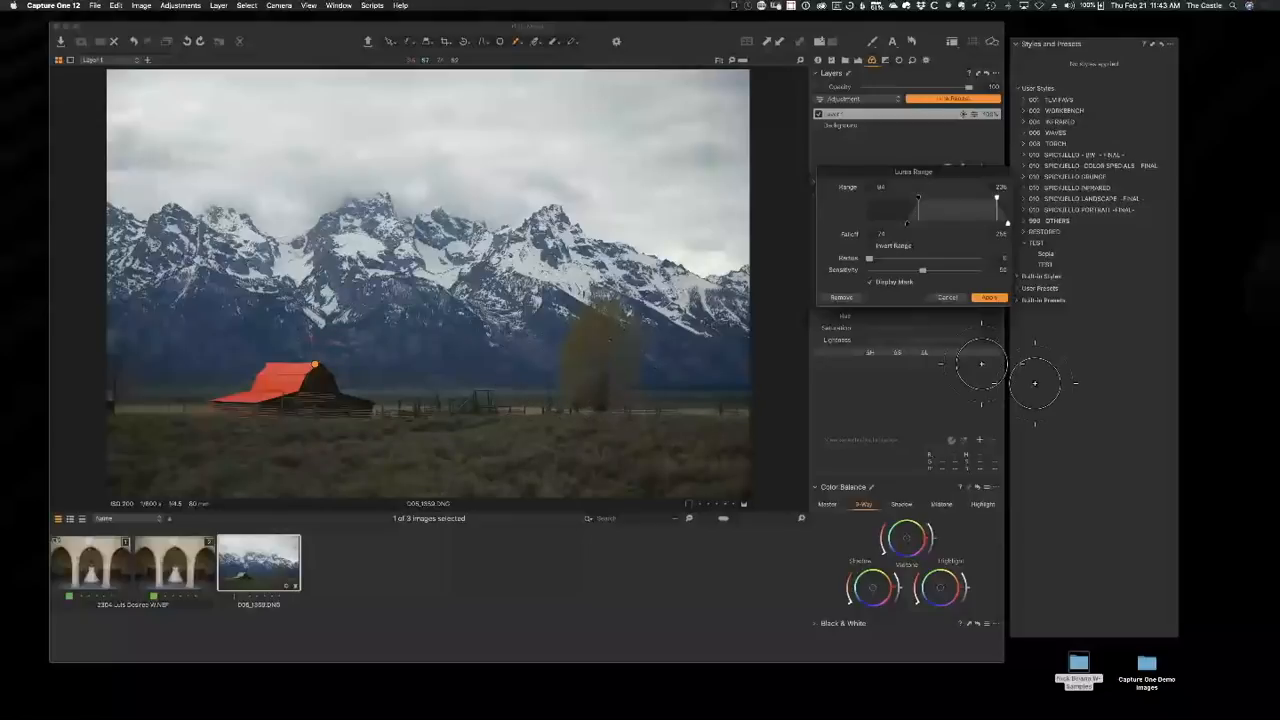
left_click(989, 298)
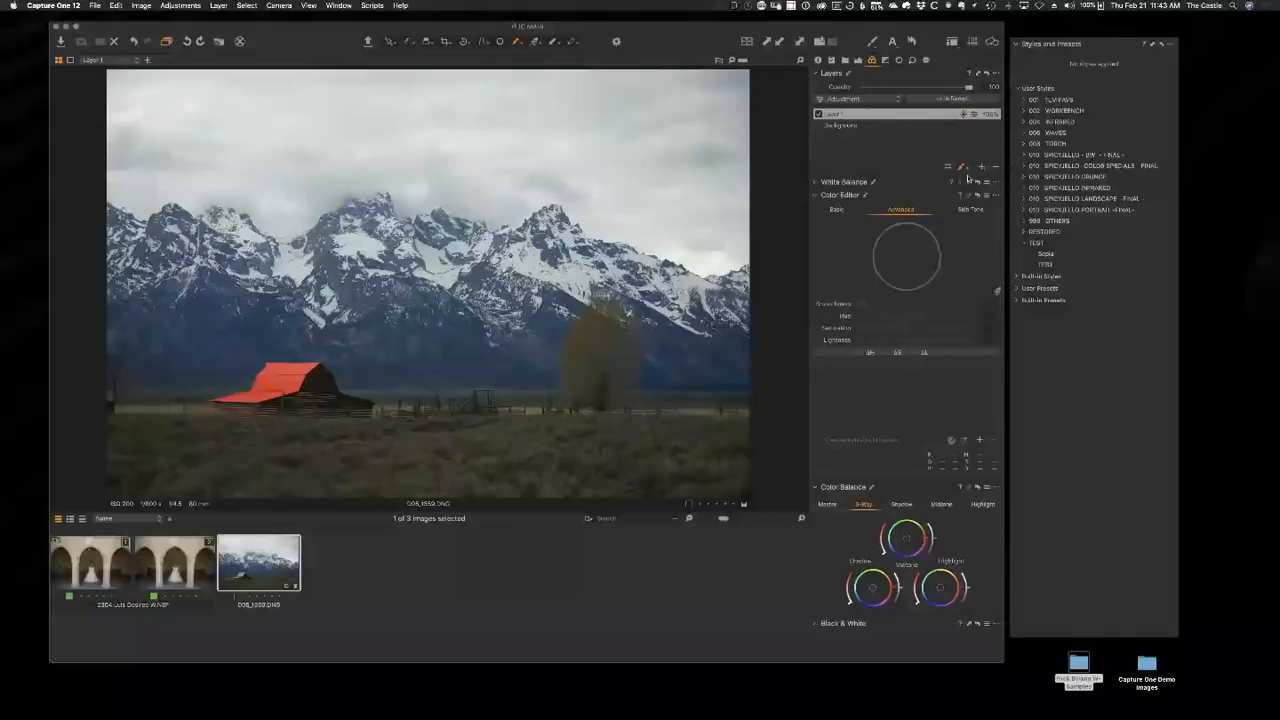
Switch to the Erase Mask brush, reduce its size, and hide the barn layer's mask overlay.
left_click(962, 167)
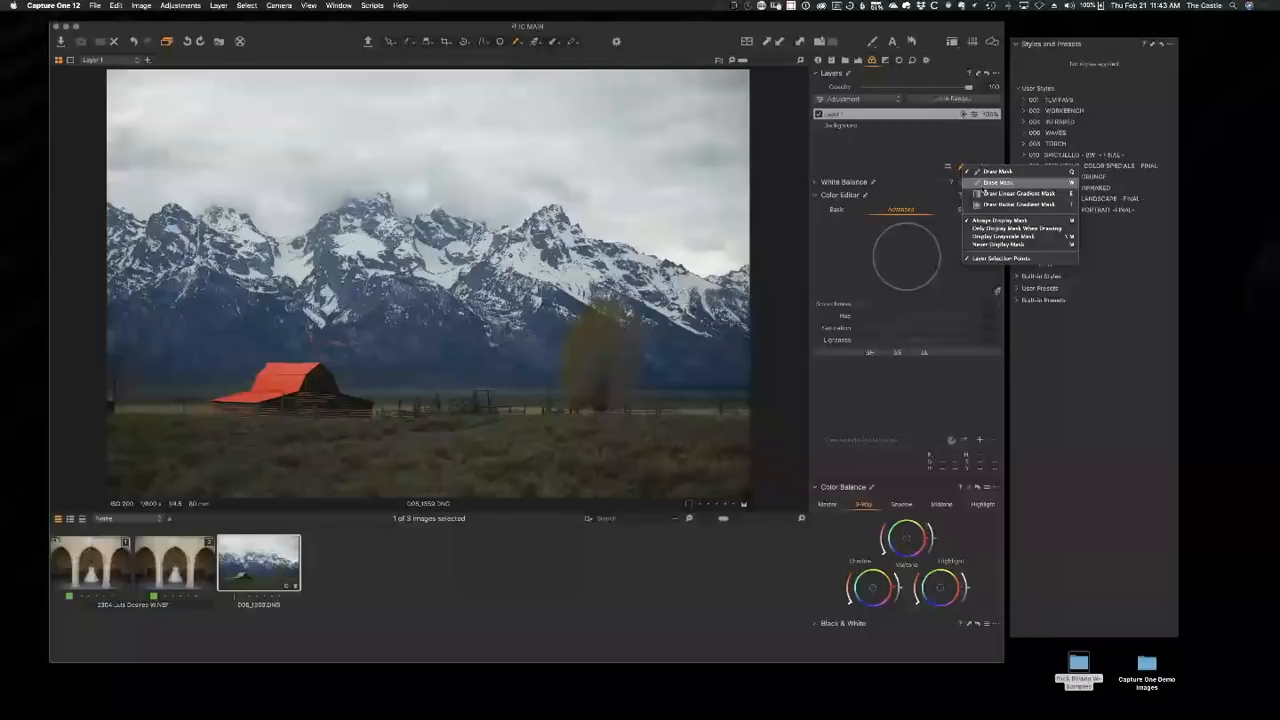
left_click(984, 184)
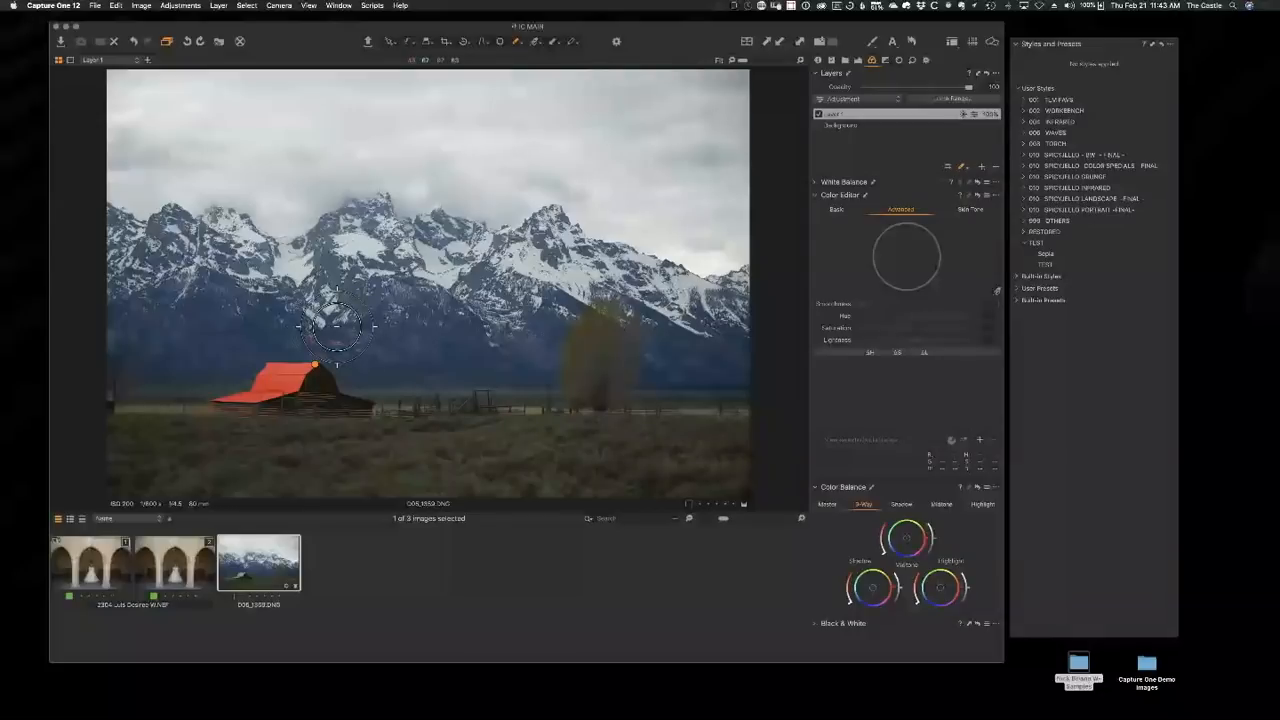
key("[")
key("[")
key("[")
key("m")
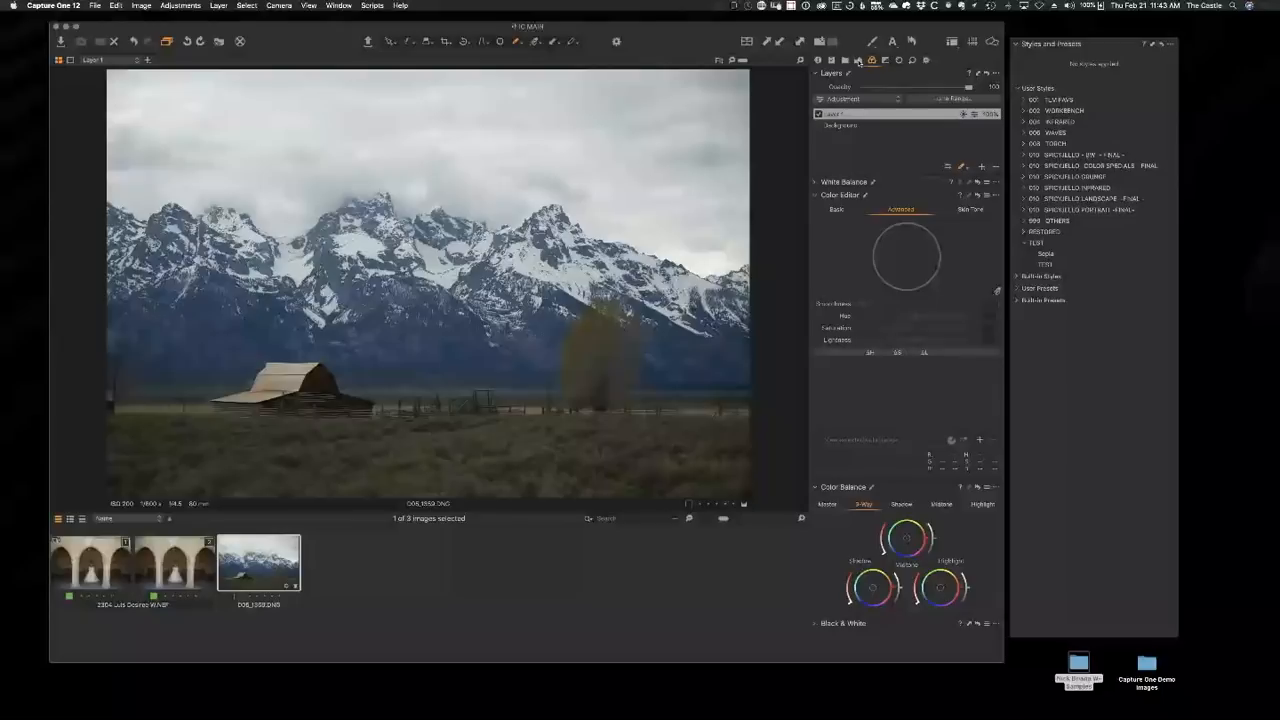
Warm the barn roof on its layer by raising the white balance Kelvin value.
left_click(858, 61)
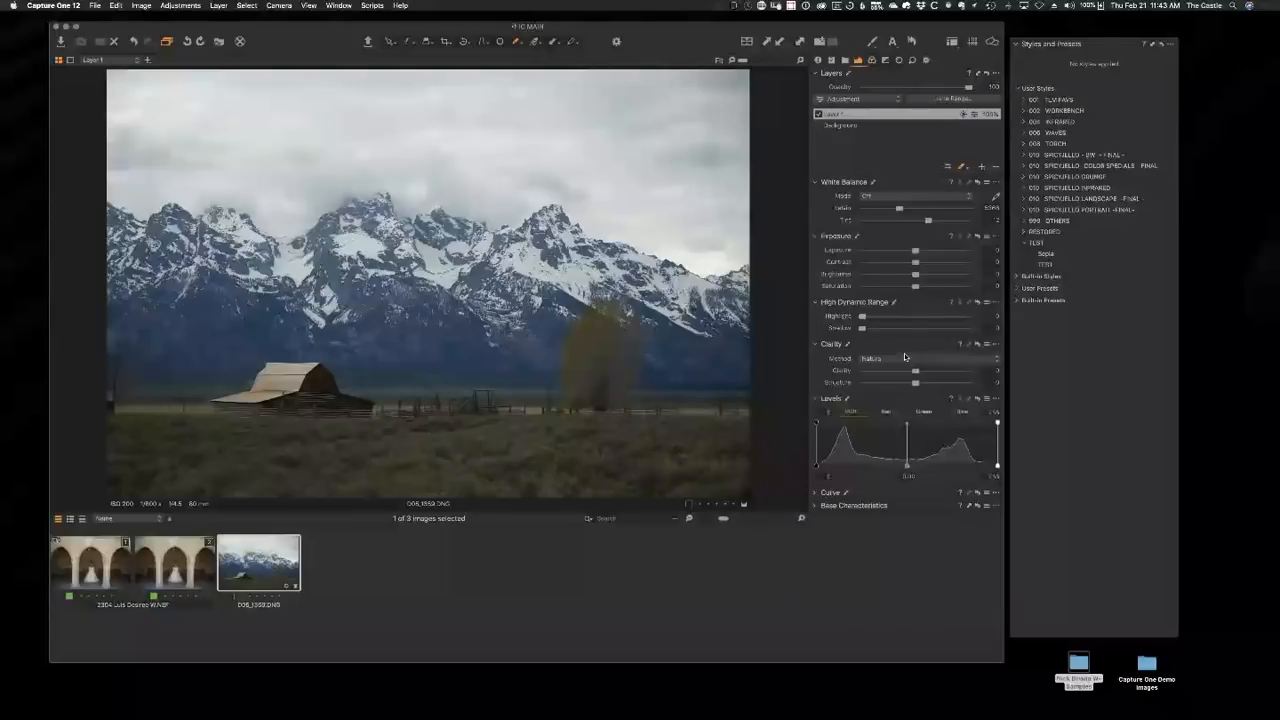
left_click(924, 209)
mouse_move(924, 209)
left_mouse_down()
mouse_move(872, 211)
mouse_move(1010, 226)
mouse_move(861, 218)
mouse_move(920, 229)
left_mouse_up()
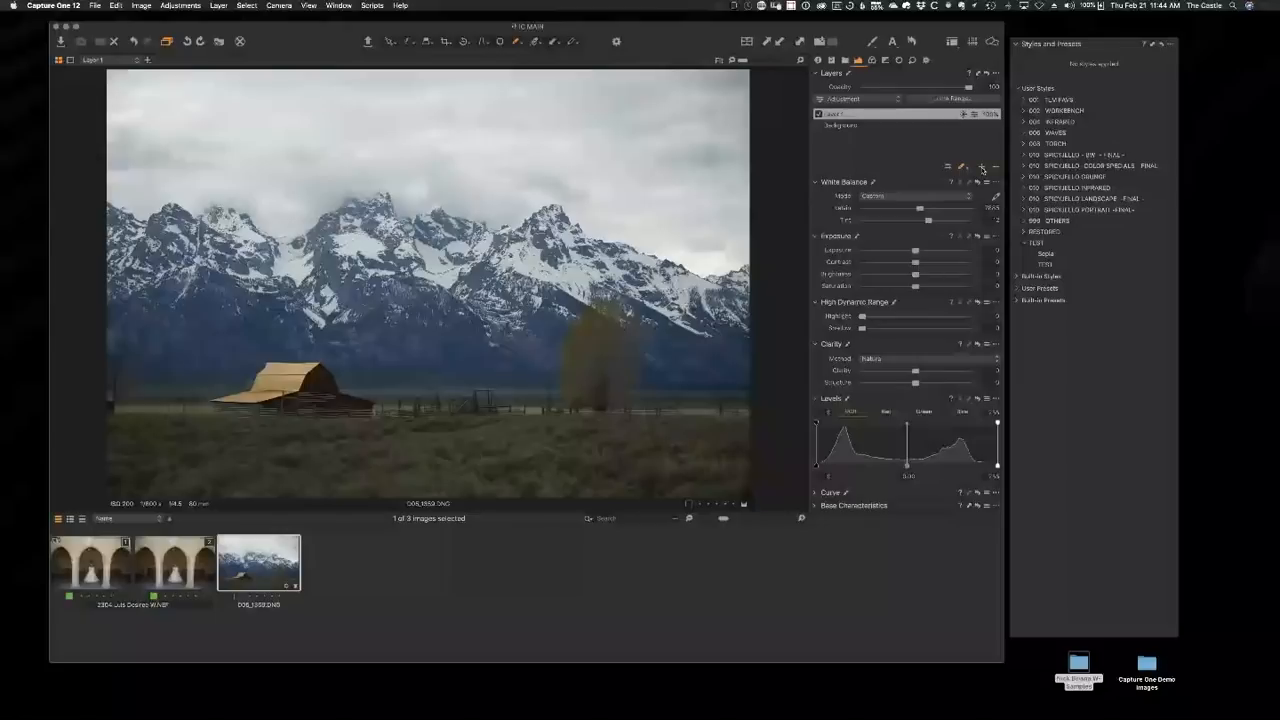
Add a new layer with a linear gradient mask covering the sky and fading out down the mountains, adjusting its edge and position.
left_click(982, 168)
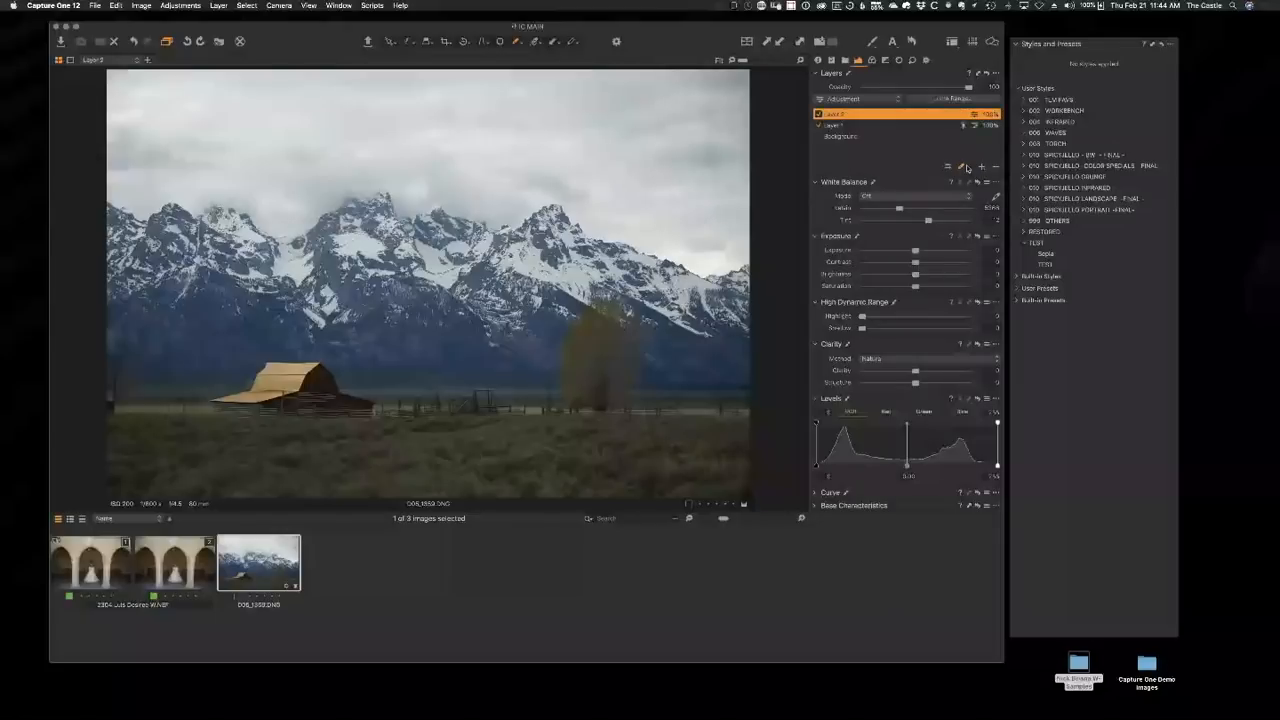
left_click(963, 167)
left_click(990, 193)
left_click_drag(399, 173, 395, 337)
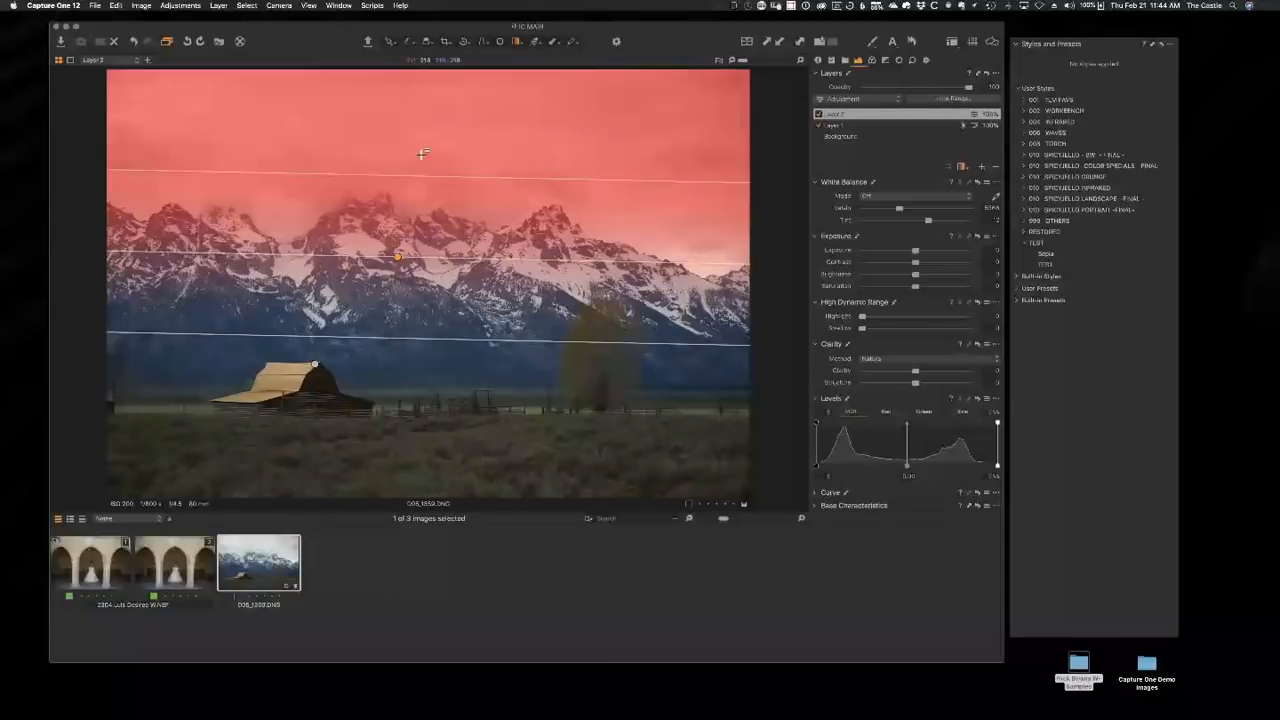
left_click_drag(416, 177, 413, 208)
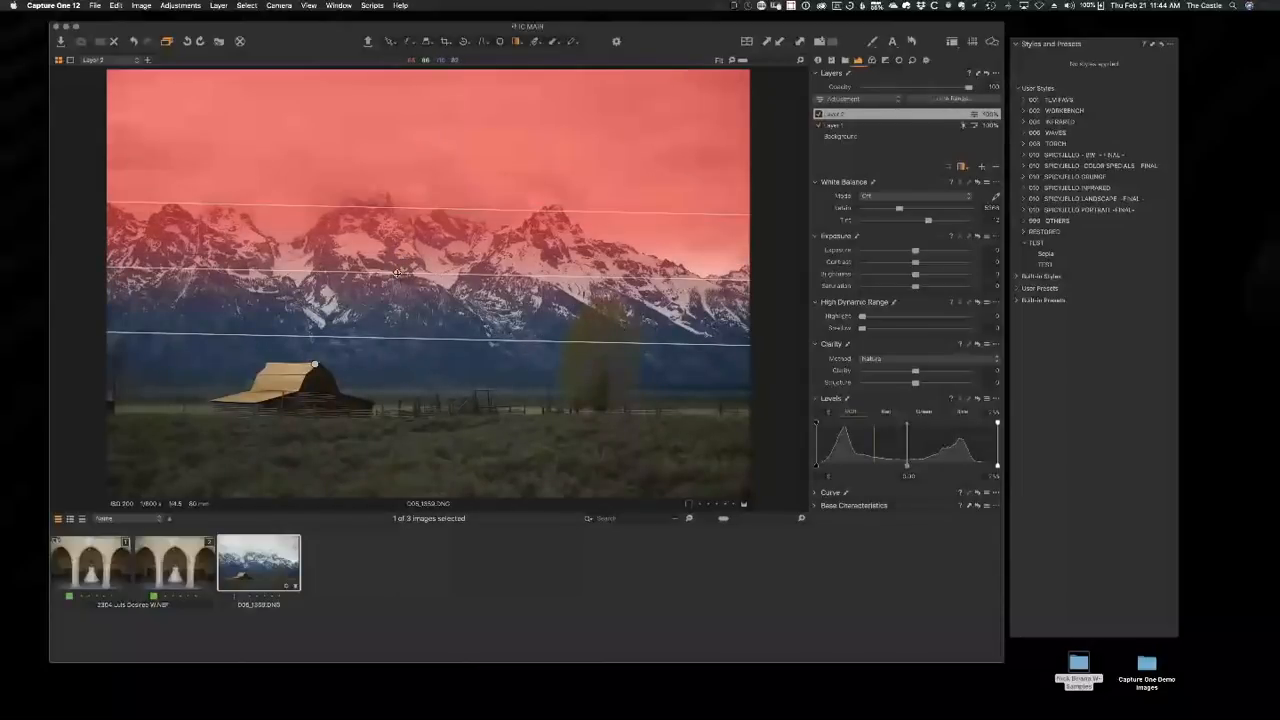
left_click_drag(398, 272, 396, 282)
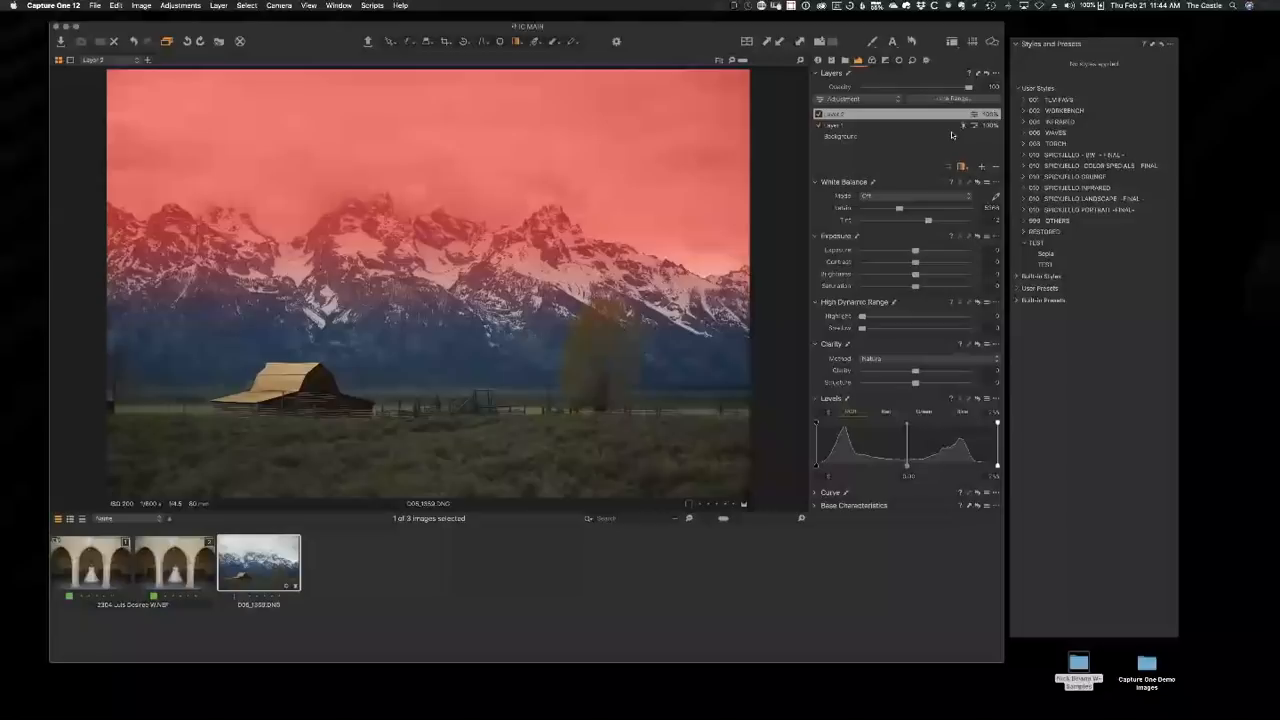
Apply a Luma Range to the sky layer with lower limit about 182 and falloff about 137, and set its Clarity to 100.
left_click(945, 99)
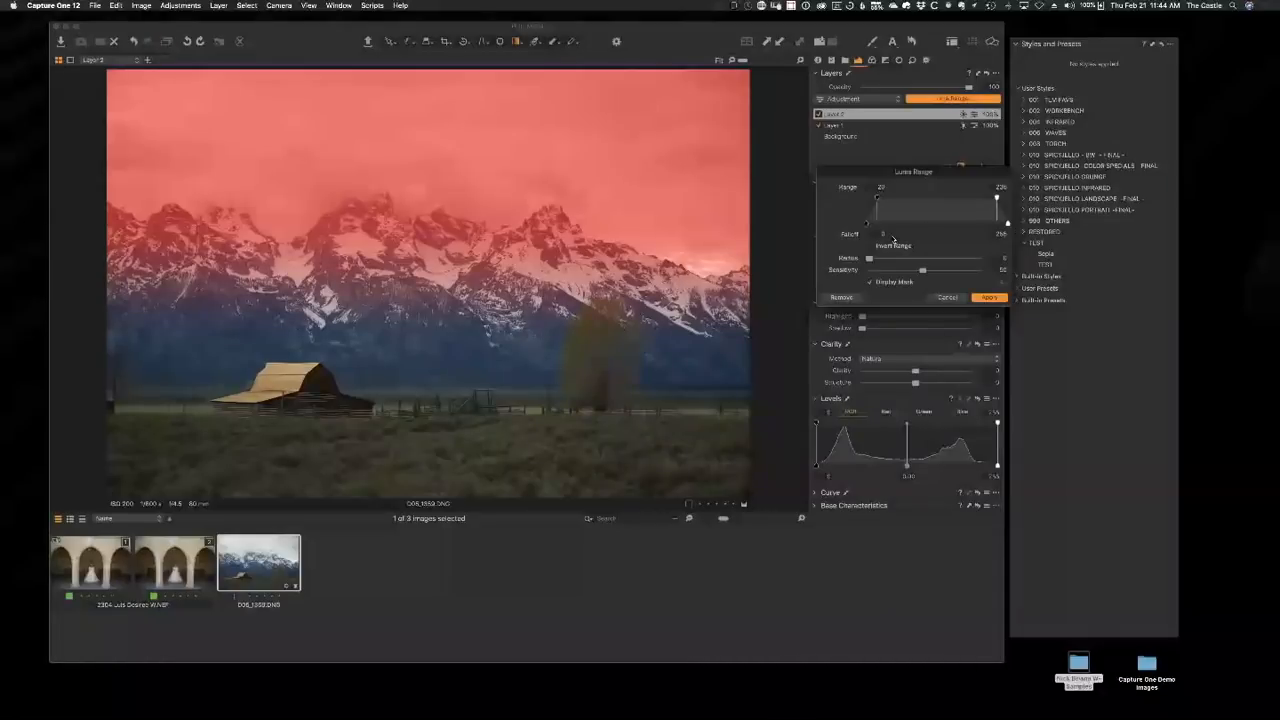
left_click_drag(876, 197, 942, 224)
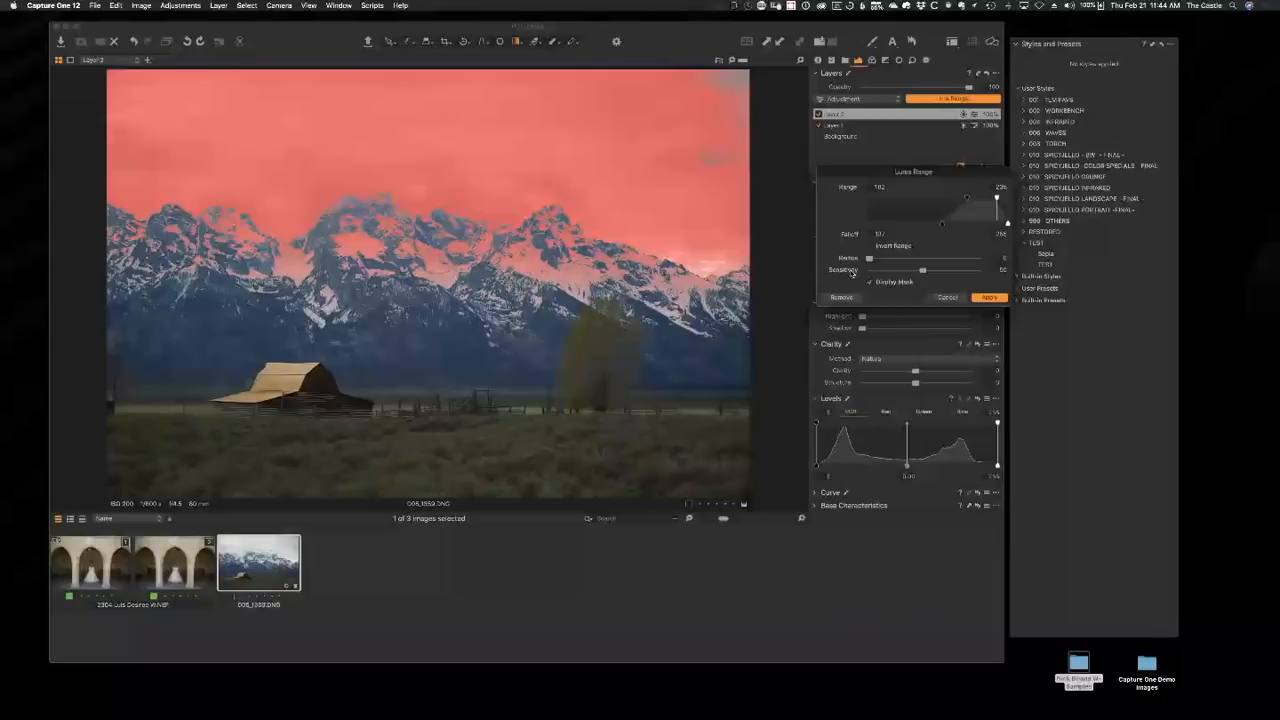
left_click(988, 298)
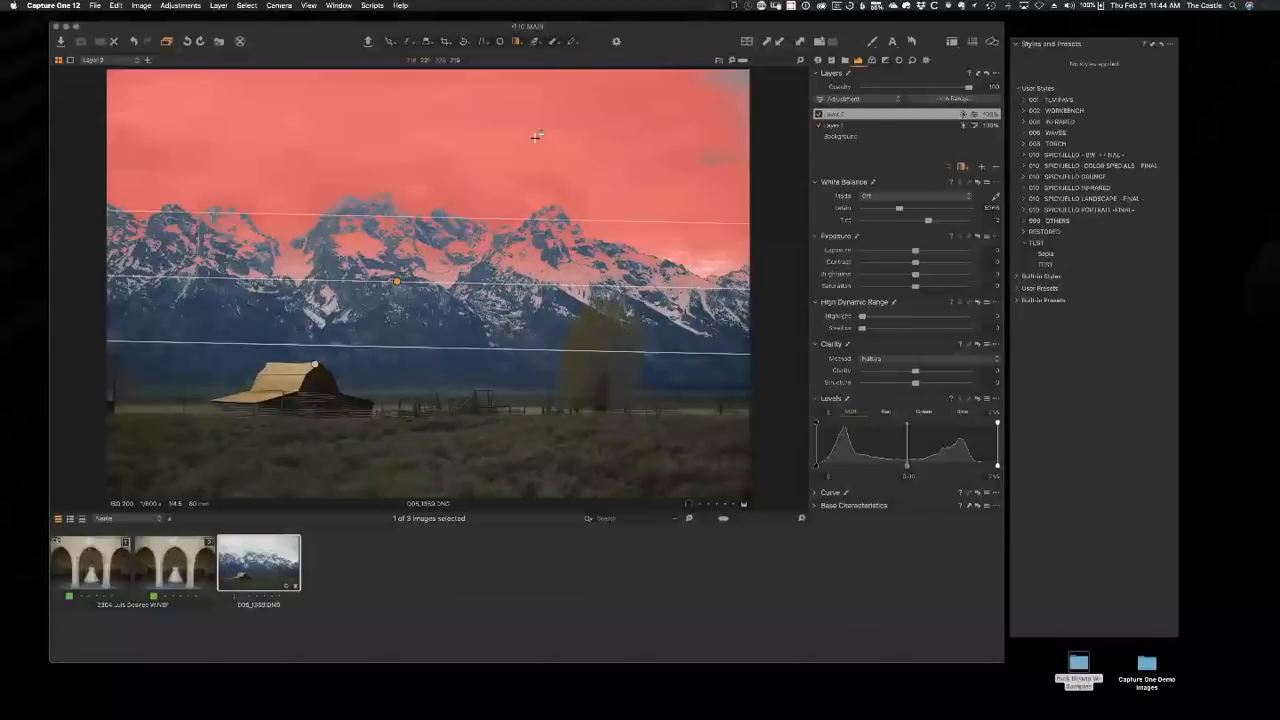
key("m")
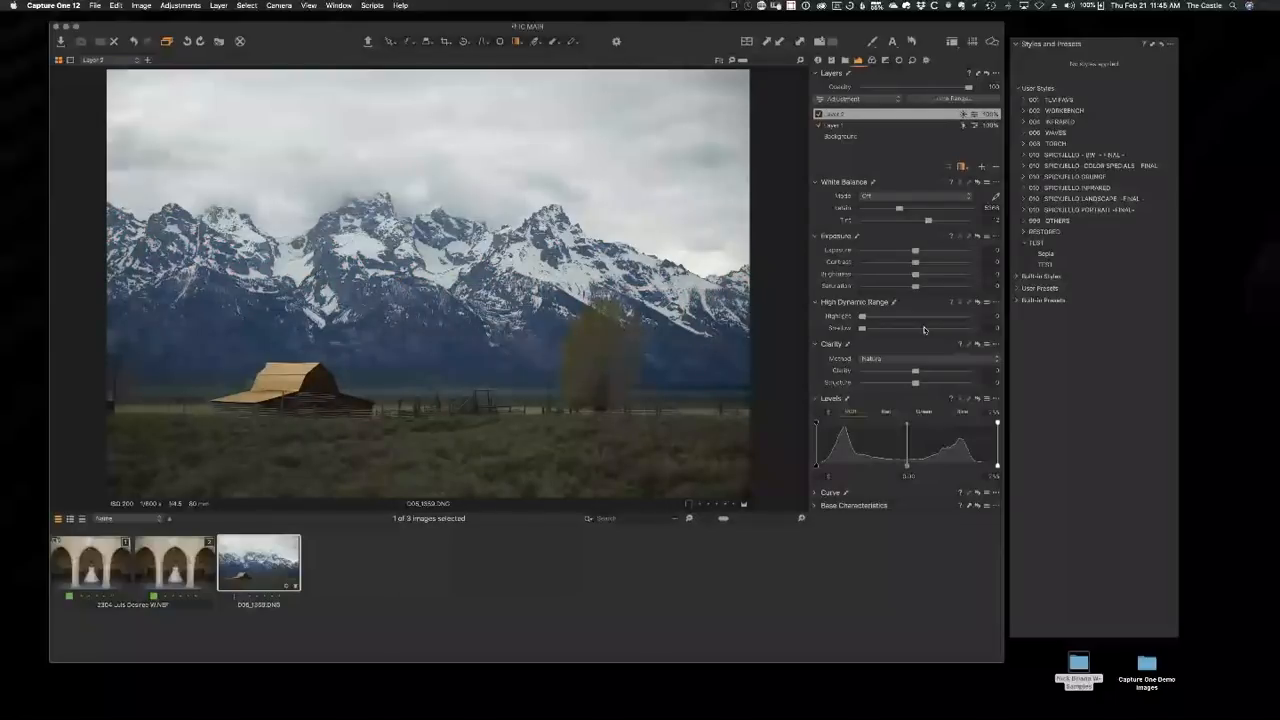
left_click_drag(915, 371, 990, 371)
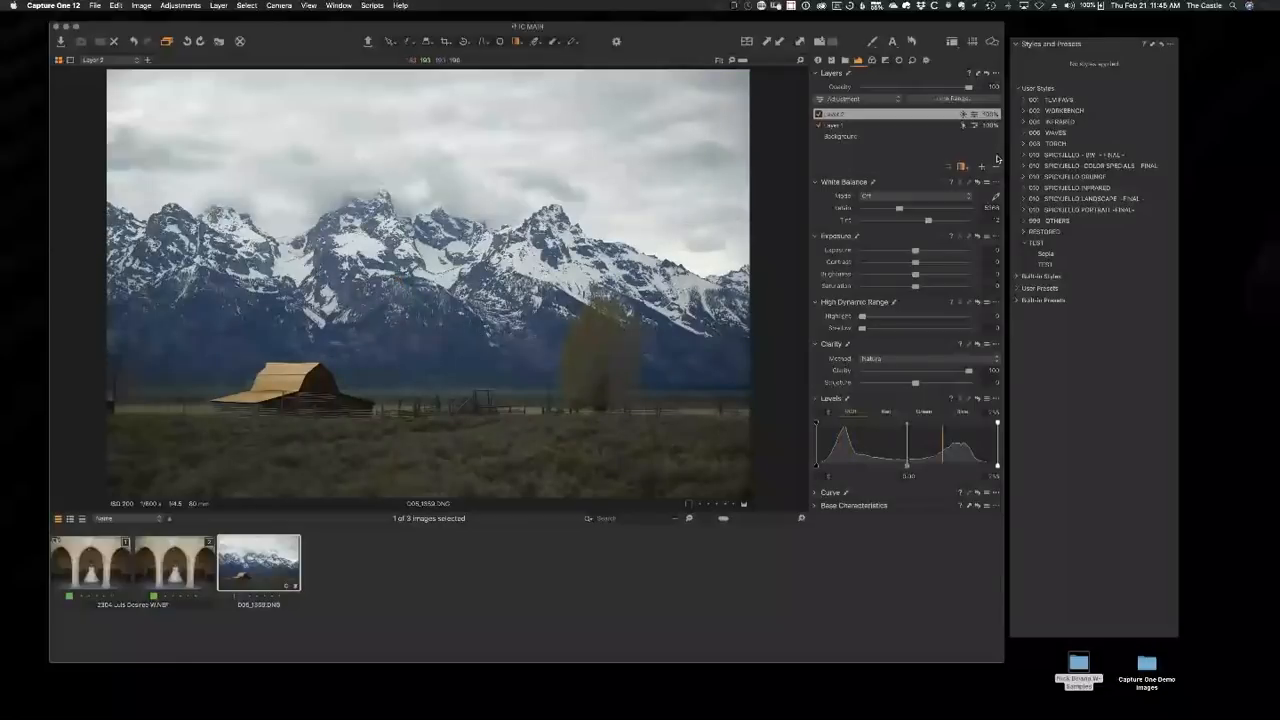
Add a layer with a linear gradient mask fading from the mountains into the field, and apply a Luma Range with upper limit about 125.
left_click_drag(453, 223, 449, 461)
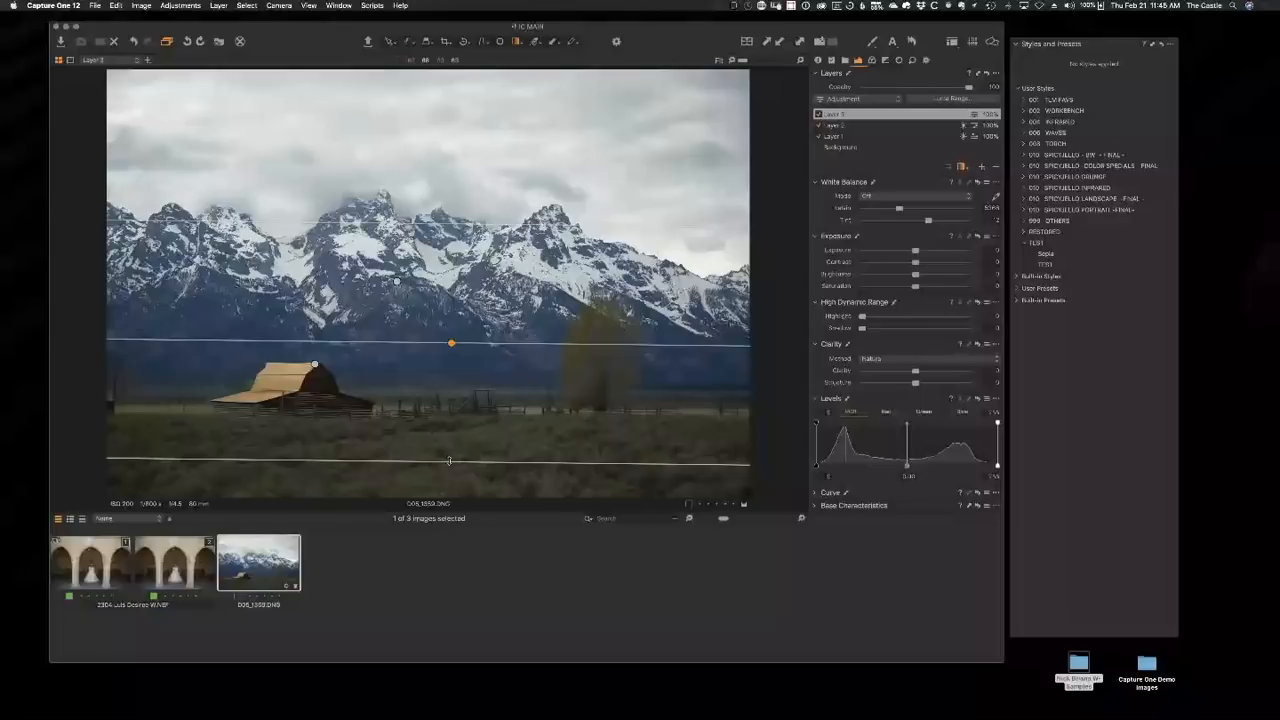
left_click(966, 101)
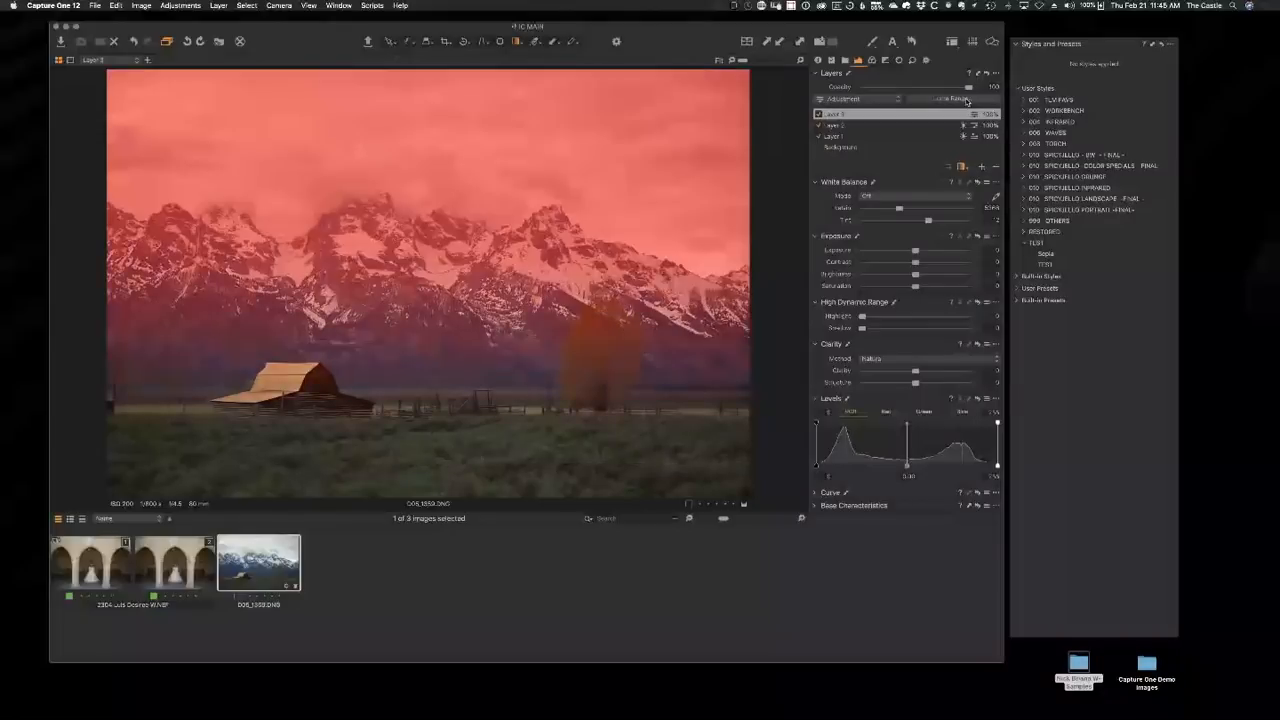
left_click(966, 101)
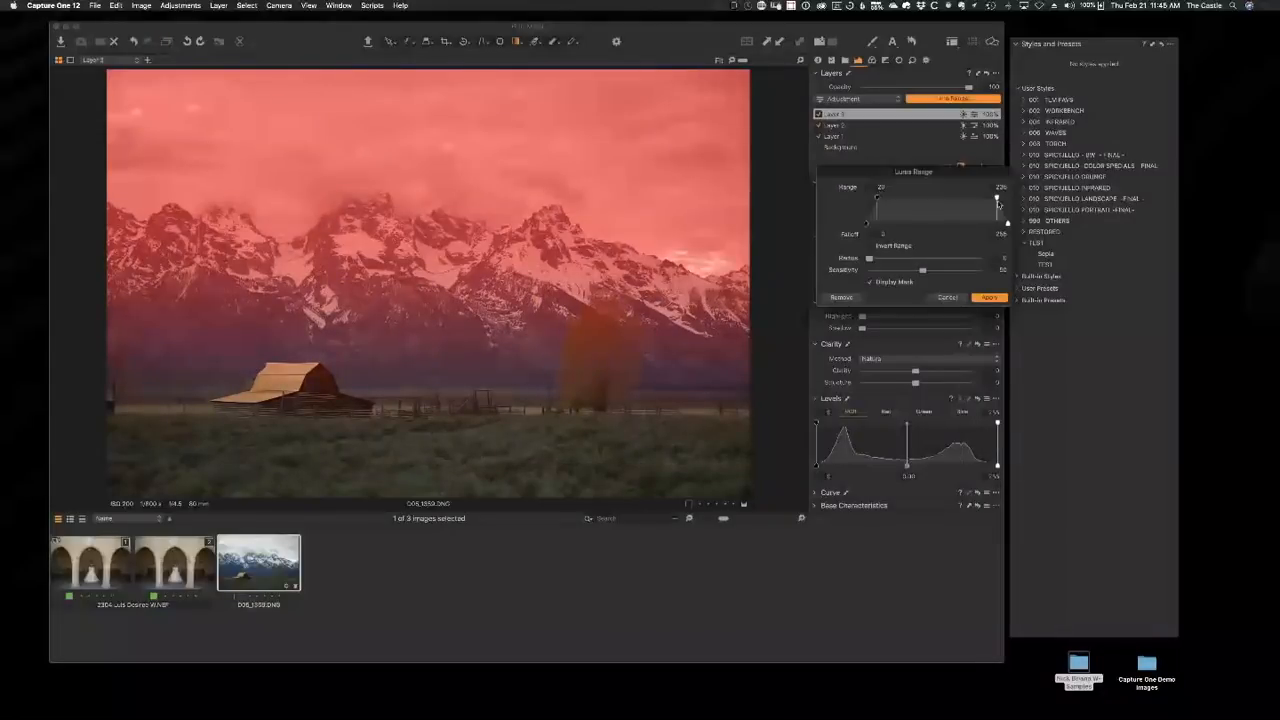
left_click_drag(997, 204, 936, 204)
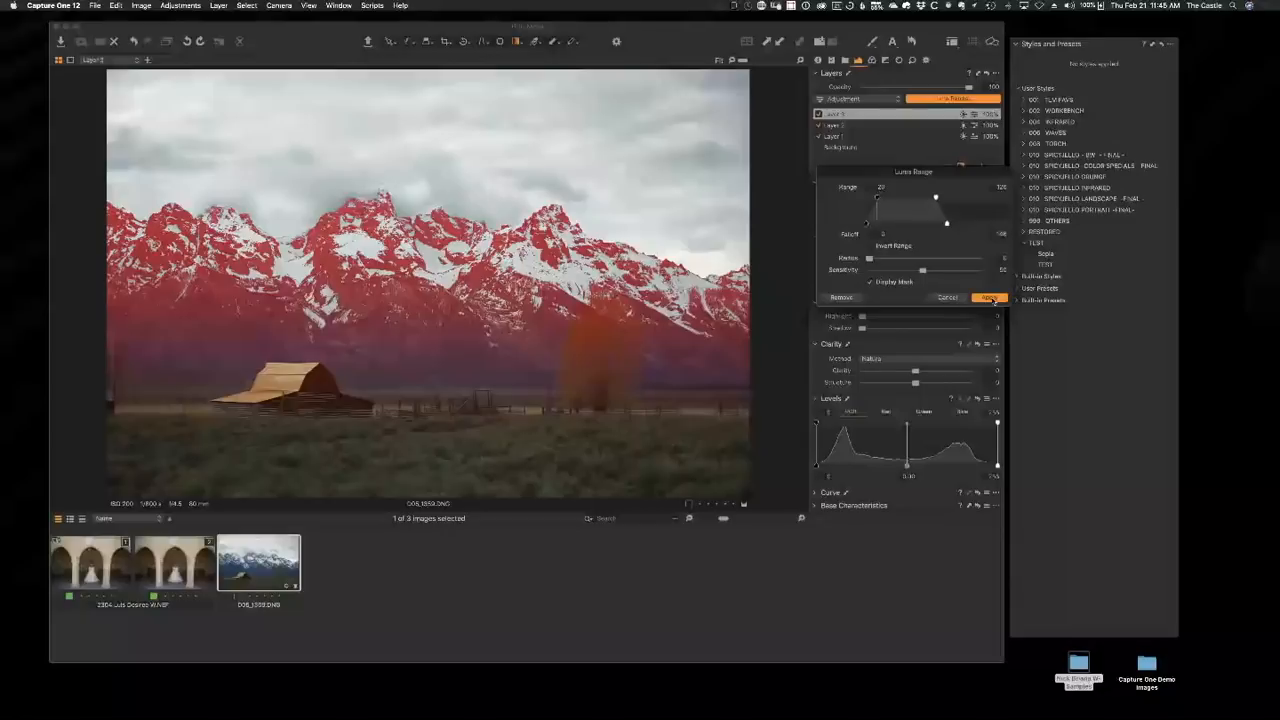
left_click(989, 298)
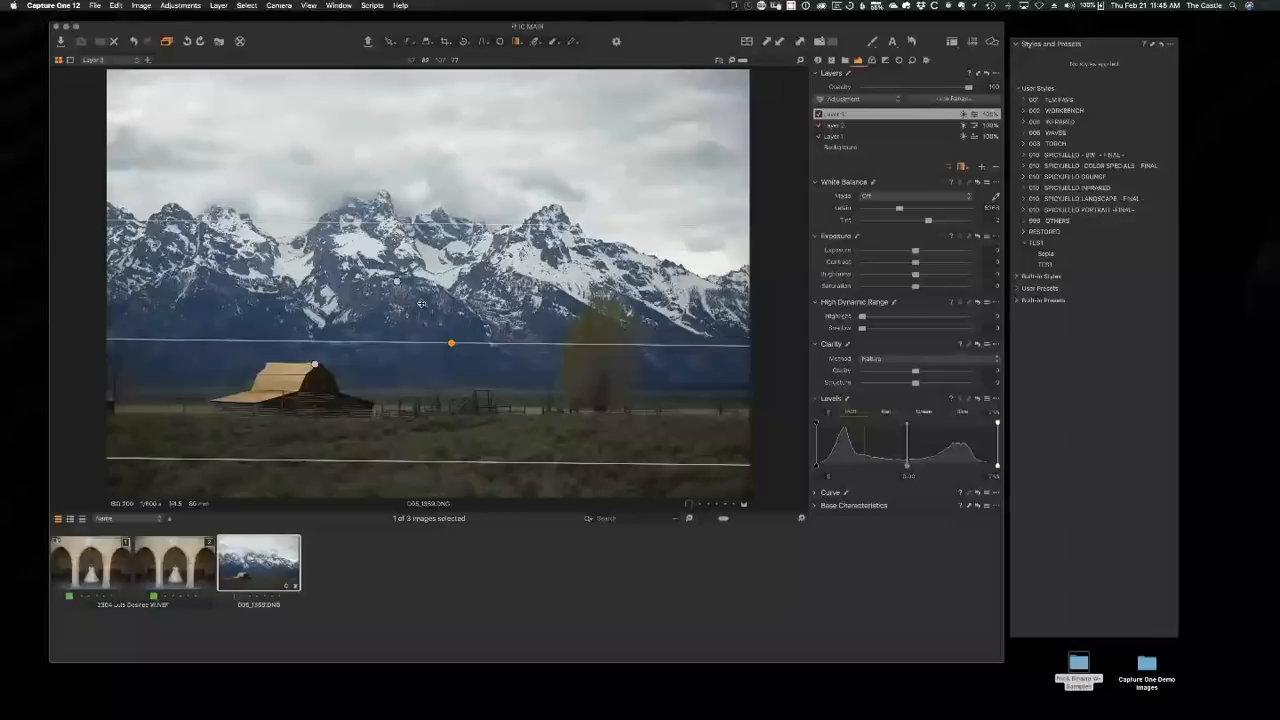
Tint the shadows of the mountain layer toward blue with the 3-Way Color Balance.
key("super+alt+5")
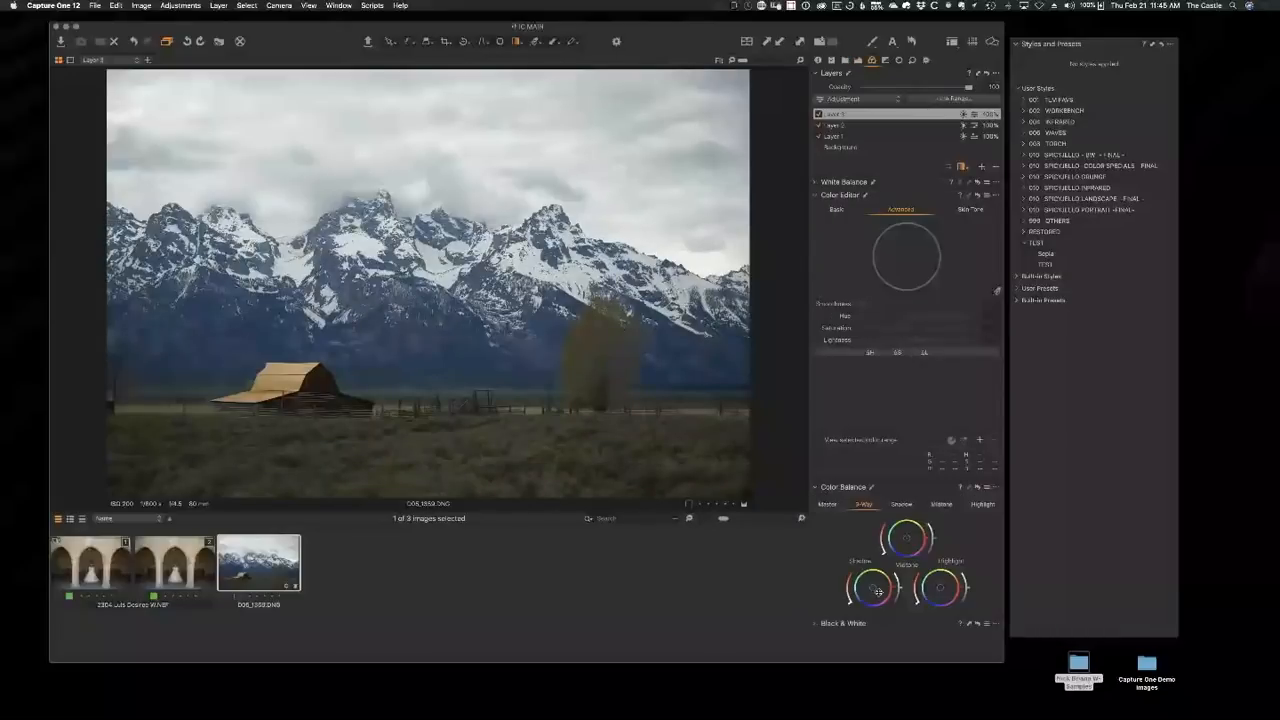
left_click_drag(878, 591, 881, 578)
left_click_drag(889, 575, 867, 600)
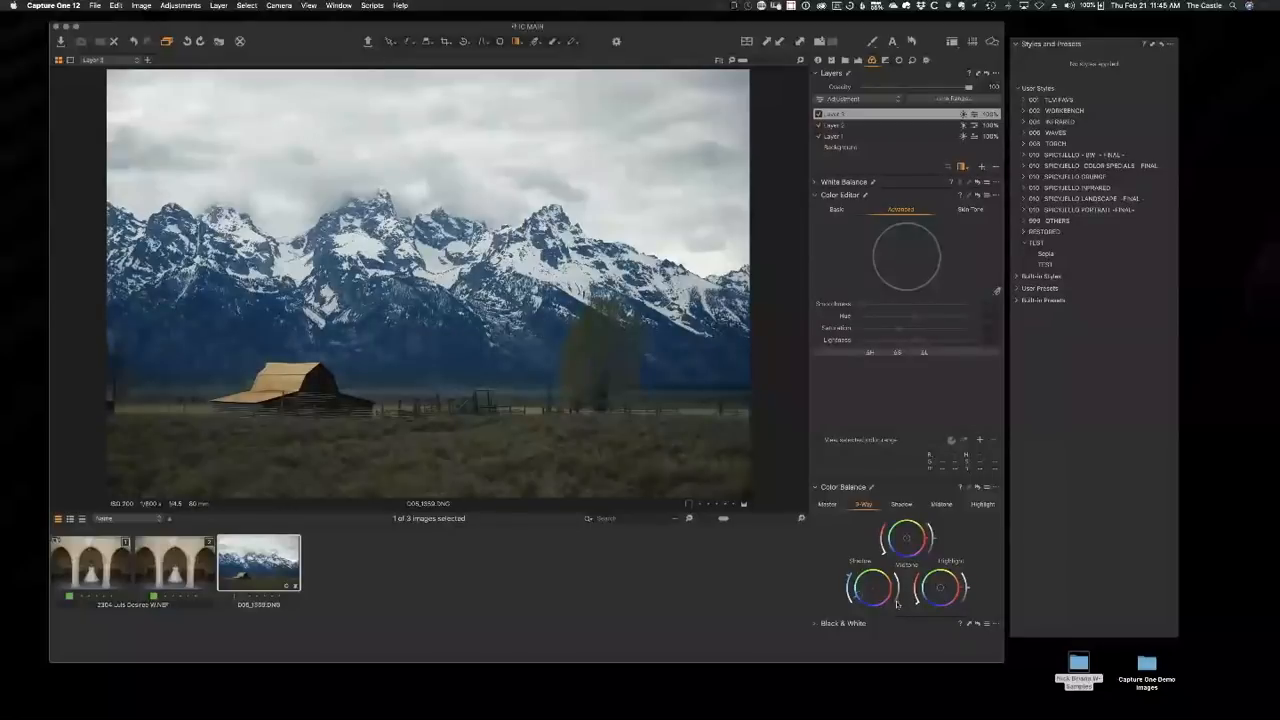
Clone the edited mountain photo as a variant with its adjustments reset, and compare both variants side by side.
key("F2")
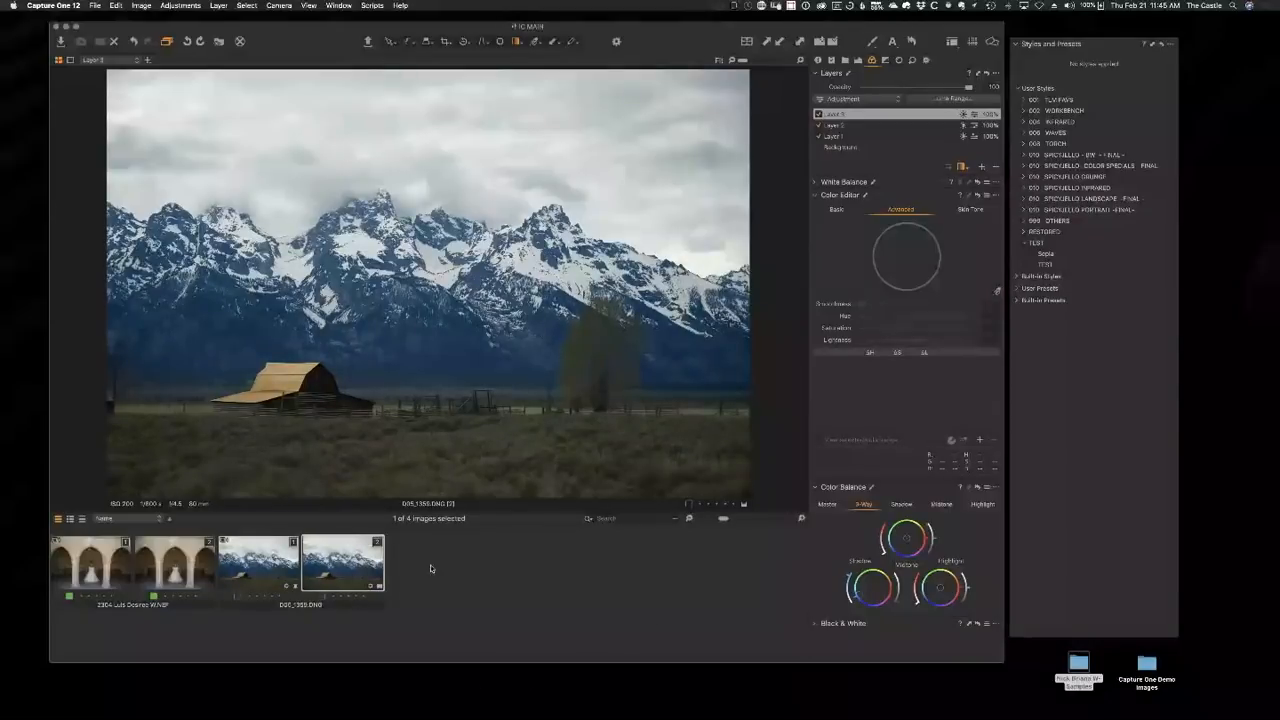
key("super+r")
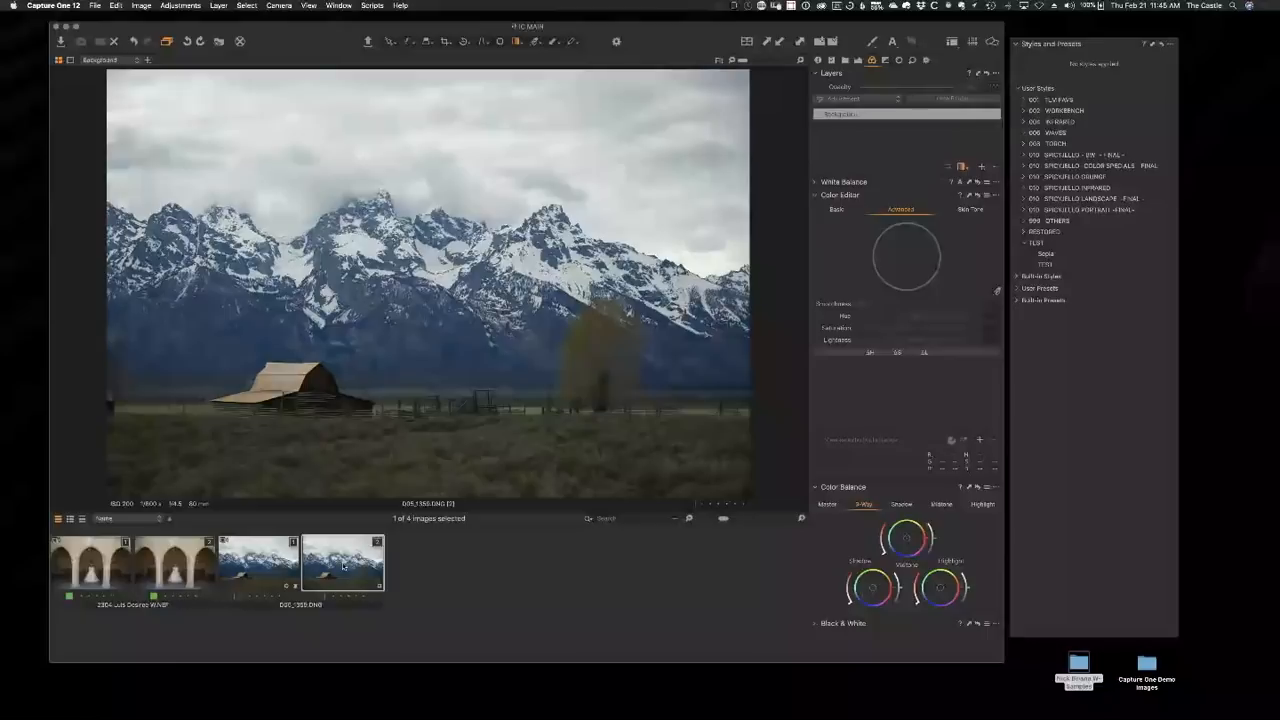
left_click(287, 573, "super")
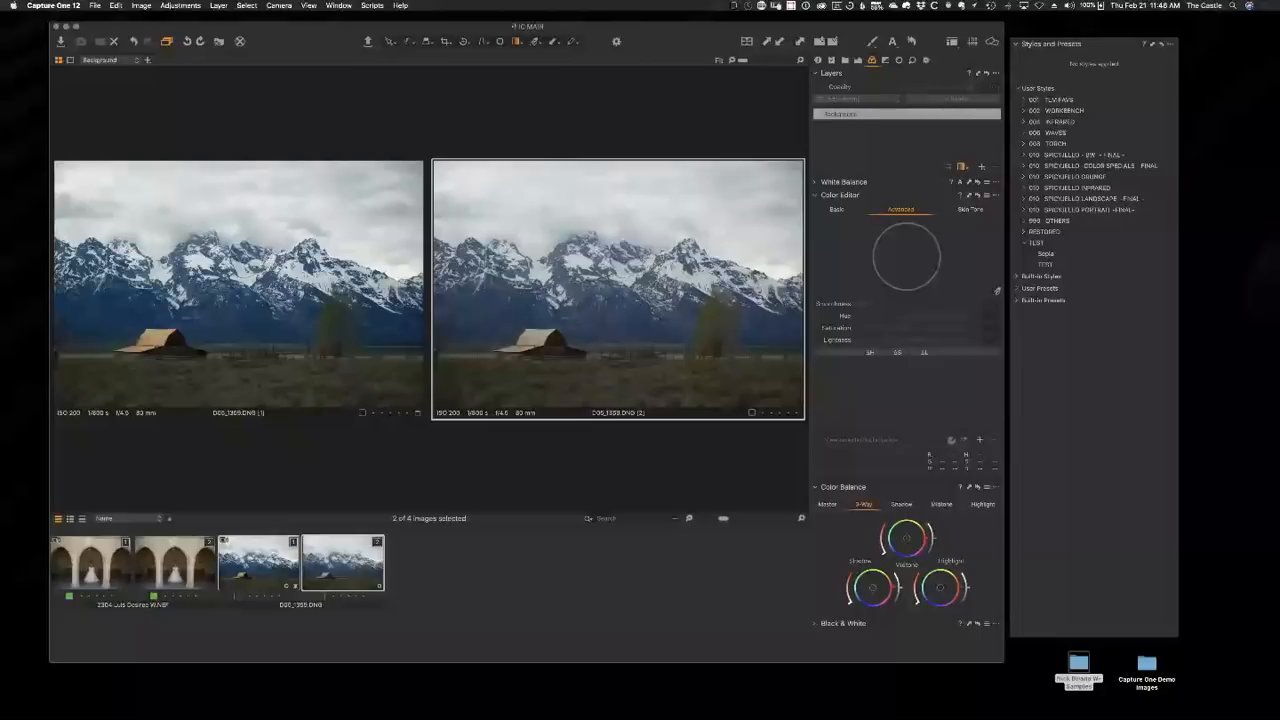
left_click(450, 561)
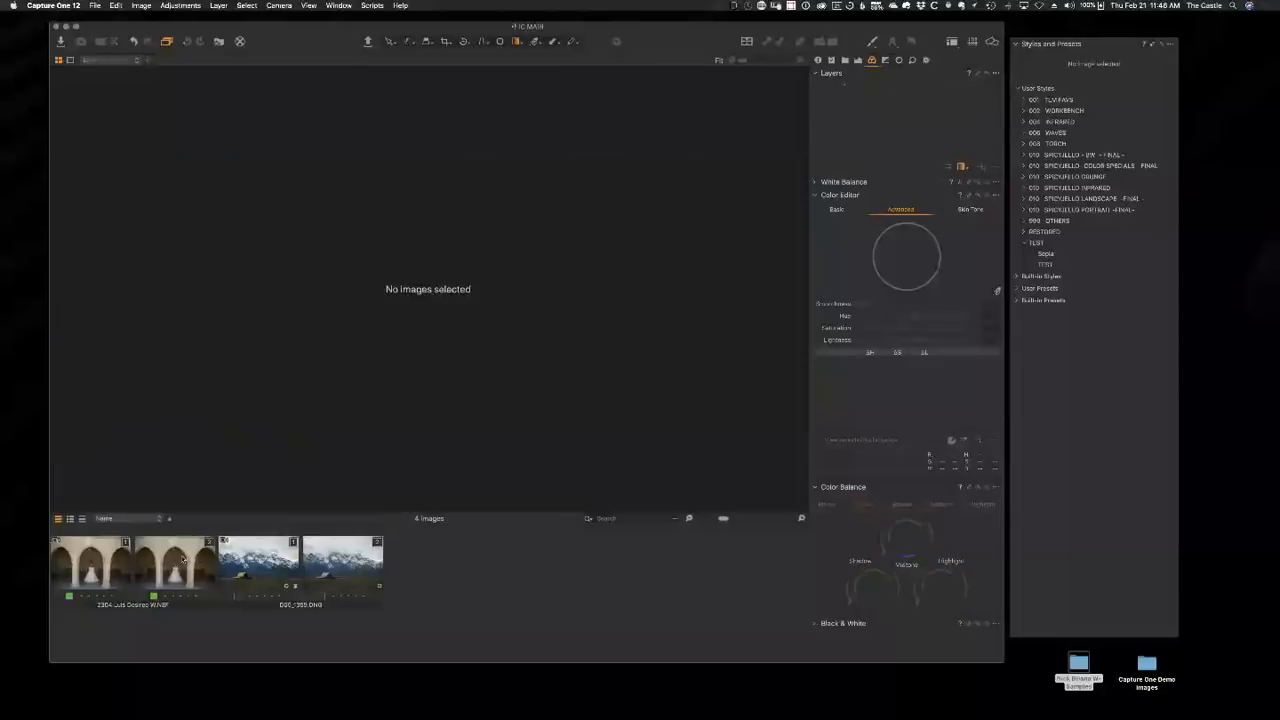
Select the second variant of the bride photo and straighten it along the horizontal line above the arches.
left_click(183, 560)
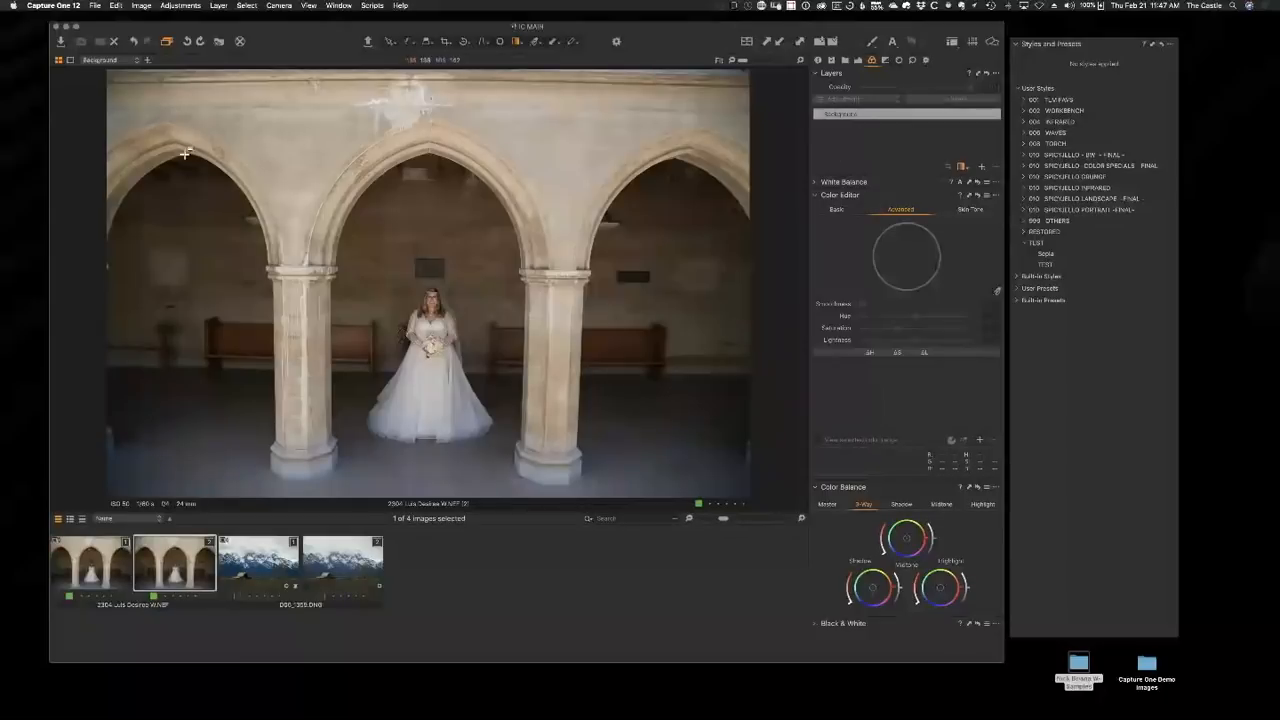
left_click(463, 41)
mouse_move(163, 118)
left_mouse_down()
mouse_move(593, 90)
mouse_move(719, 117)
left_mouse_up()
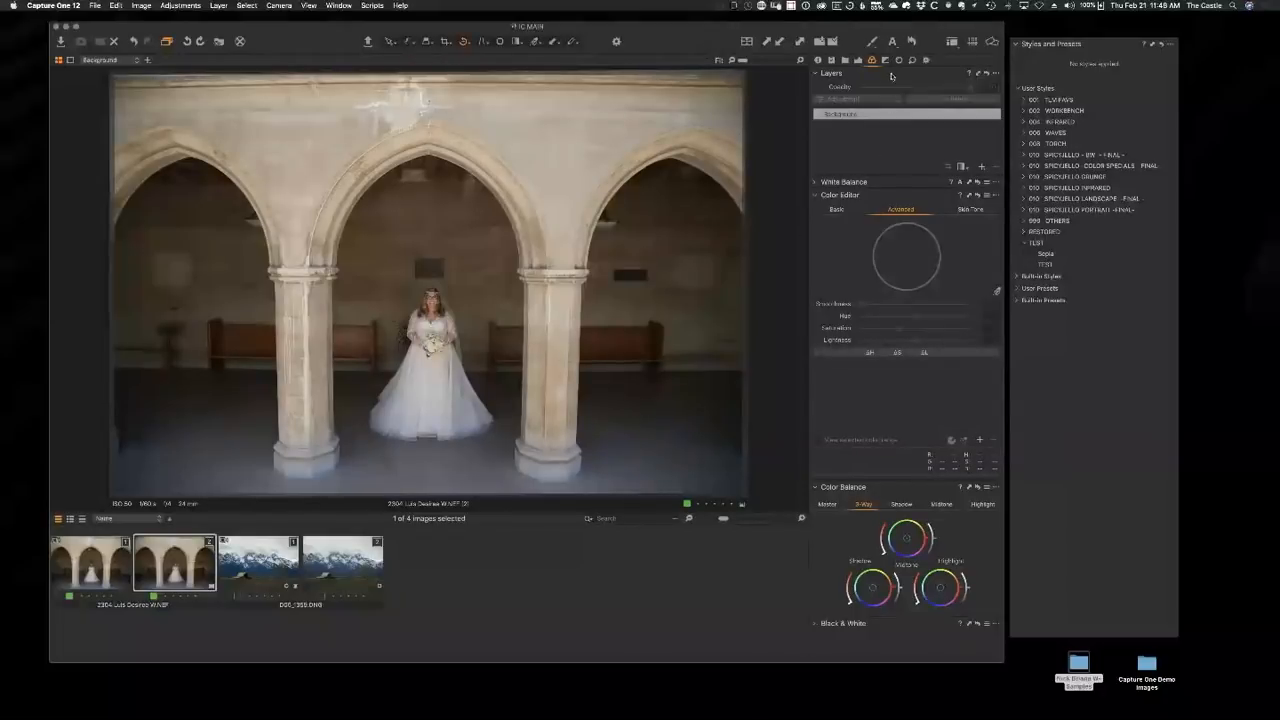
Add a new layer to the bride photo, fill its mask, and display the mask overlay.
left_click(983, 168)
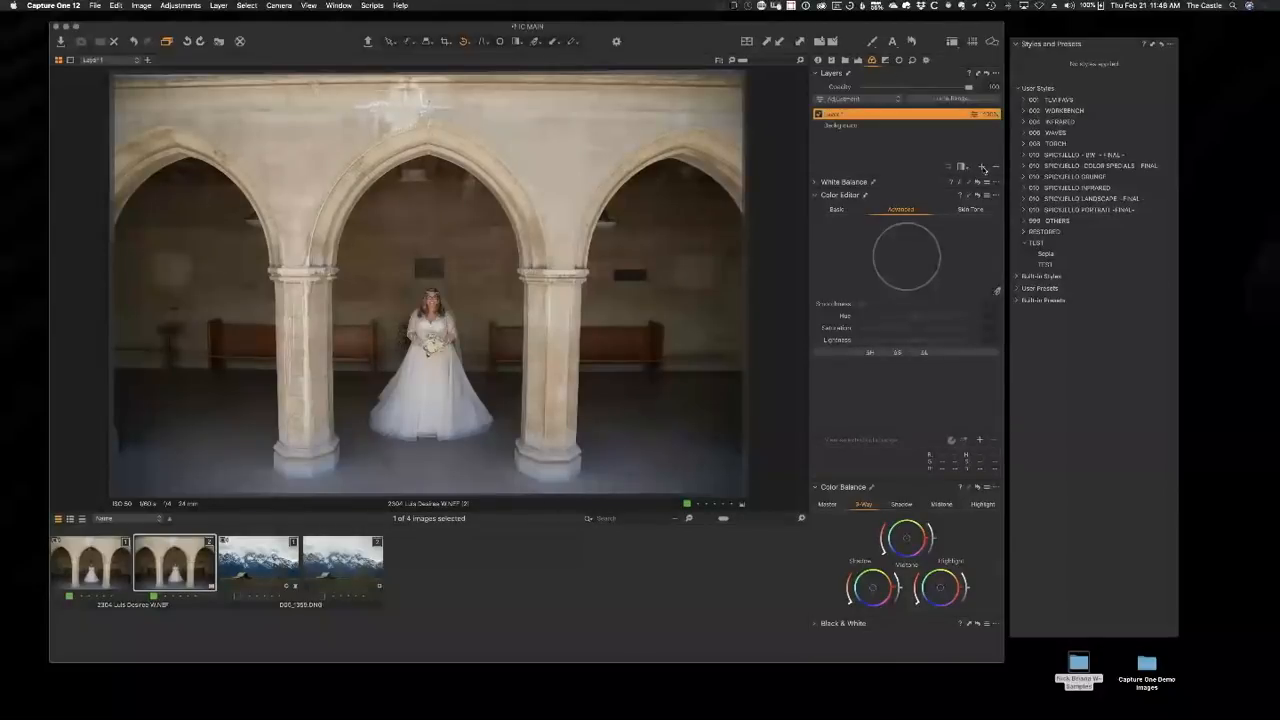
right_click(924, 117)
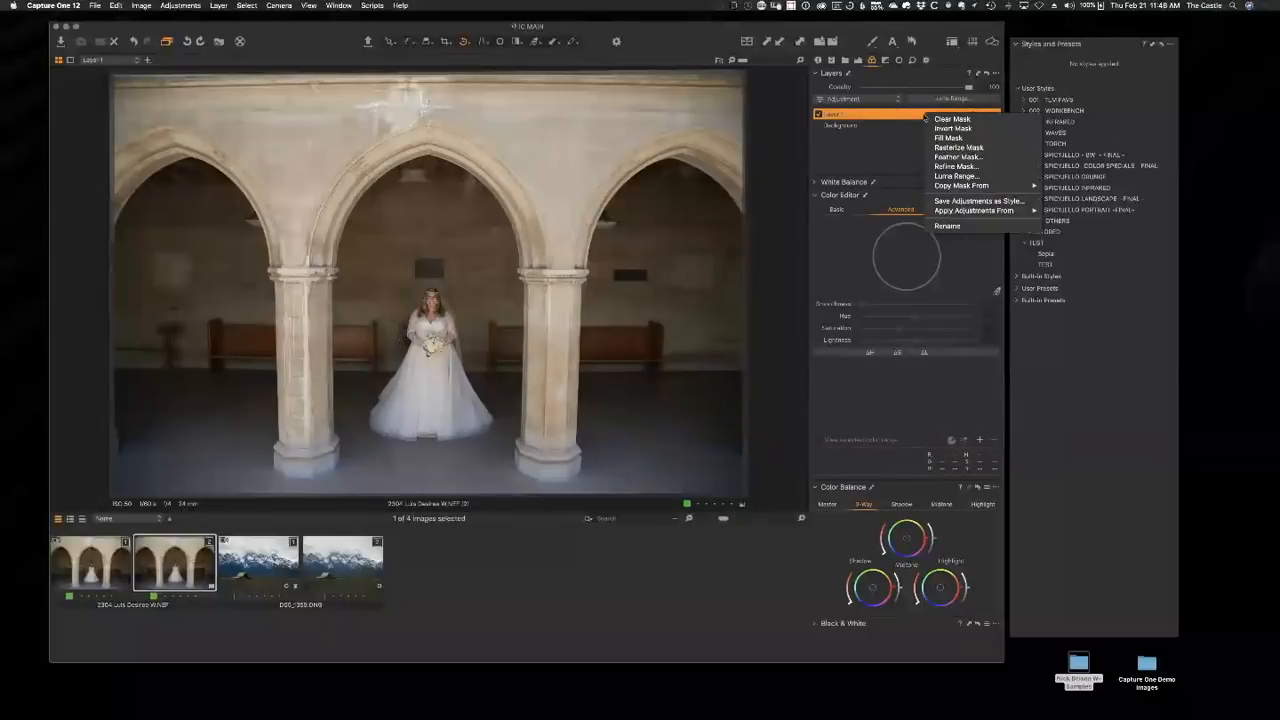
left_click(948, 138)
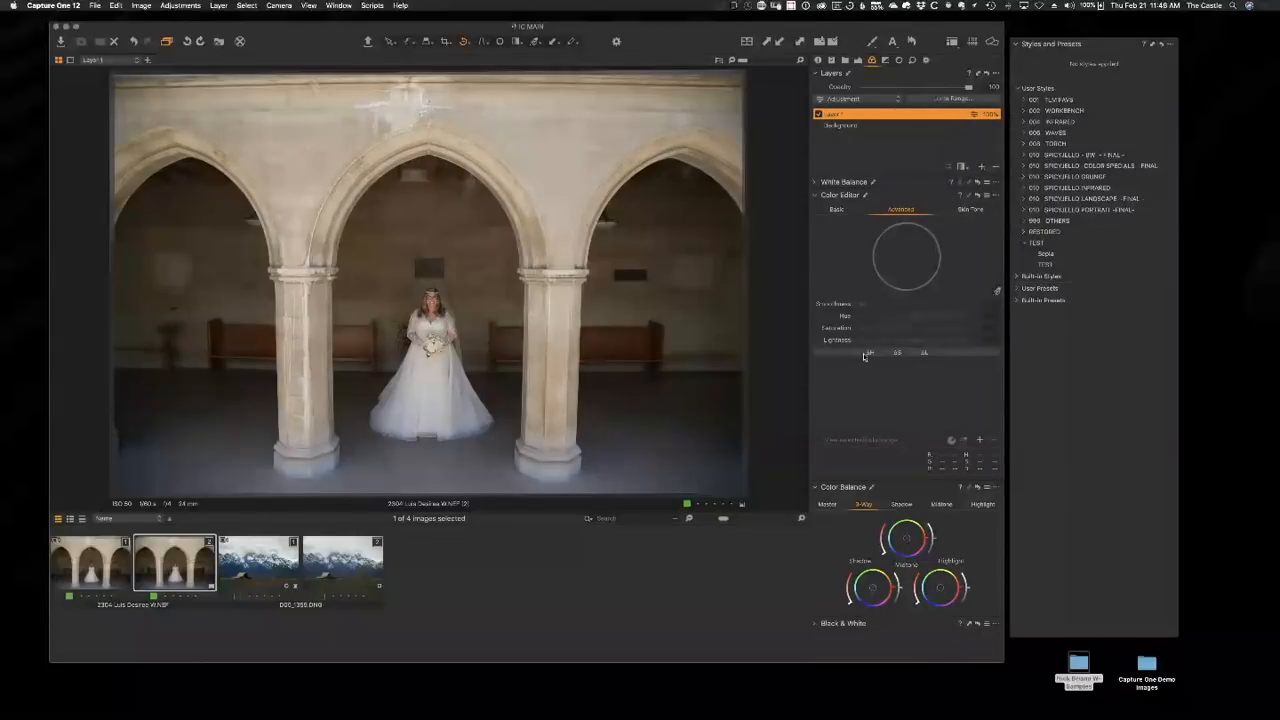
key("m")
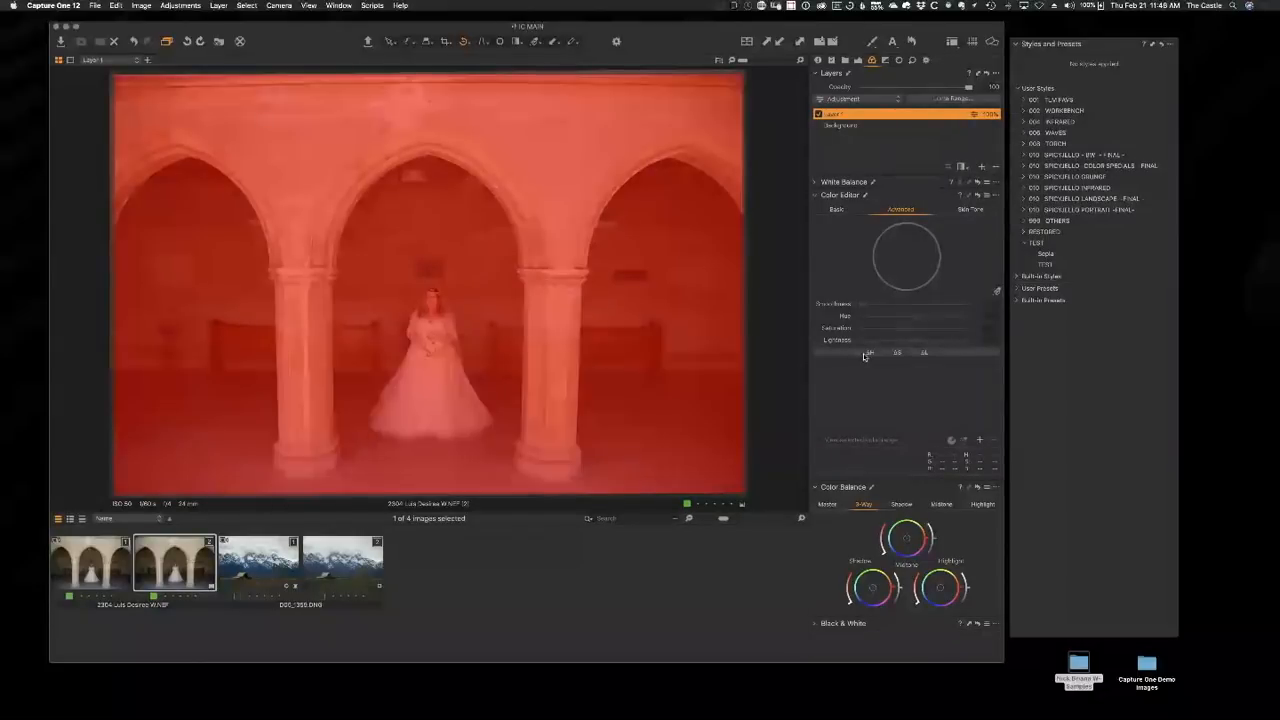
Restrict Layer 1's mask to the dark tones behind the arches with Luma Range, apply it, and hide the mask overlay.
key("m")
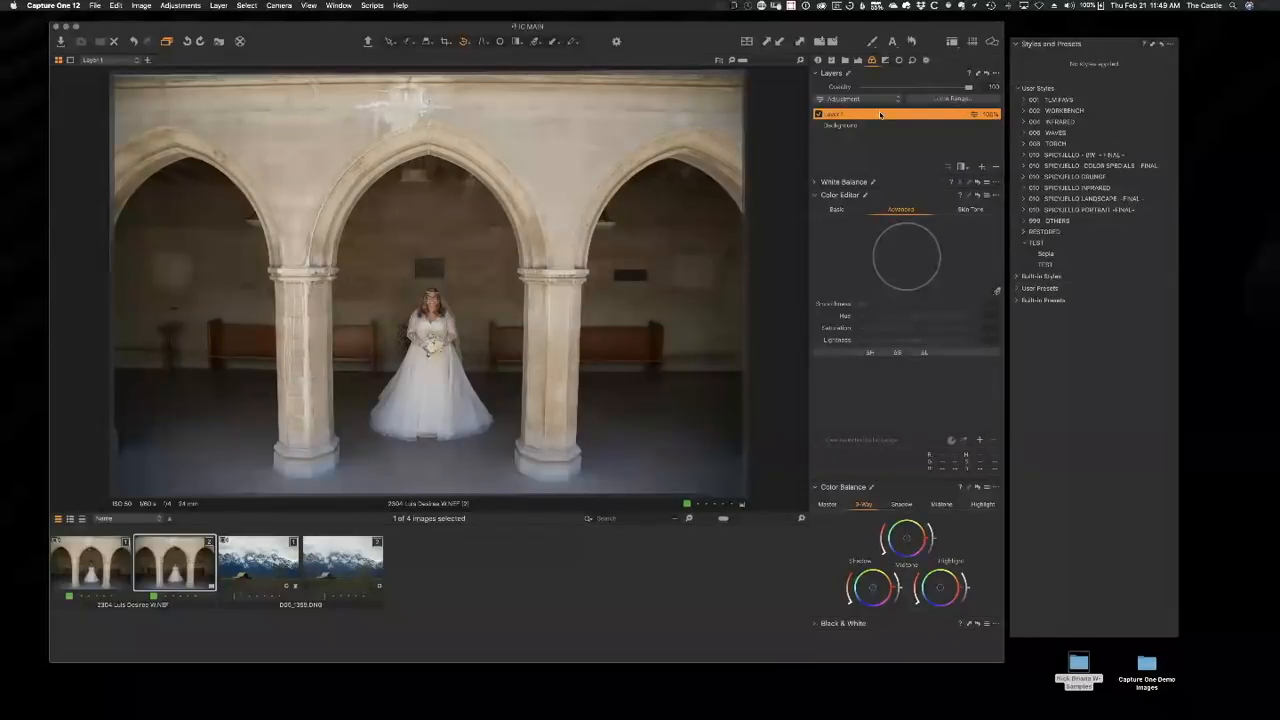
key("m")
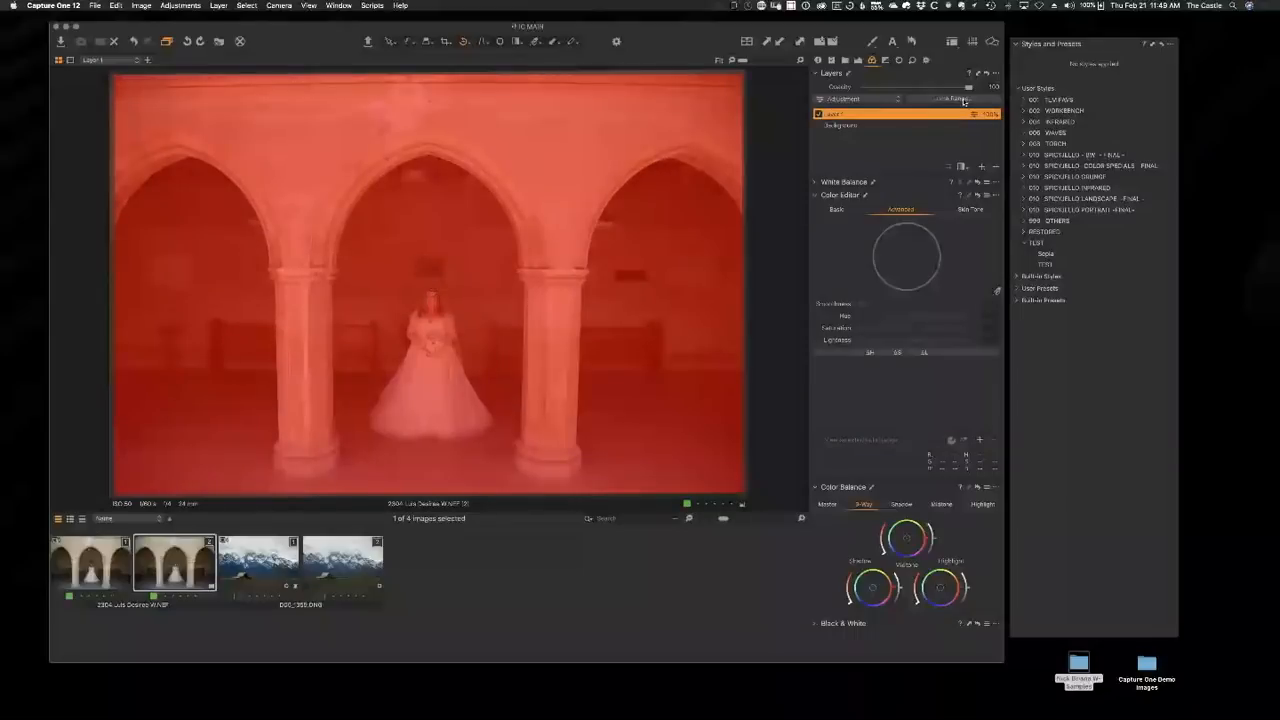
left_click(963, 99)
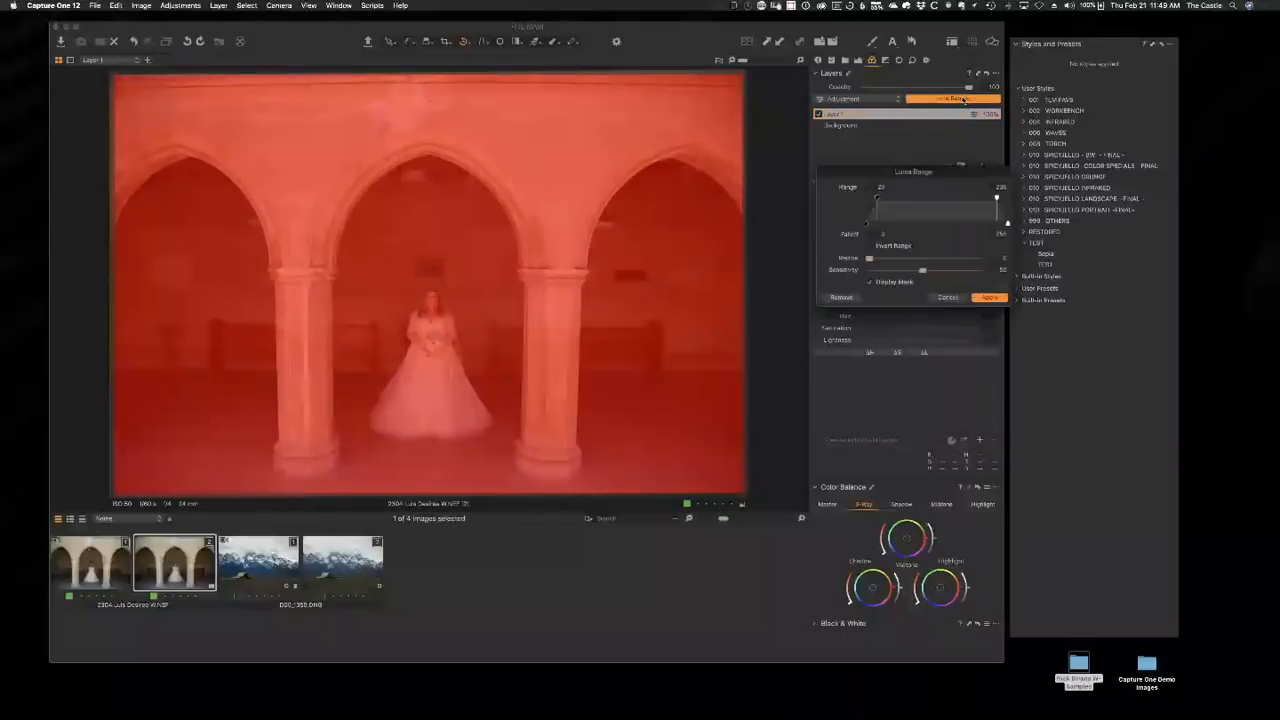
mouse_move(877, 198)
left_mouse_down()
mouse_move(926, 199)
mouse_move(864, 195)
left_mouse_up()
left_click_drag(996, 198, 907, 198)
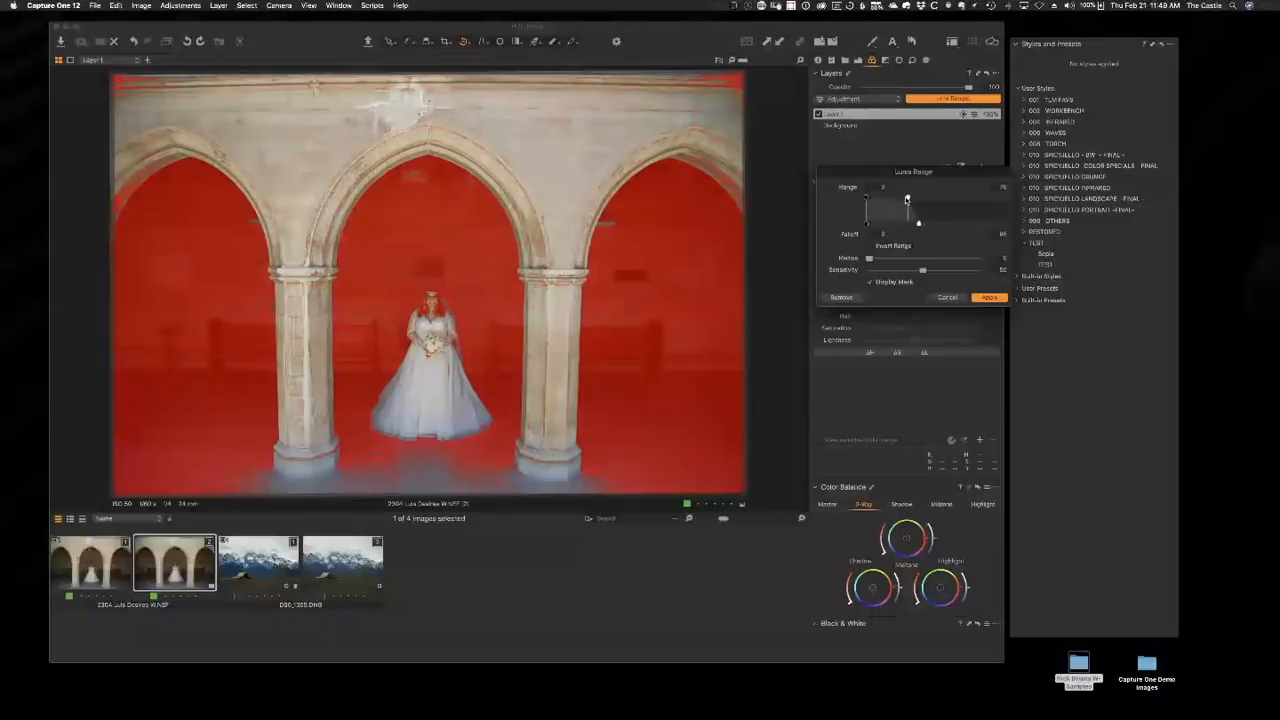
left_click(986, 298)
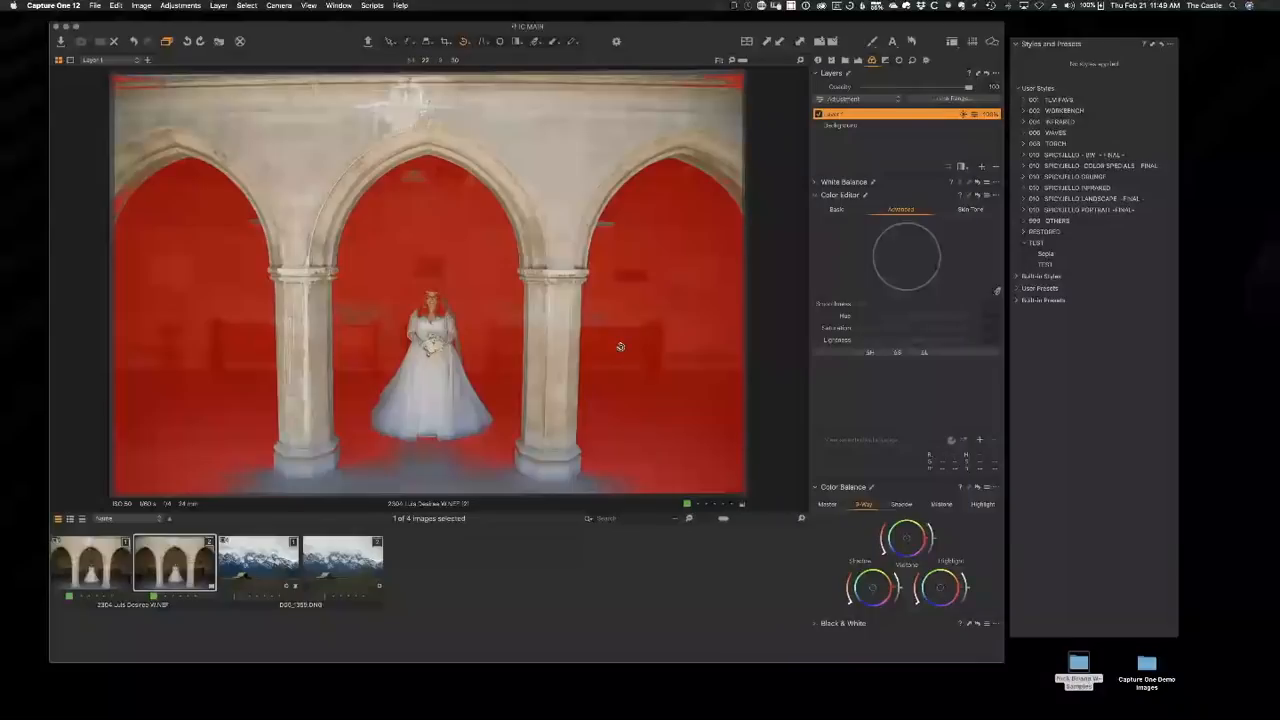
key("m")
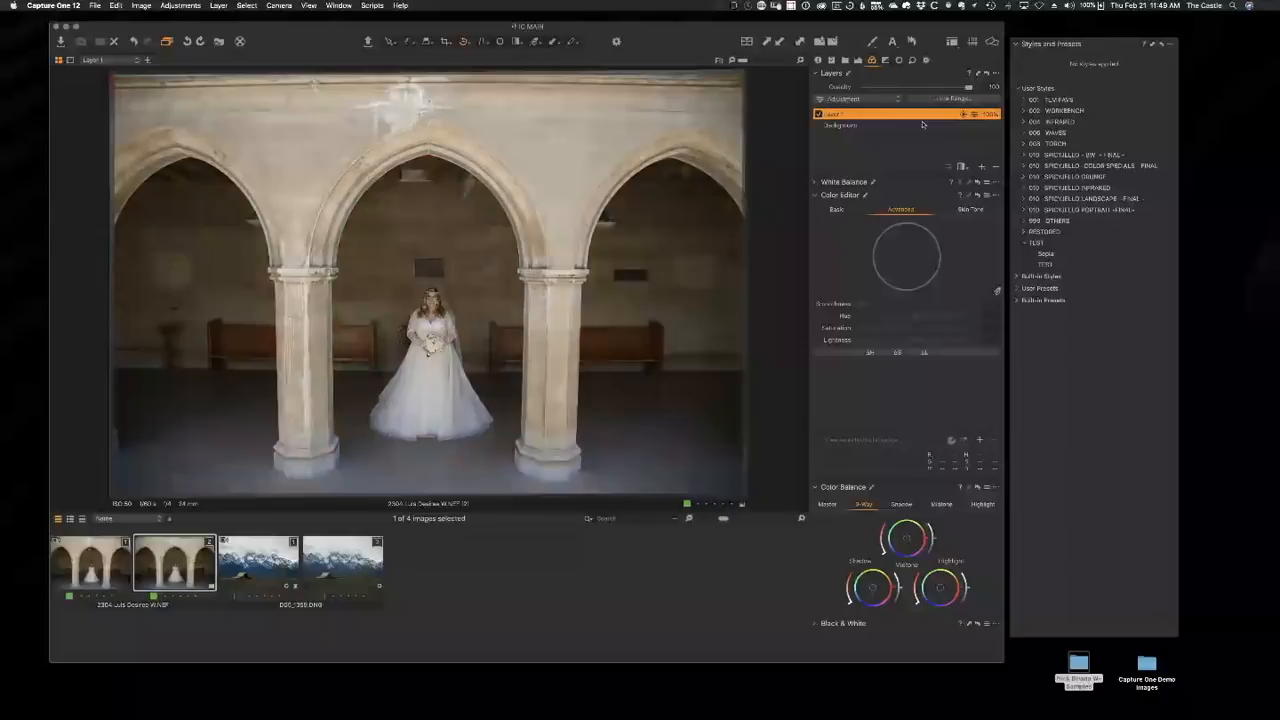
Lower the brightness of Layer 1 and warm its white balance to darken the background behind the bride.
left_click(857, 61)
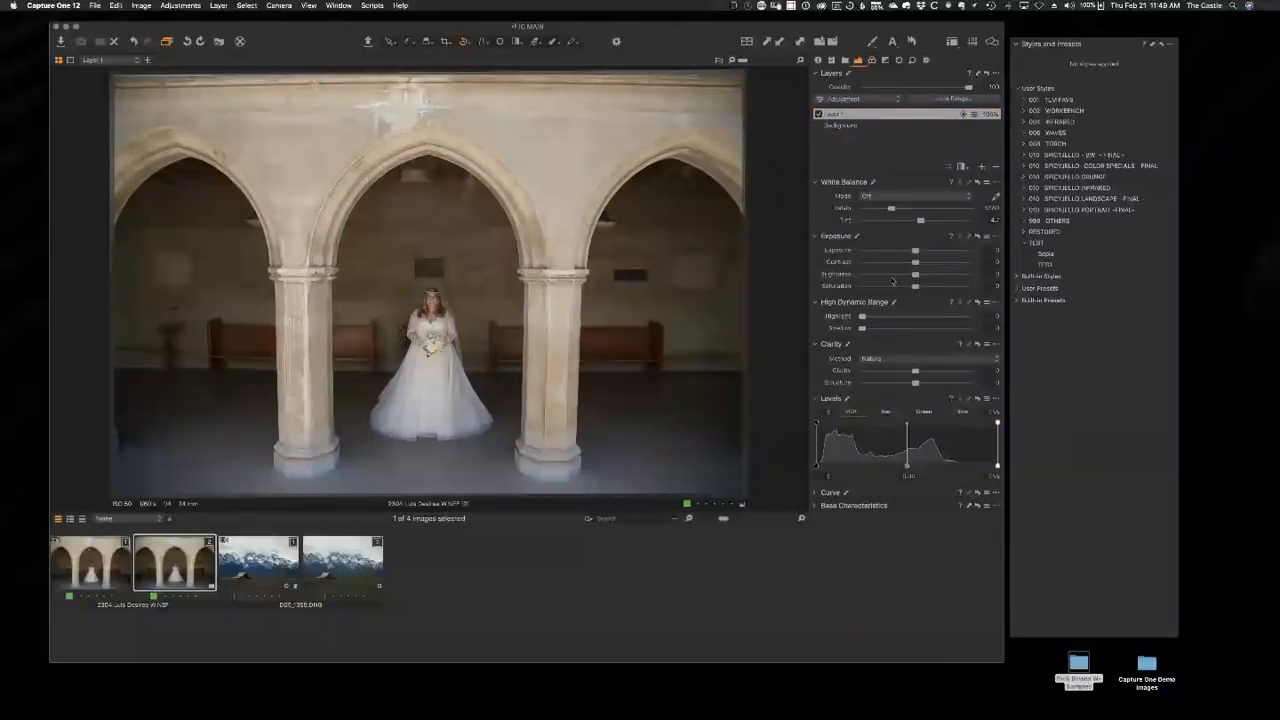
left_click_drag(915, 274, 898, 275)
left_click(908, 210)
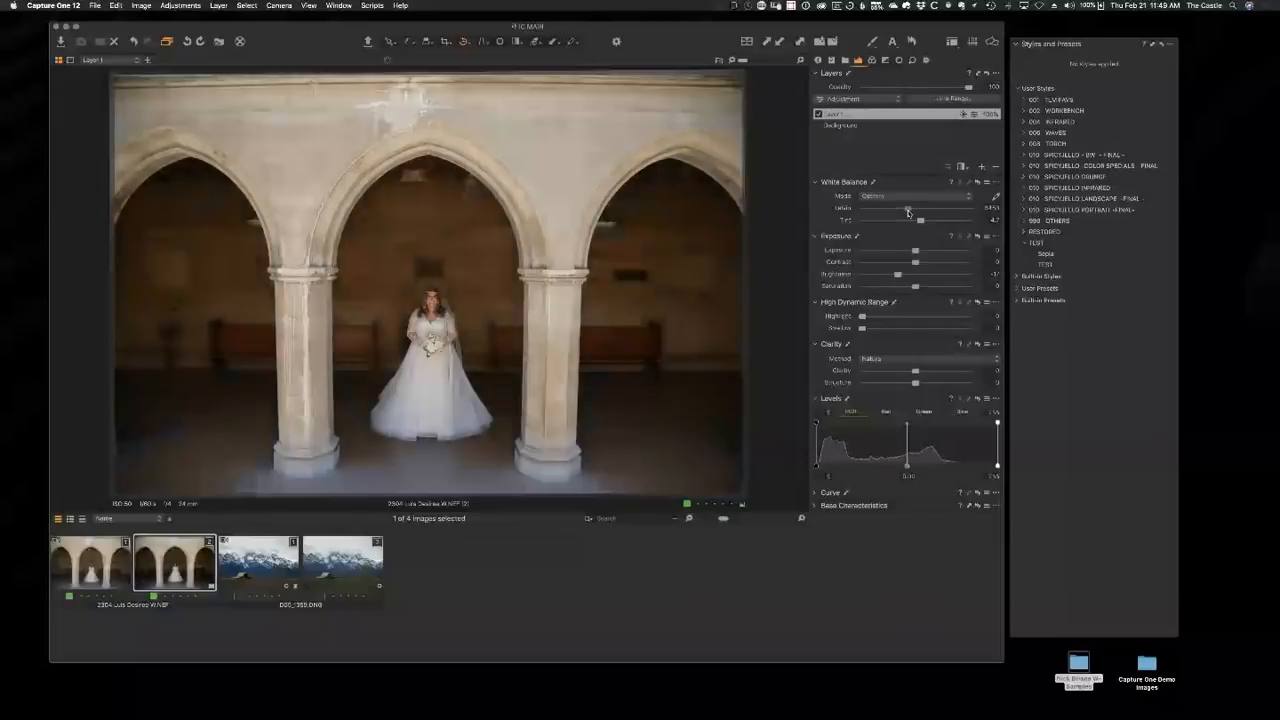
left_click_drag(908, 211, 909, 211)
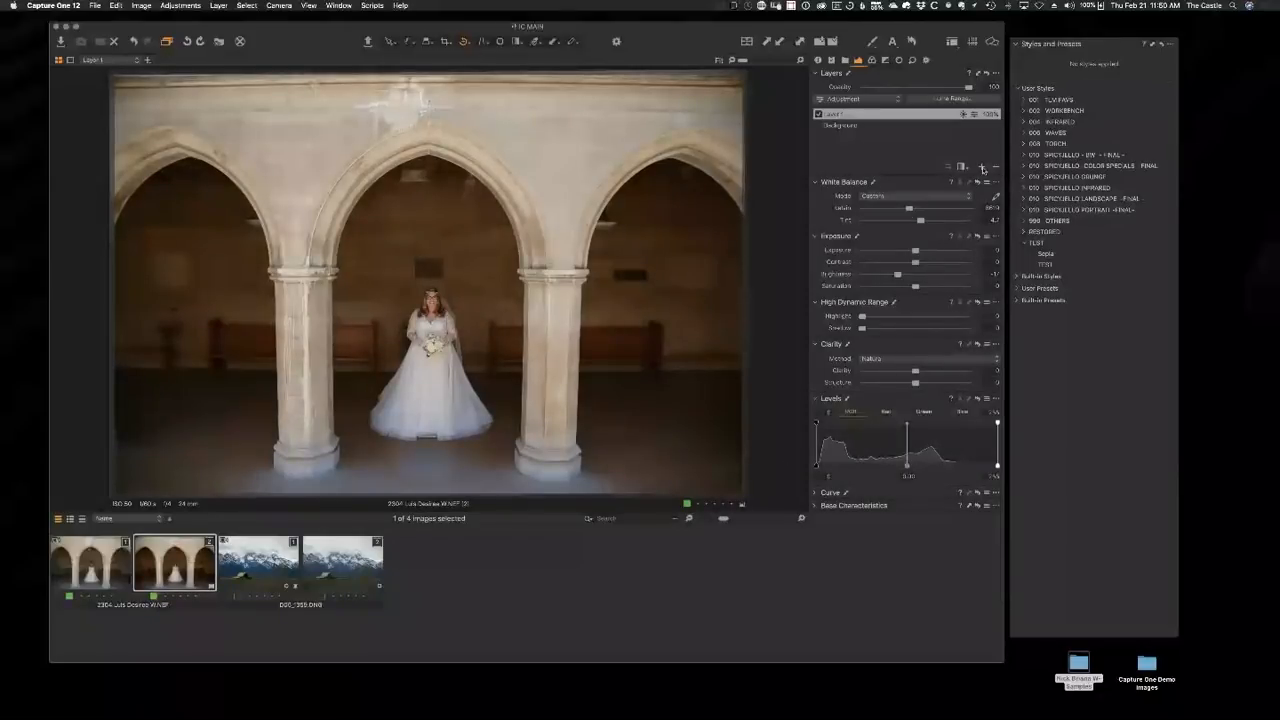
Add a second adjustment layer to the bride photo as a new filled layer.
left_click(982, 167)
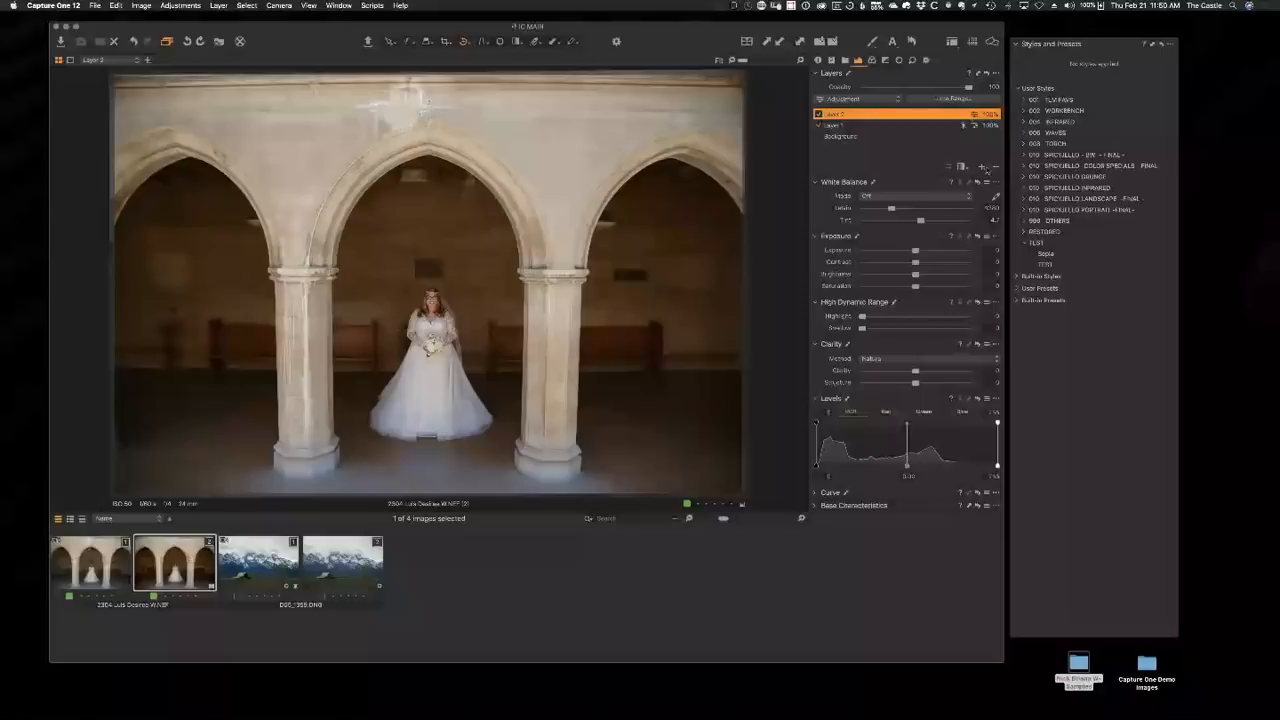
left_click(995, 168)
left_click(982, 167)
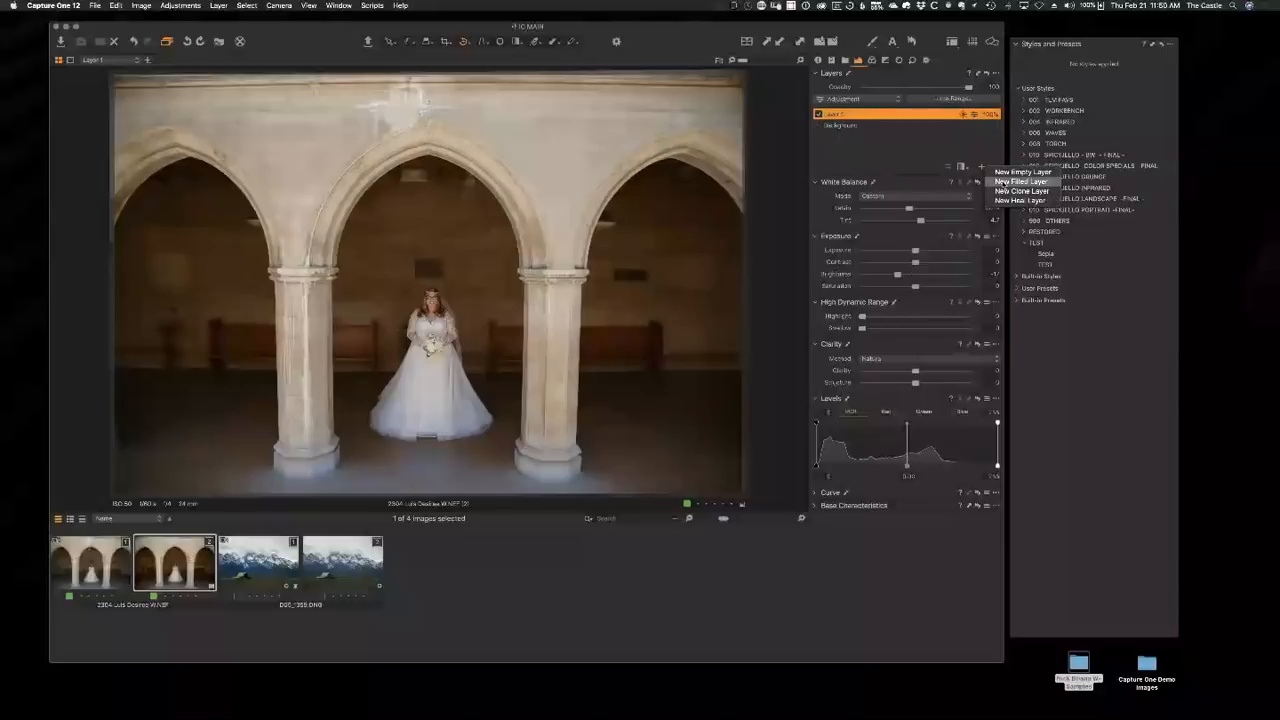
left_click(1020, 175)
Restrict the filled layer's mask to the bright stone and dress with Luma Range, displaying the mask while setting the range.
left_click(935, 99)
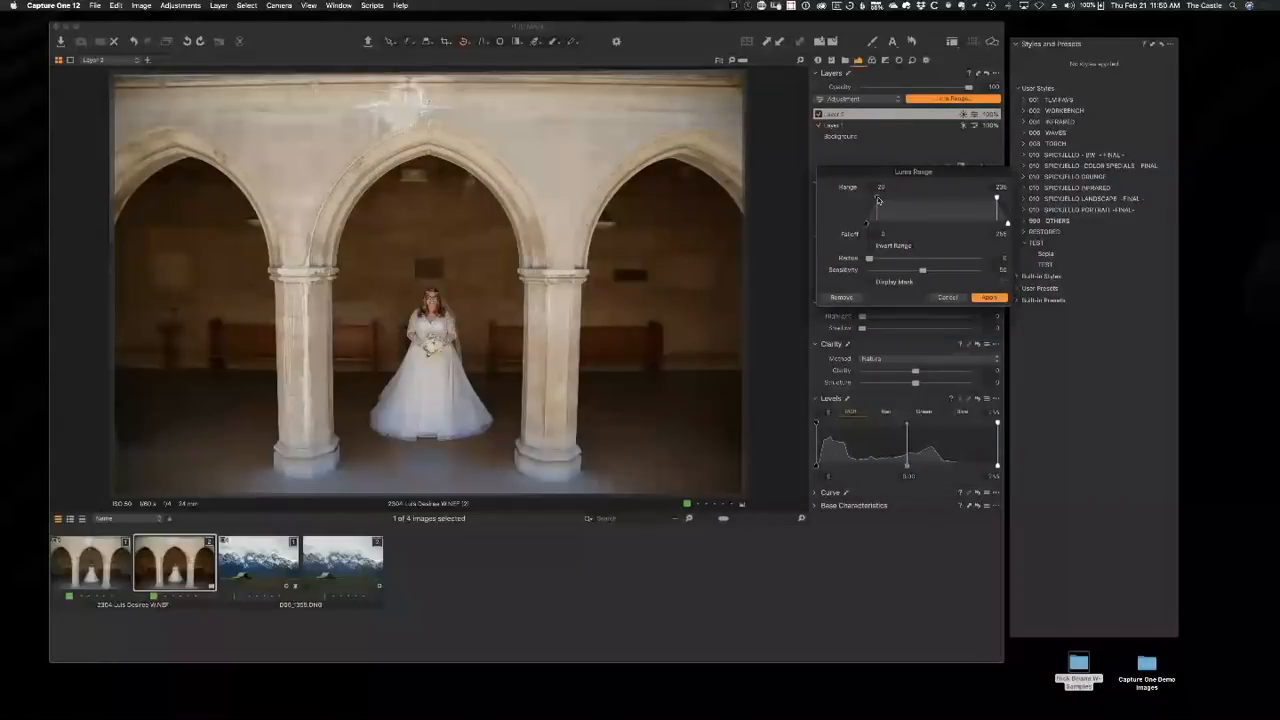
left_click_drag(878, 200, 933, 200)
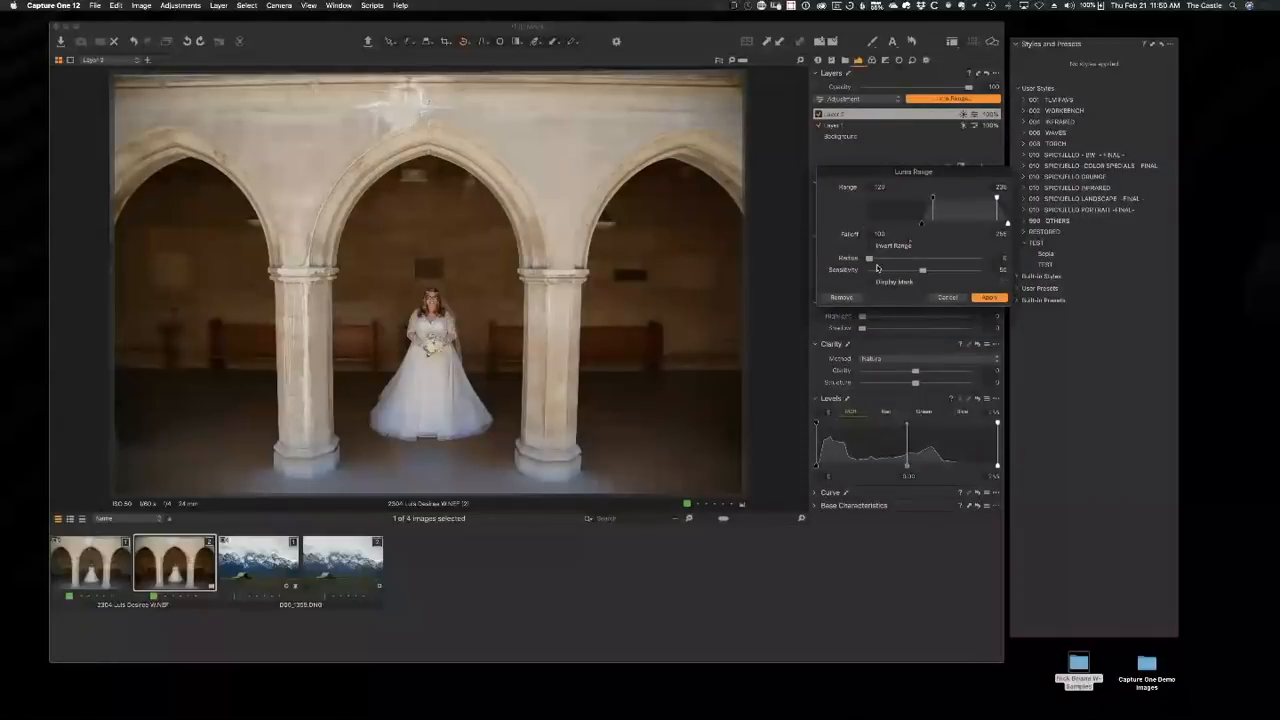
left_click(878, 283)
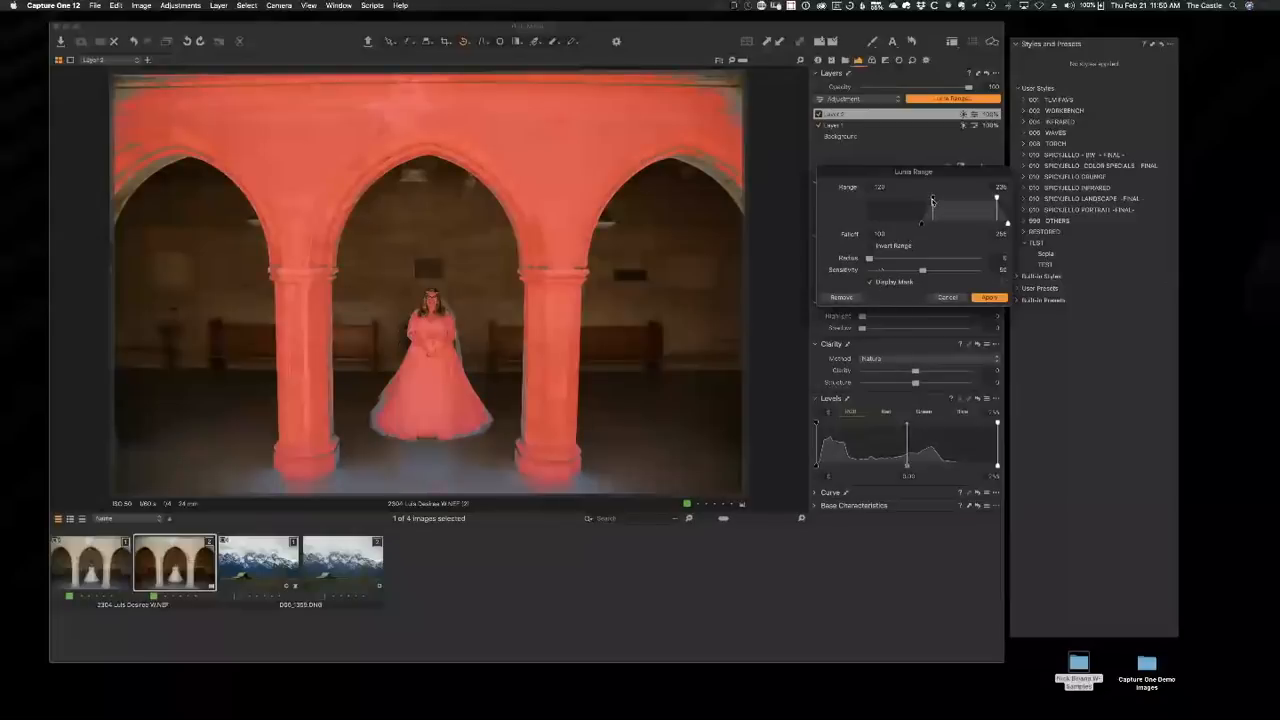
left_click_drag(933, 200, 922, 201)
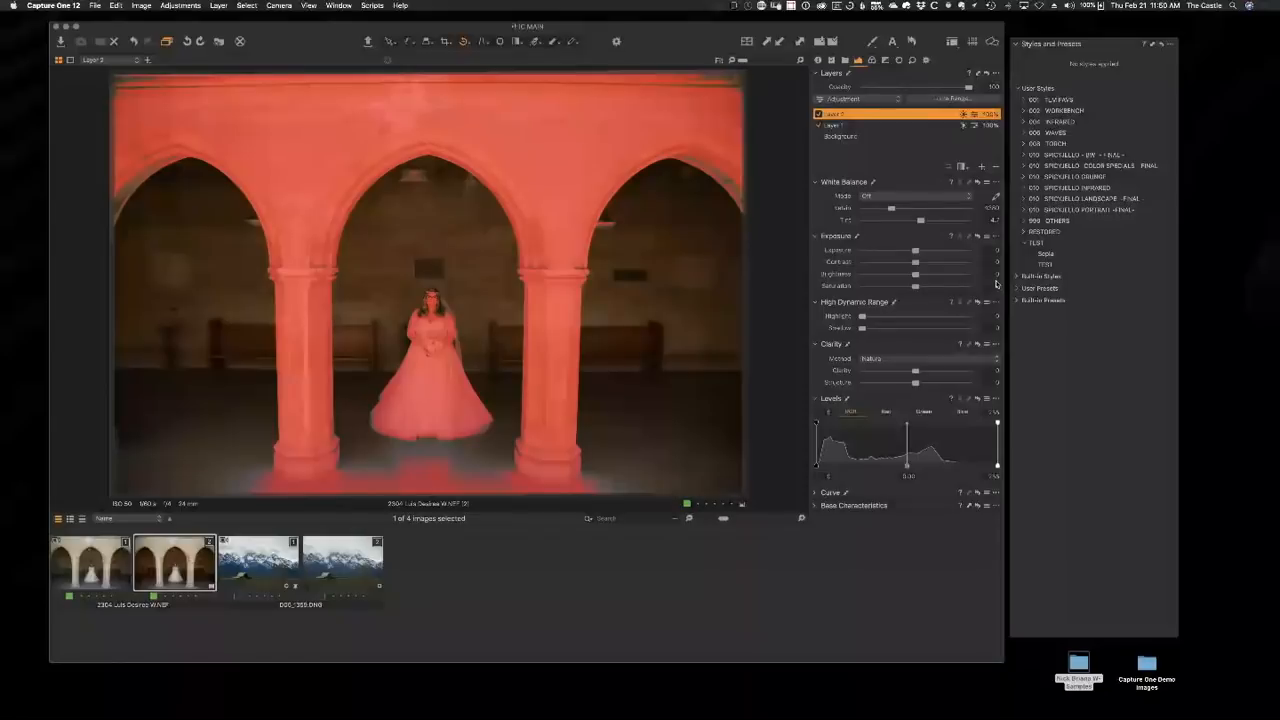
key("m")
key("m")
Erase the bride from the bright-tone layer's mask with the brush and hide the mask overlay.
left_click(964, 168)
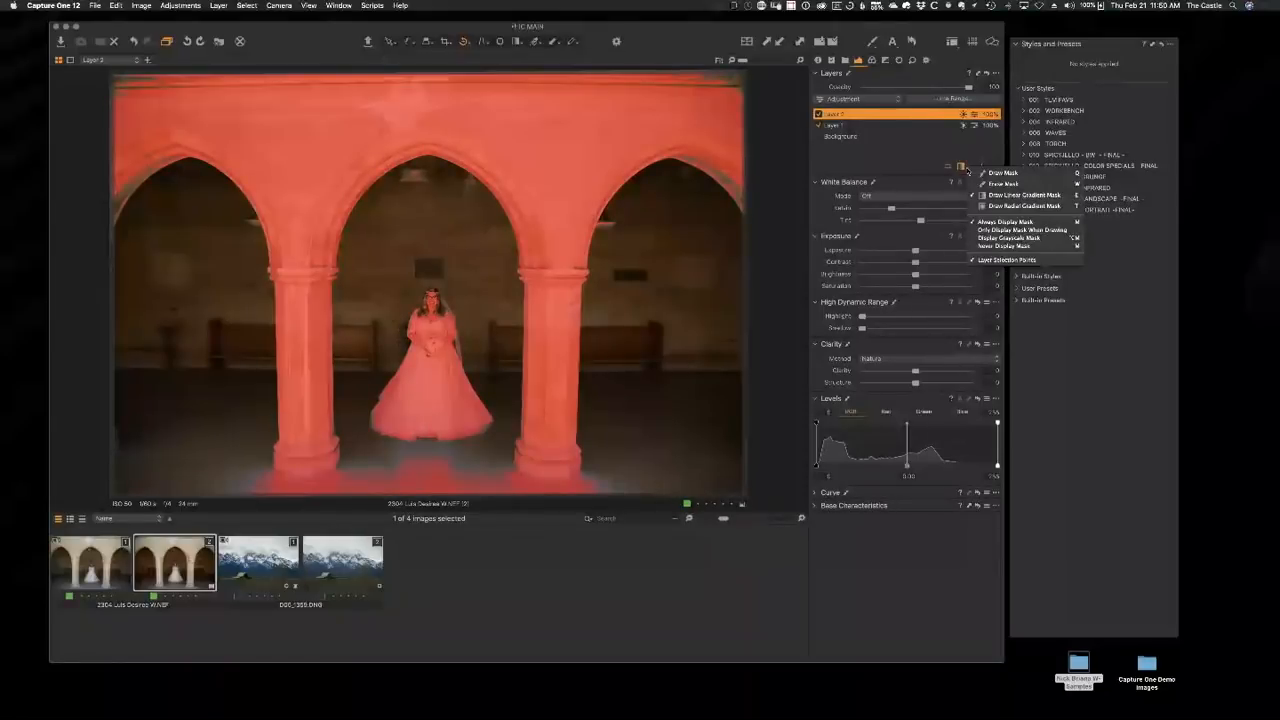
left_click(1002, 173)
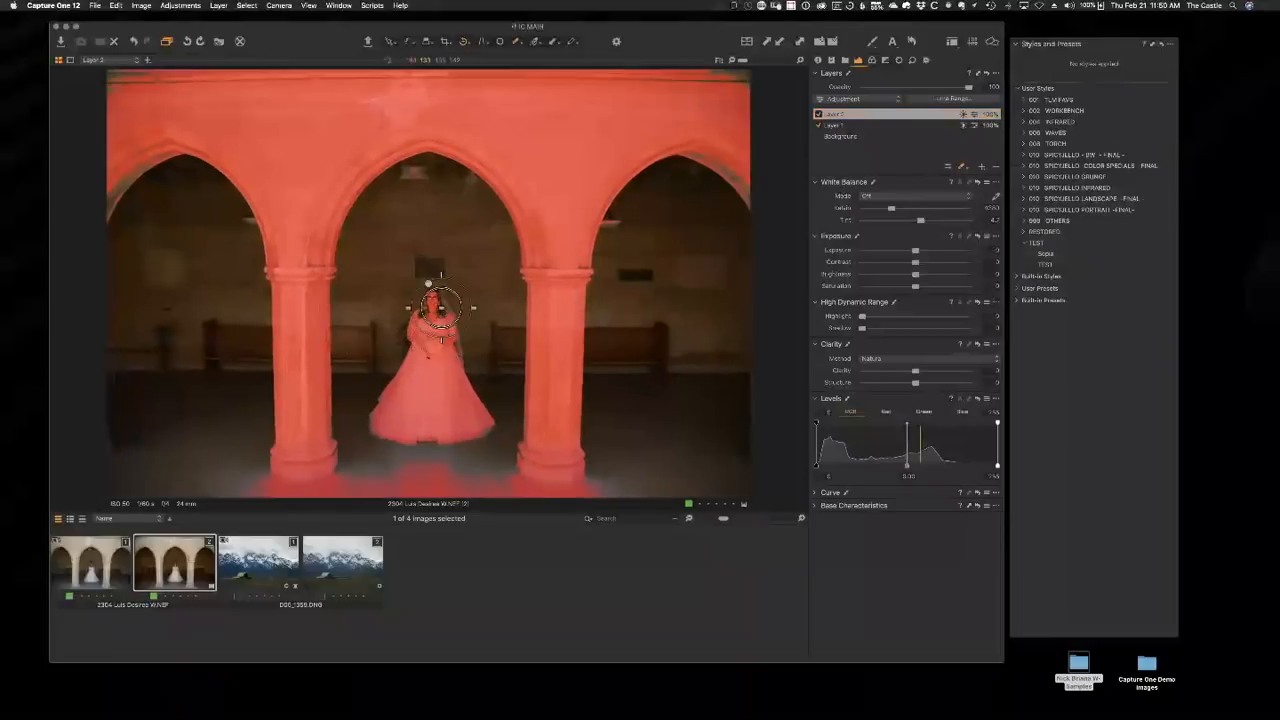
mouse_move(440, 308)
left_mouse_down()
mouse_move(430, 380)
mouse_move(400, 400)
mouse_move(423, 428)
mouse_move(460, 432)
mouse_move(440, 324)
left_mouse_up()
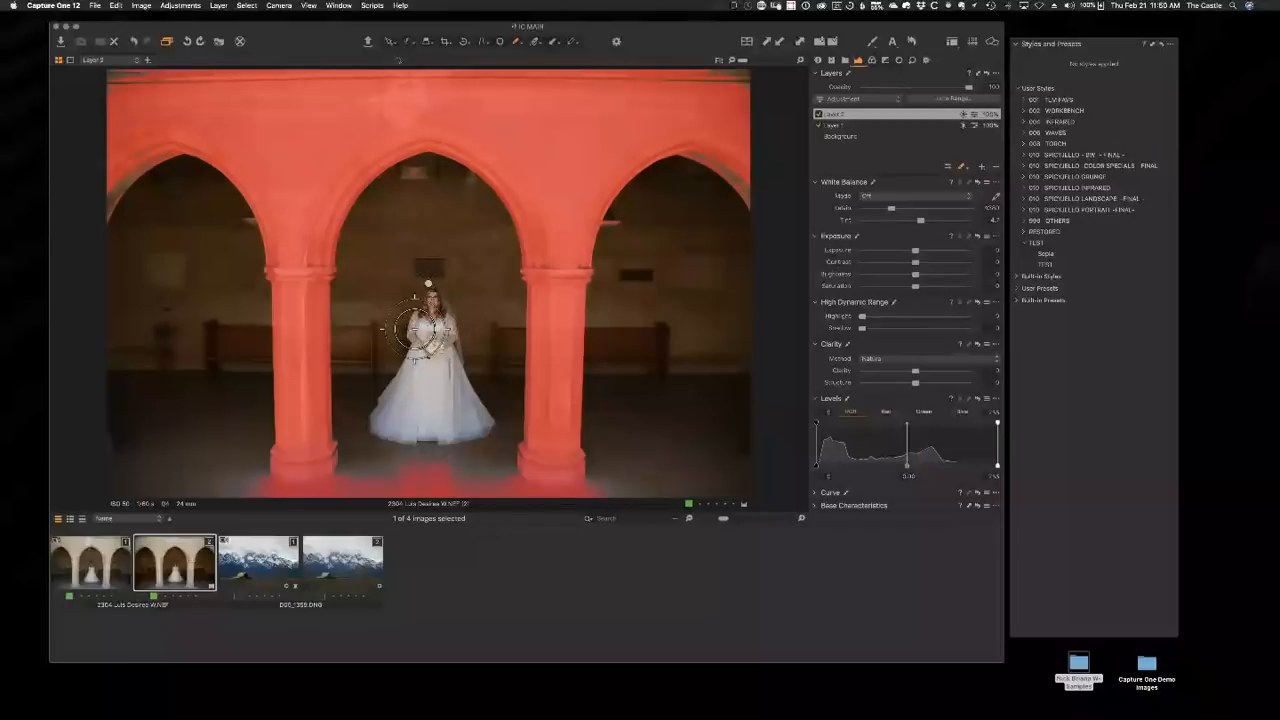
key("m")
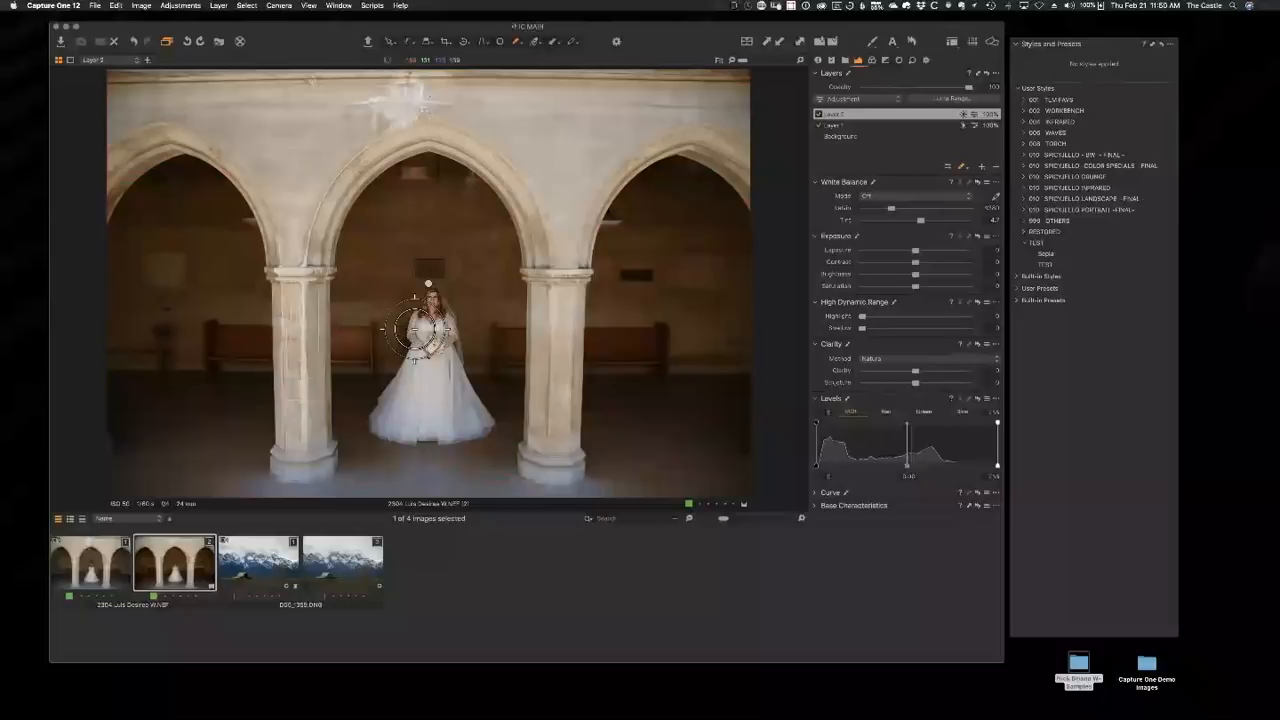
Lower the exposure slightly on the stone arches layer and raise its black level a little.
left_click(894, 250)
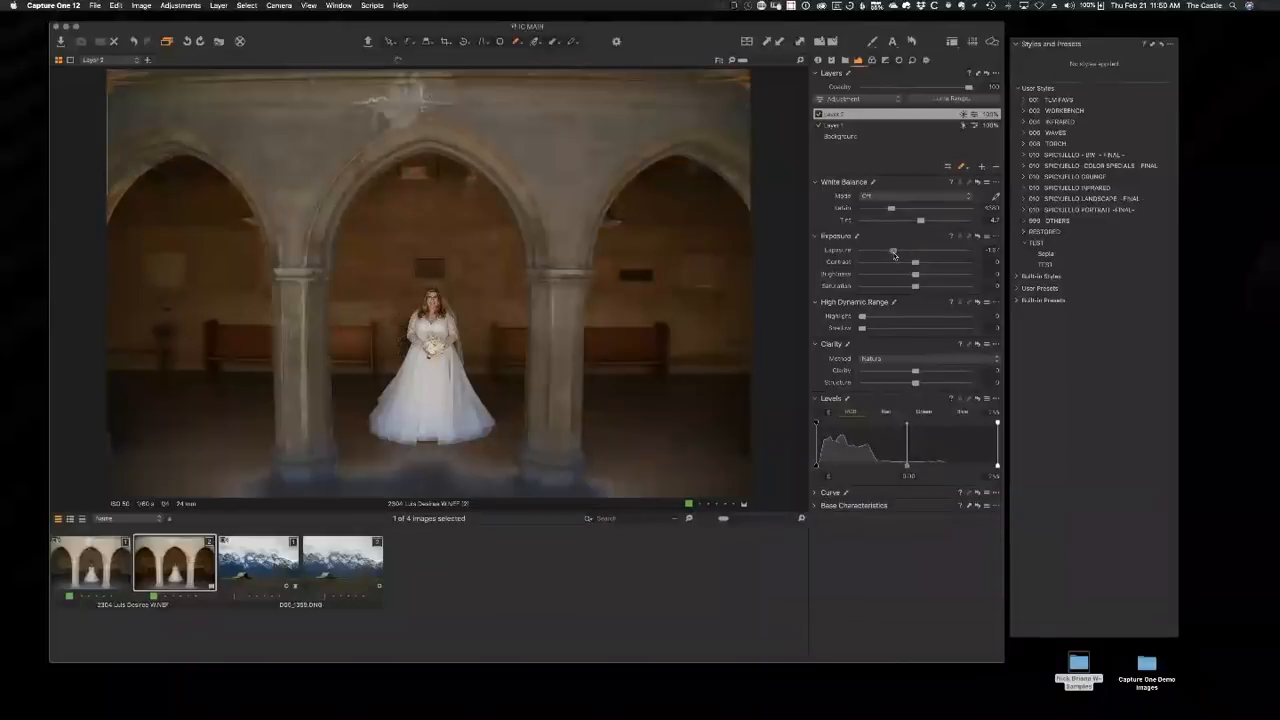
left_click_drag(894, 251, 910, 252)
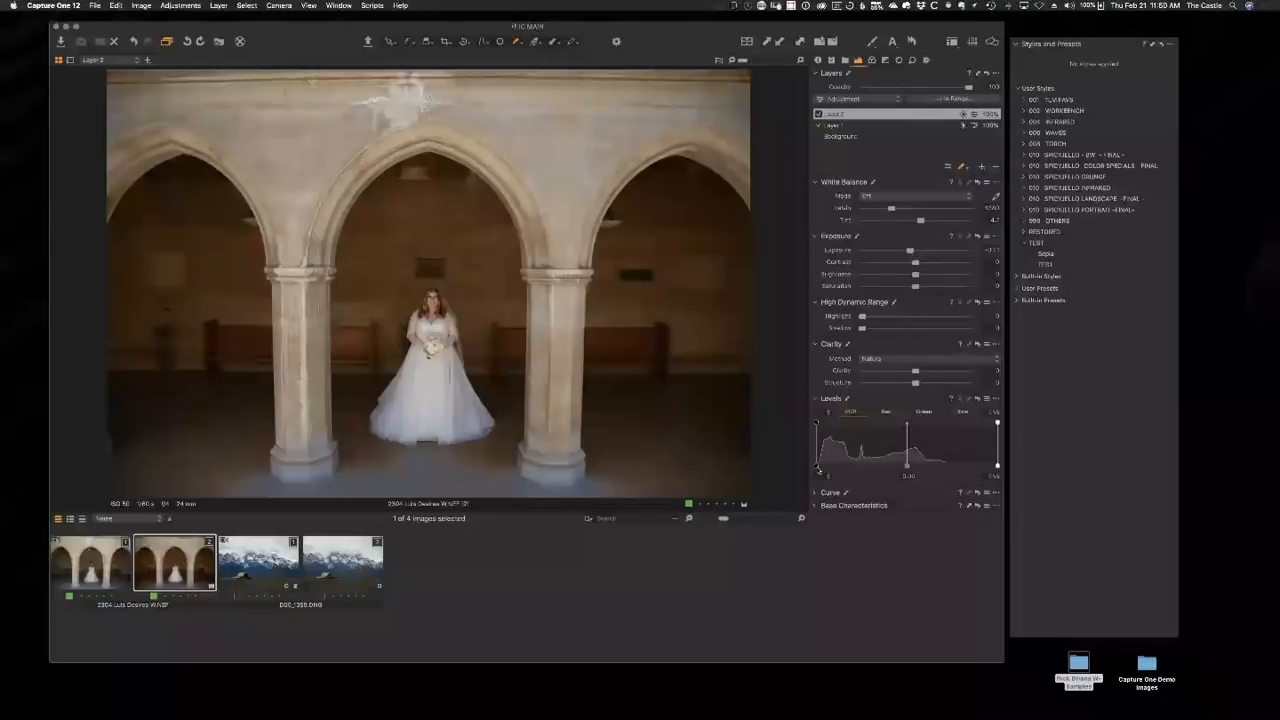
left_click_drag(817, 468, 820, 467)
Warm the white balance of the stone arches layer and set its clarity to 100.
left_click(903, 209)
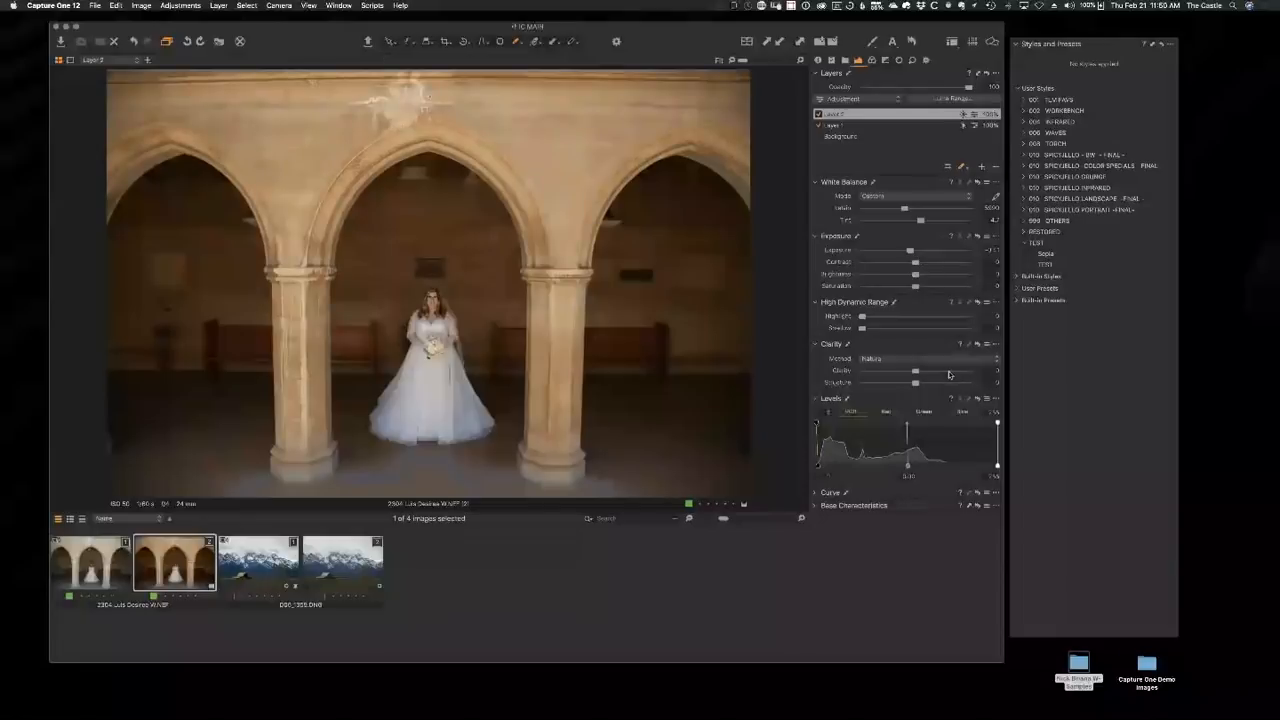
left_click_drag(950, 373, 970, 377)
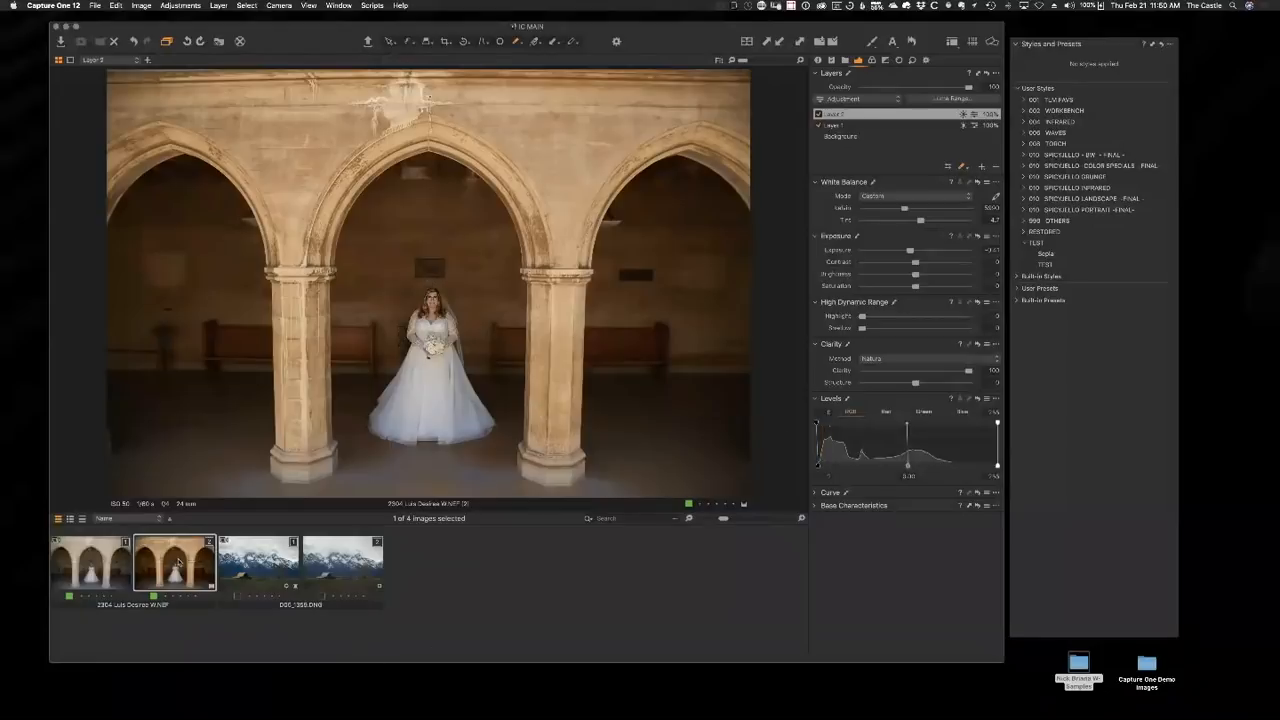
Reset all adjustments on the second bride variant, view both mountain variants, and reselect the bride variant.
left_click(912, 42)
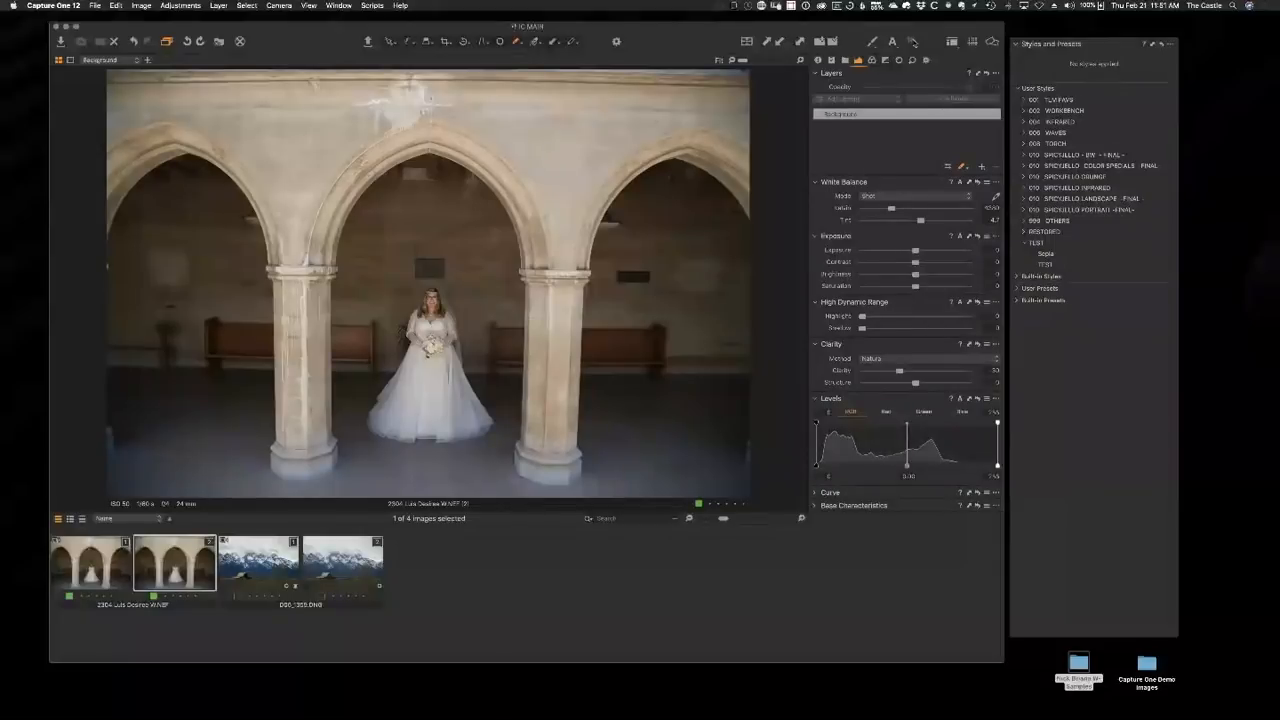
left_click(636, 542)
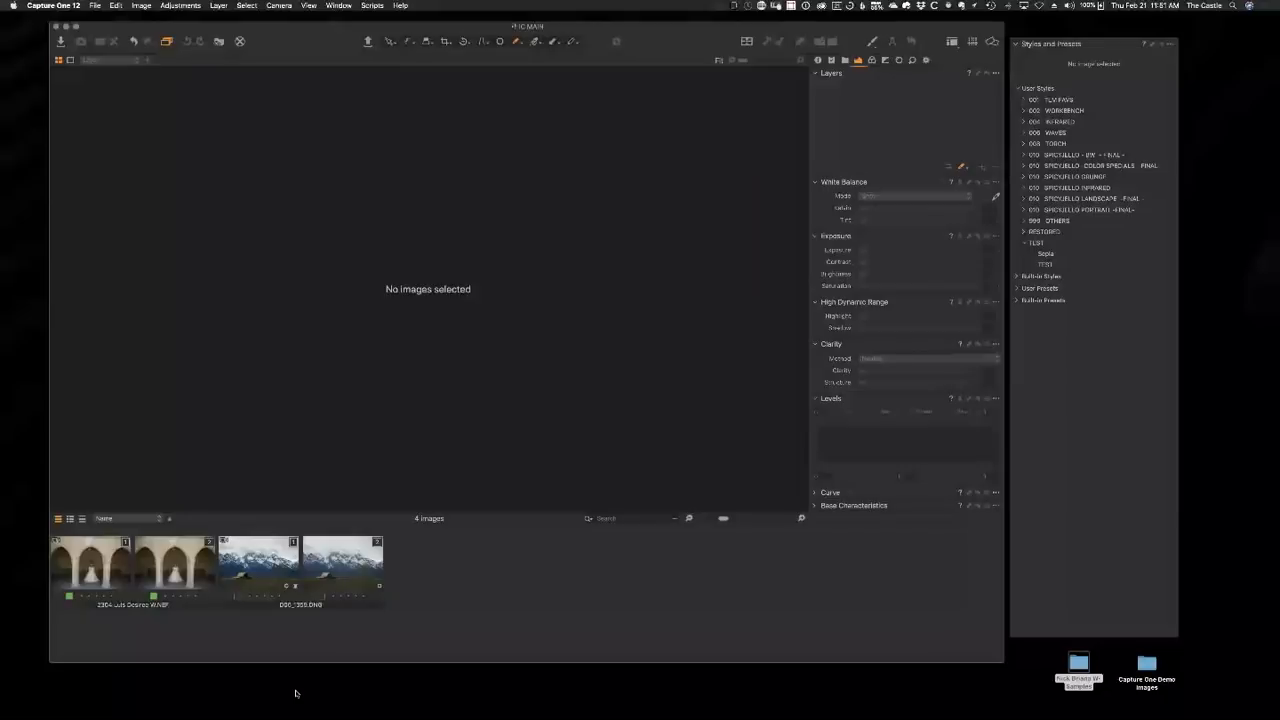
left_click(258, 563)
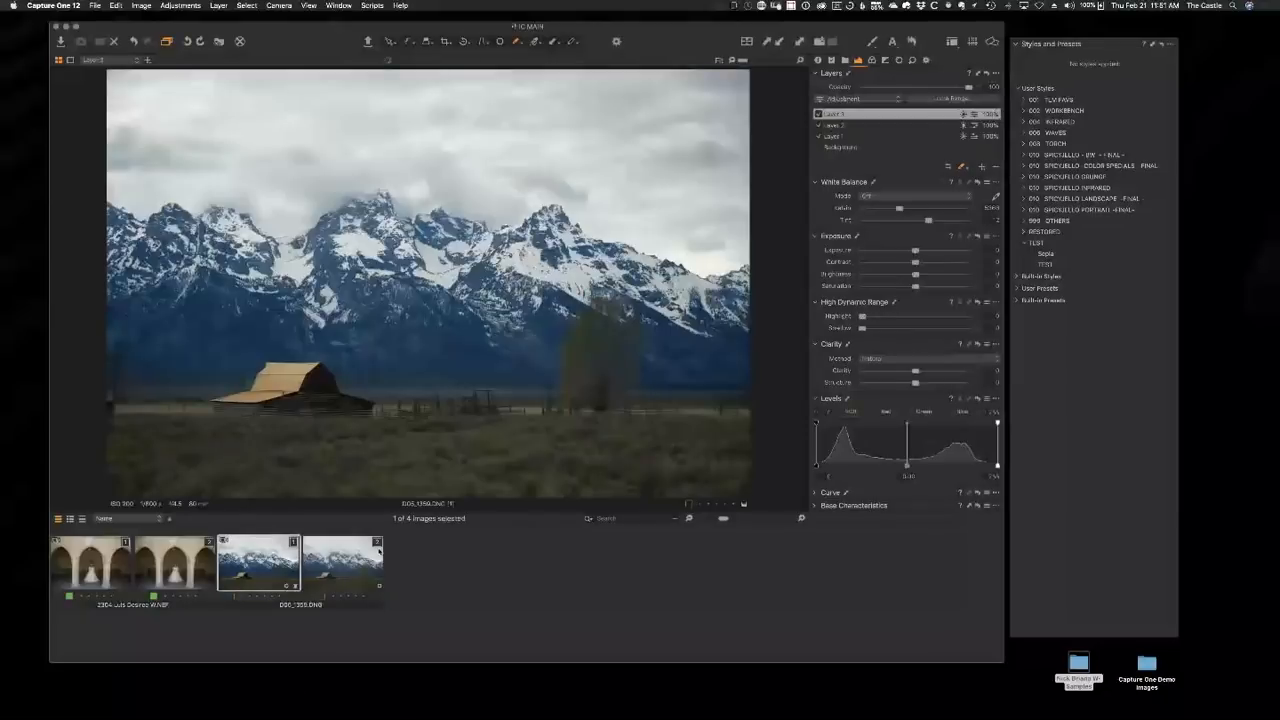
left_click(354, 560)
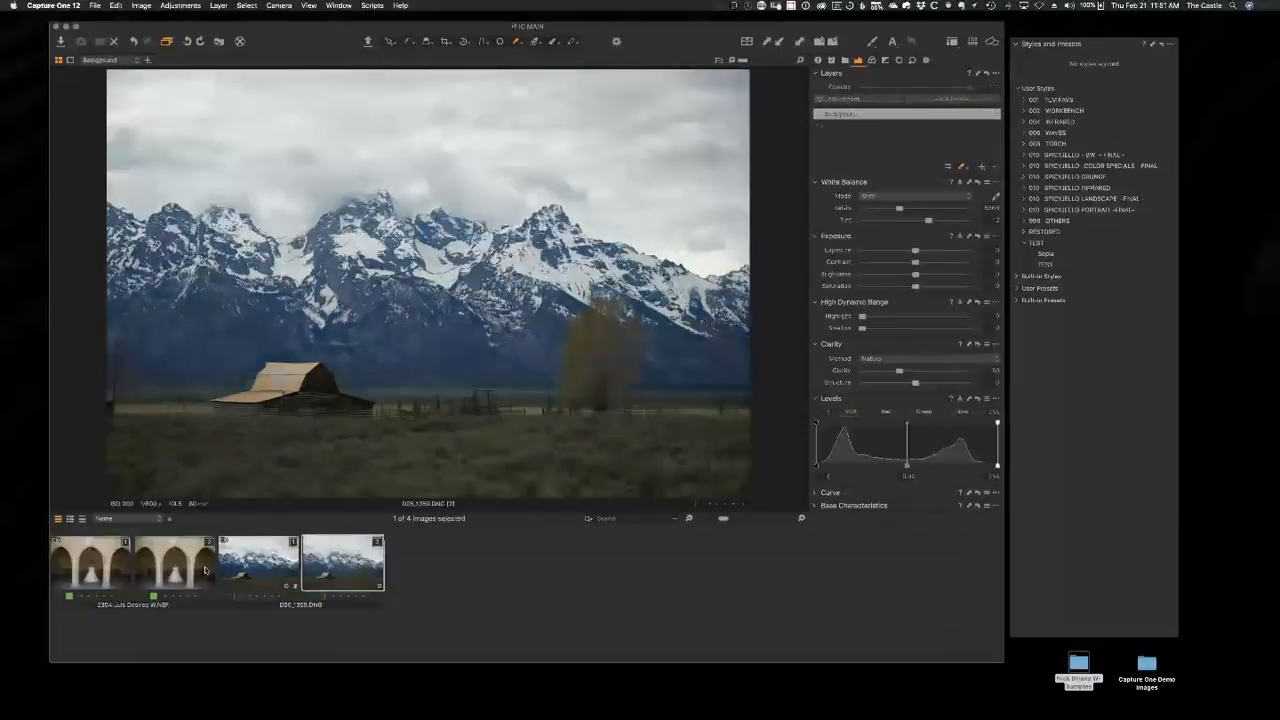
left_click(205, 570)
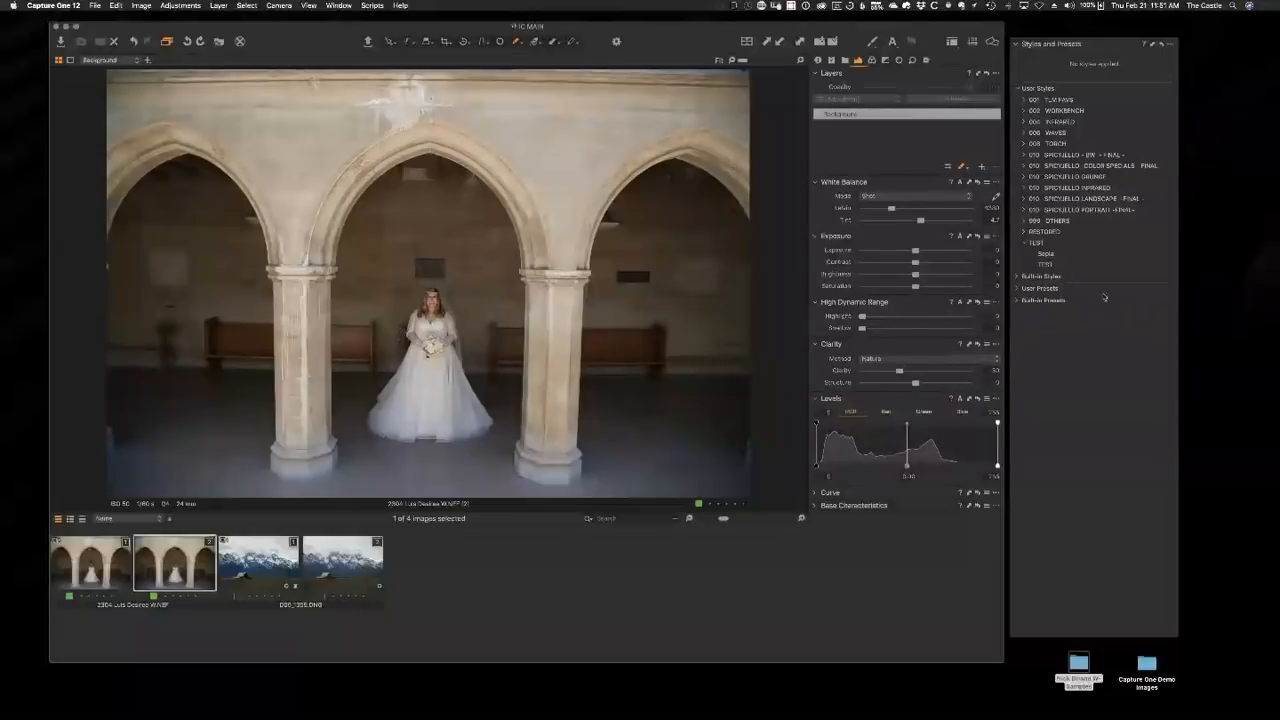
Create a new process recipe for exporting the bride photo and name it TWR.
left_click_drag(931, 33, 934, 30)
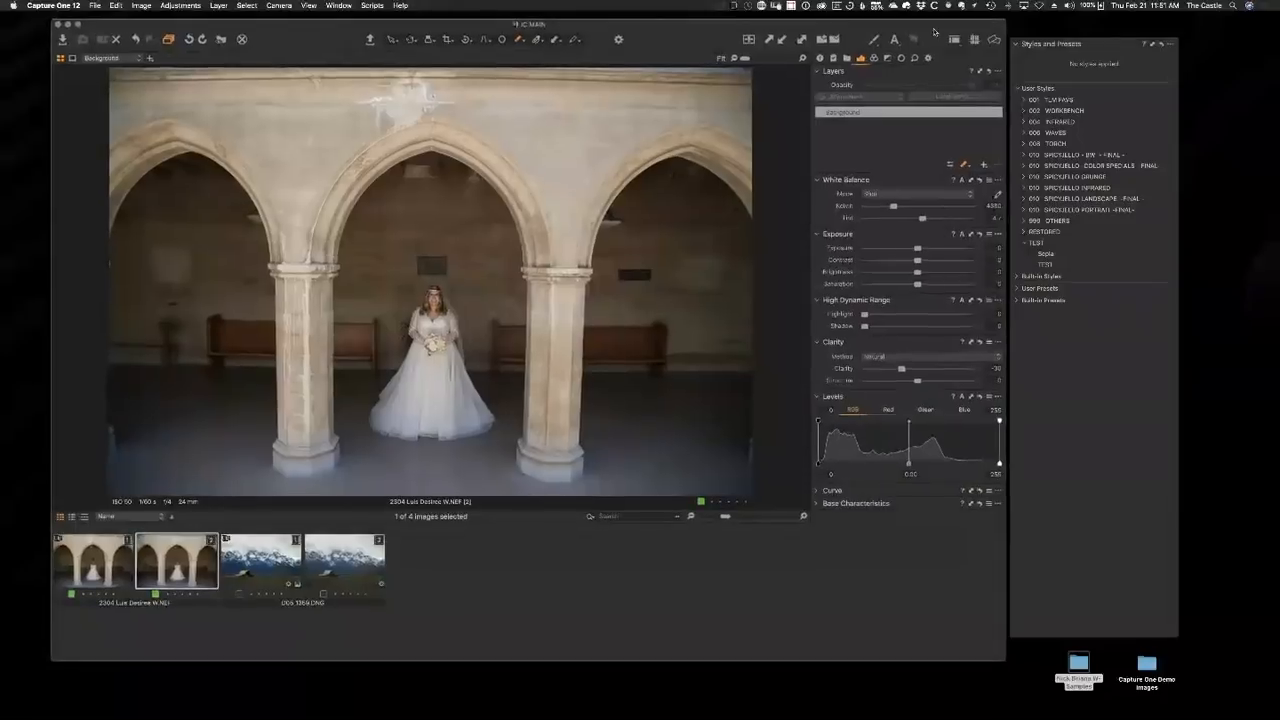
left_click(929, 60)
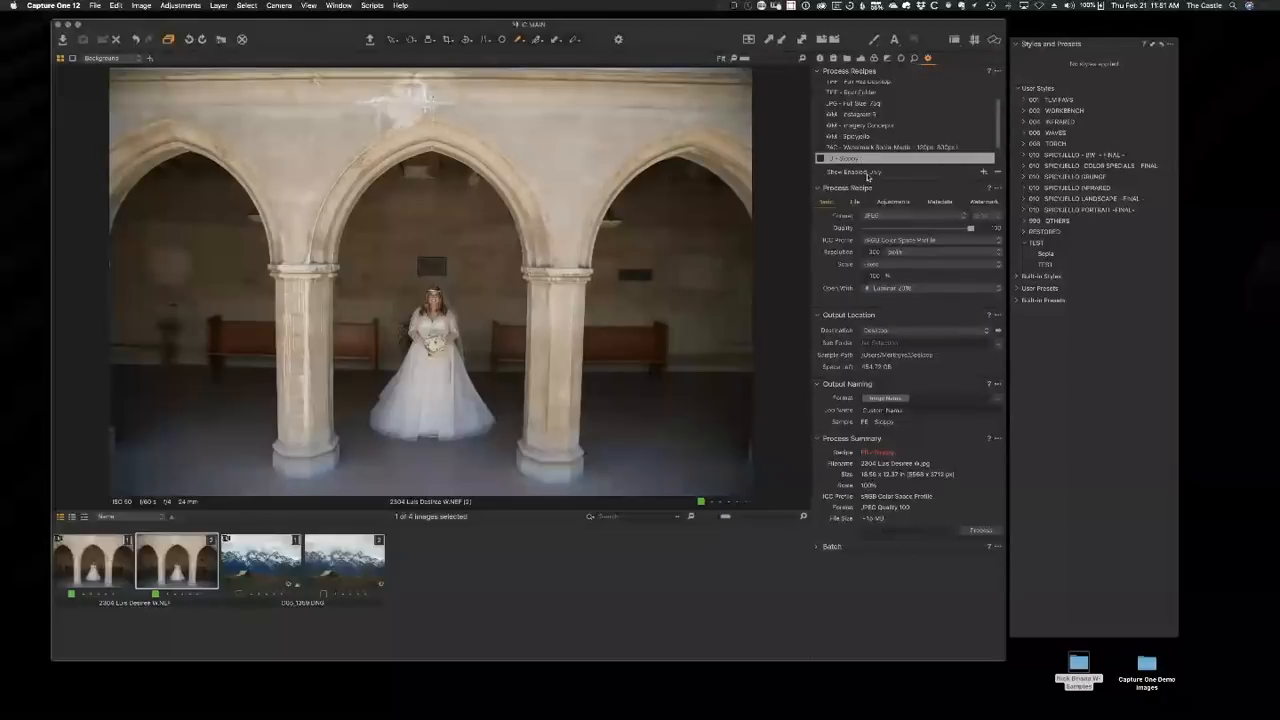
scroll(821, 161, "down", 2)
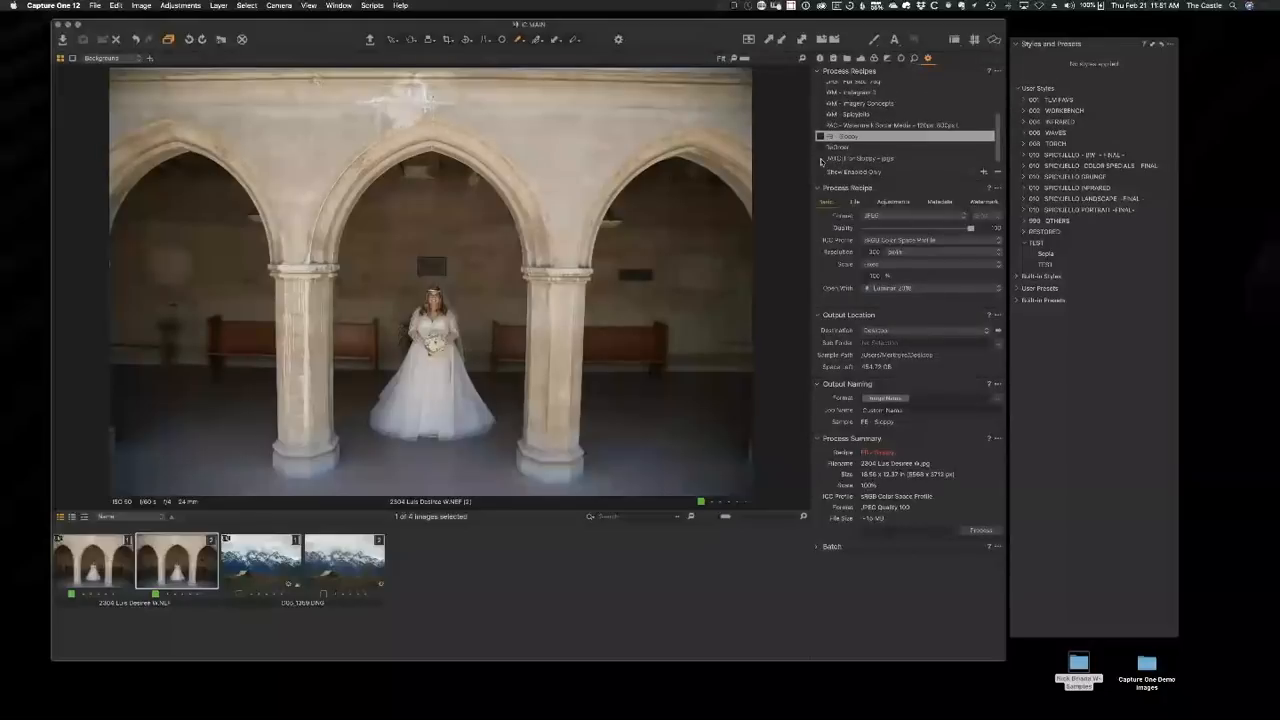
left_click(984, 172)
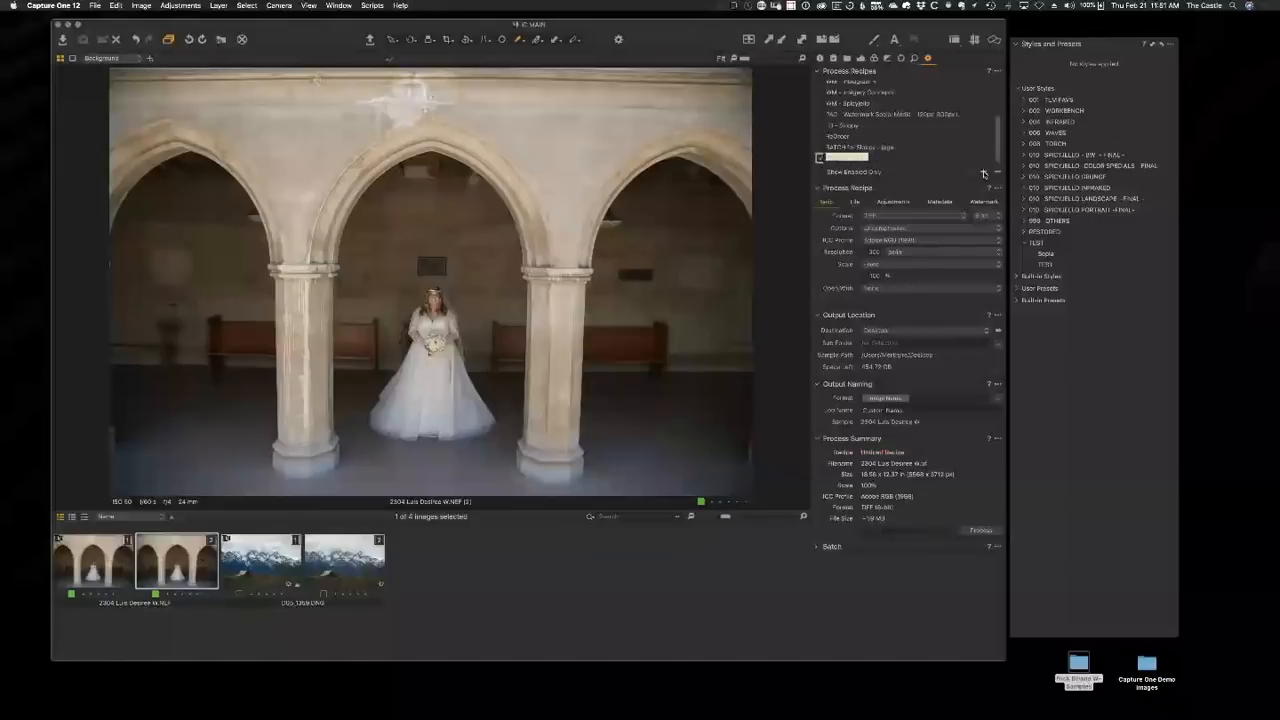
type("TWR")
key("Return")
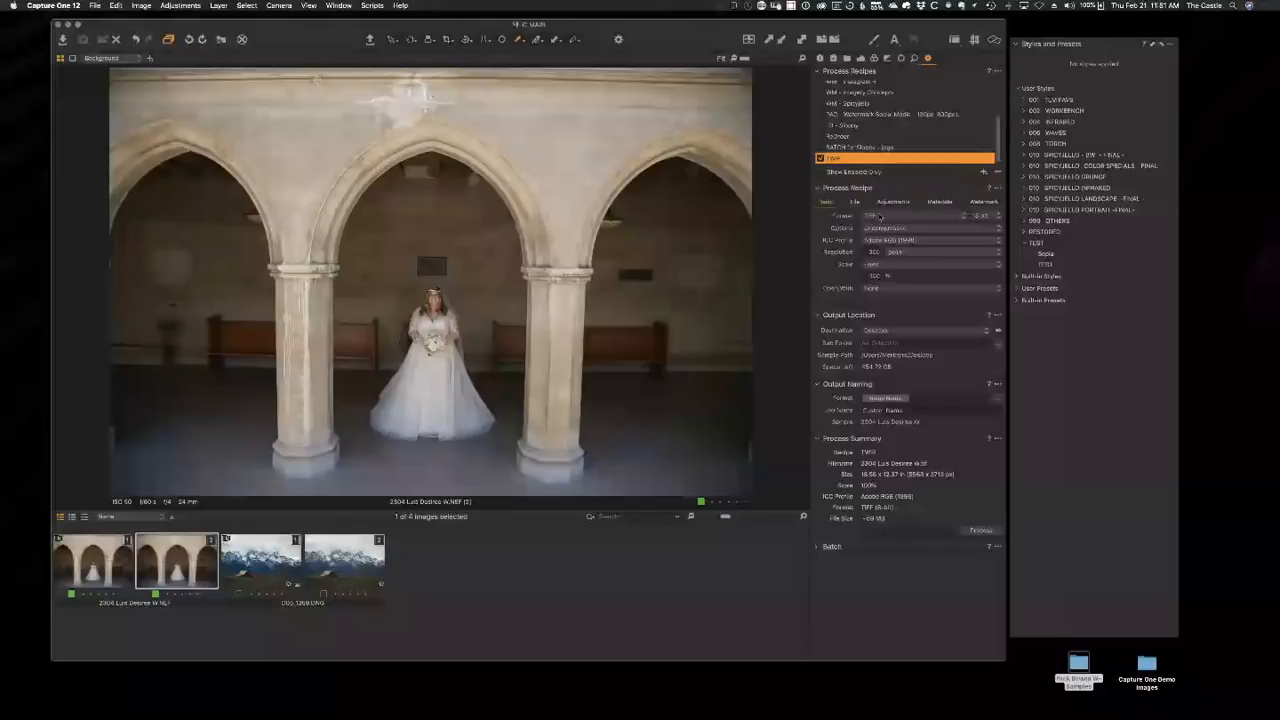
Set the new recipe's output format to JPEG and reduce its quality to about 70.
left_click(879, 216)
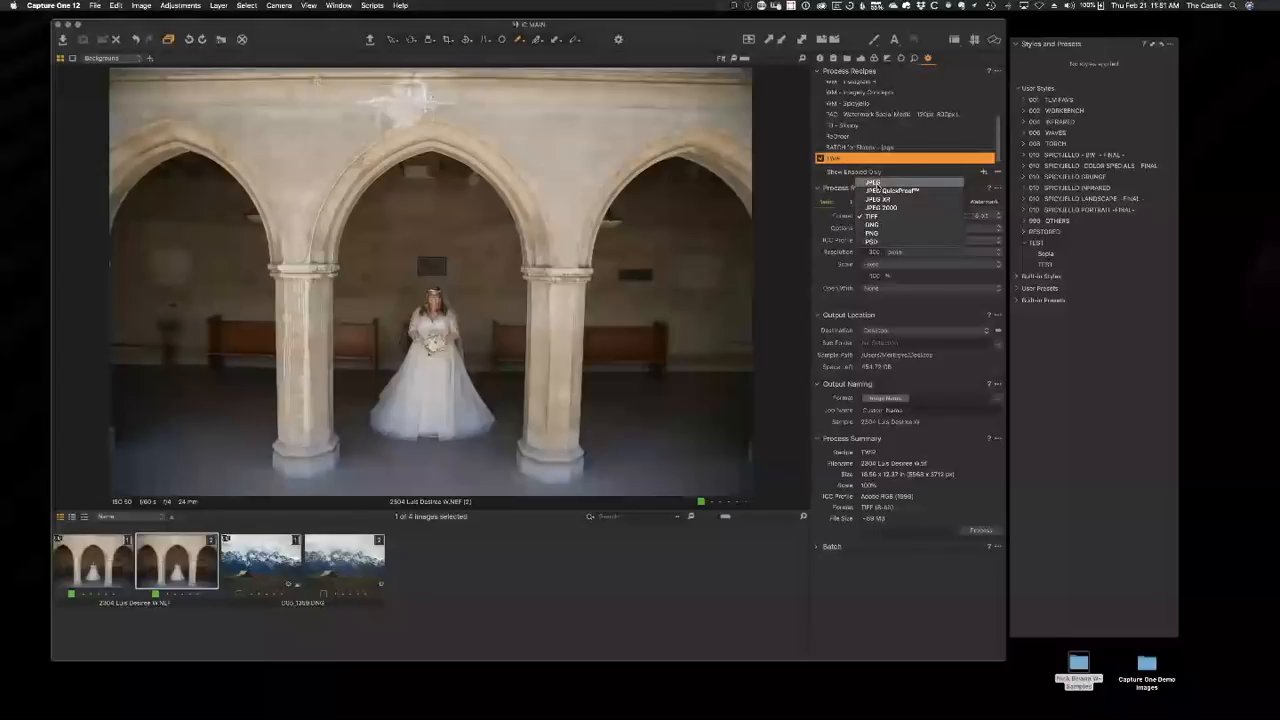
left_click(880, 184)
left_click_drag(954, 230, 940, 231)
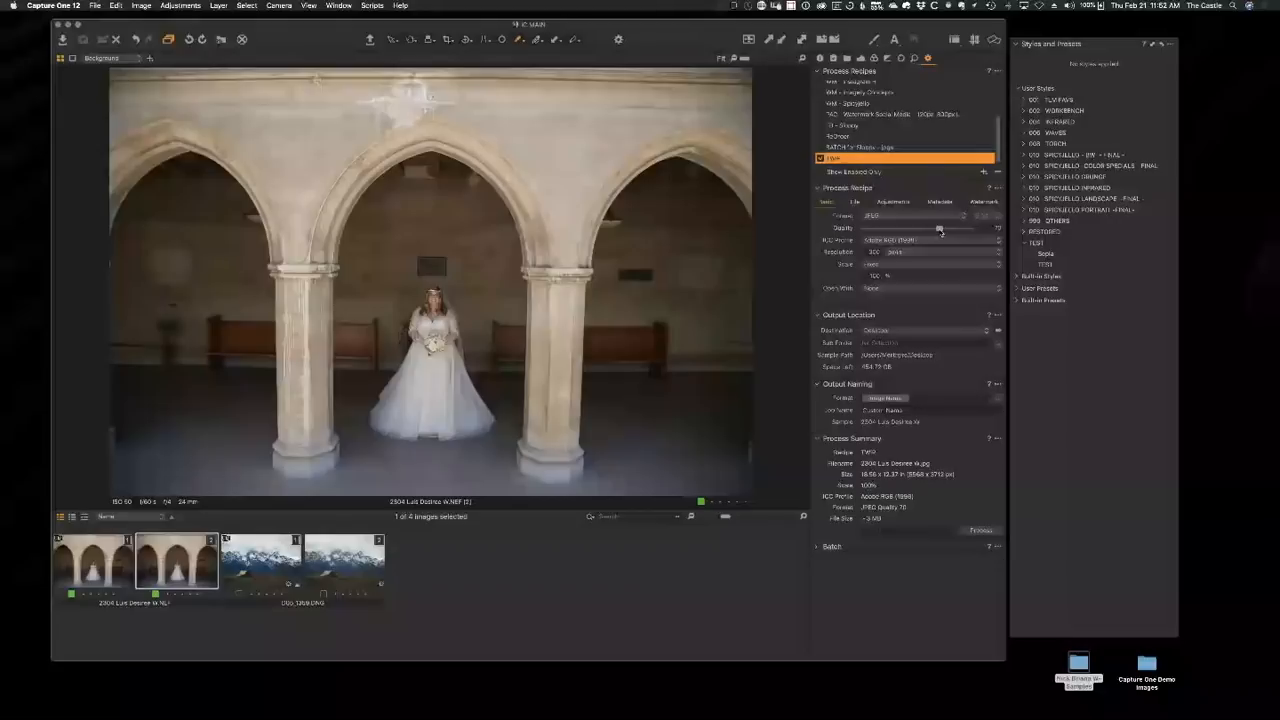
Set the recipe's resolution to 100 px/in and scale its output to a long edge of 14 in.
left_click(872, 252)
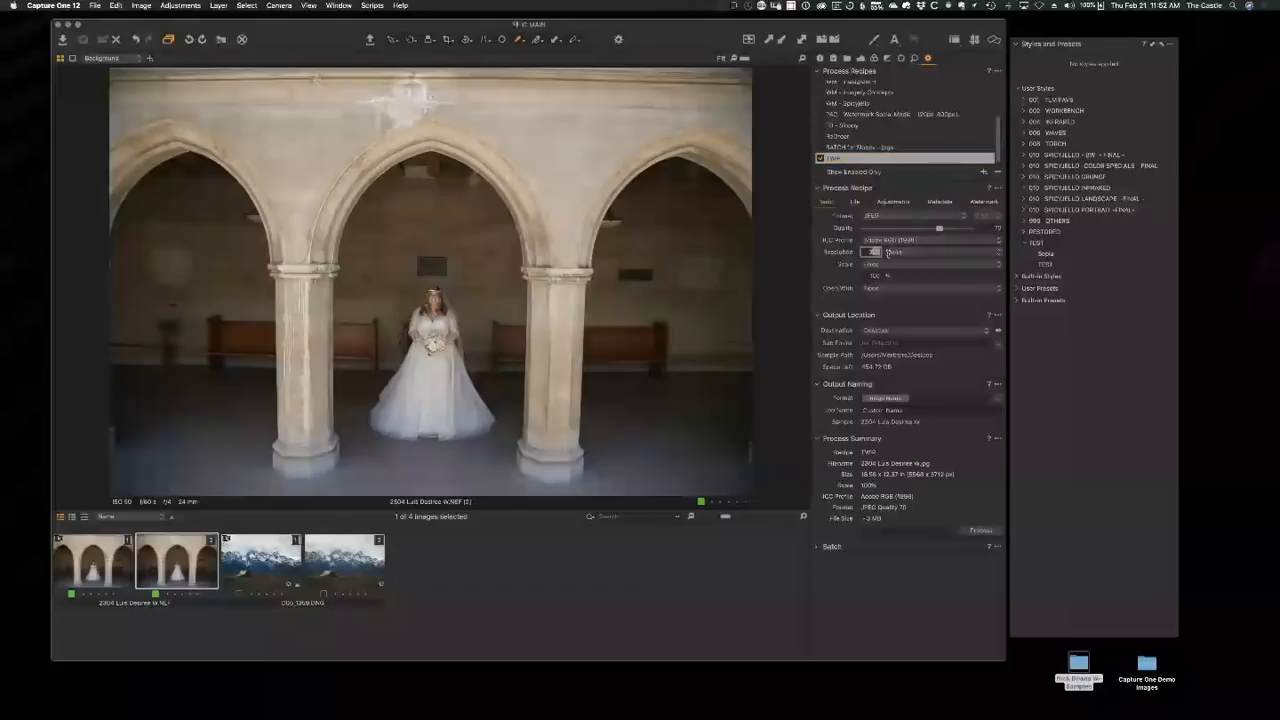
type("100")
left_click(874, 266)
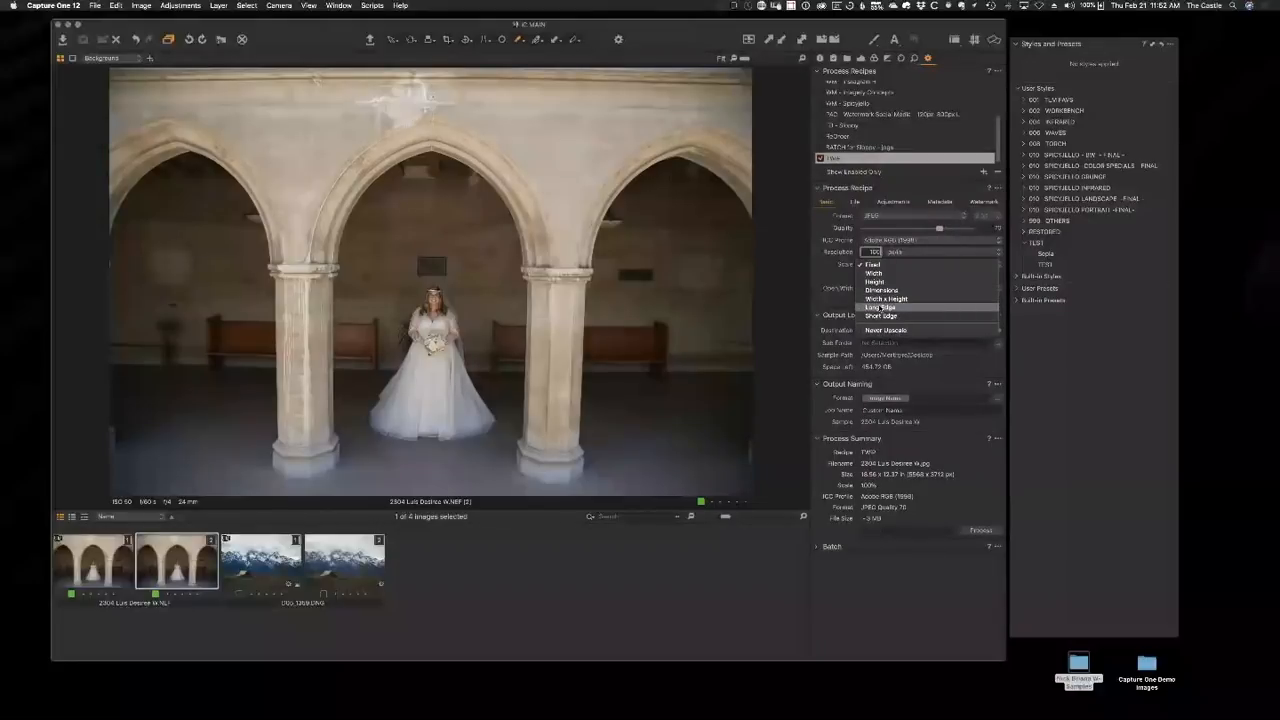
left_click(877, 307)
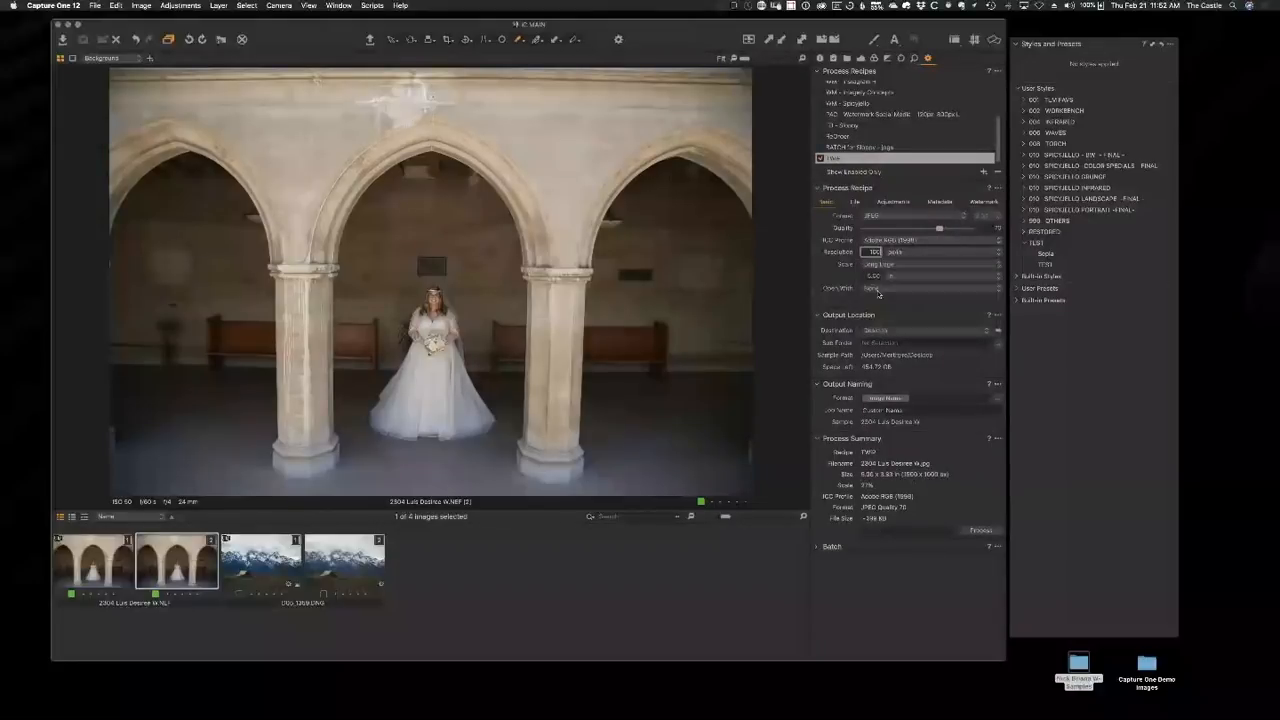
left_click(870, 277)
left_click_drag(869, 278, 890, 277)
type("1")
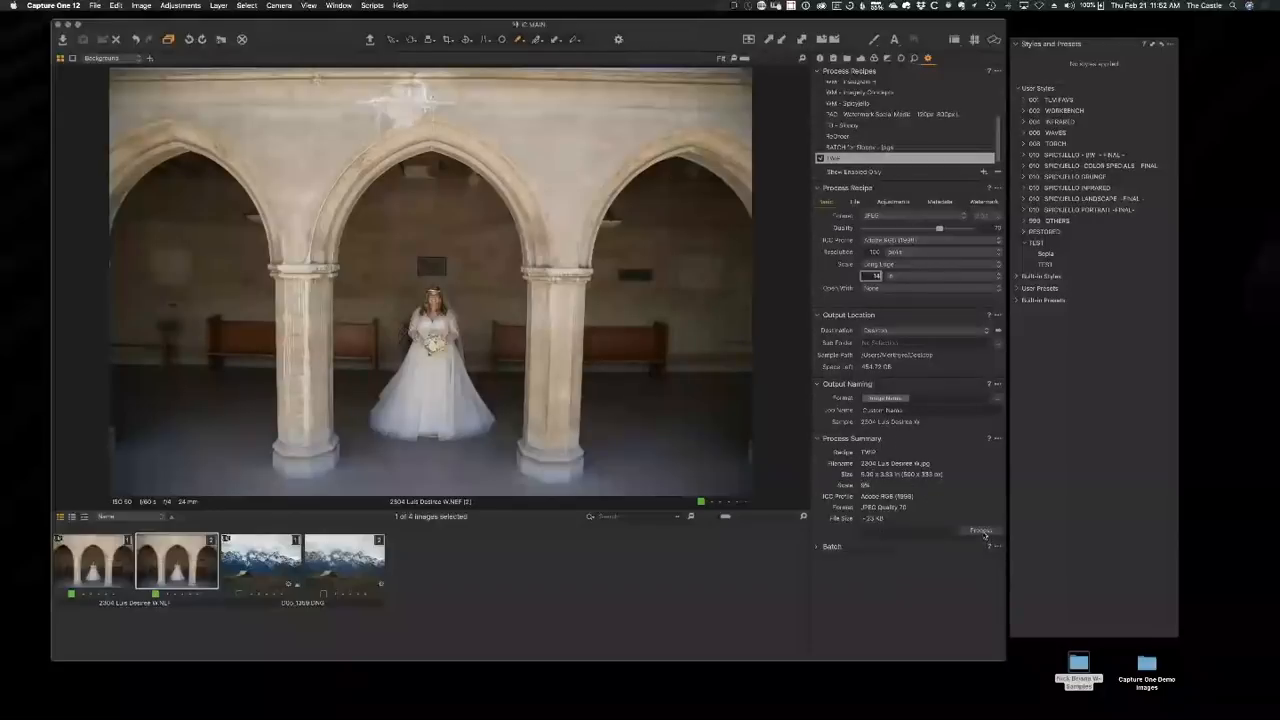
Process the bride photo with the recipe and preview the exported JPEG on the desktop.
left_click(983, 532)
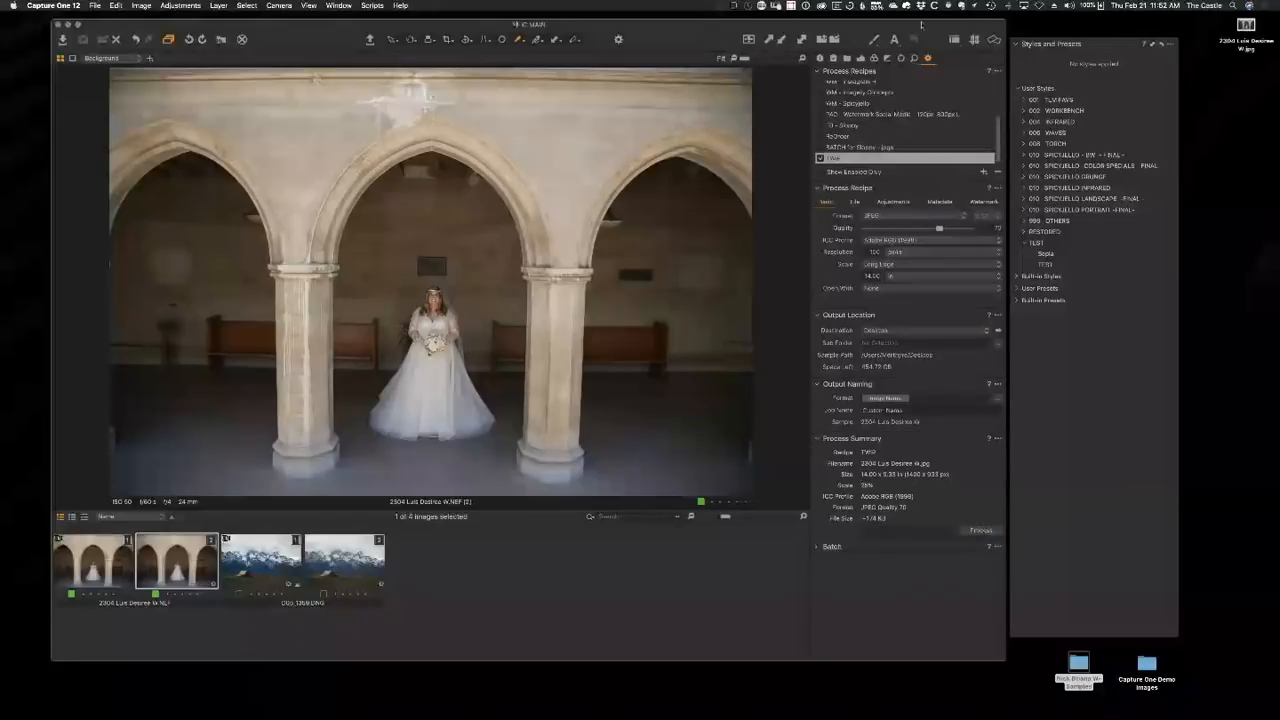
left_click_drag(1246, 26, 1227, 62)
key("space")
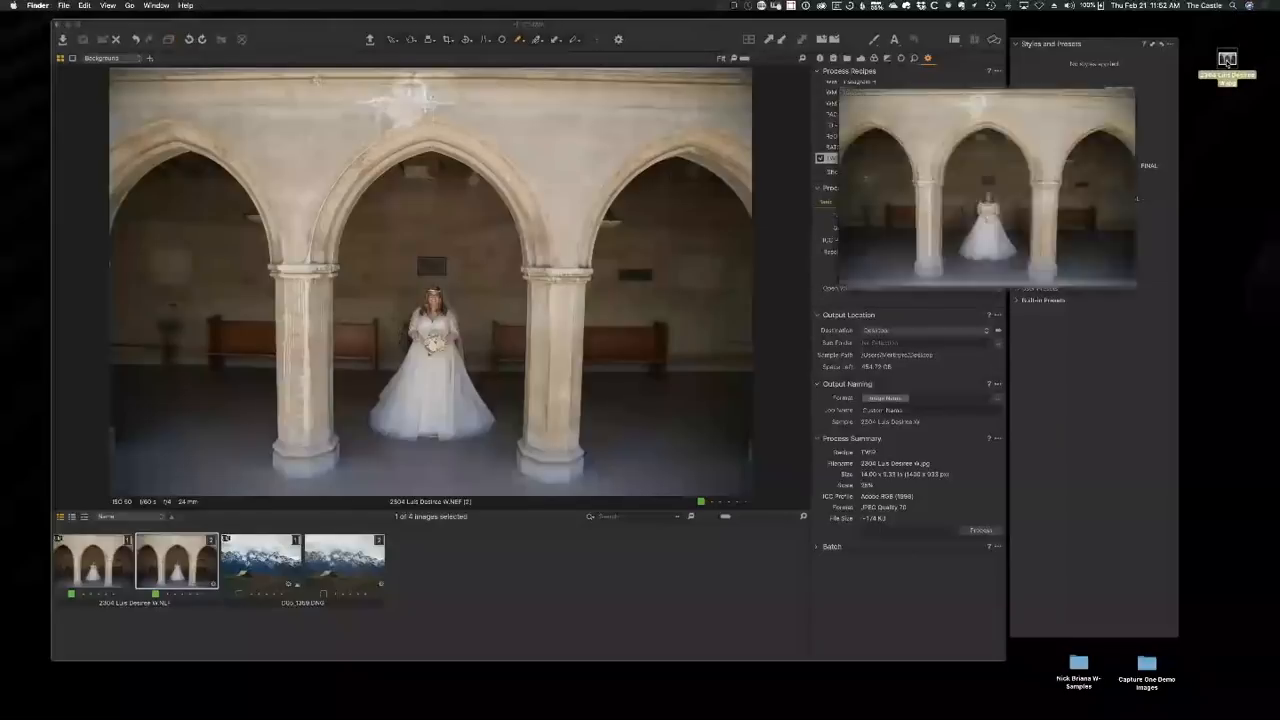
key("space")
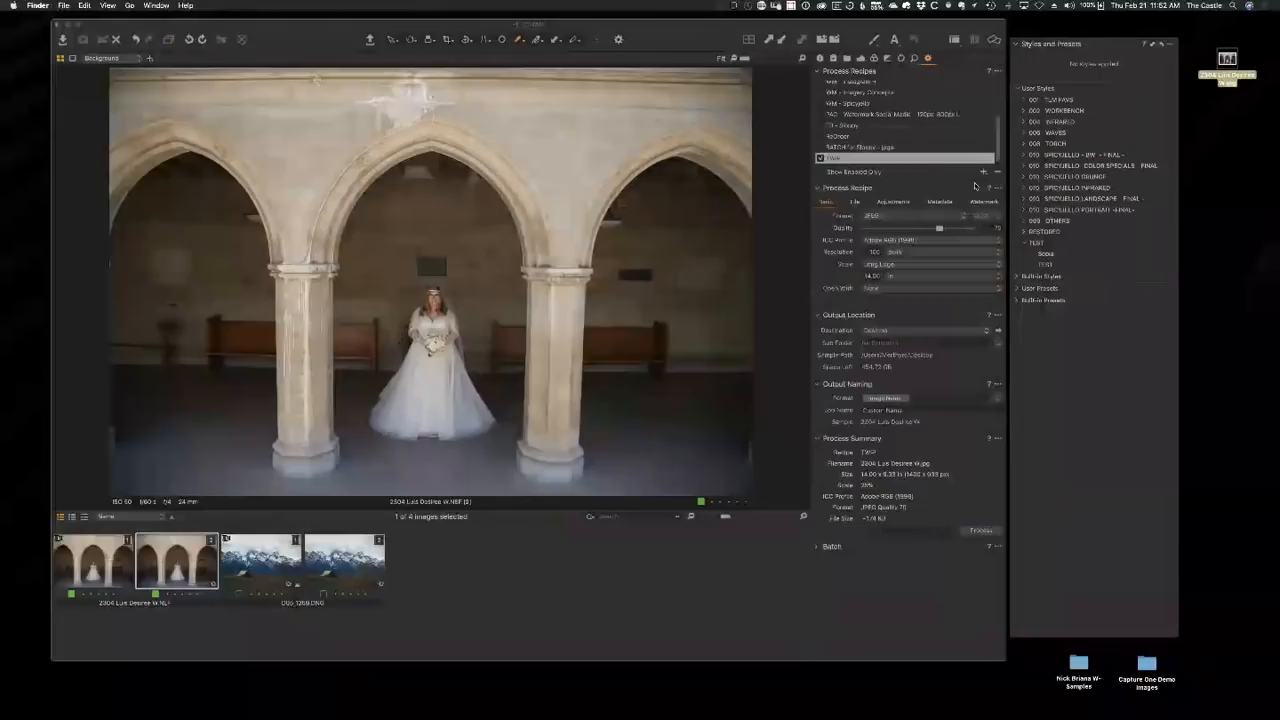
Create a second process recipe named TWIP 2 and set its output format to JPEG.
left_click(984, 172)
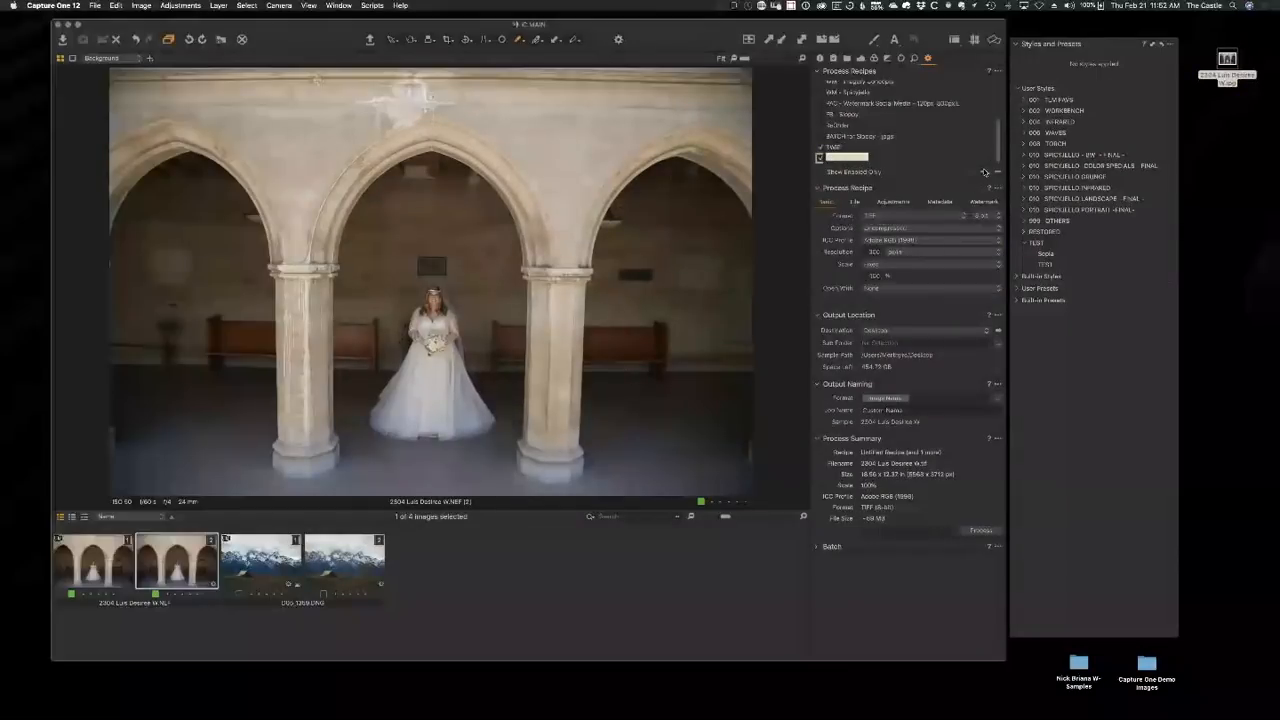
type("Tiff 2")
key("Return")
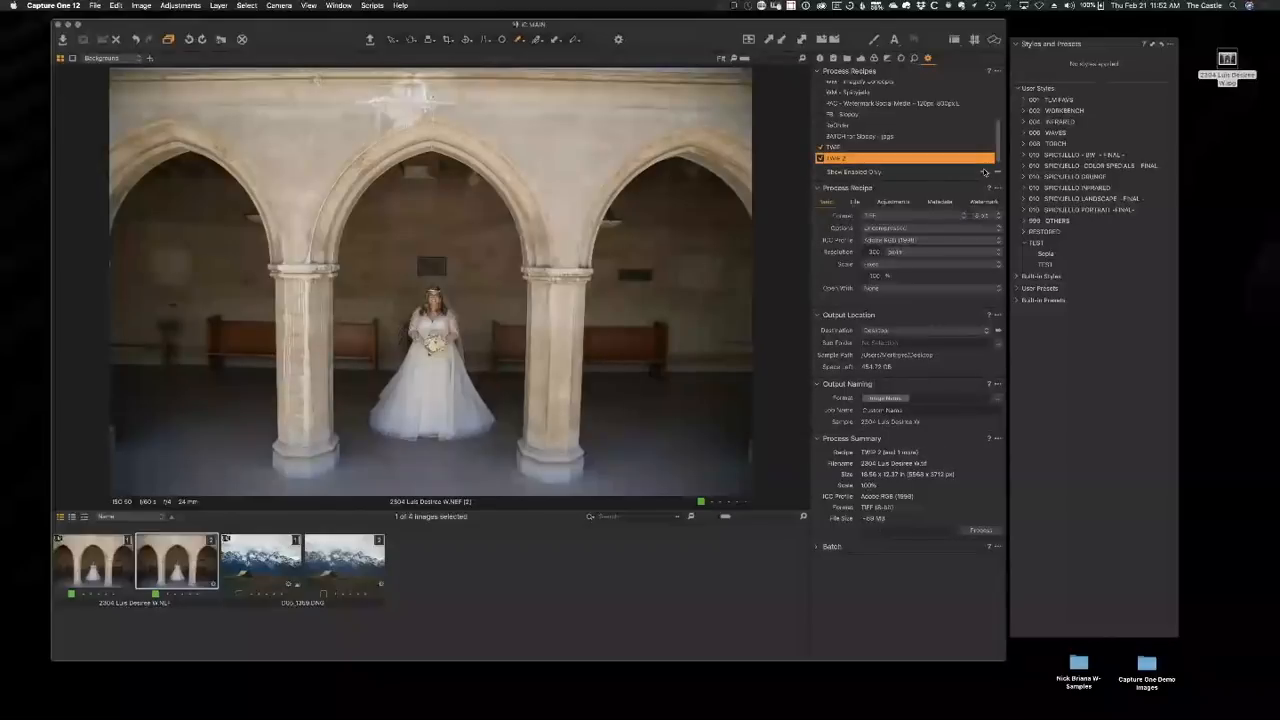
left_click(888, 216)
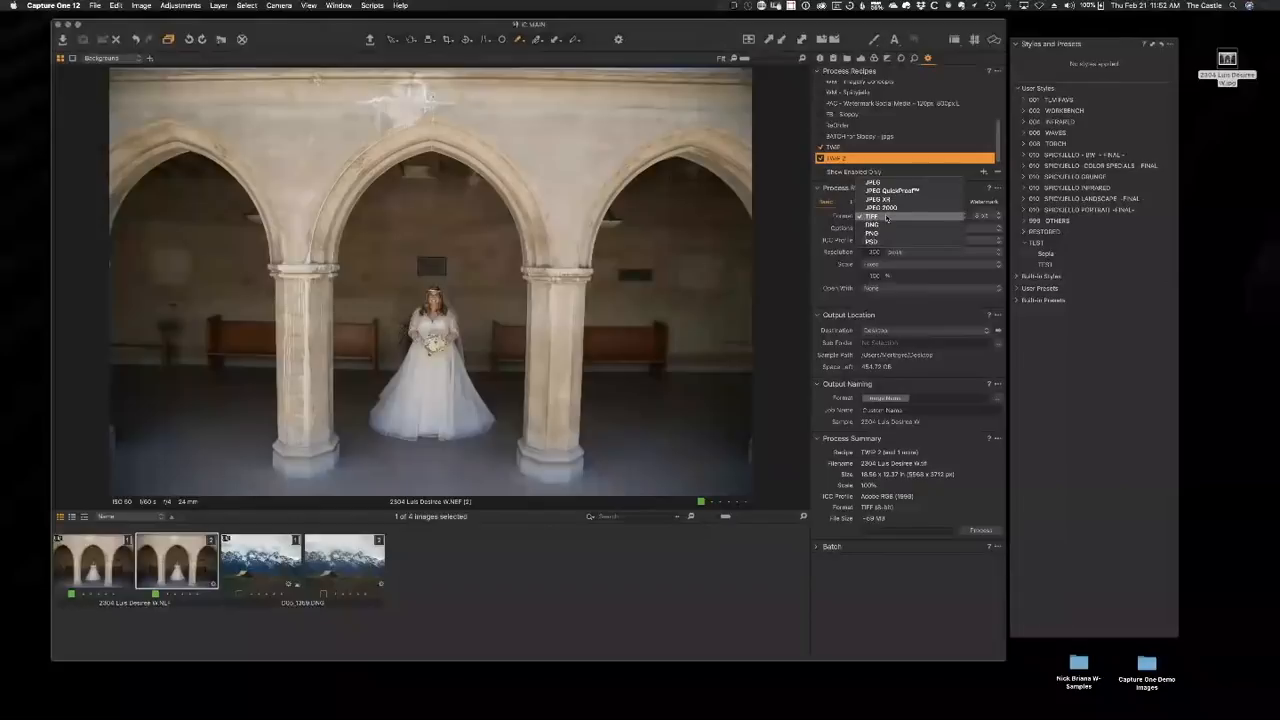
left_click(873, 183)
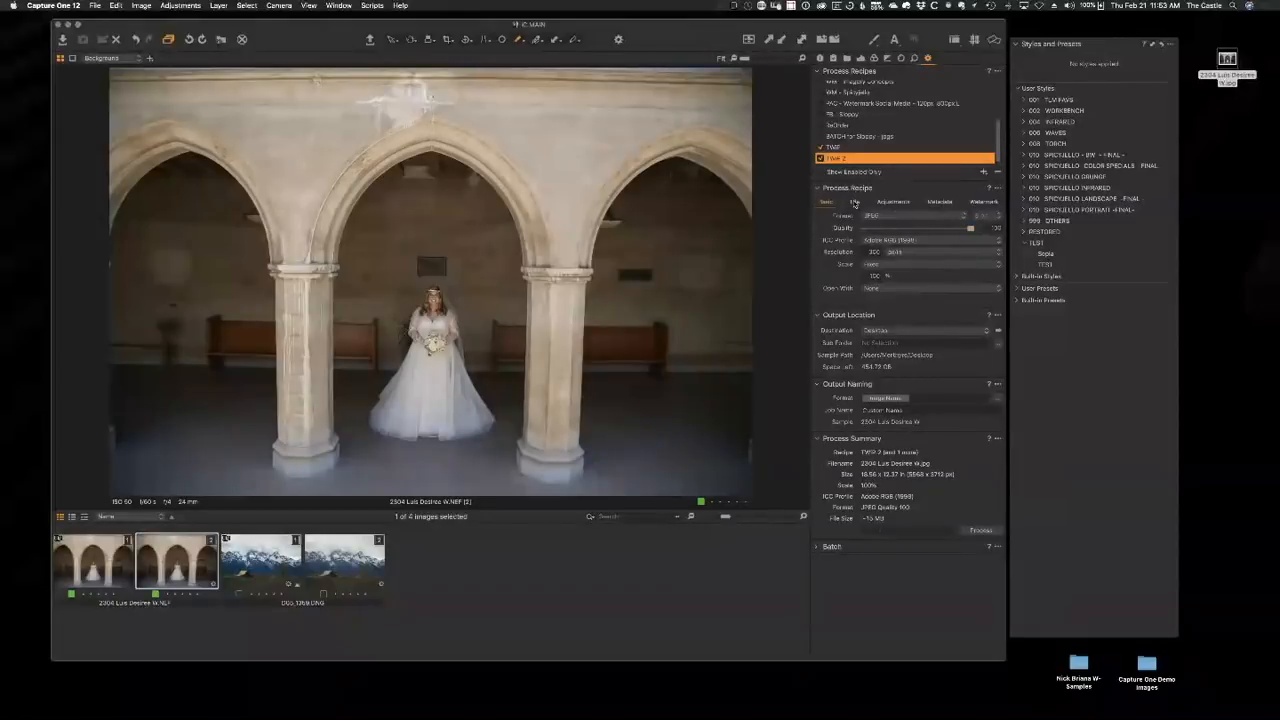
Set the second recipe's output subfolder to TWIP Full in its file settings.
left_click(855, 202)
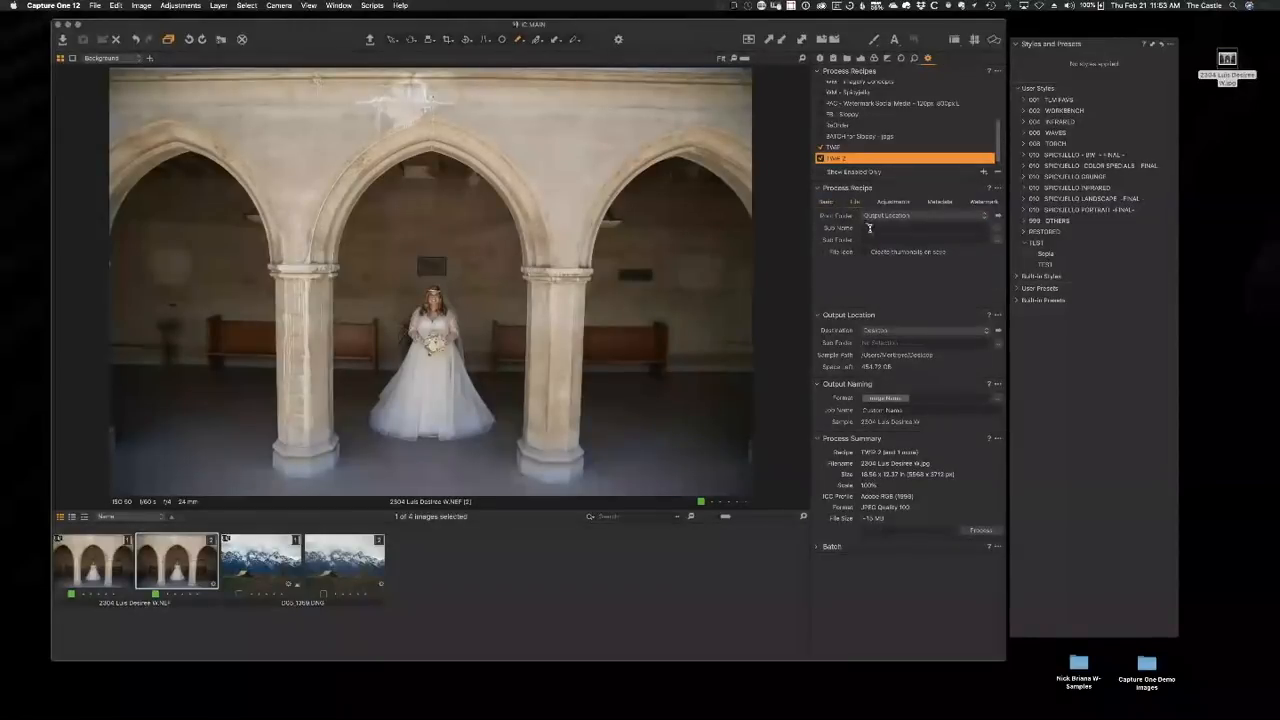
left_click(872, 229)
left_click(874, 238)
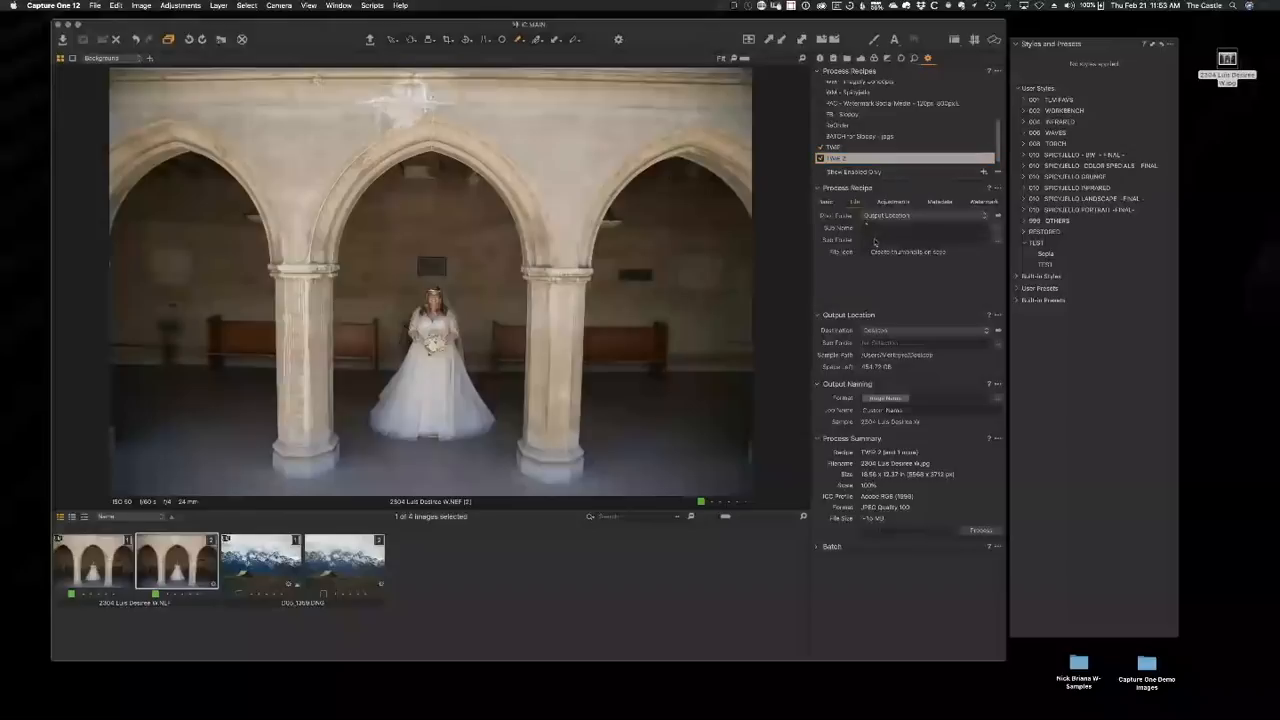
type("TWE")
type(" Full")
Delete the previously exported JPEG from the desktop and process the bride photo with both enabled recipes.
left_click(1227, 60)
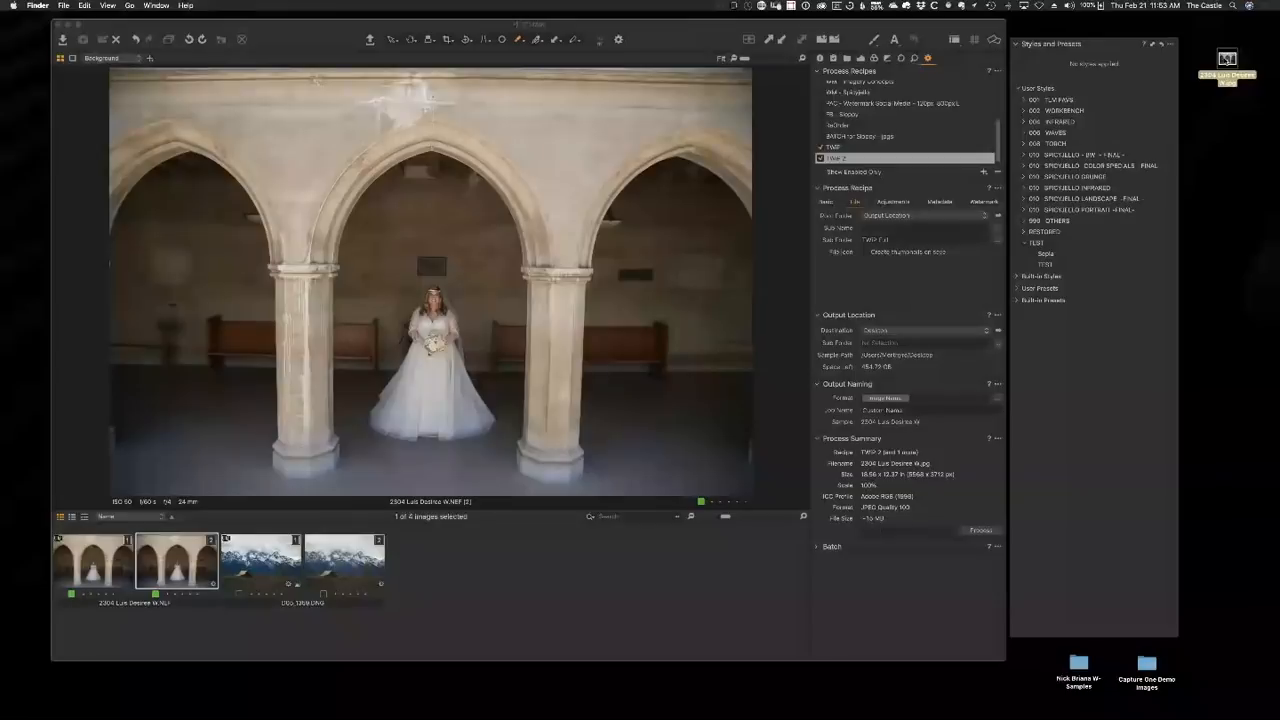
right_click(1227, 60)
left_click(1134, 88)
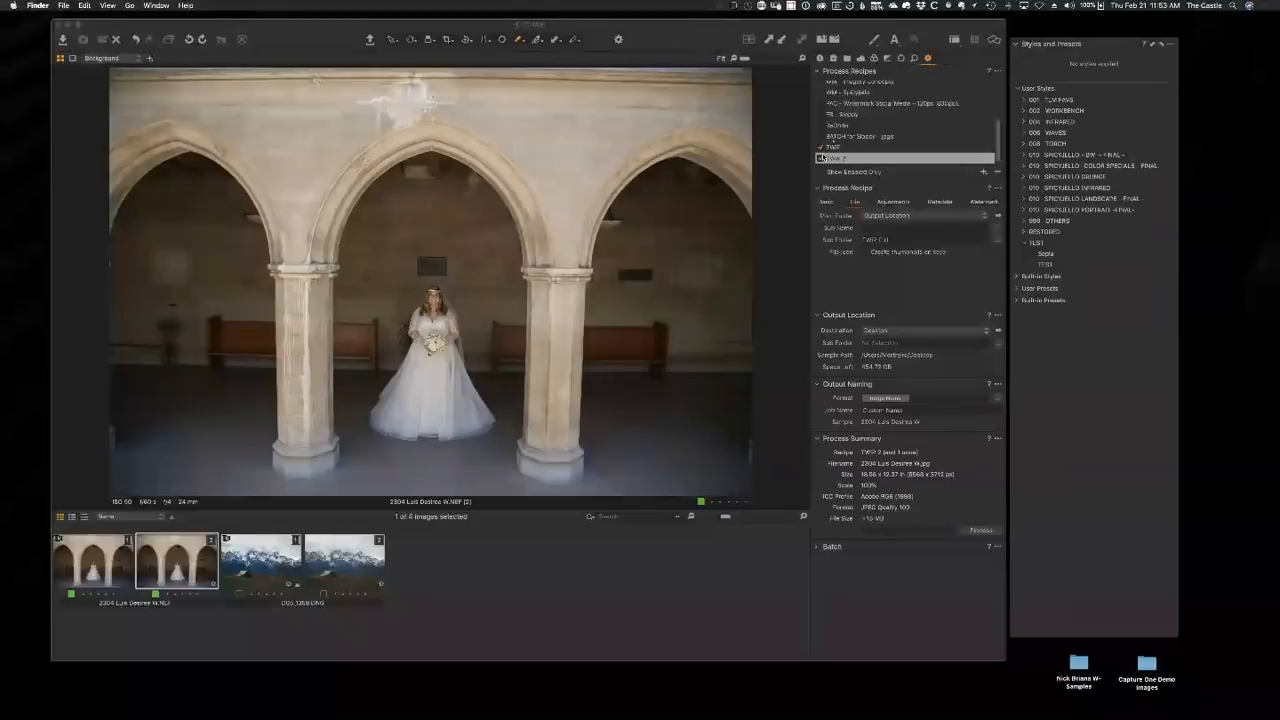
left_click(618, 39)
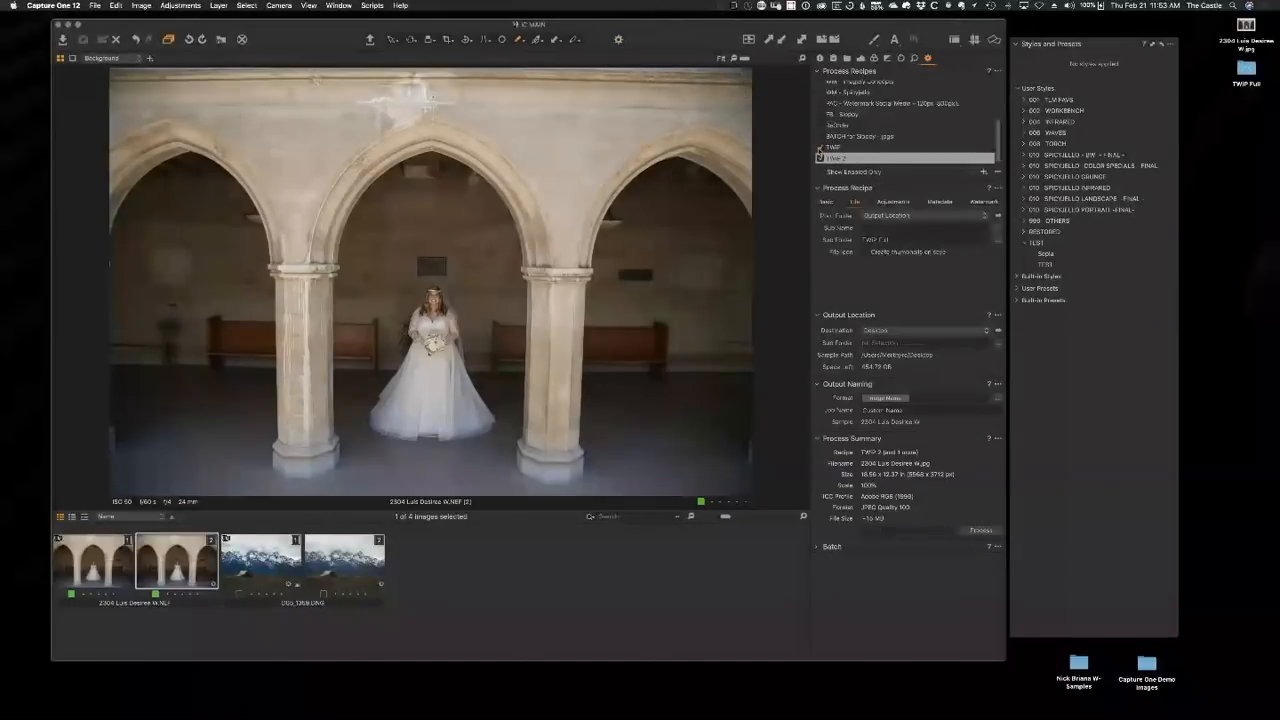
Preview the reduced JPEG on the desktop and the full-size JPEG in the TWIP Full folder, closing the folder window after the check.
left_click(1246, 27)
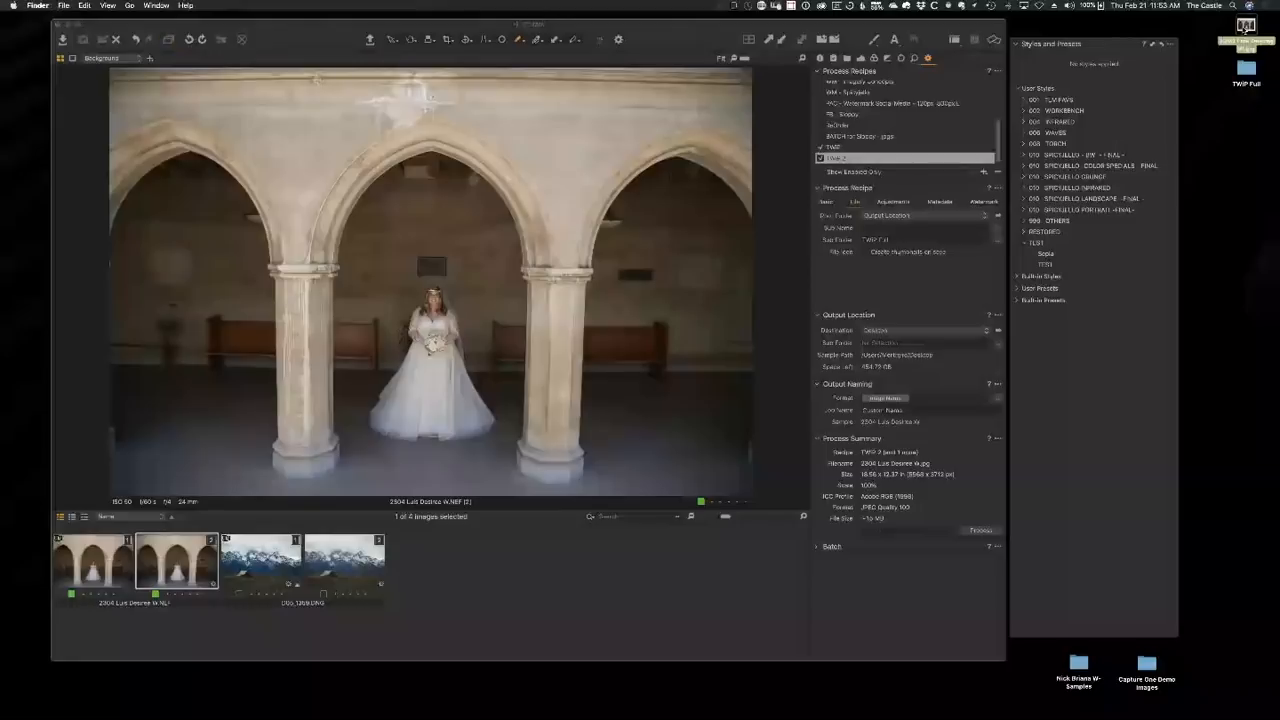
key("space")
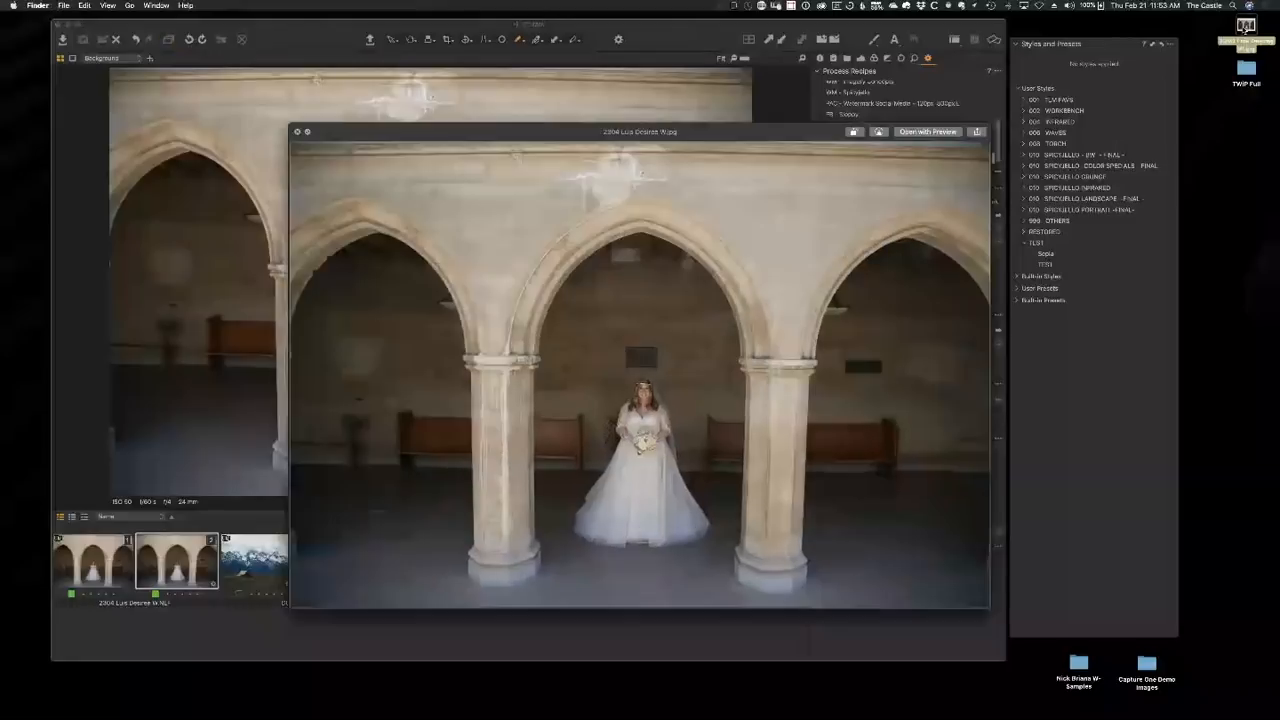
key("space")
double_click(1247, 70)
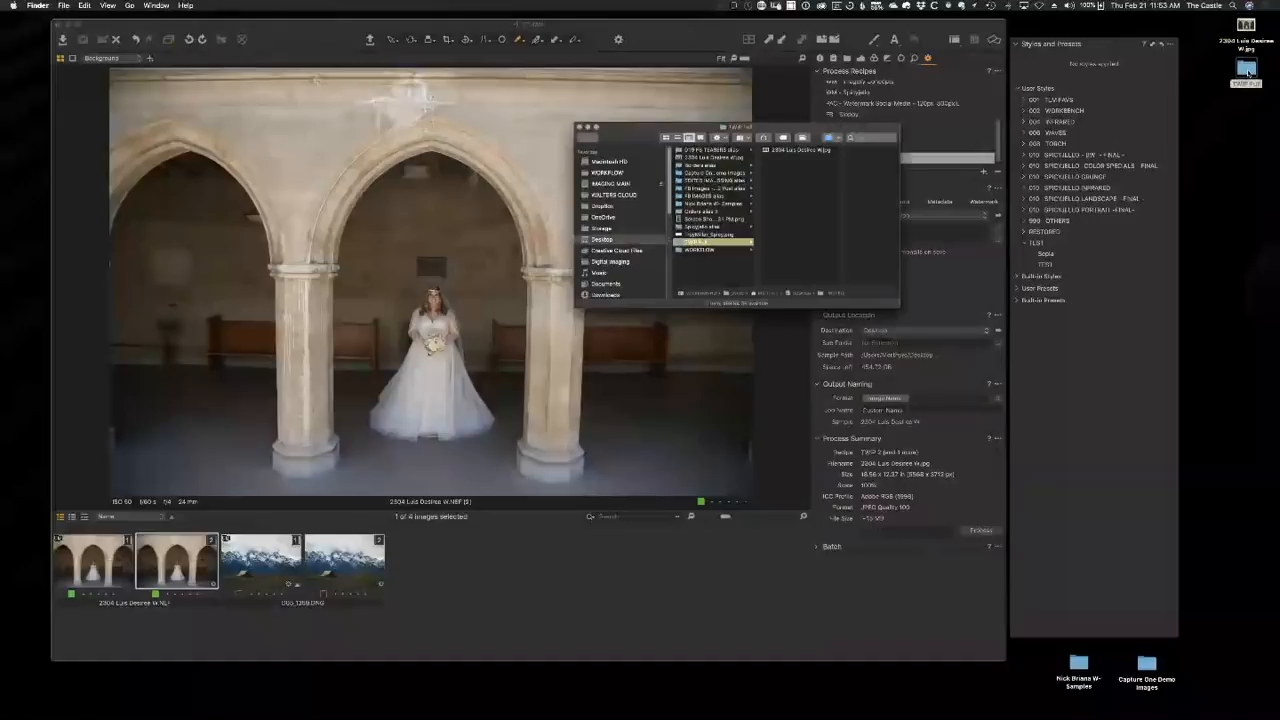
left_click(727, 169)
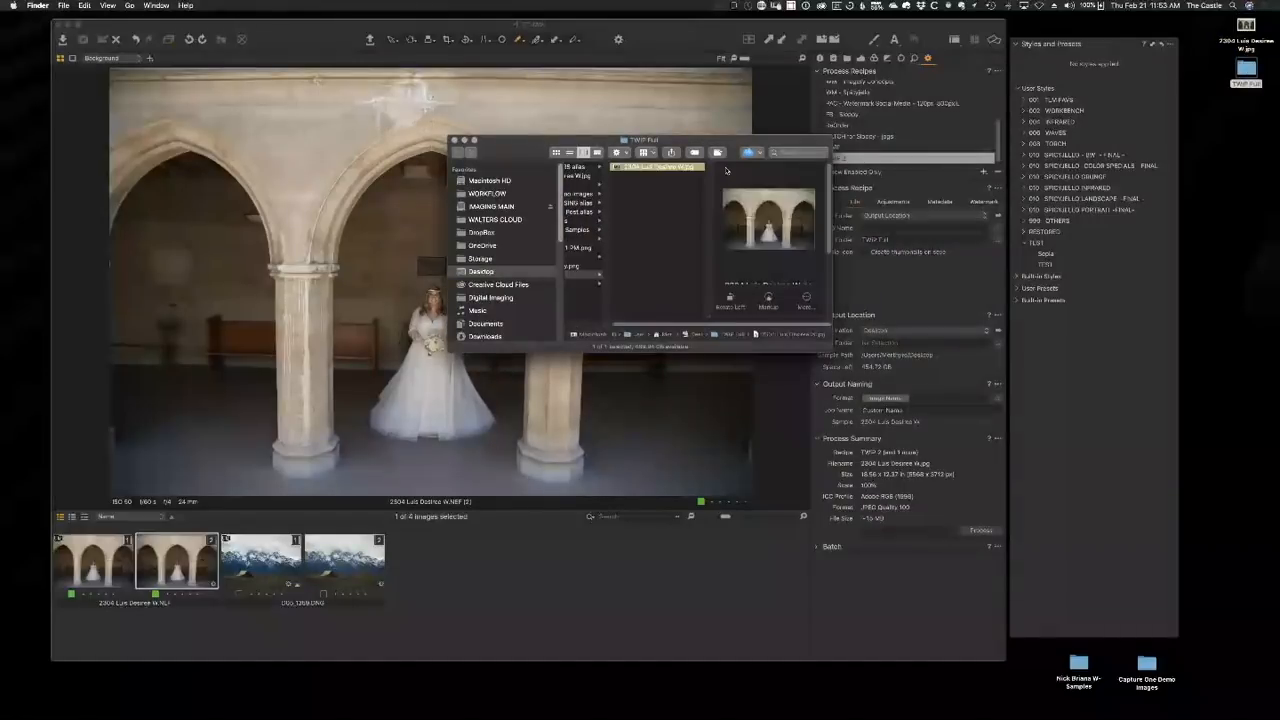
key("space")
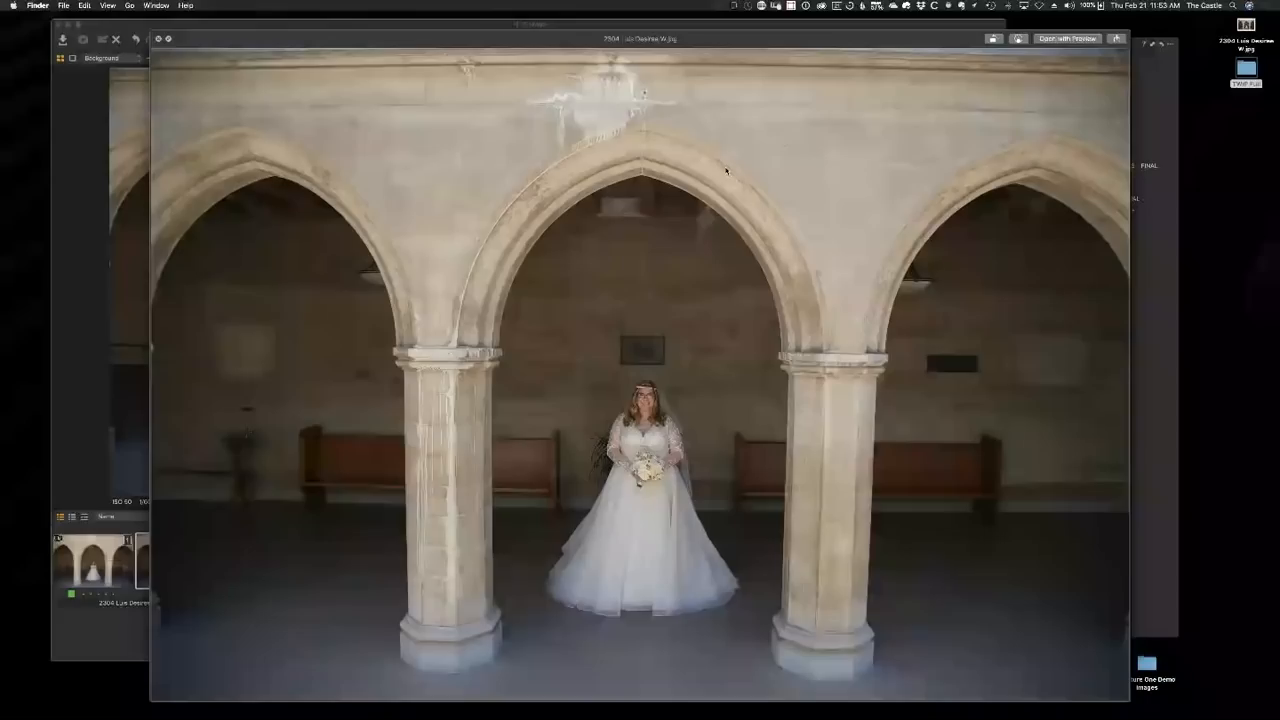
key("space")
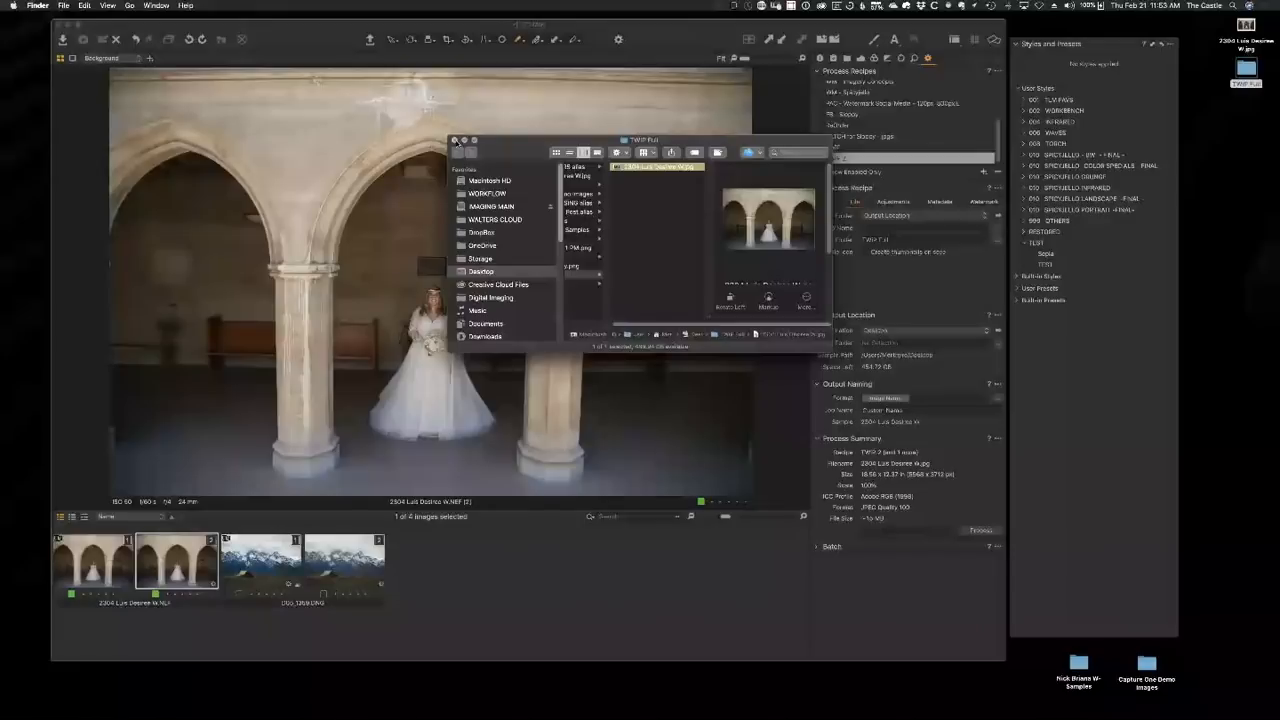
left_click(455, 141)
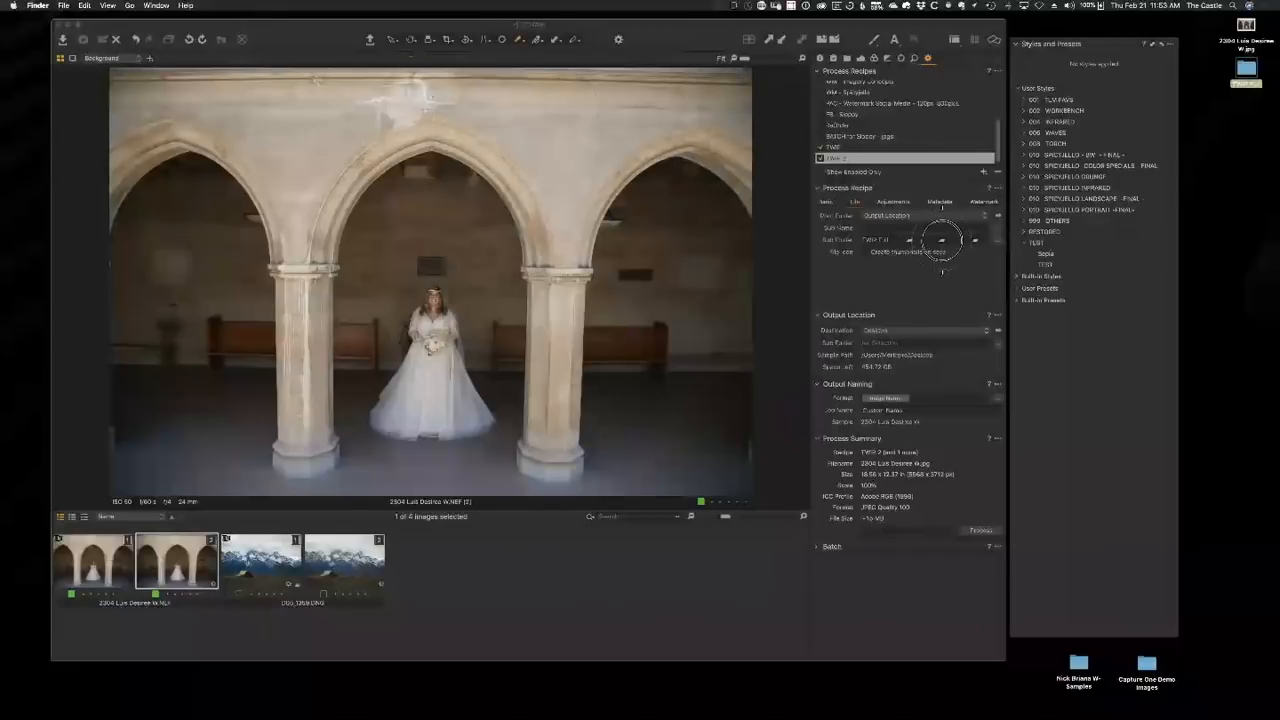
Lower the WM - Spicyjello recipe's watermark opacity to about 39 and place the watermark in the photo's lower-right corner, keeping the Image kind.
left_click(980, 203)
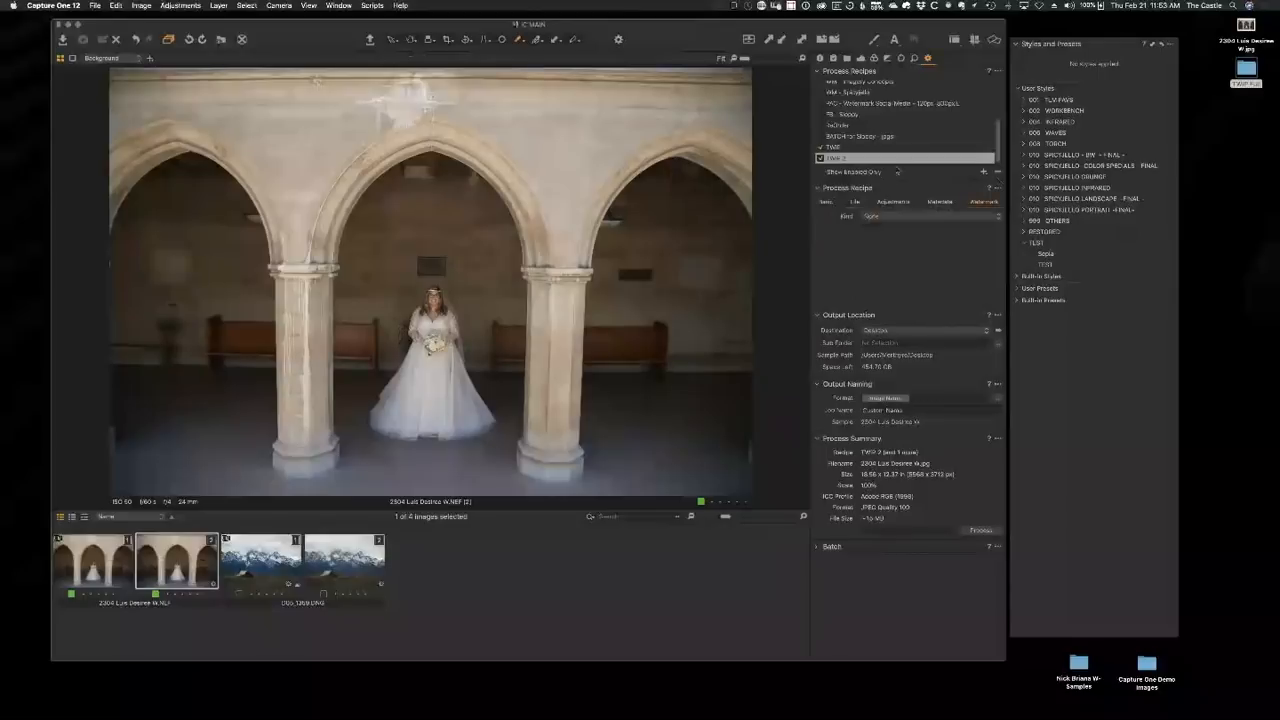
scroll(858, 112, "up", 2)
left_click(846, 113)
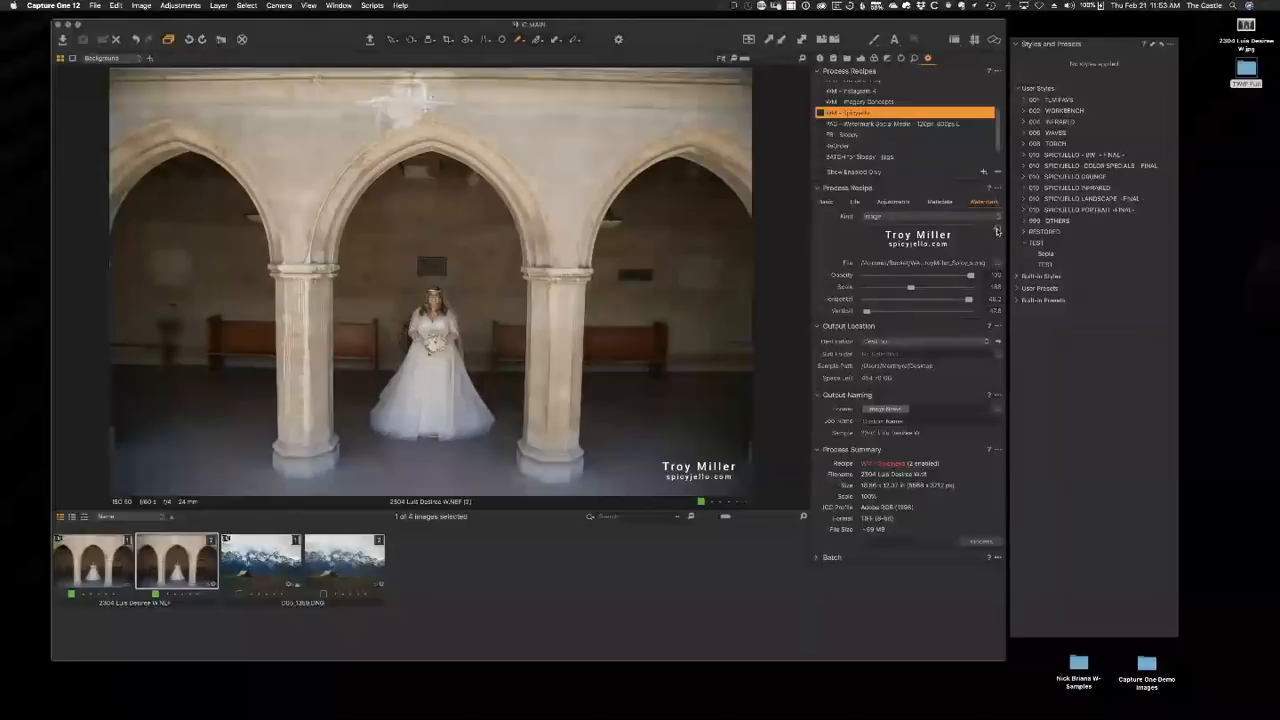
left_click_drag(706, 469, 325, 135)
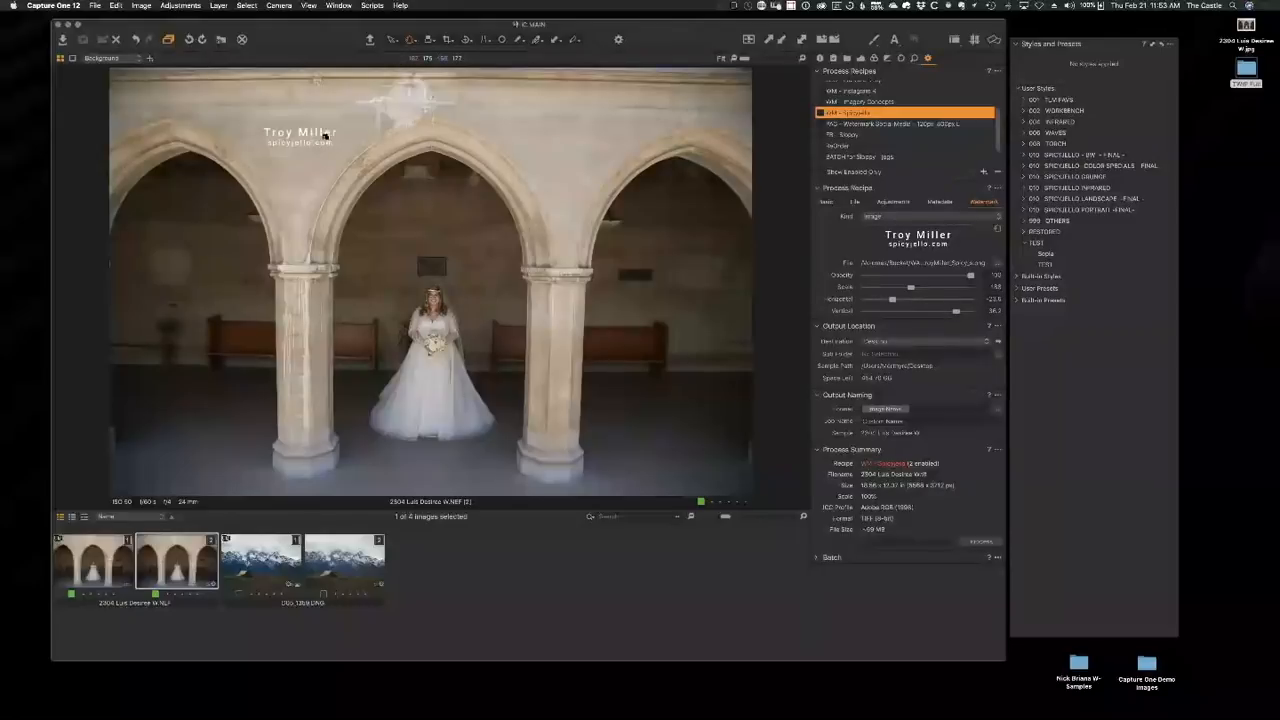
left_click_drag(970, 275, 912, 289)
left_click_drag(310, 140, 709, 477)
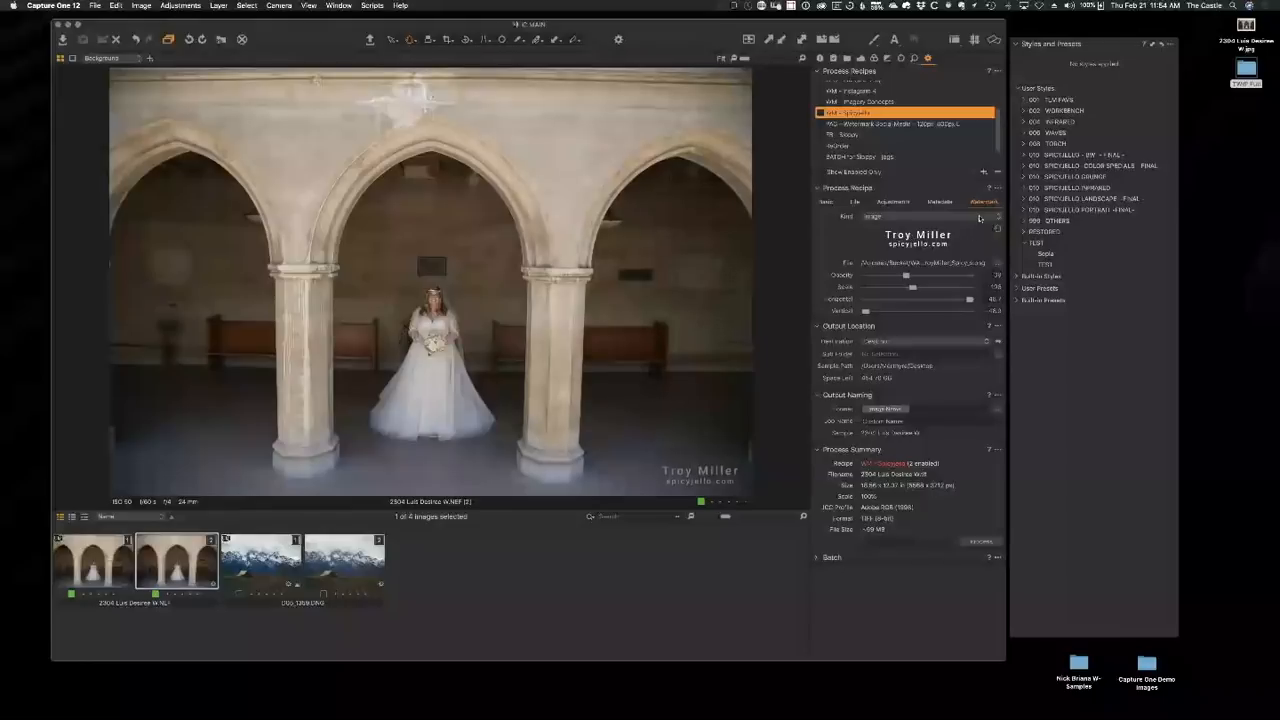
left_click(980, 218)
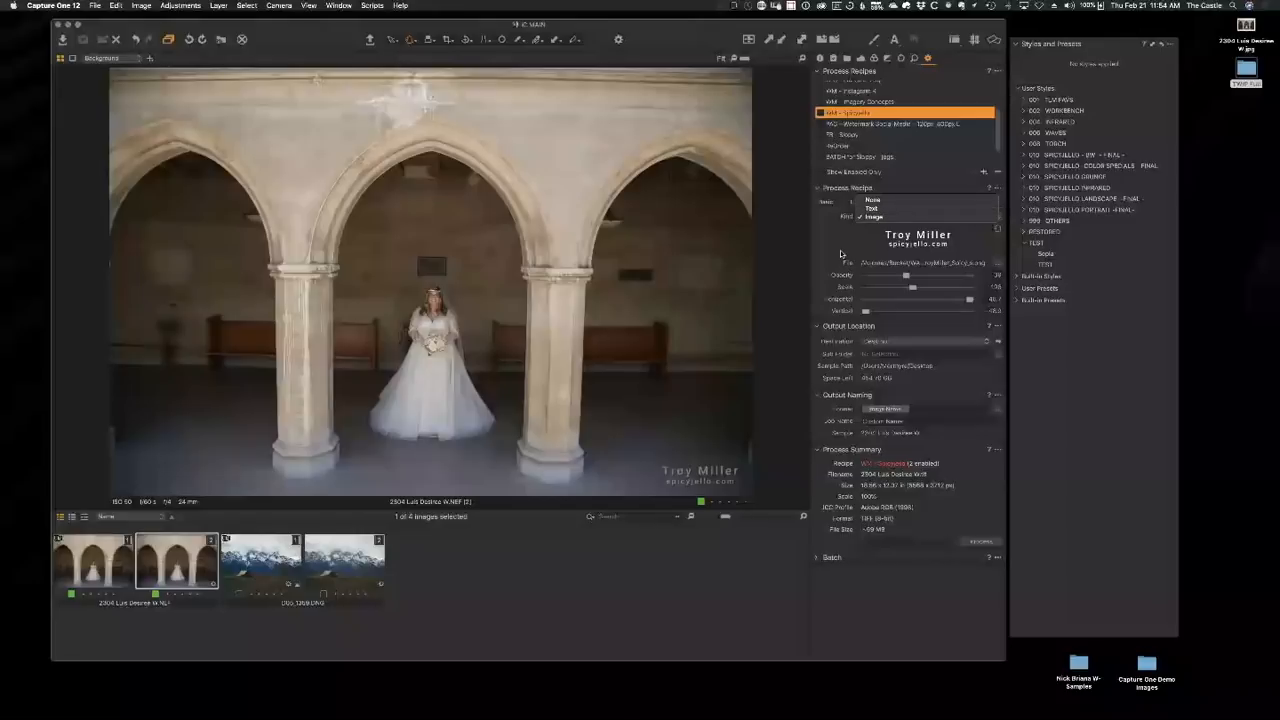
left_click(842, 256)
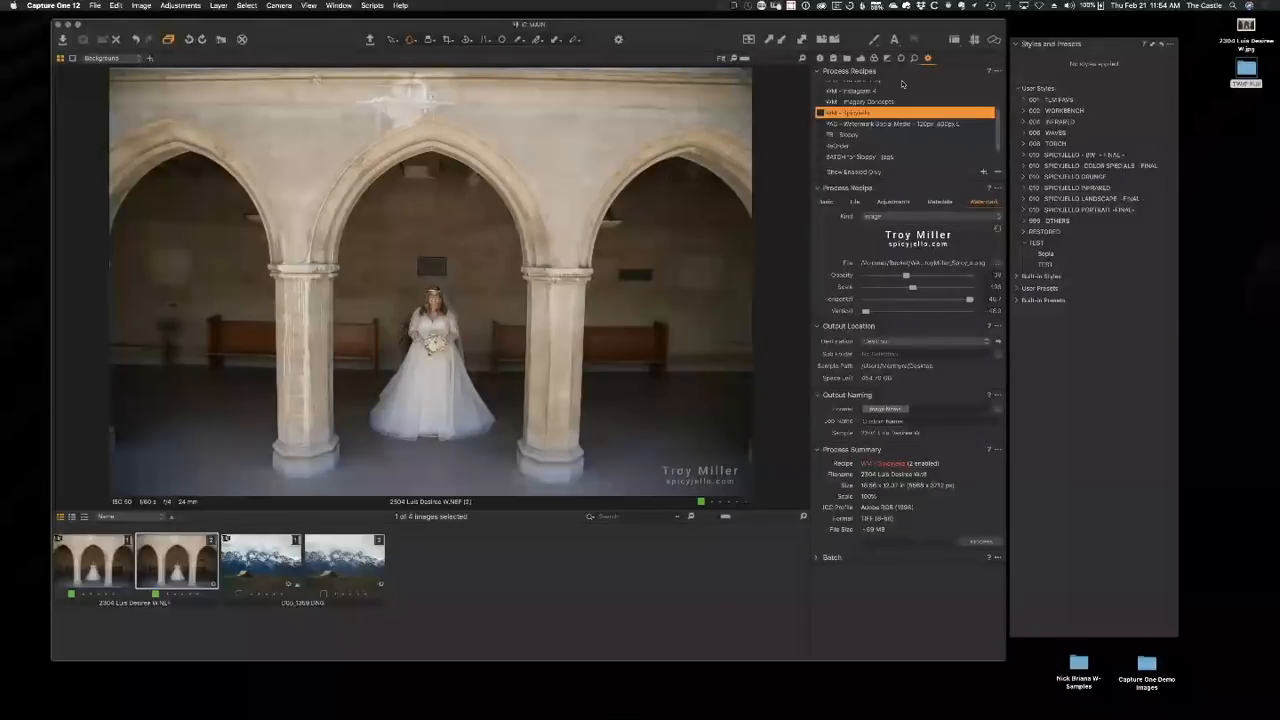
Lower the JPEG quality in the ReOrder recipe's basic settings.
left_click(838, 146)
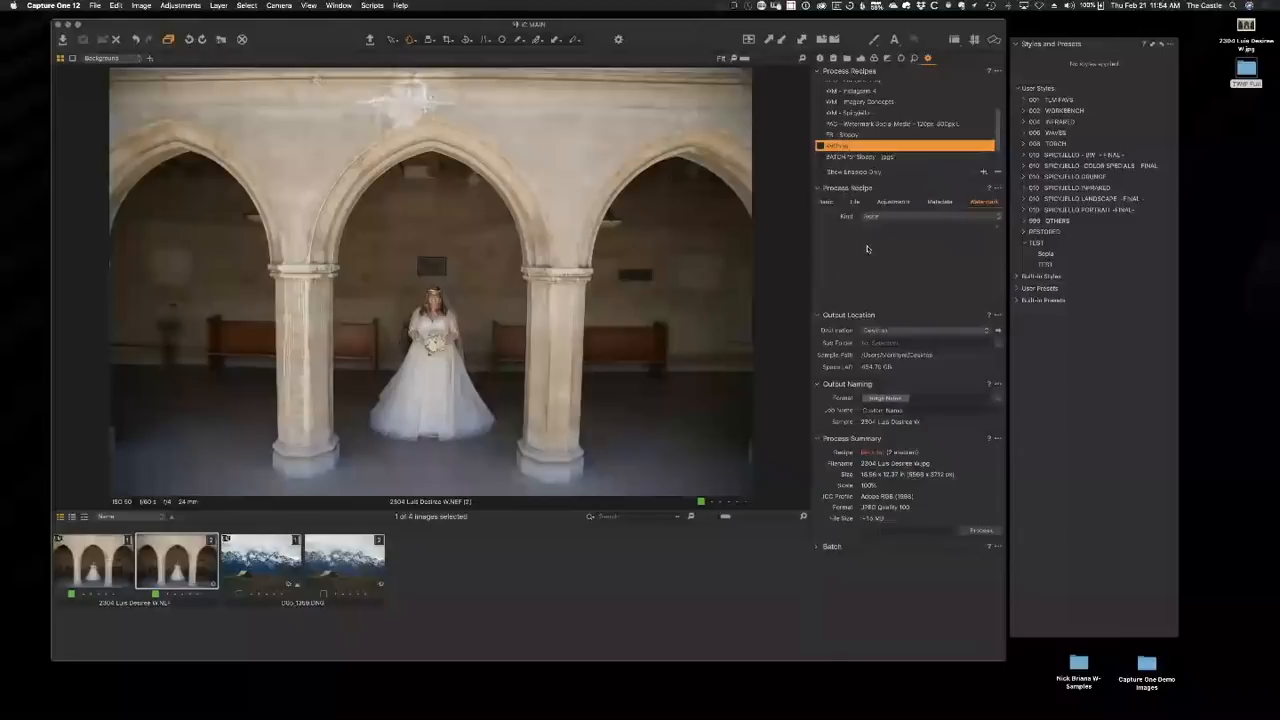
left_click(826, 203)
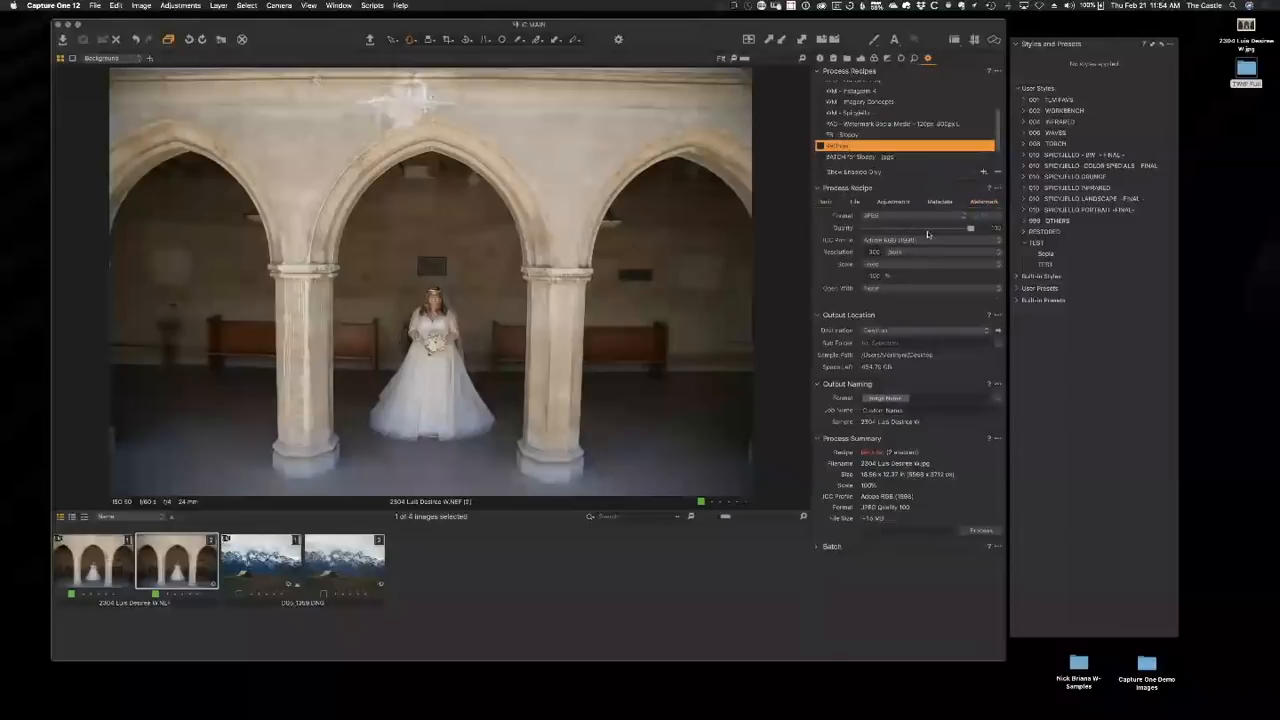
left_click(928, 230)
Shift the Capture One window slightly on the desktop and switch to Chrome.
mouse_move(854, 34)
left_mouse_down()
mouse_move(864, 38)
mouse_move(848, 44)
left_mouse_up()
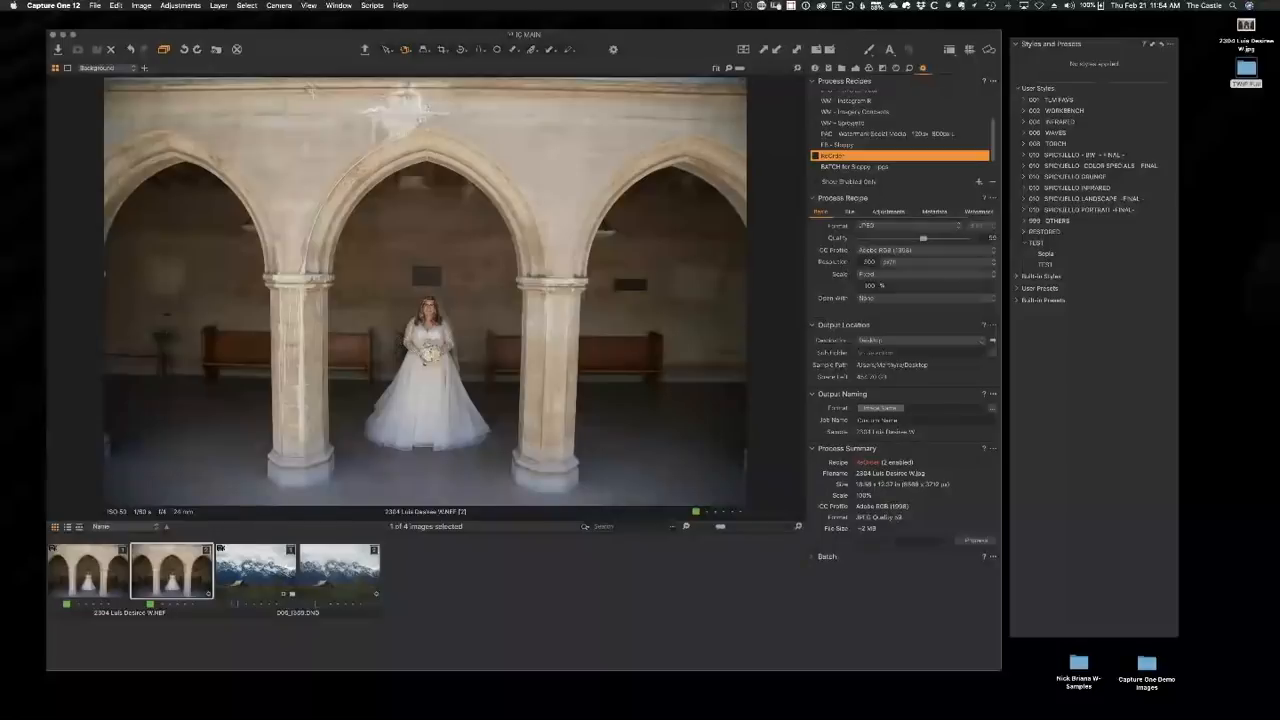
left_click_drag(928, 37, 931, 33)
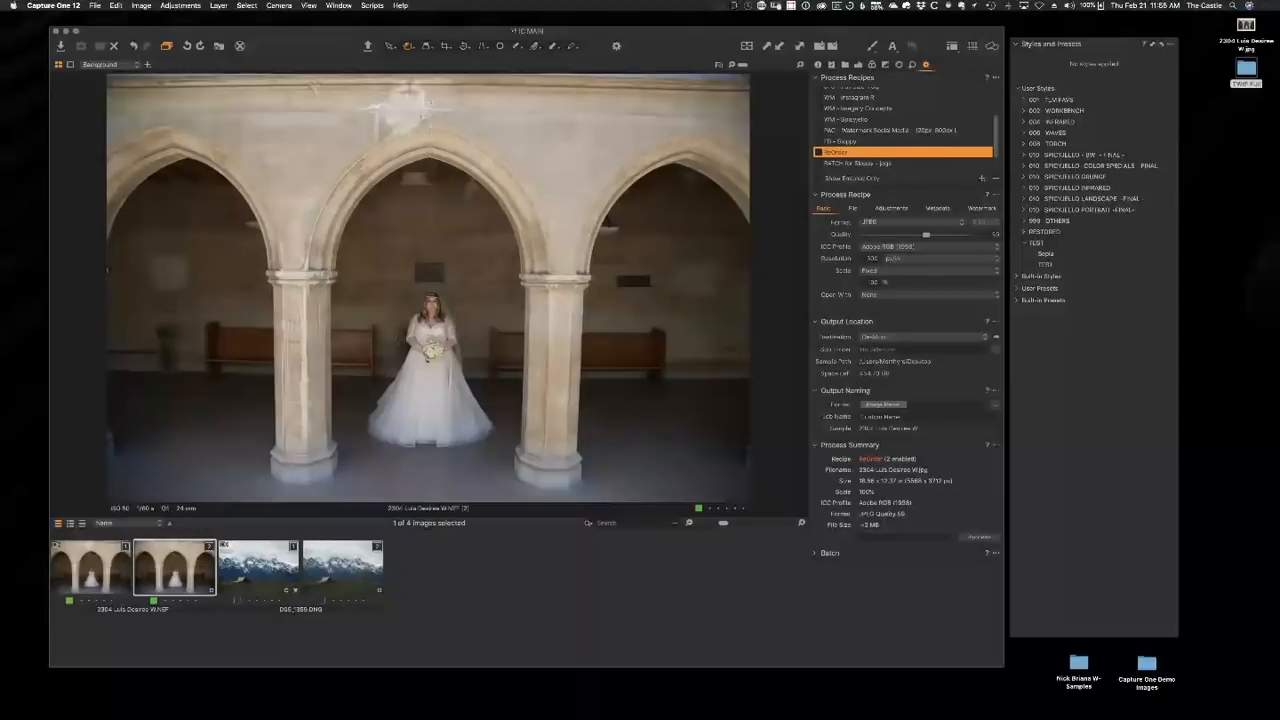
key("super+Tab")
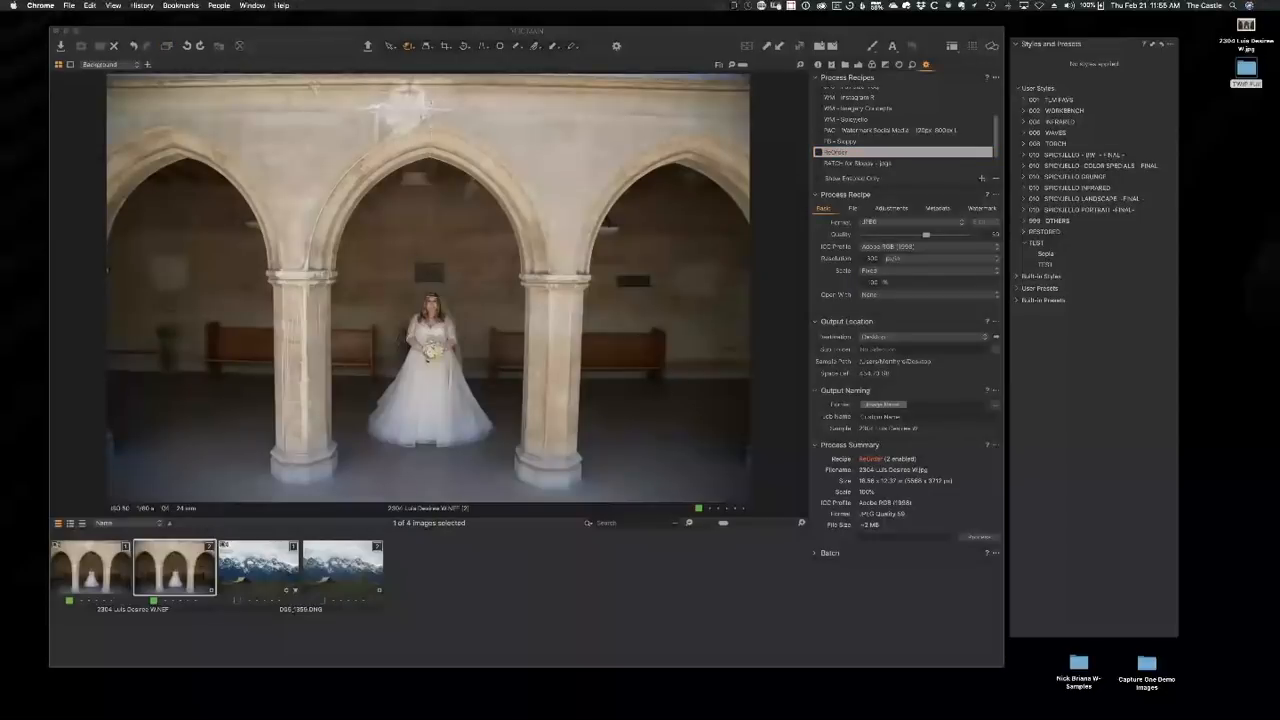